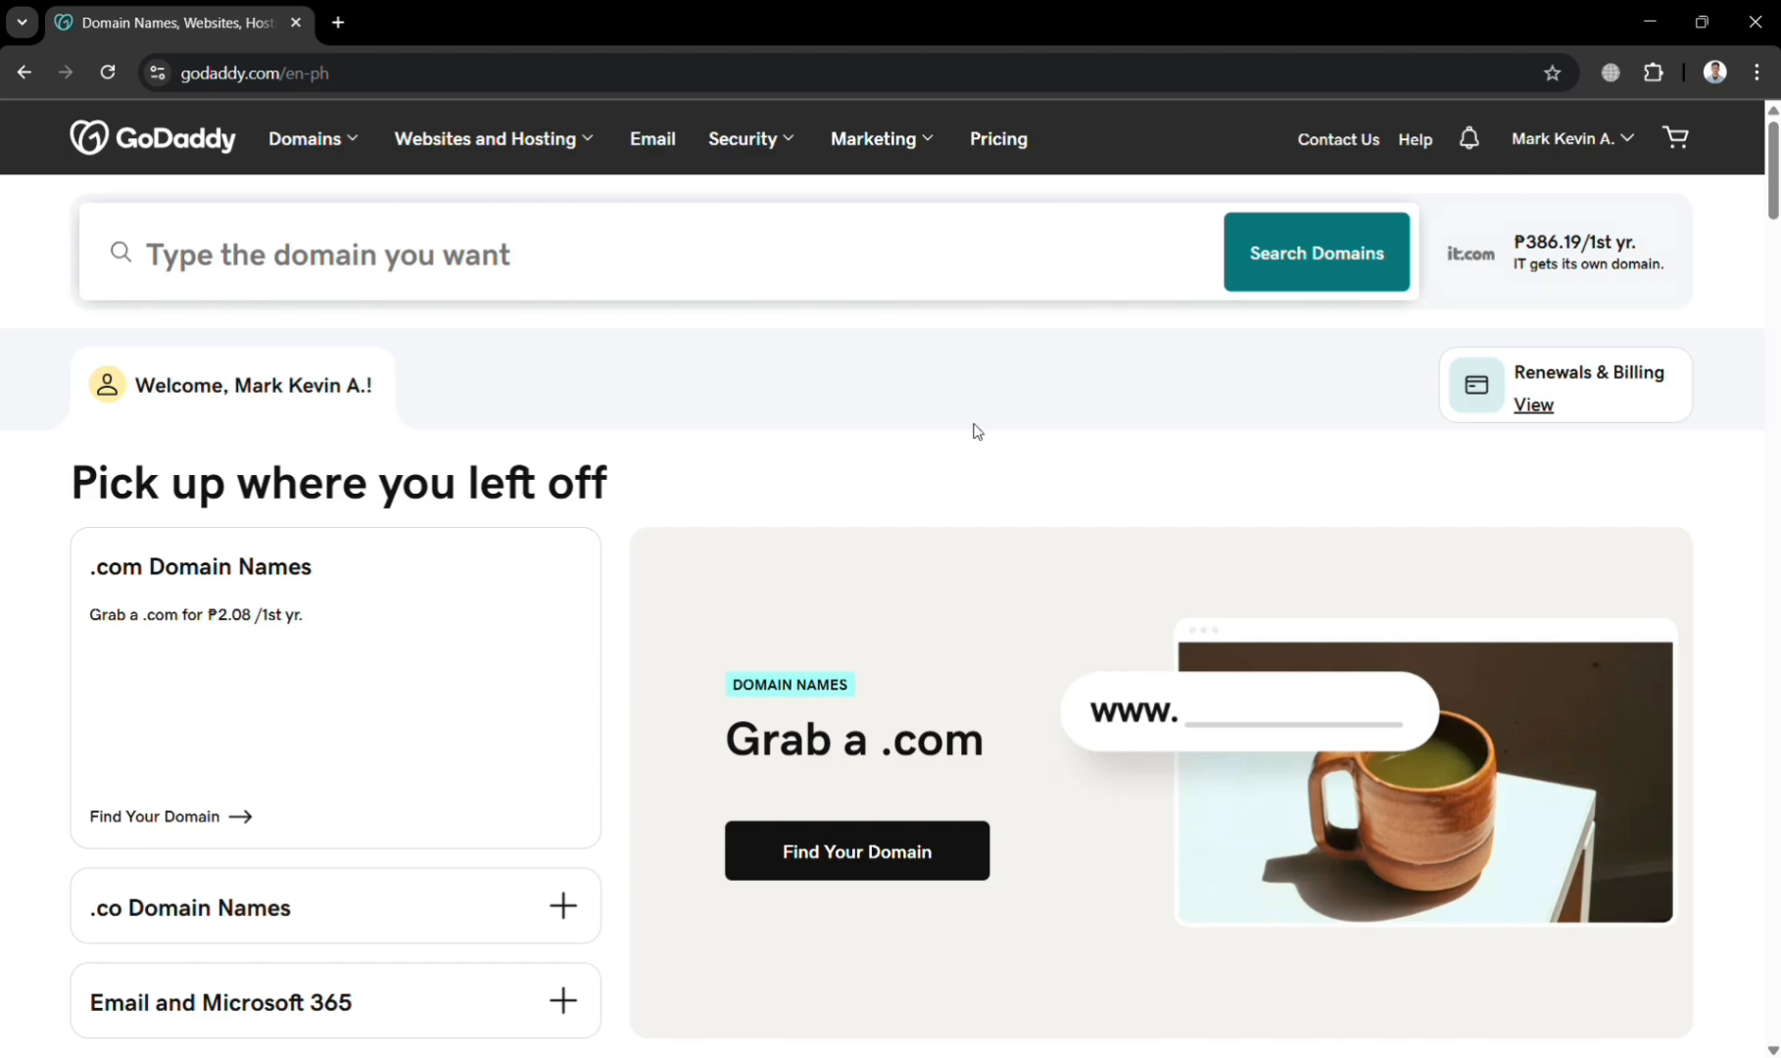
- Look over the GoDaddy home page sections and its Domains, Websites and Hosting, Security and Marketing offerings
scroll(304, 651, down, 10)
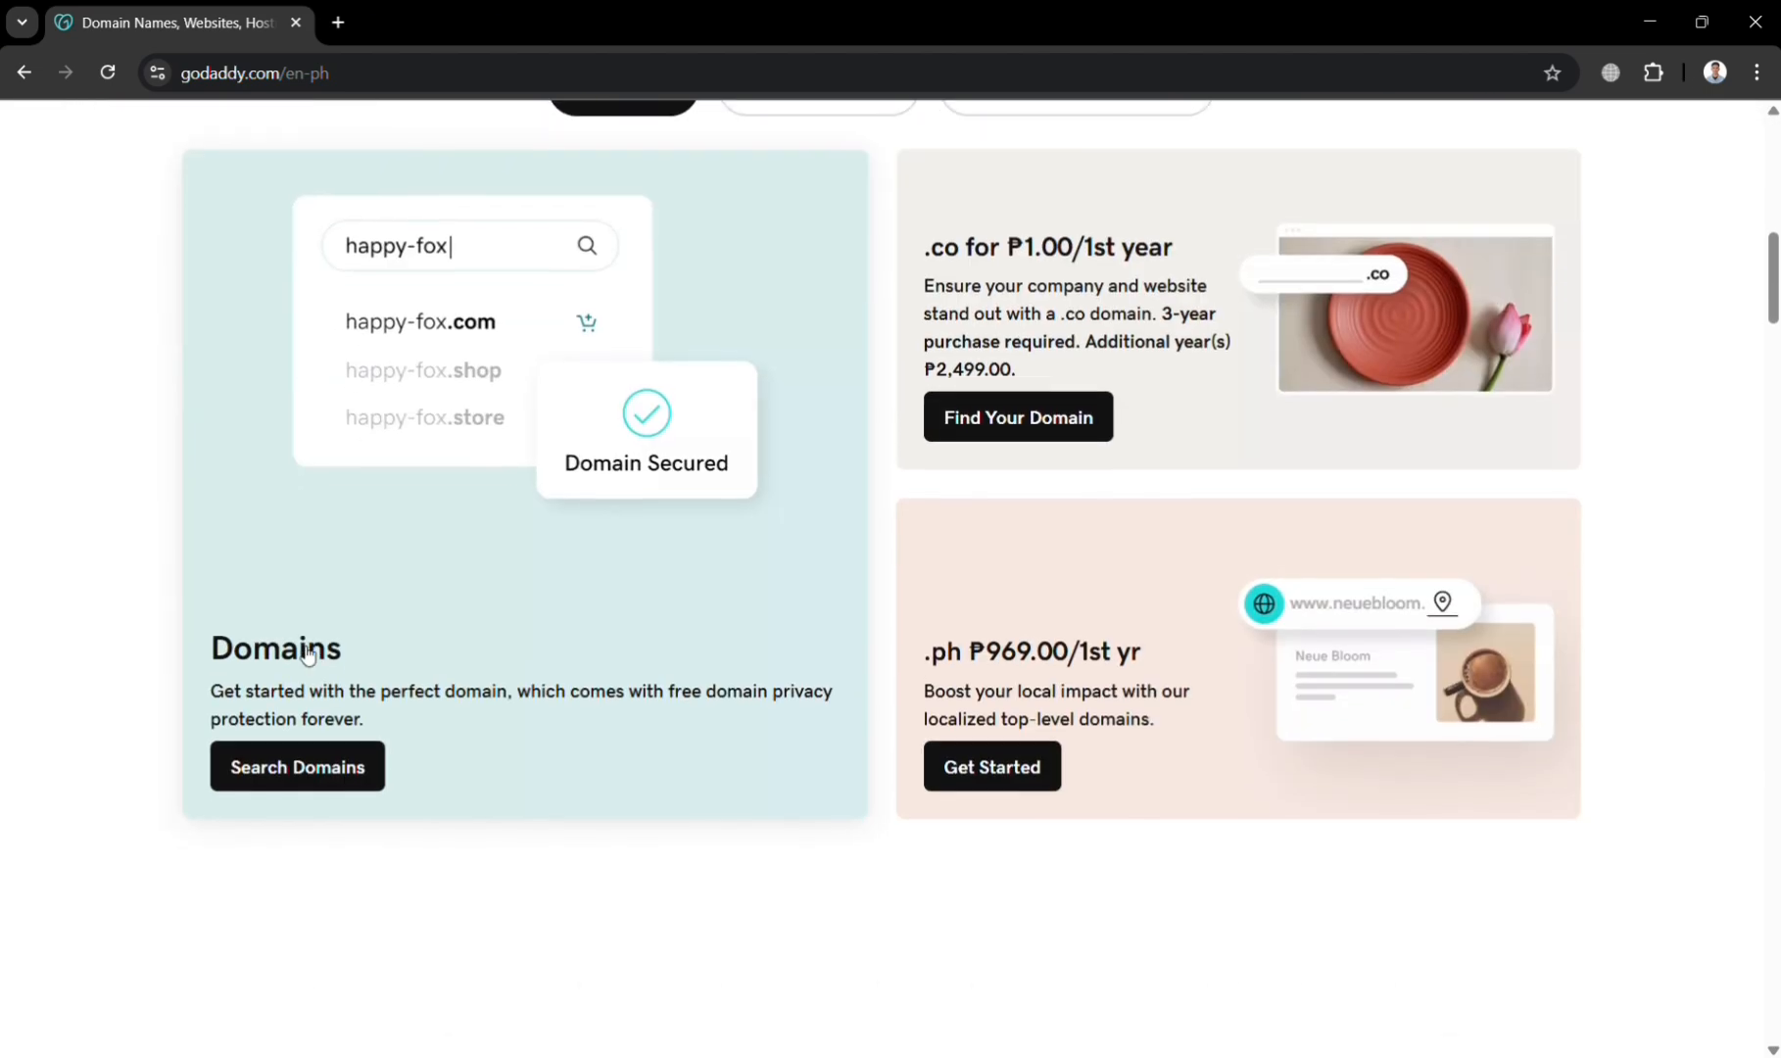
scroll(304, 654, down, 11)
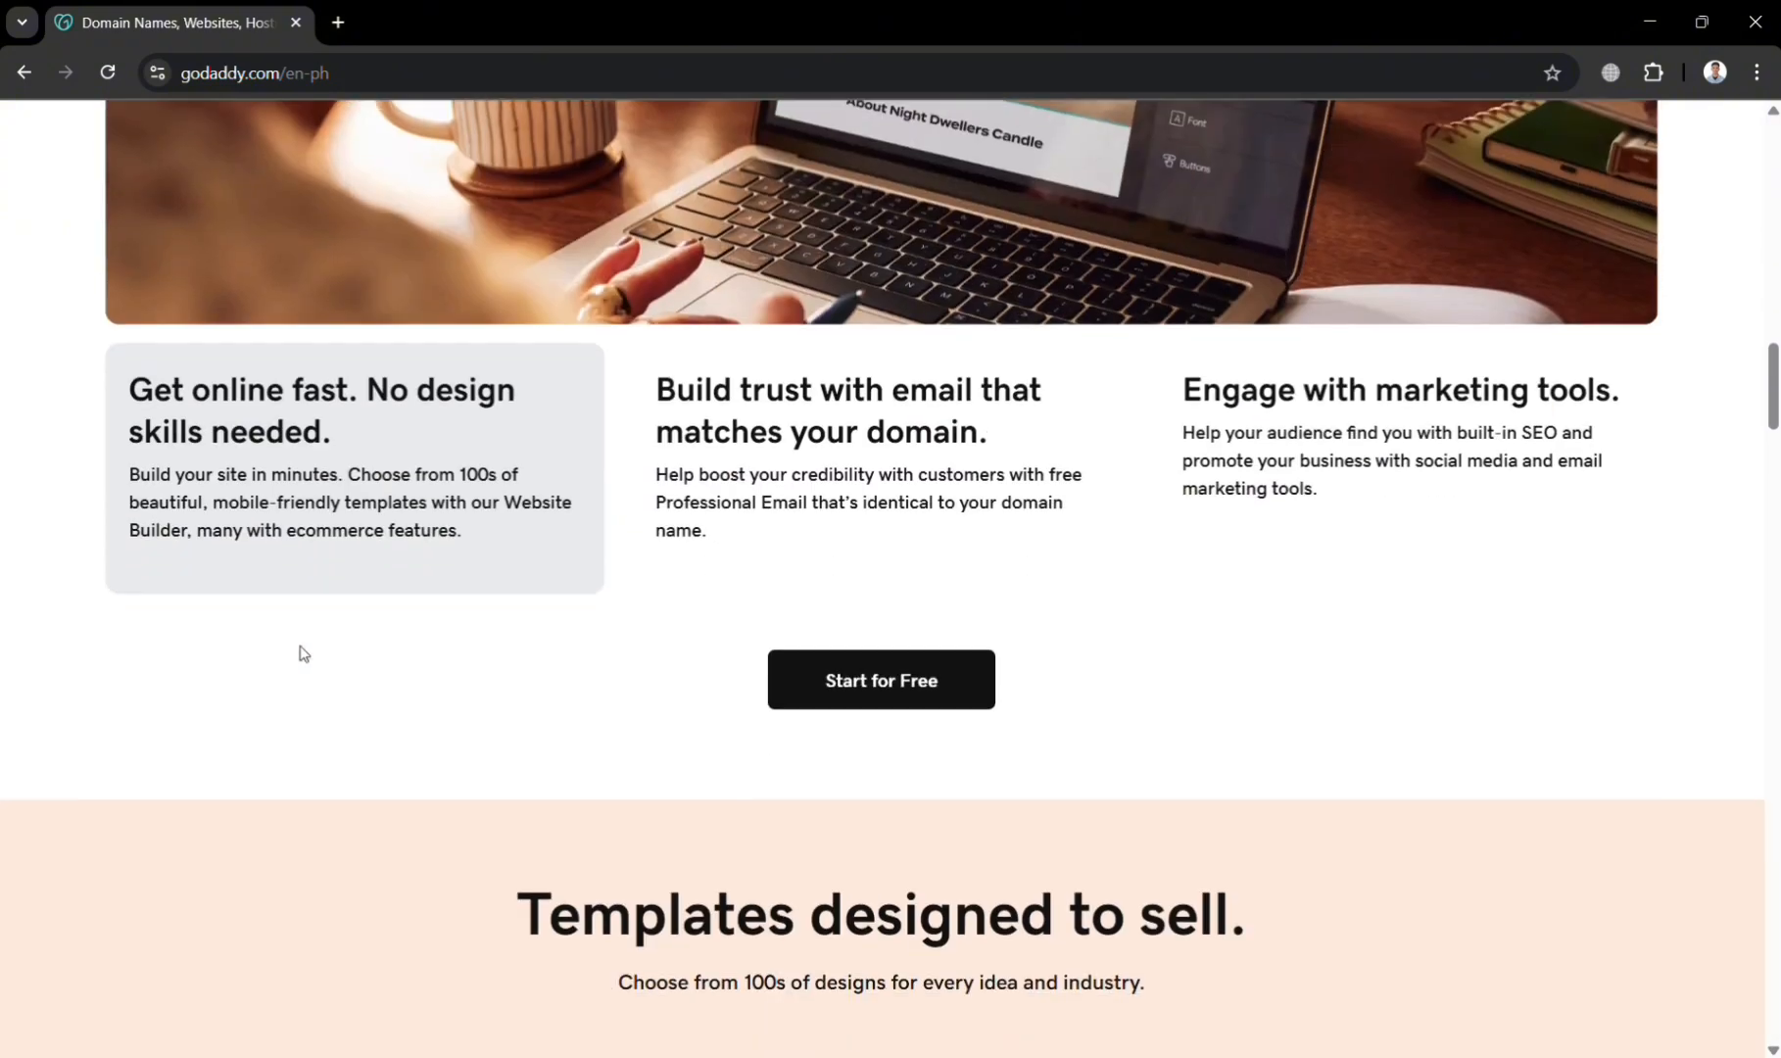
scroll(302, 653, down, 17)
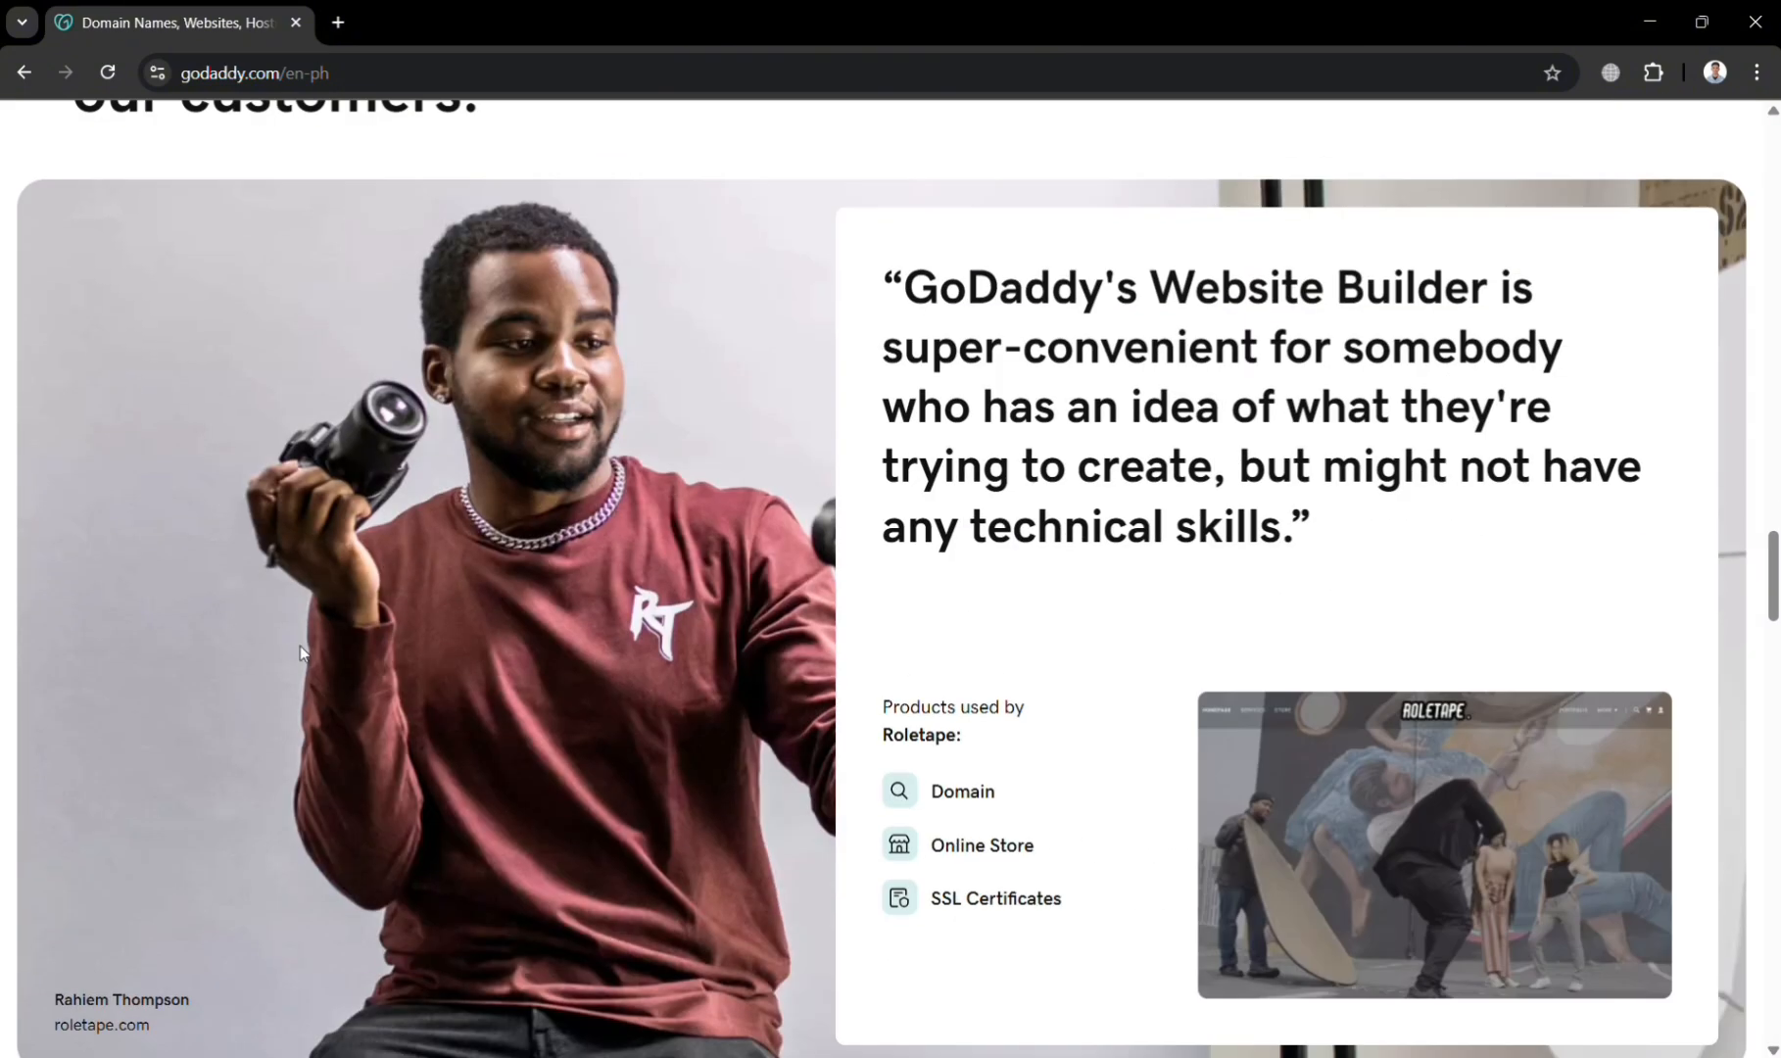
scroll(301, 653, down, 9)
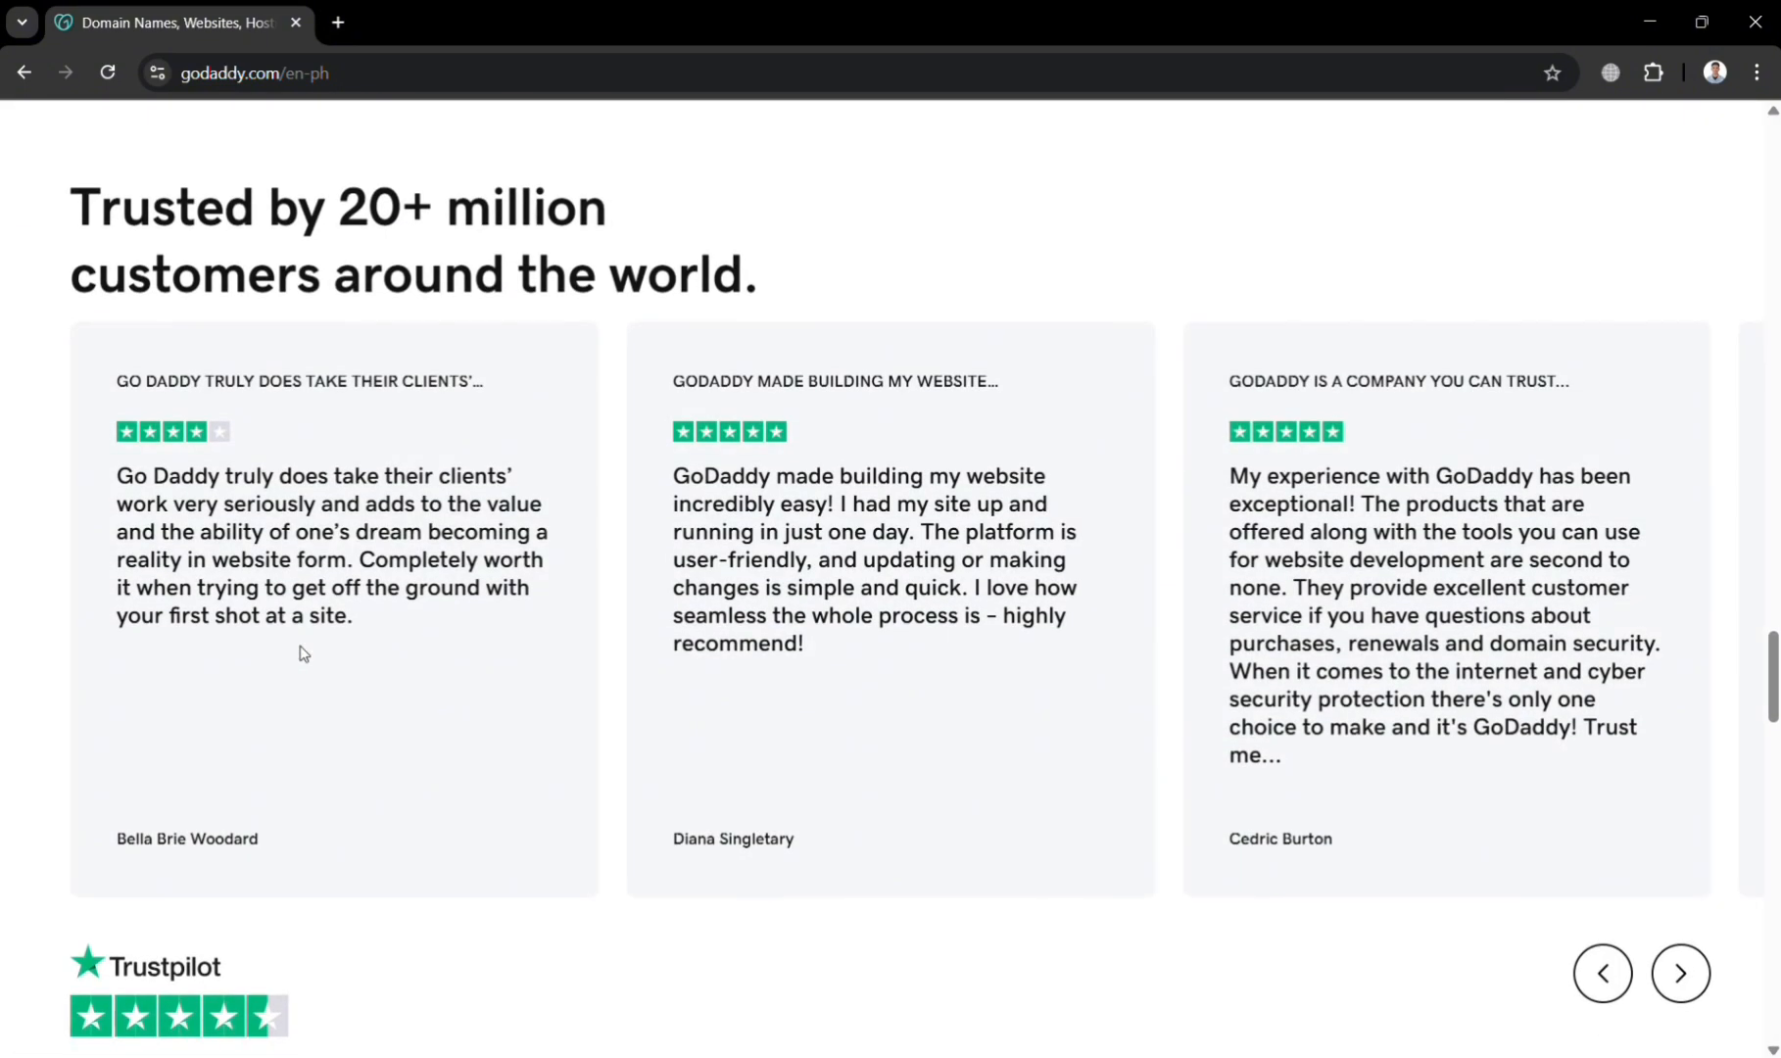
scroll(304, 654, up, 2)
scroll(304, 653, down, 18)
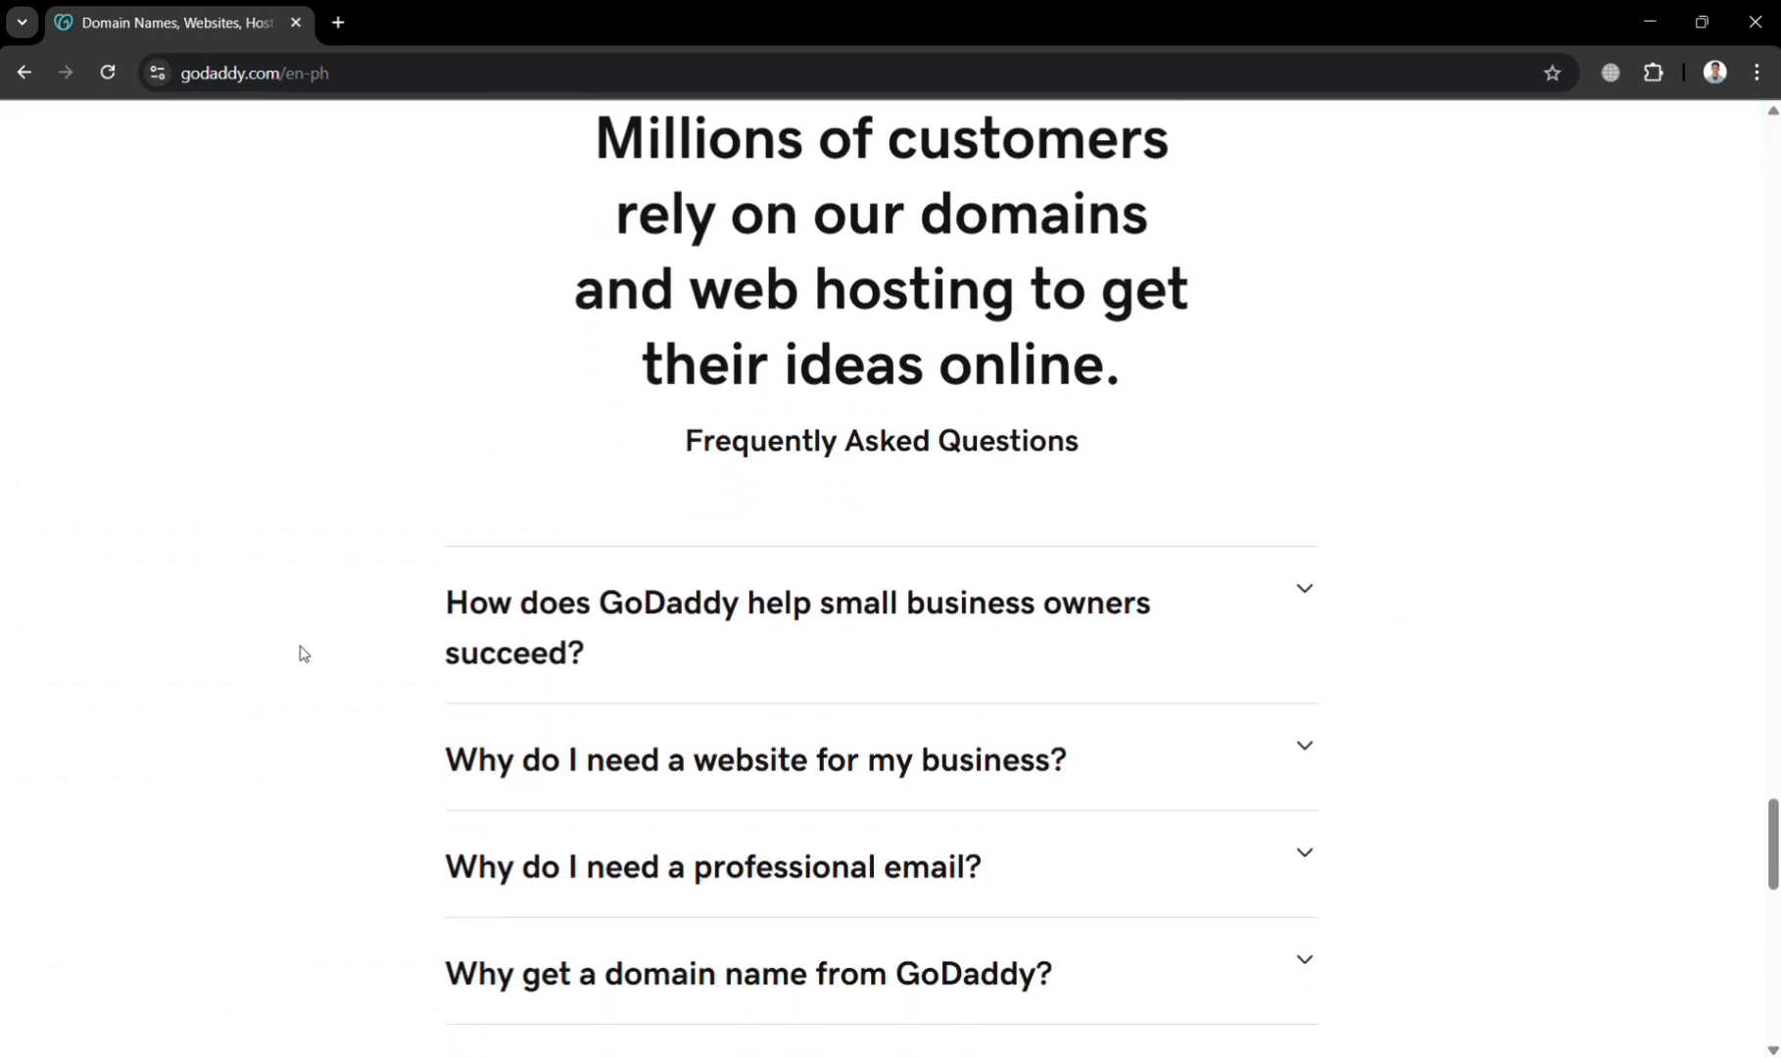
scroll(303, 653, down, 12)
scroll(303, 653, up, 6)
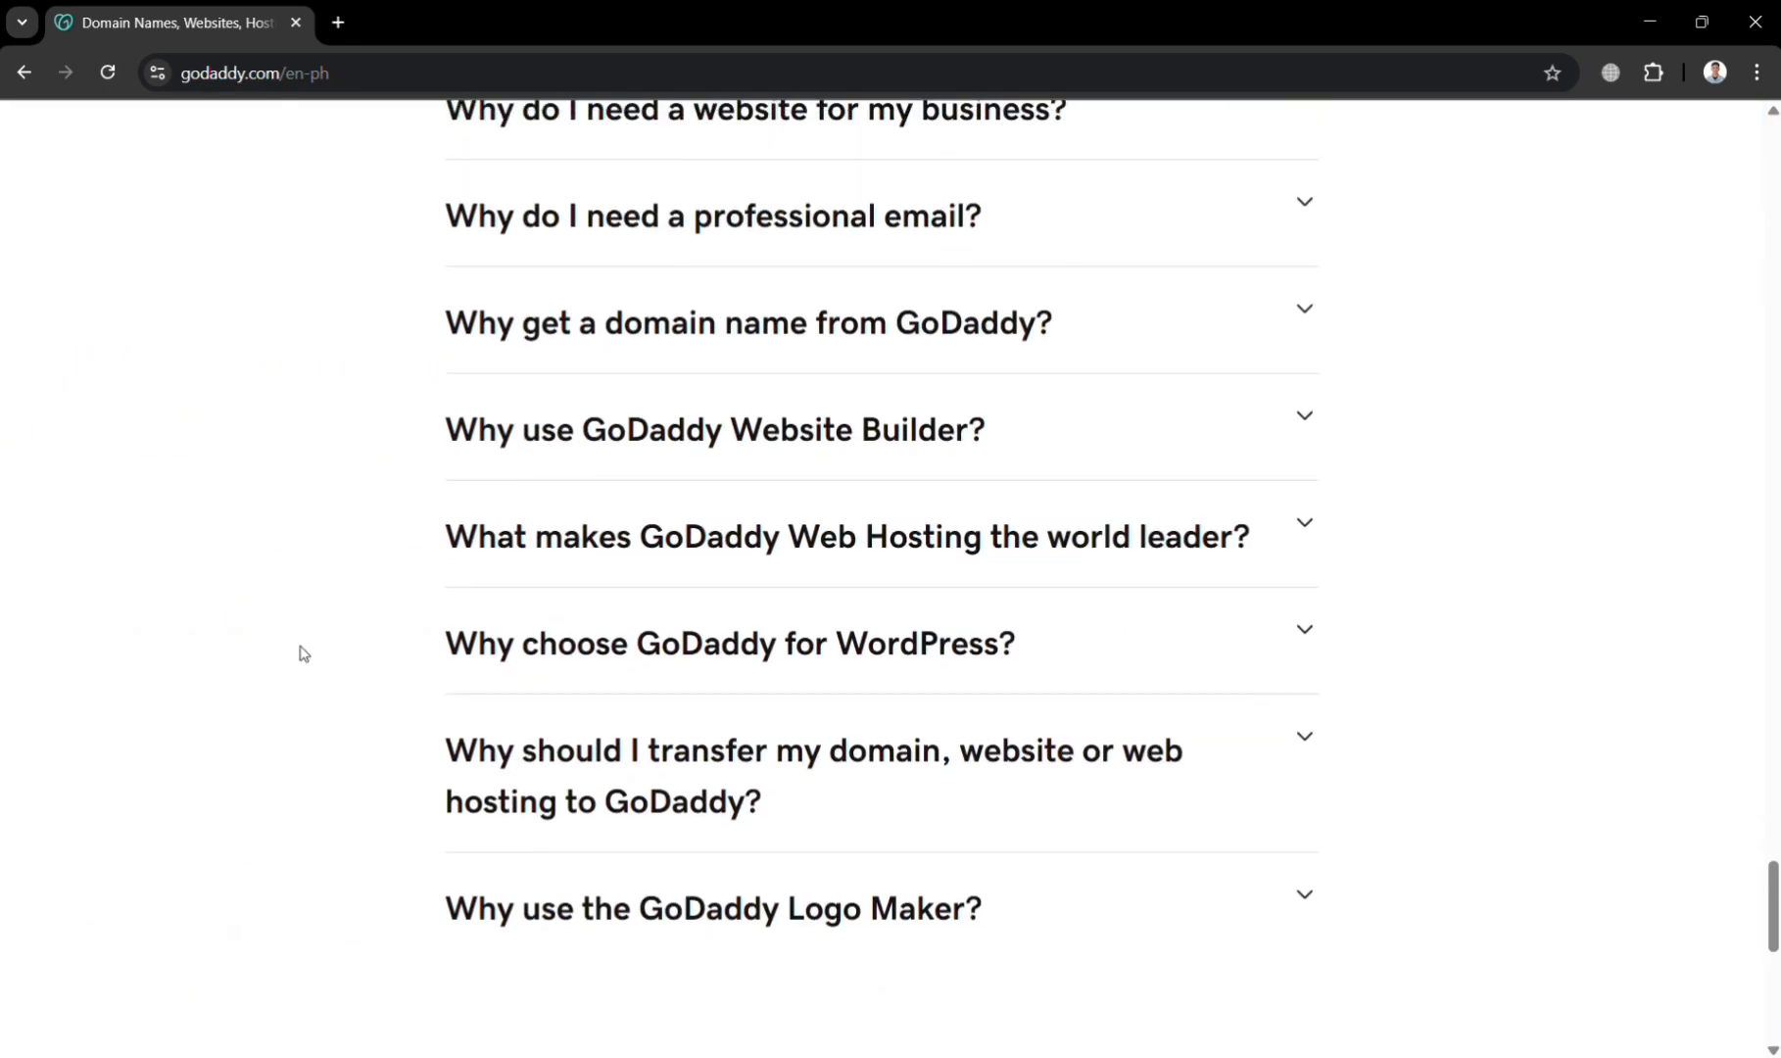
scroll(304, 654, up, 18)
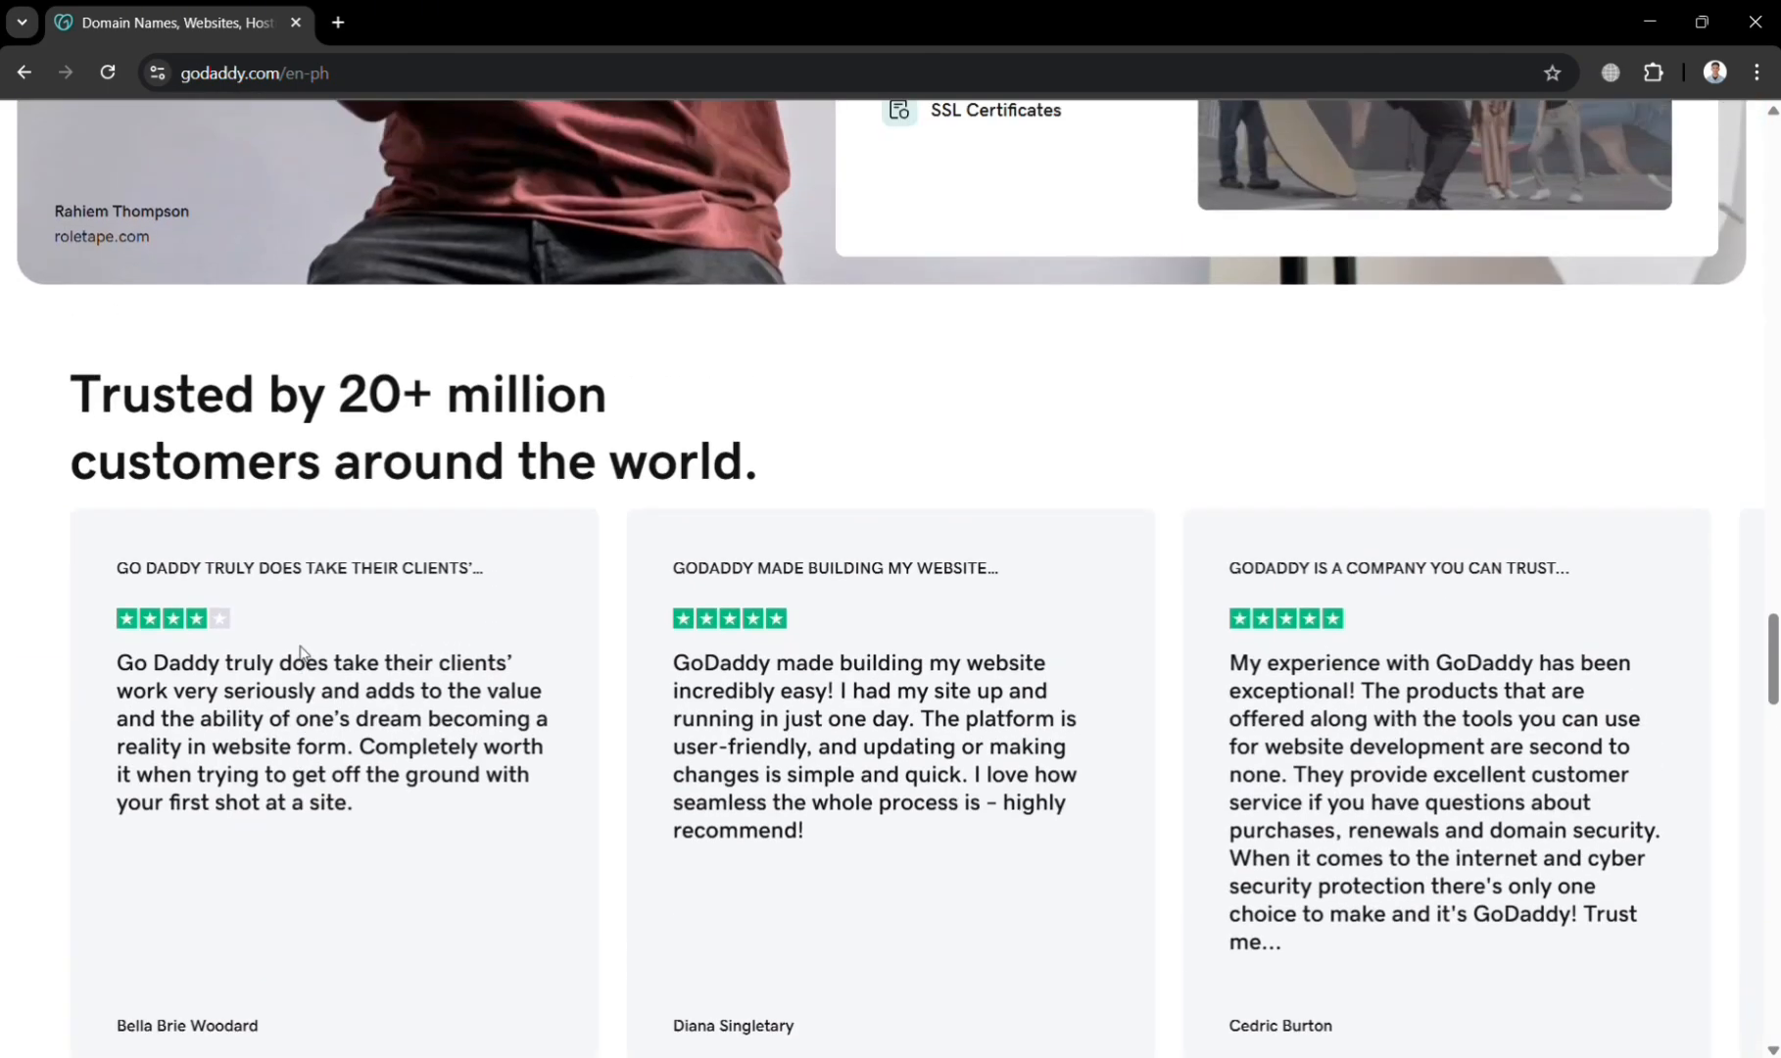
scroll(299, 654, up, 15)
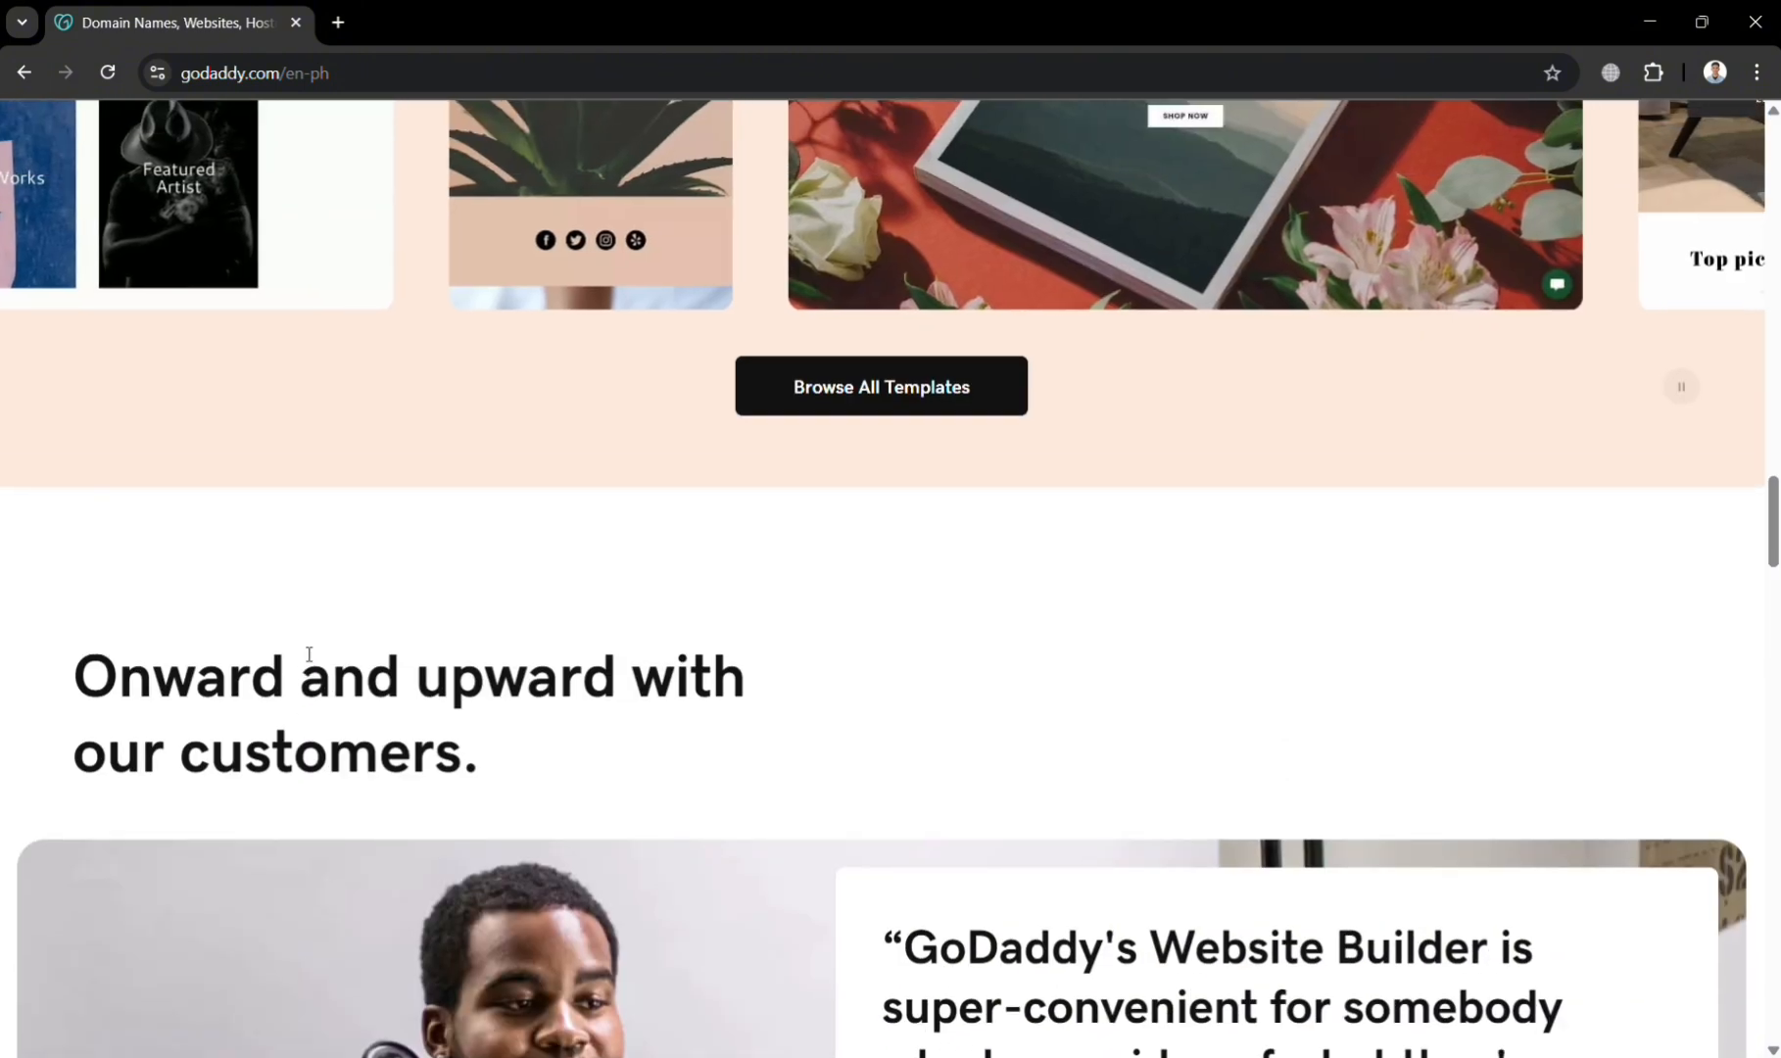
scroll(309, 654, up, 13)
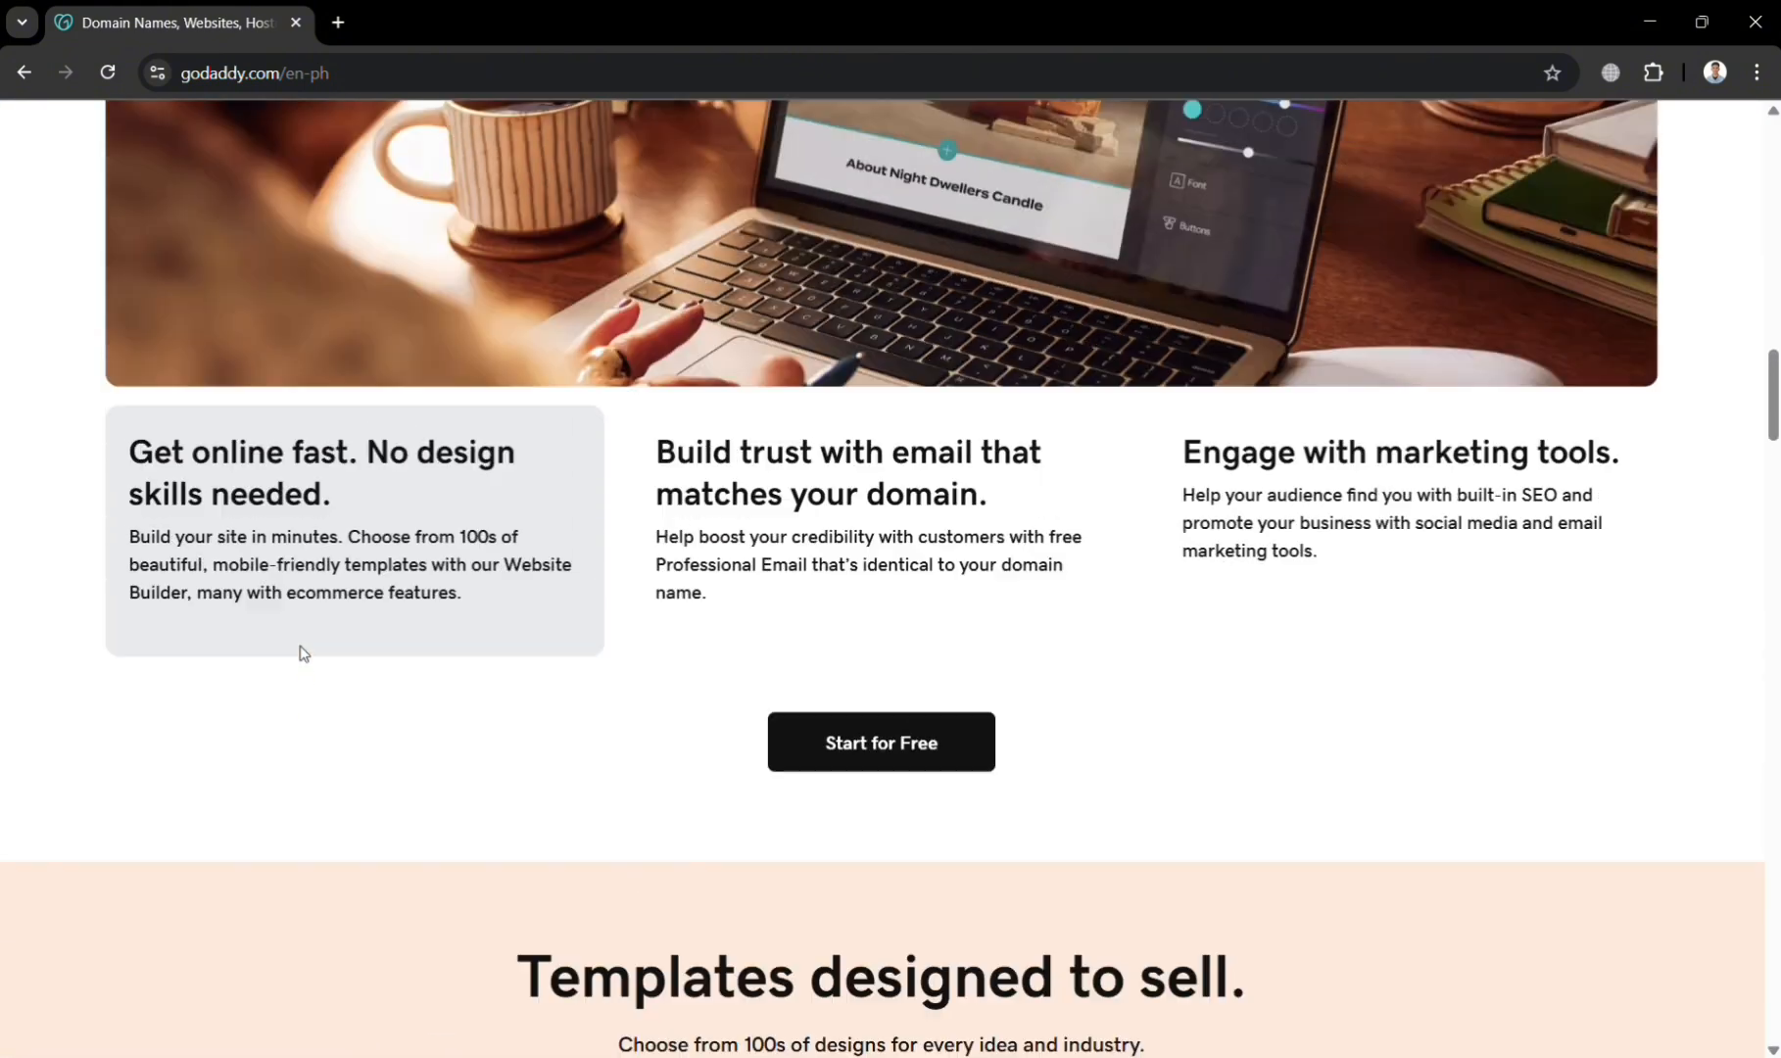
scroll(304, 654, up, 12)
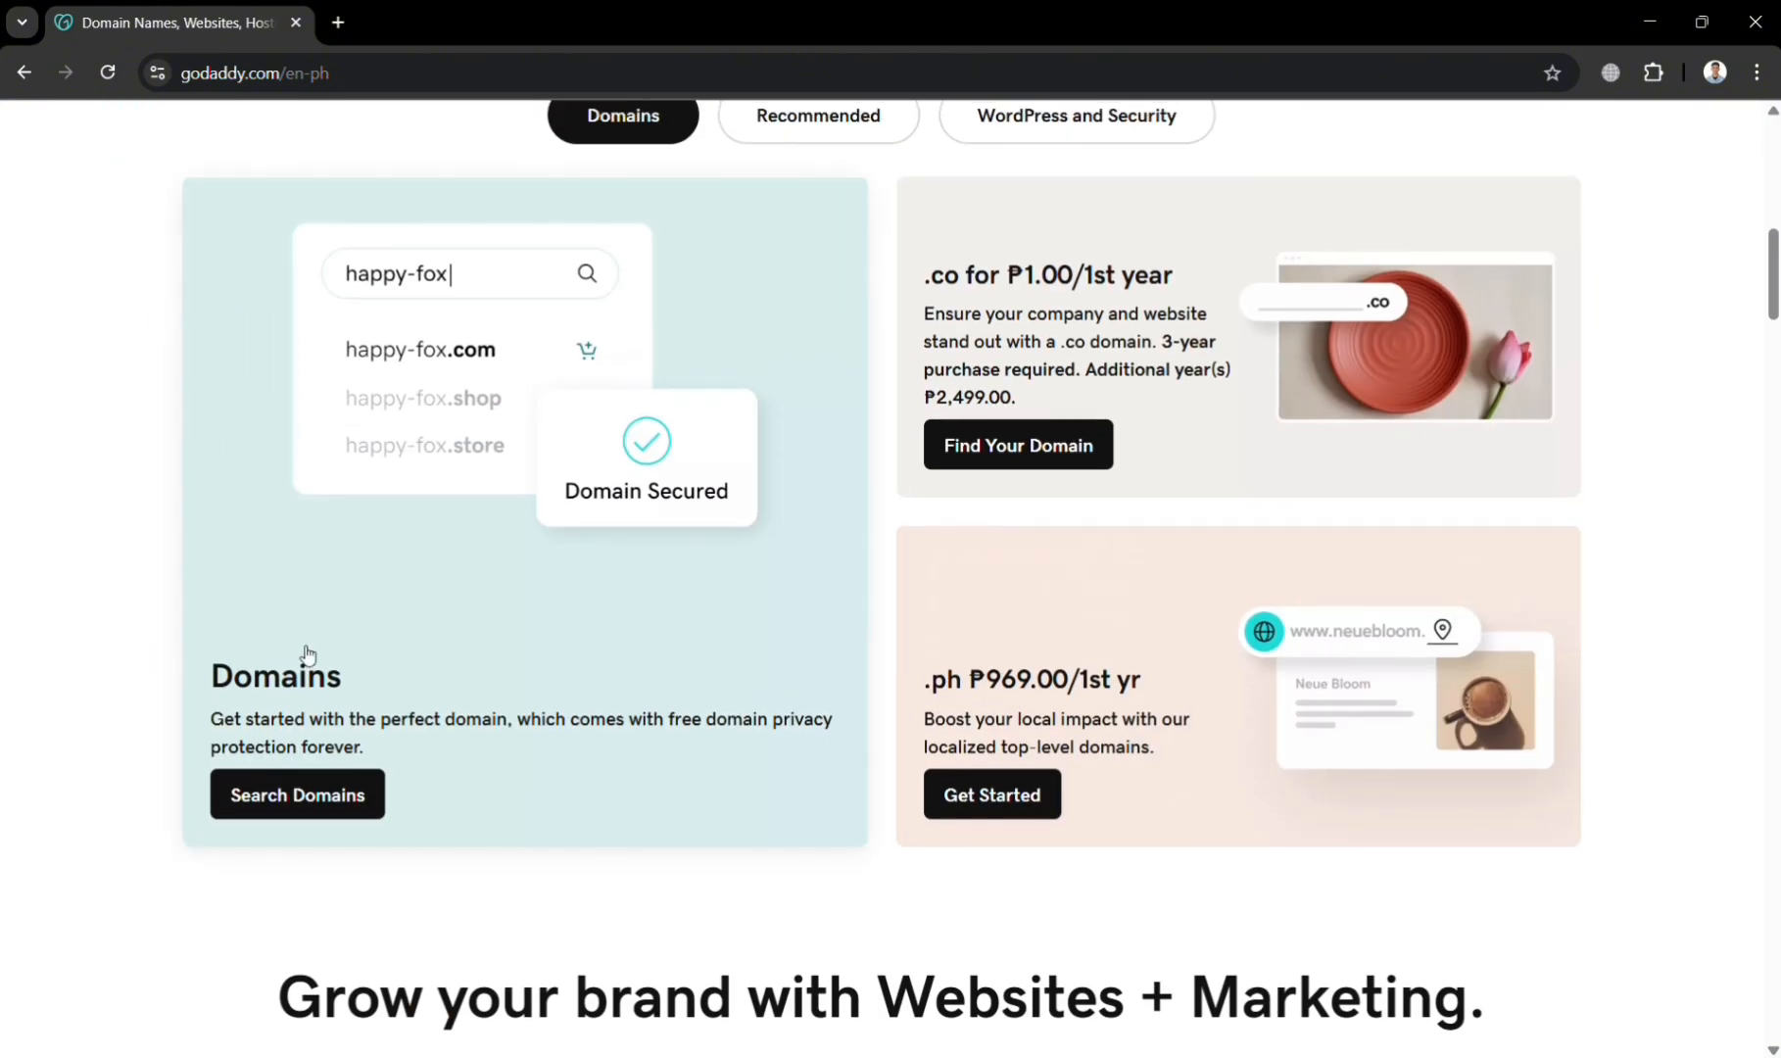
scroll(306, 654, up, 10)
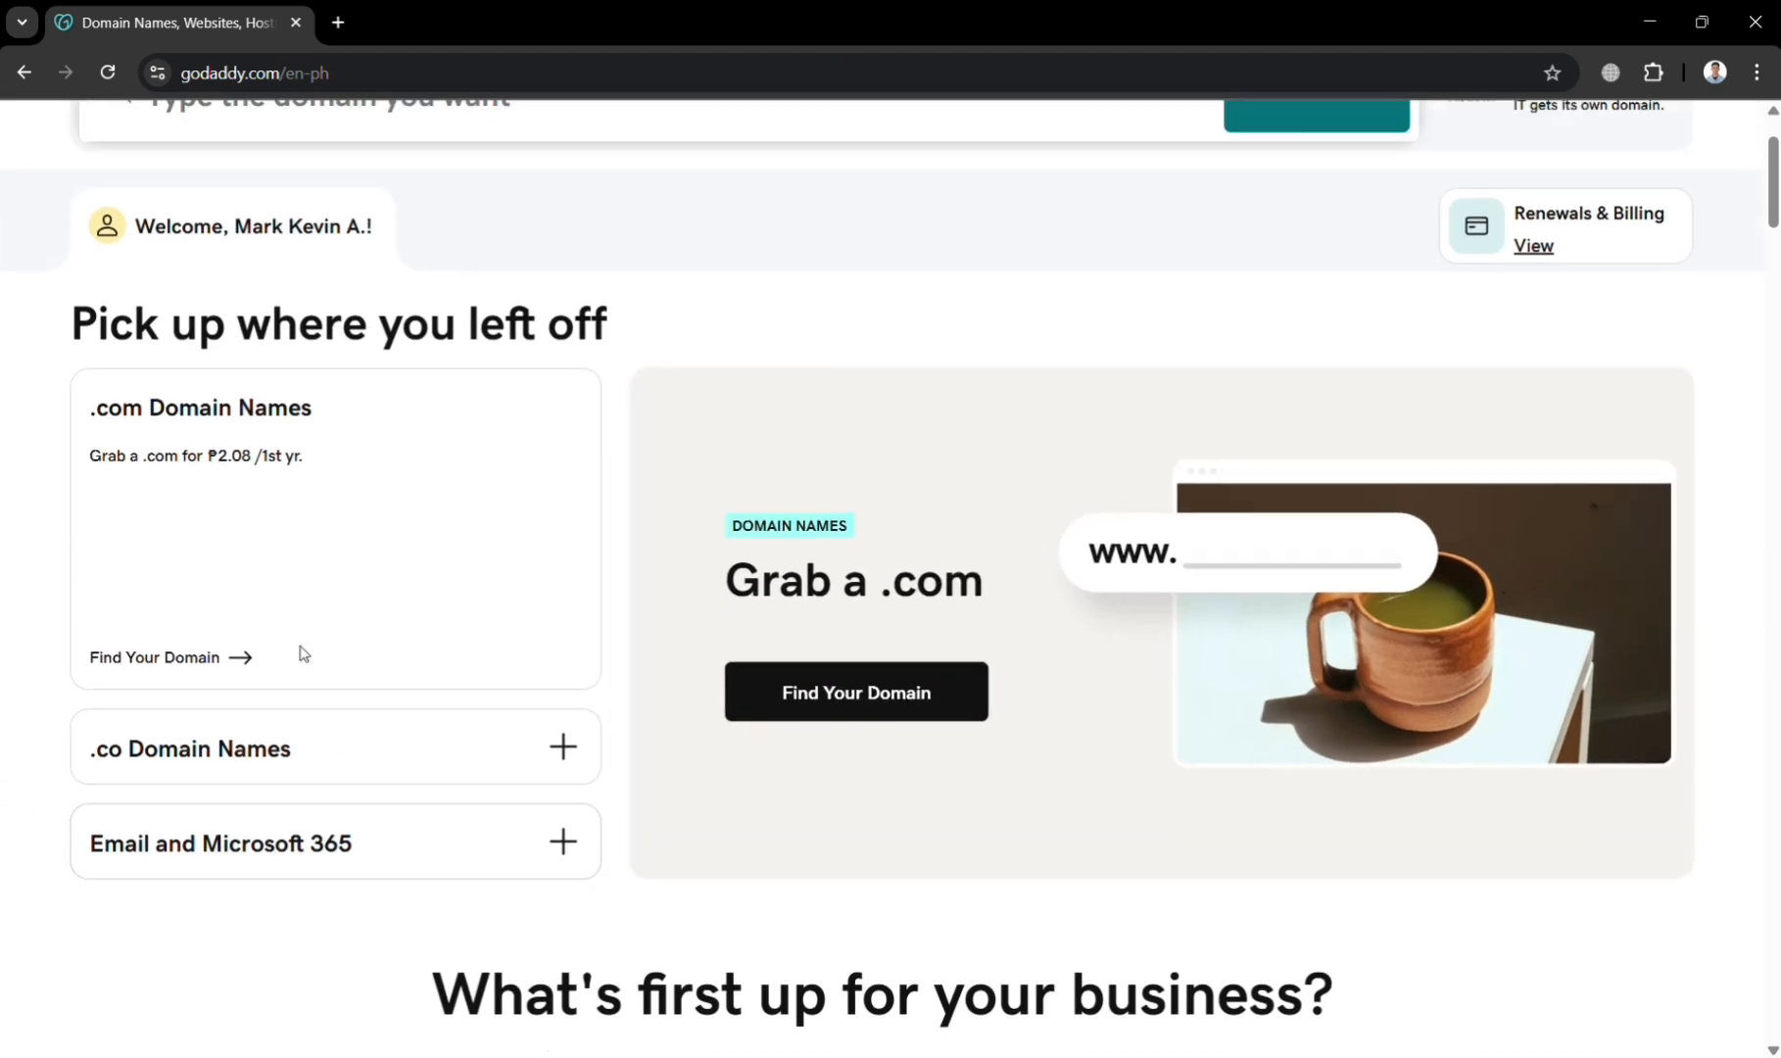
scroll(301, 653, up, 2)
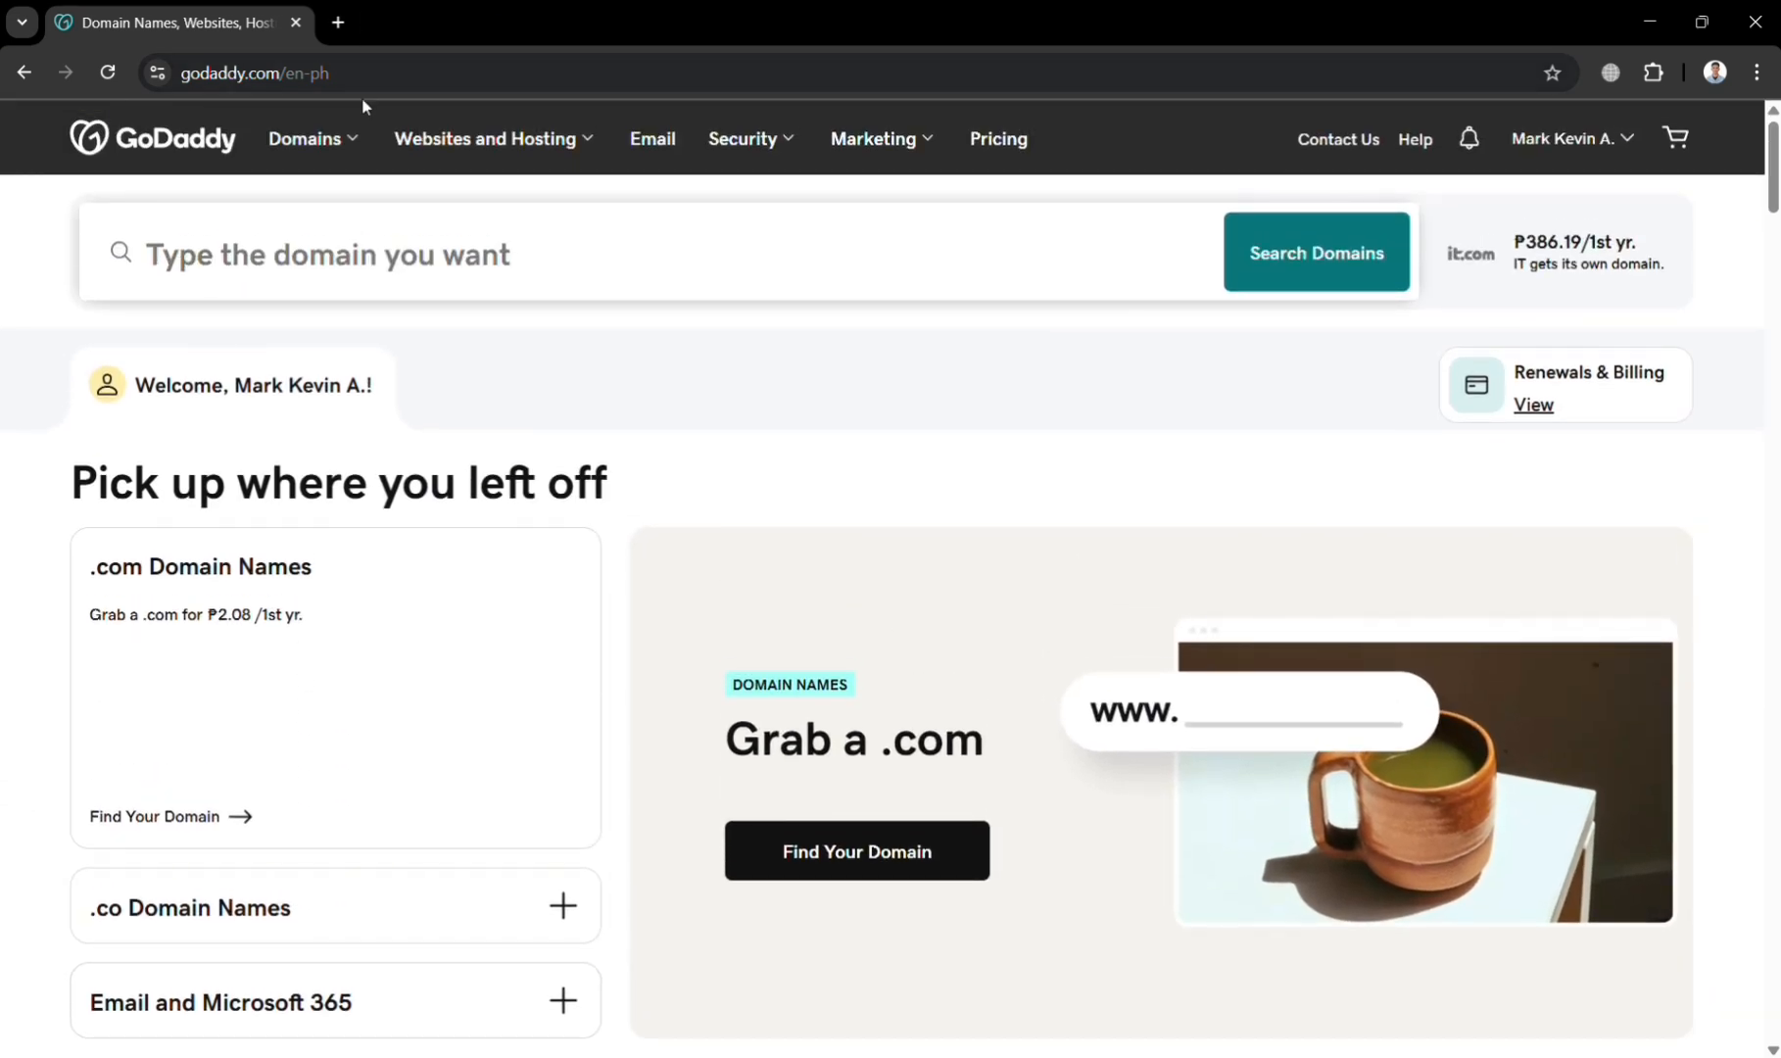
click(355, 140)
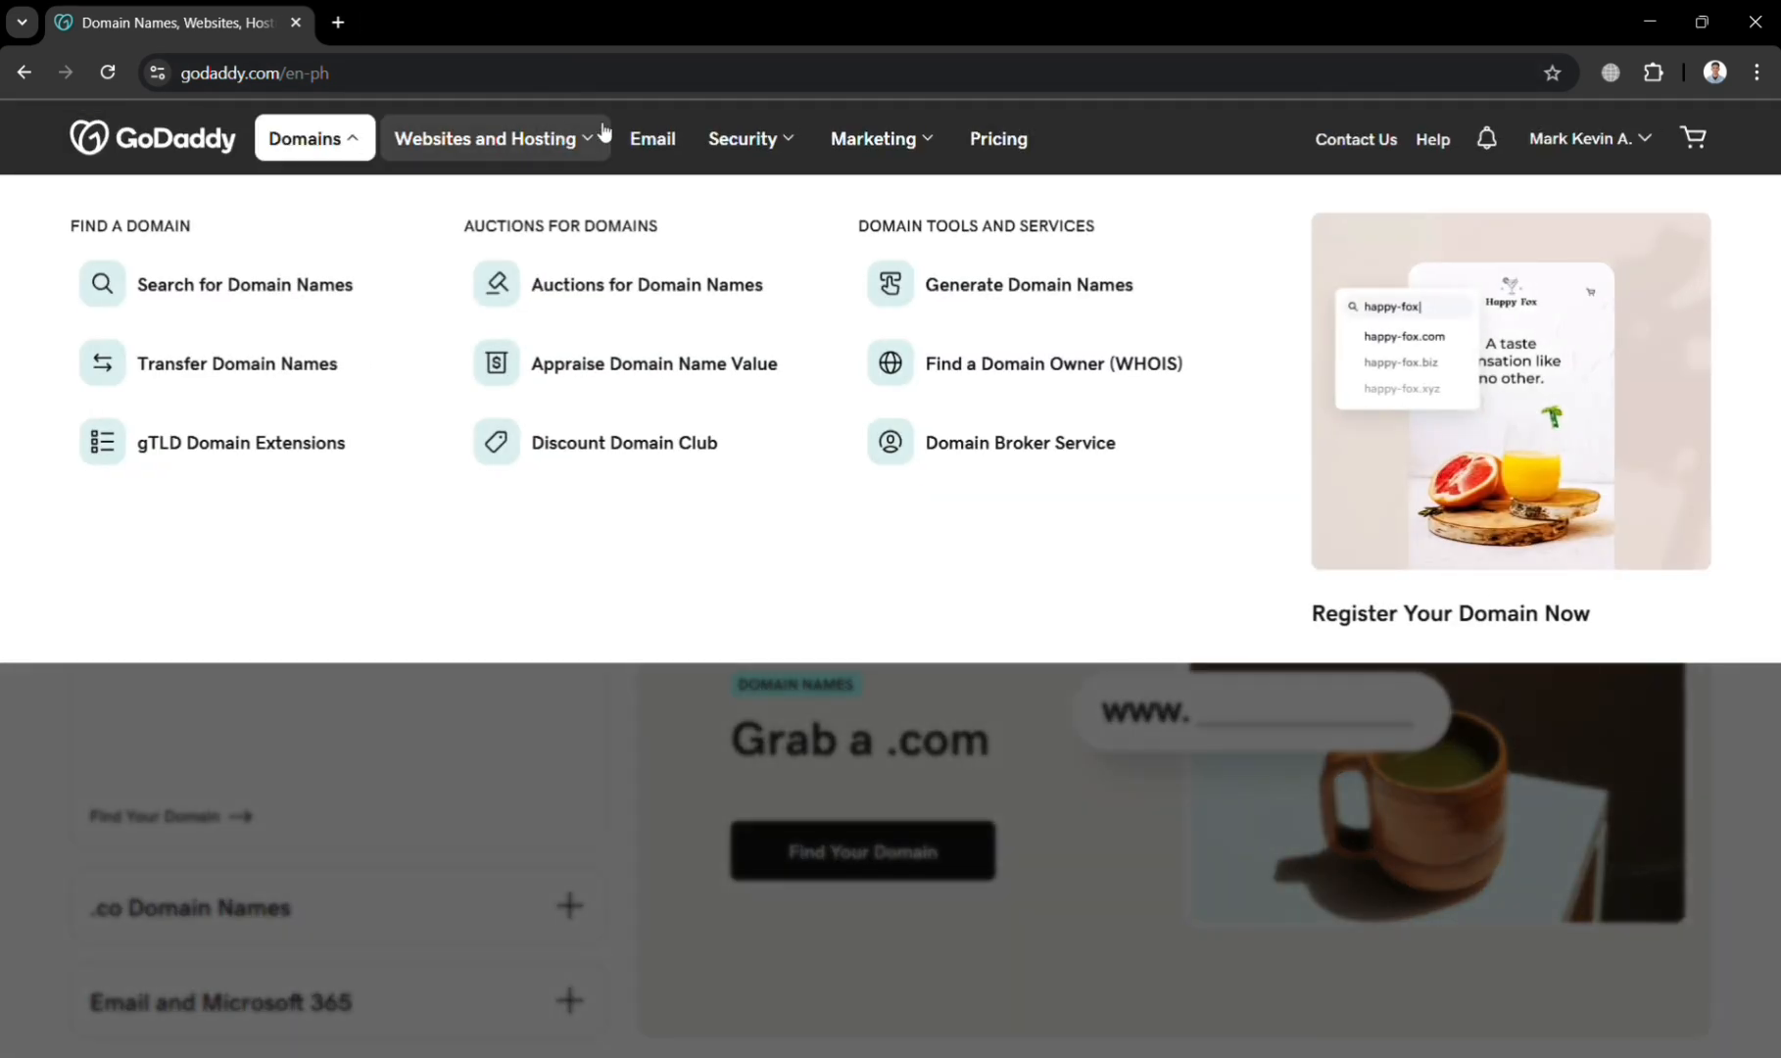
click(600, 138)
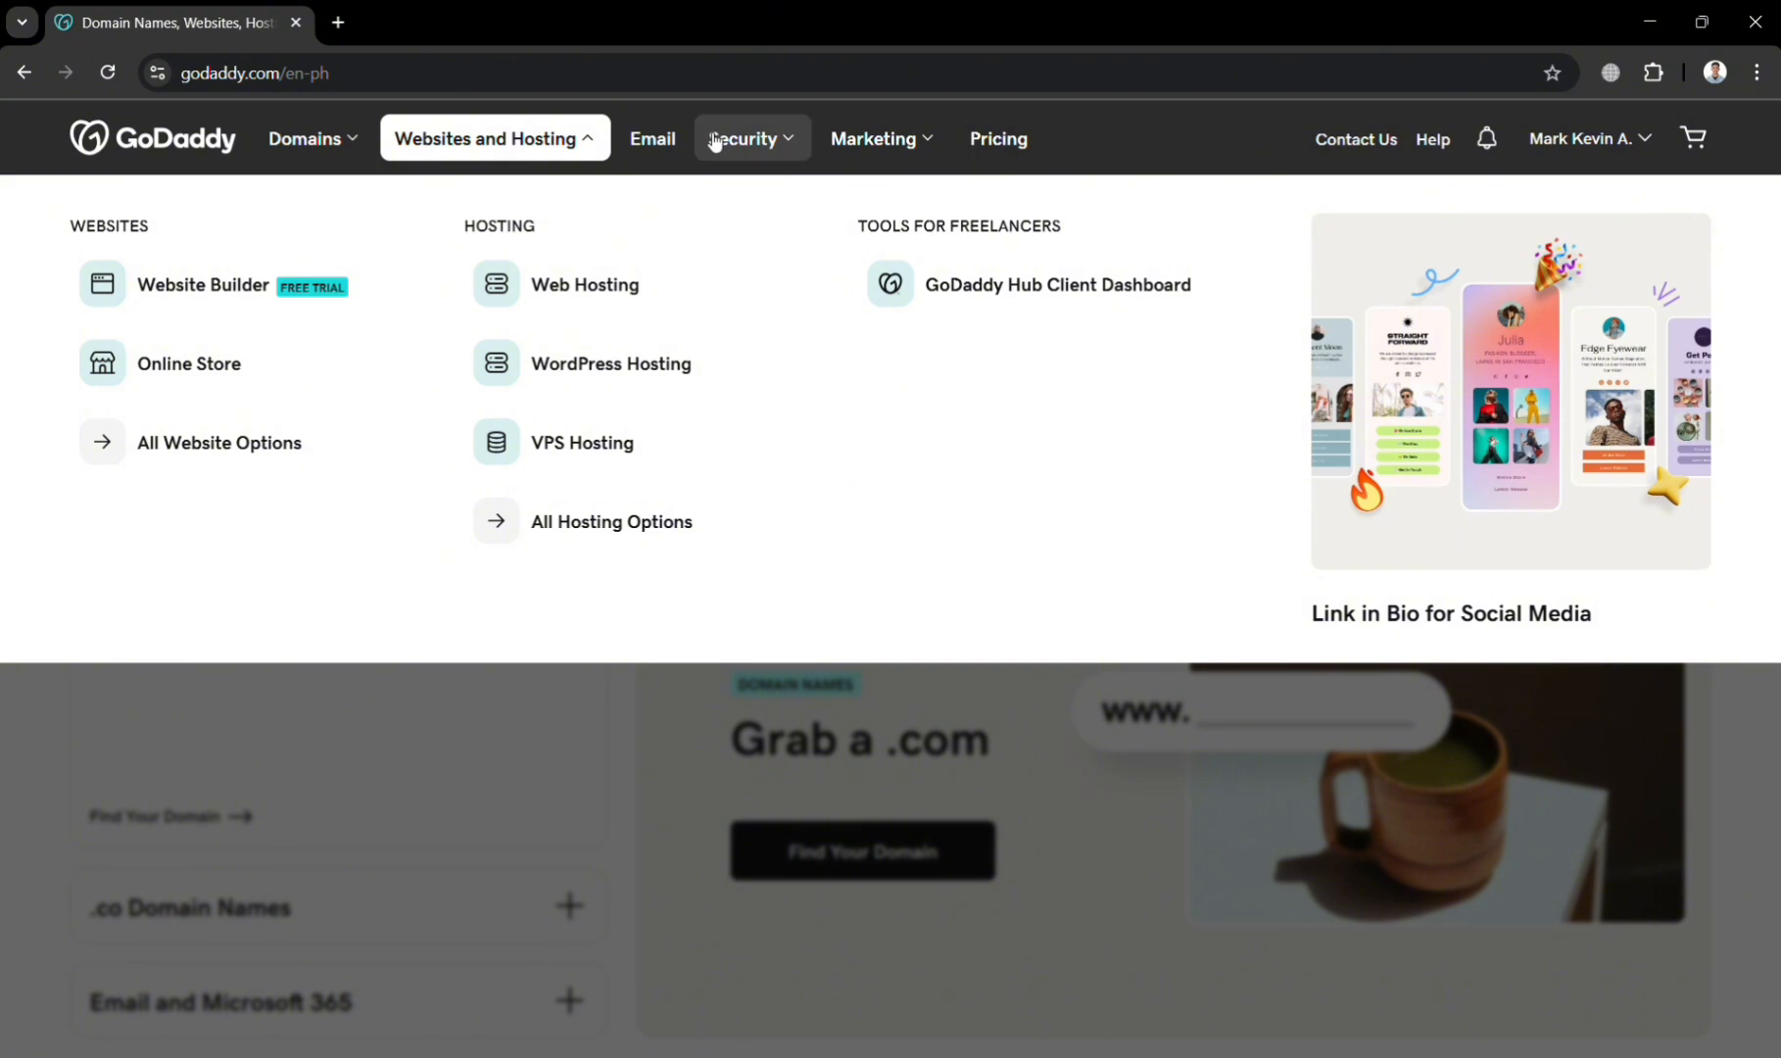
click(795, 149)
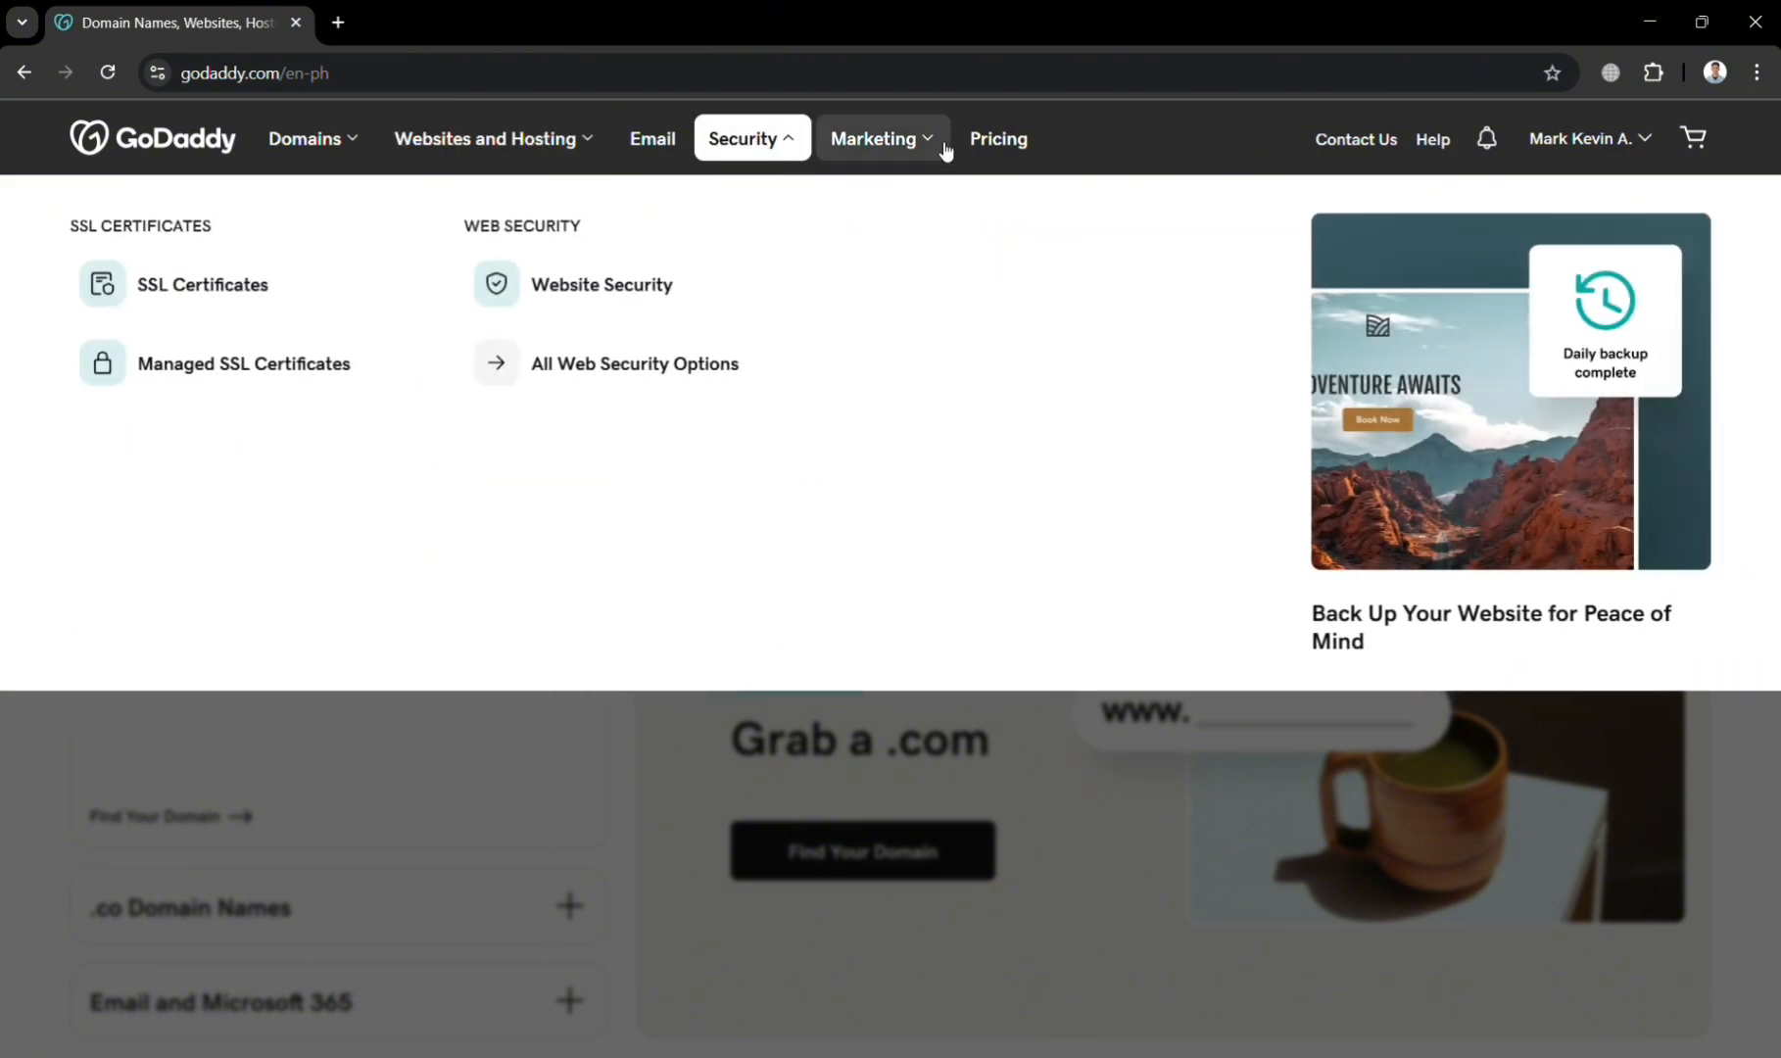
click(948, 147)
click(1115, 113)
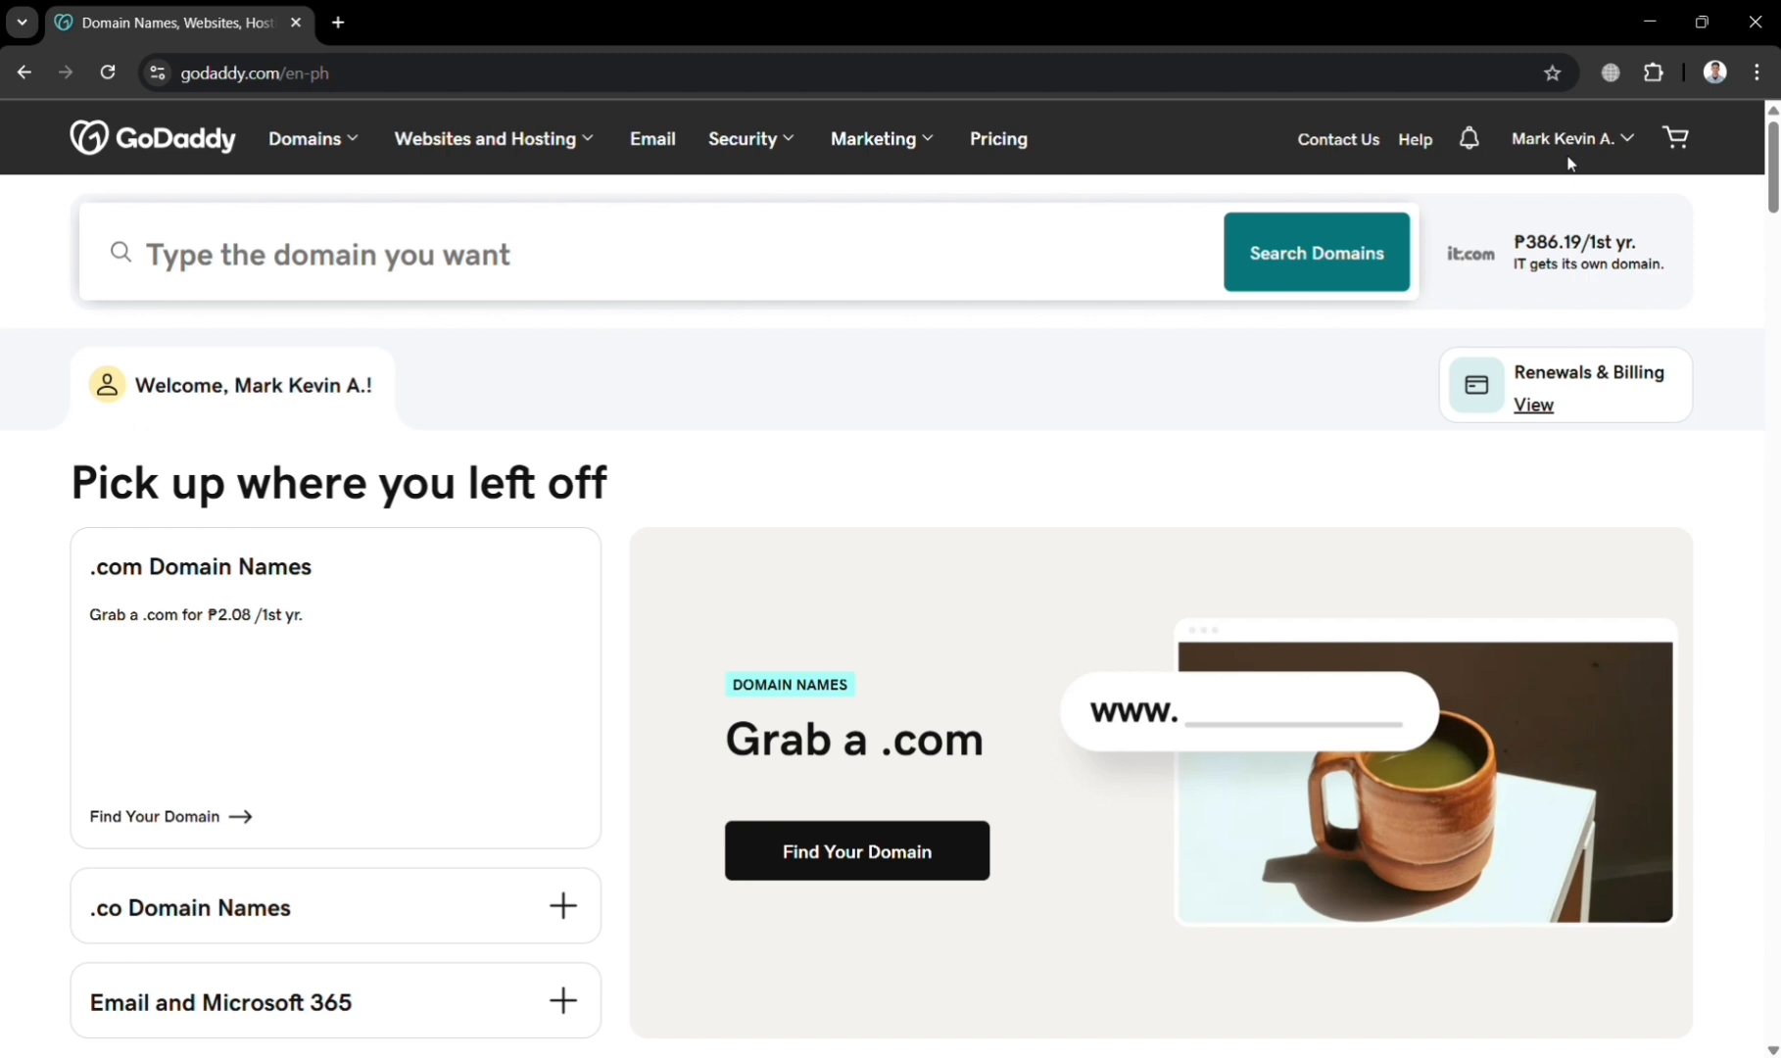
- Open the account's My Products page and dismiss the notifications pop-up
scroll(1673, 225, up, 3)
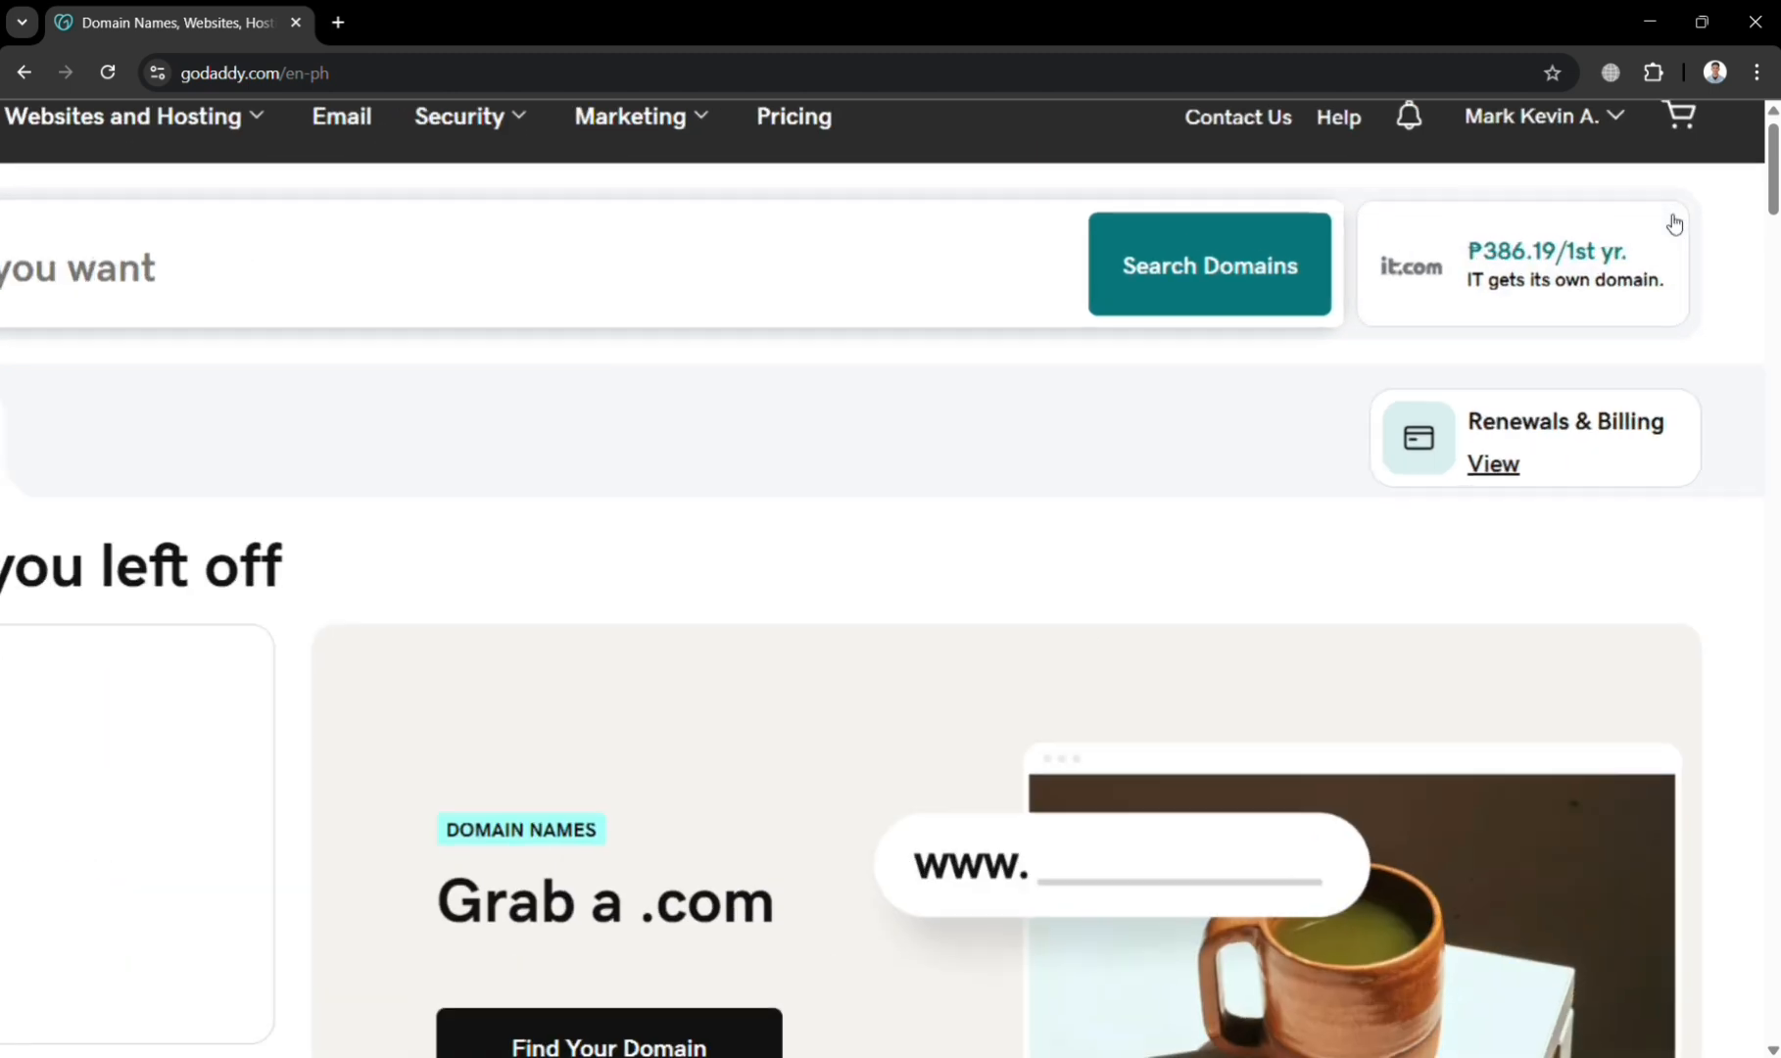
scroll(1673, 225, up, 1)
click(1666, 186)
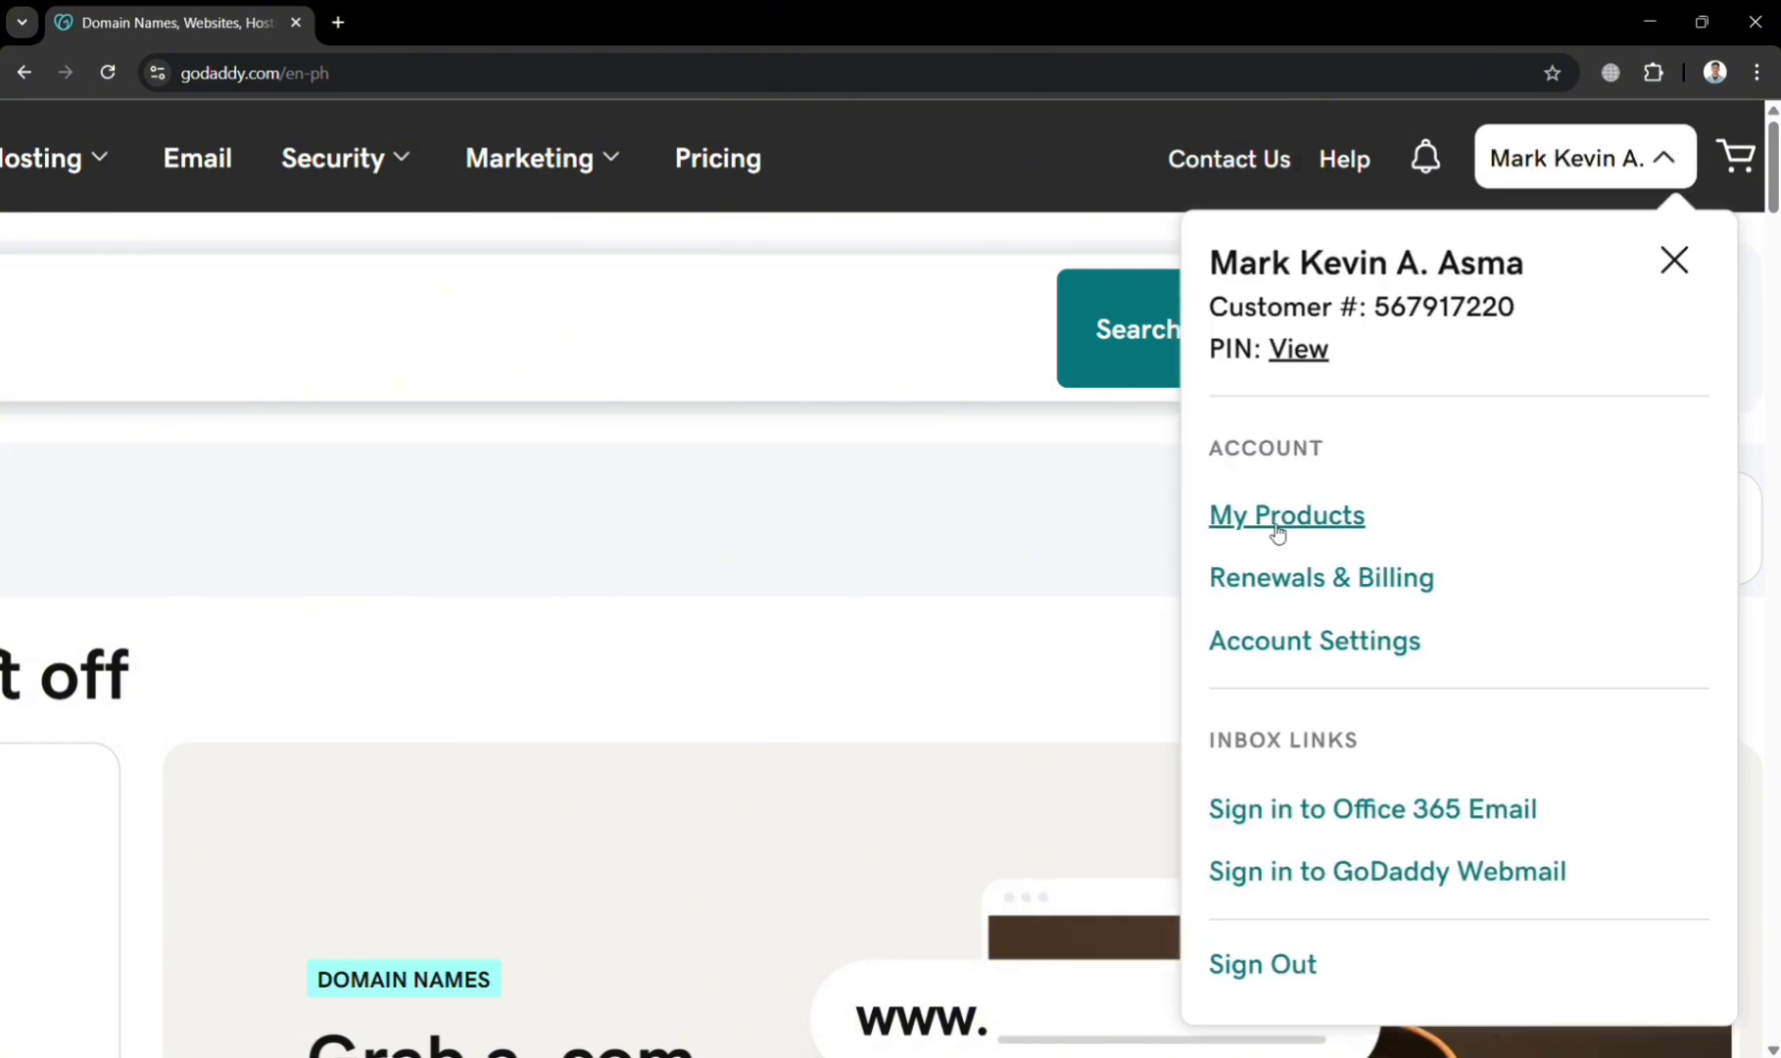
click(1278, 529)
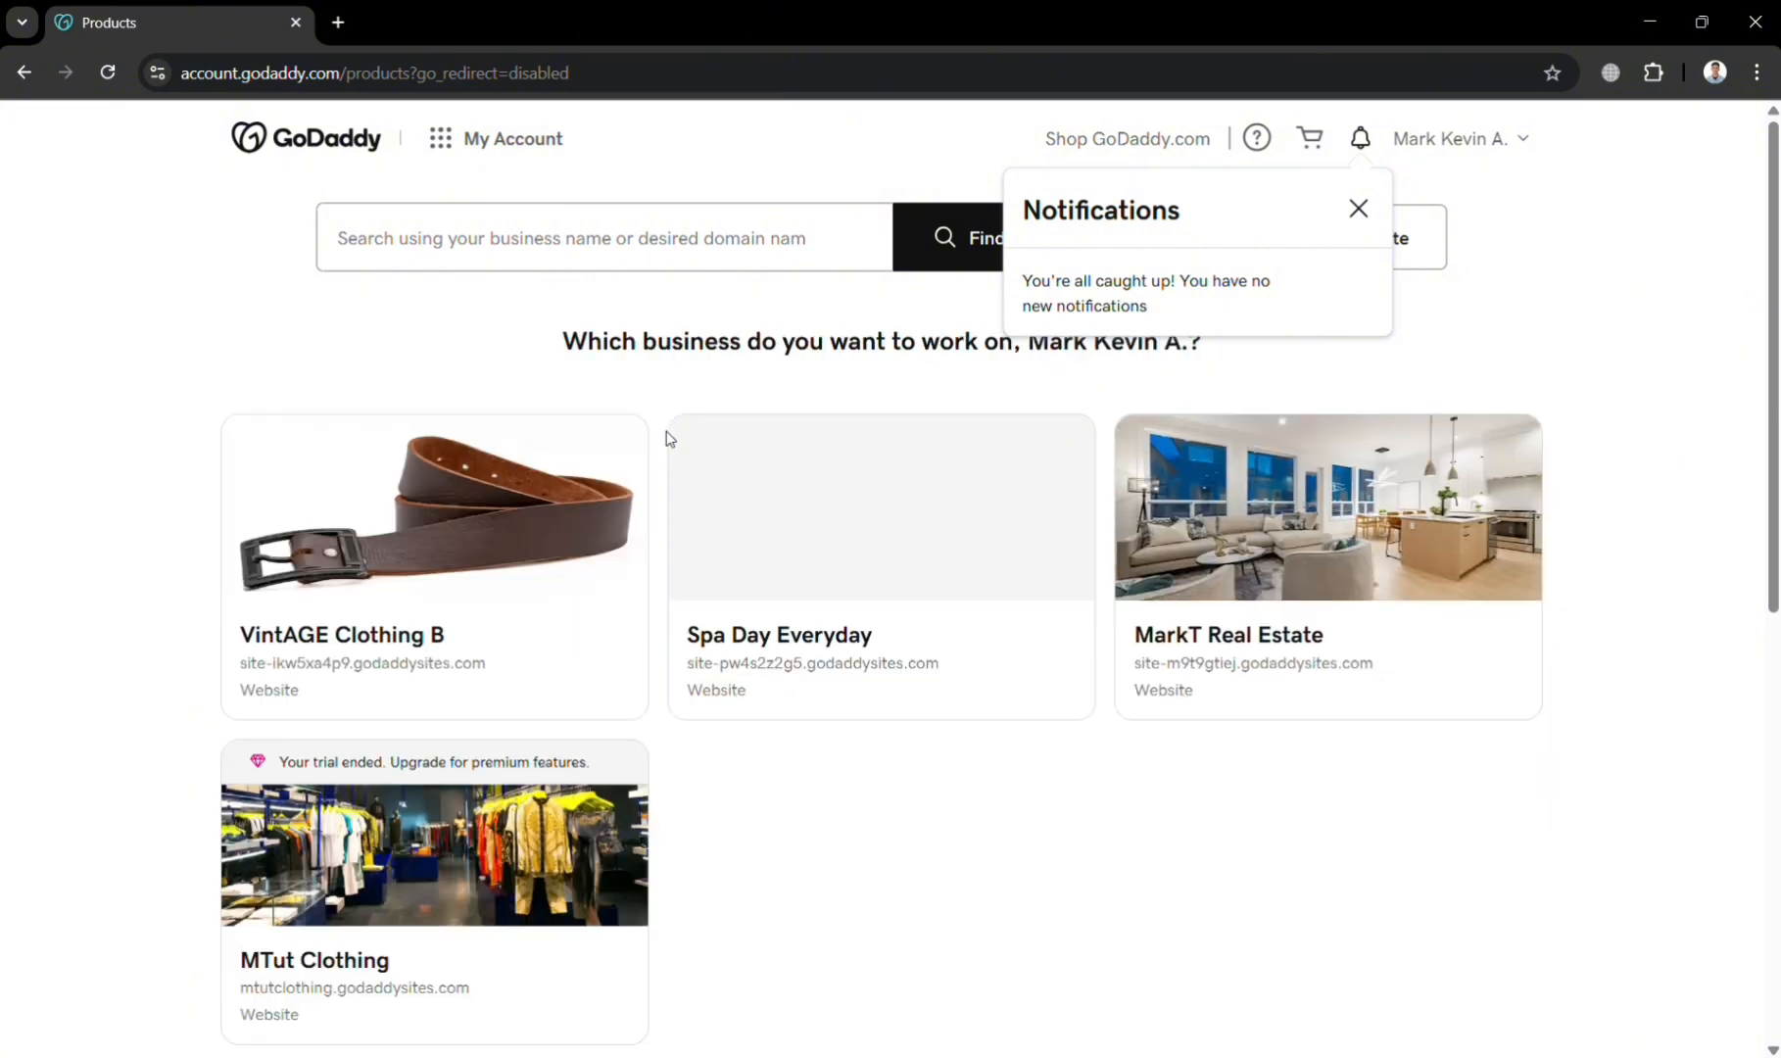
click(1358, 208)
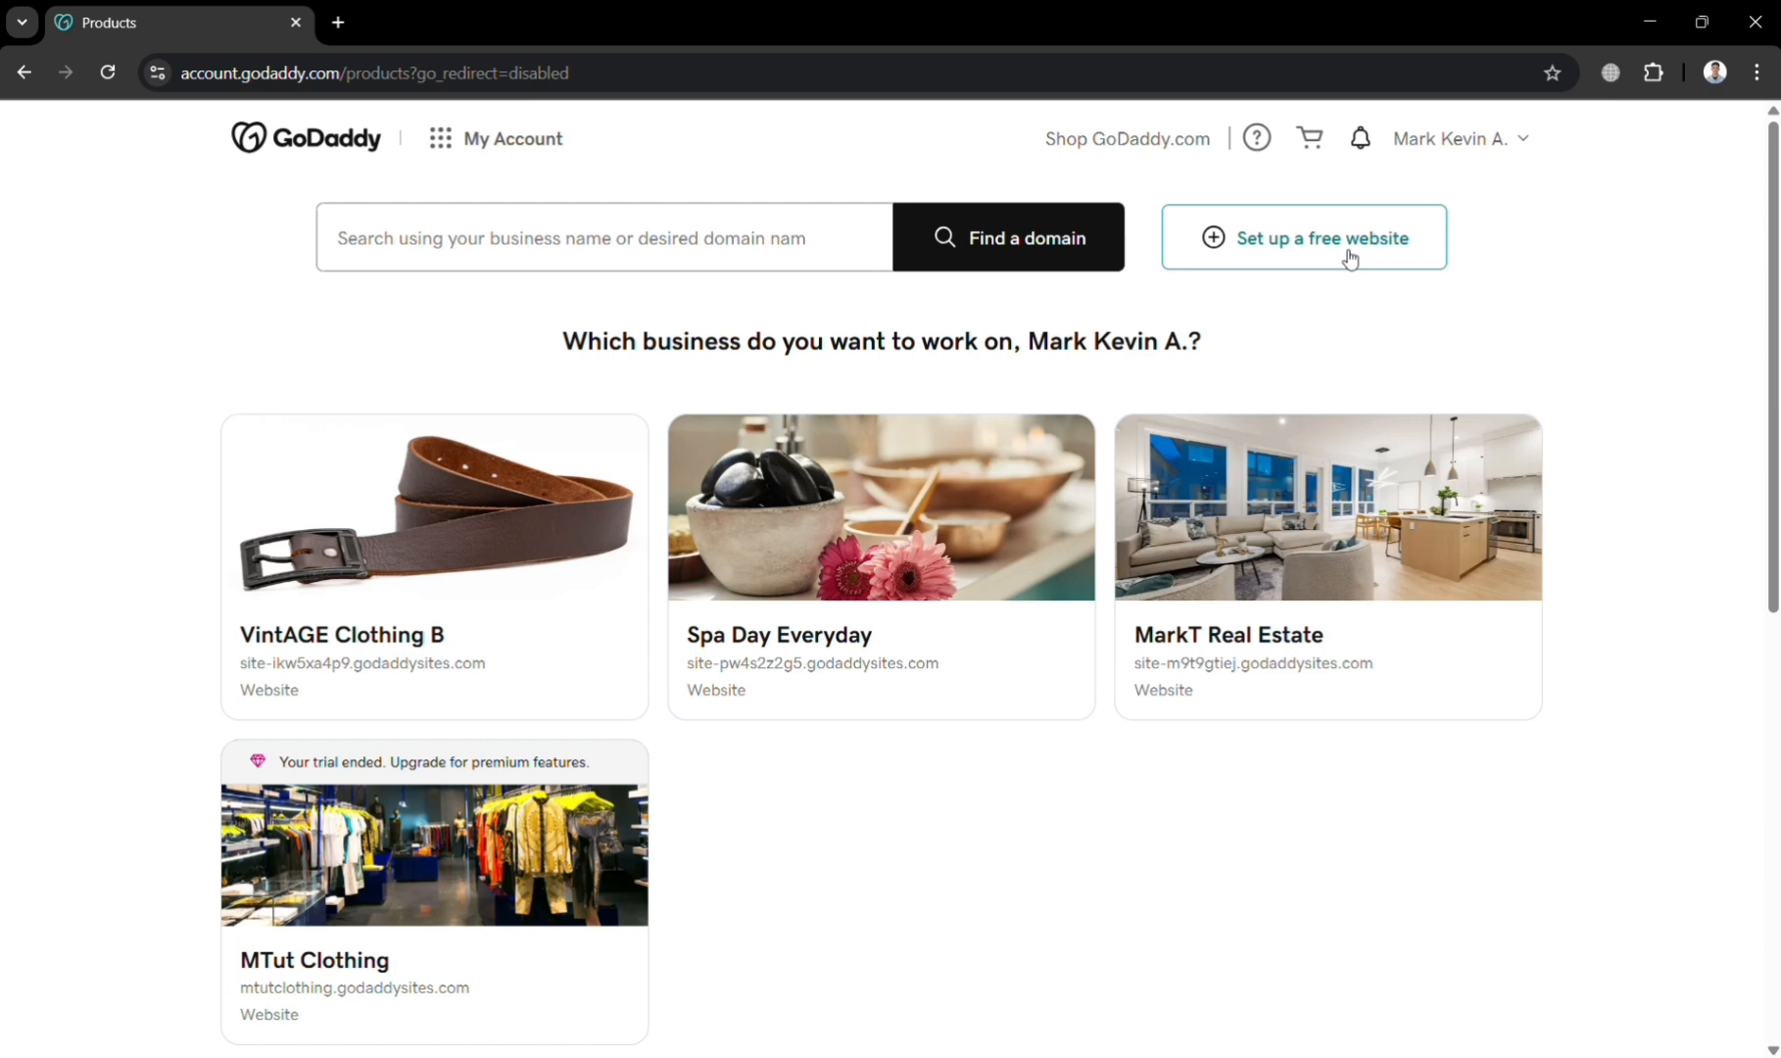
- Start setting up a free website and choose "Sell with an online store" as the feature it needs
click(1317, 260)
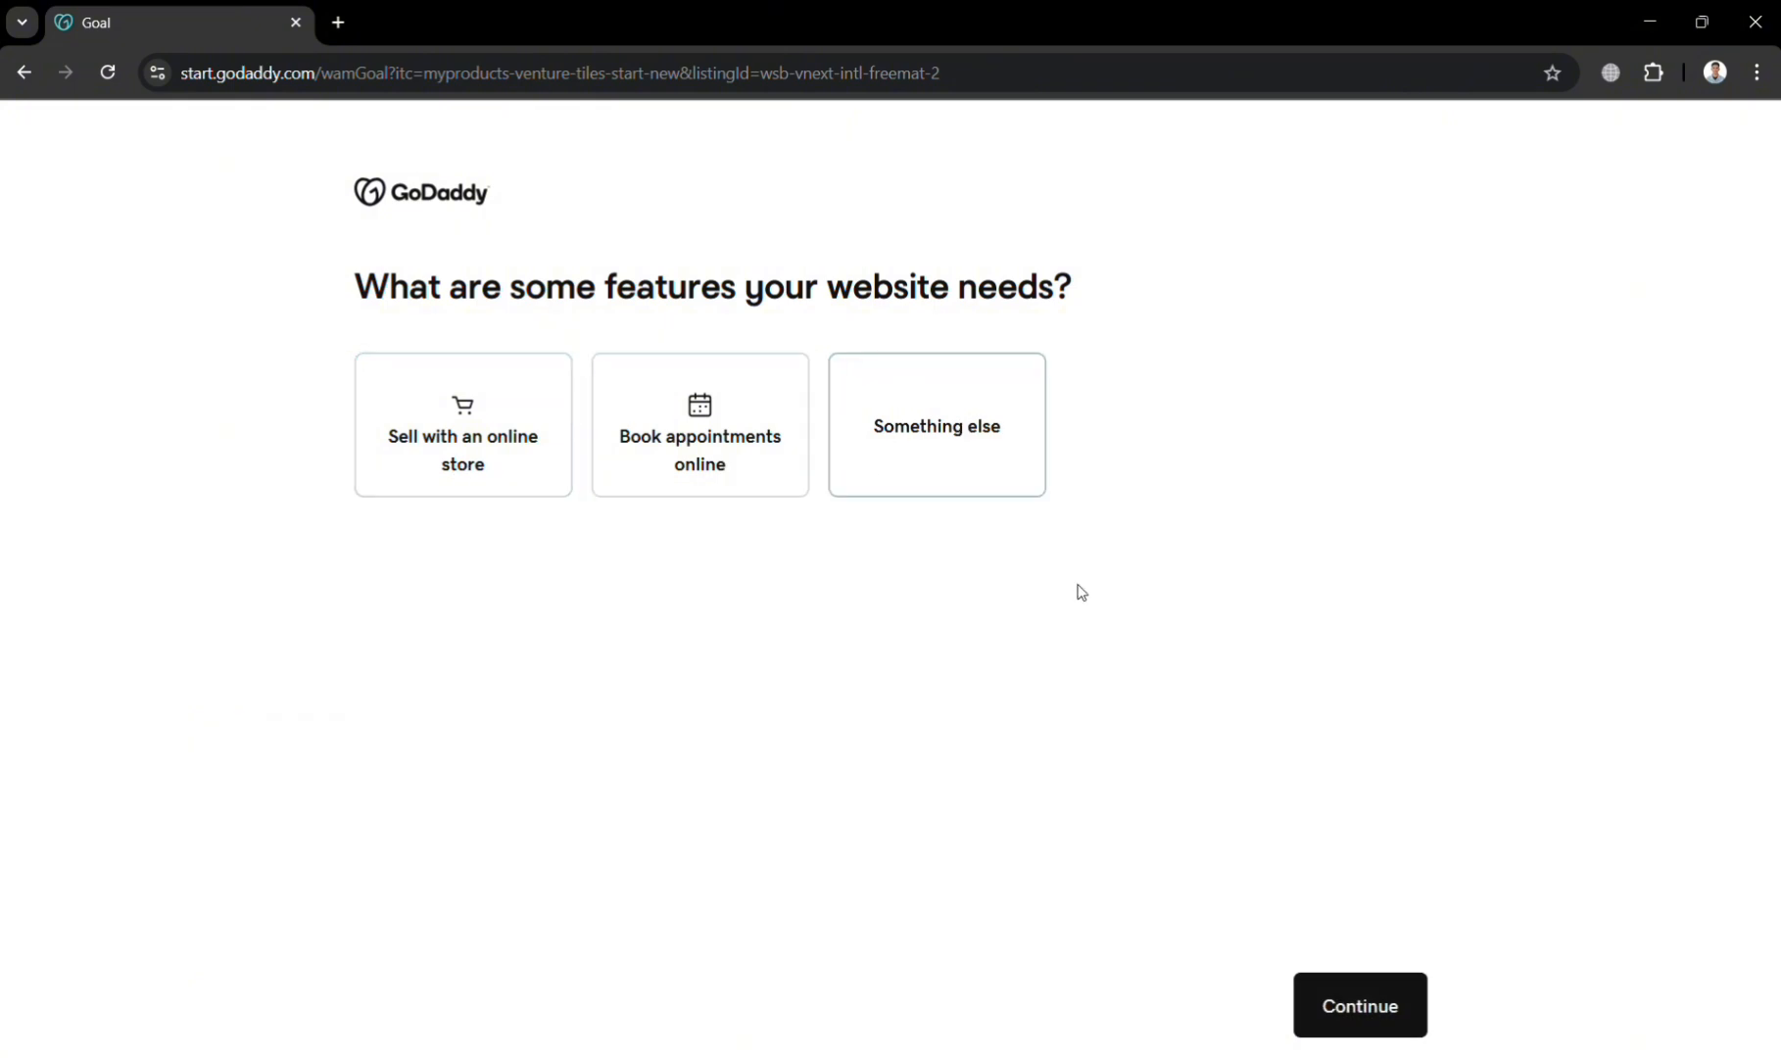
click(510, 439)
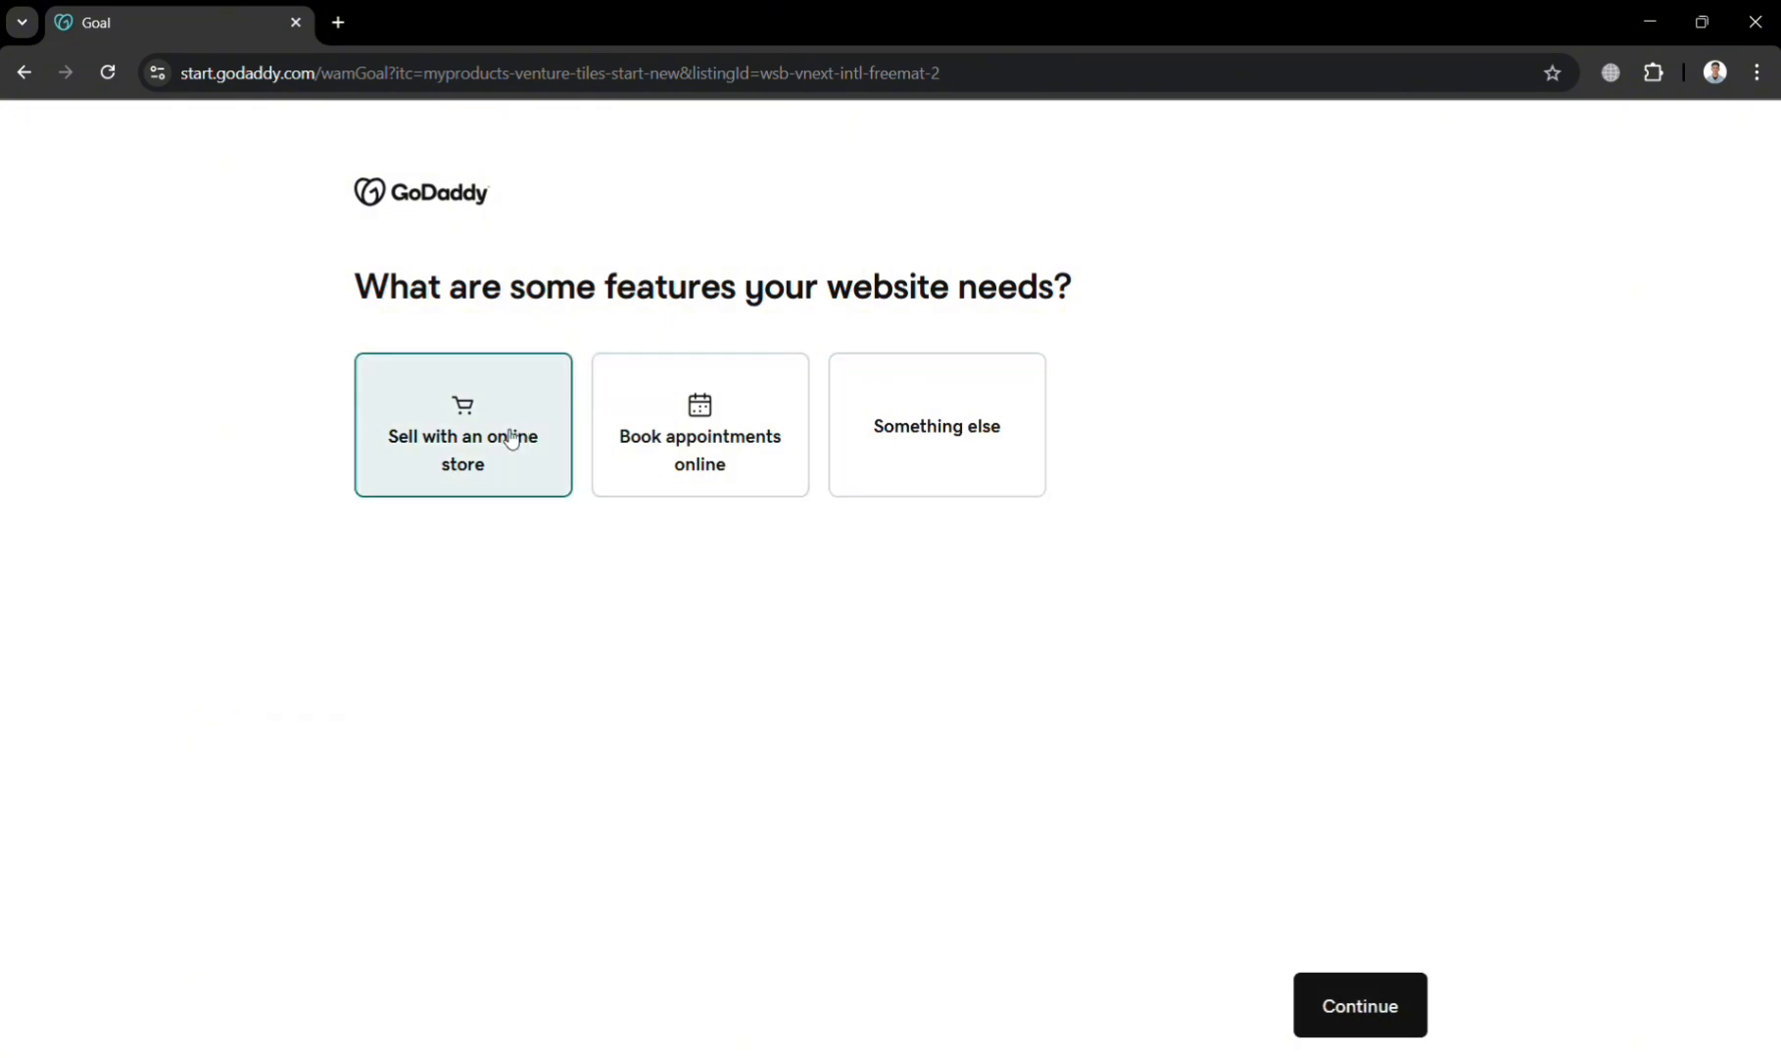
click(1357, 1026)
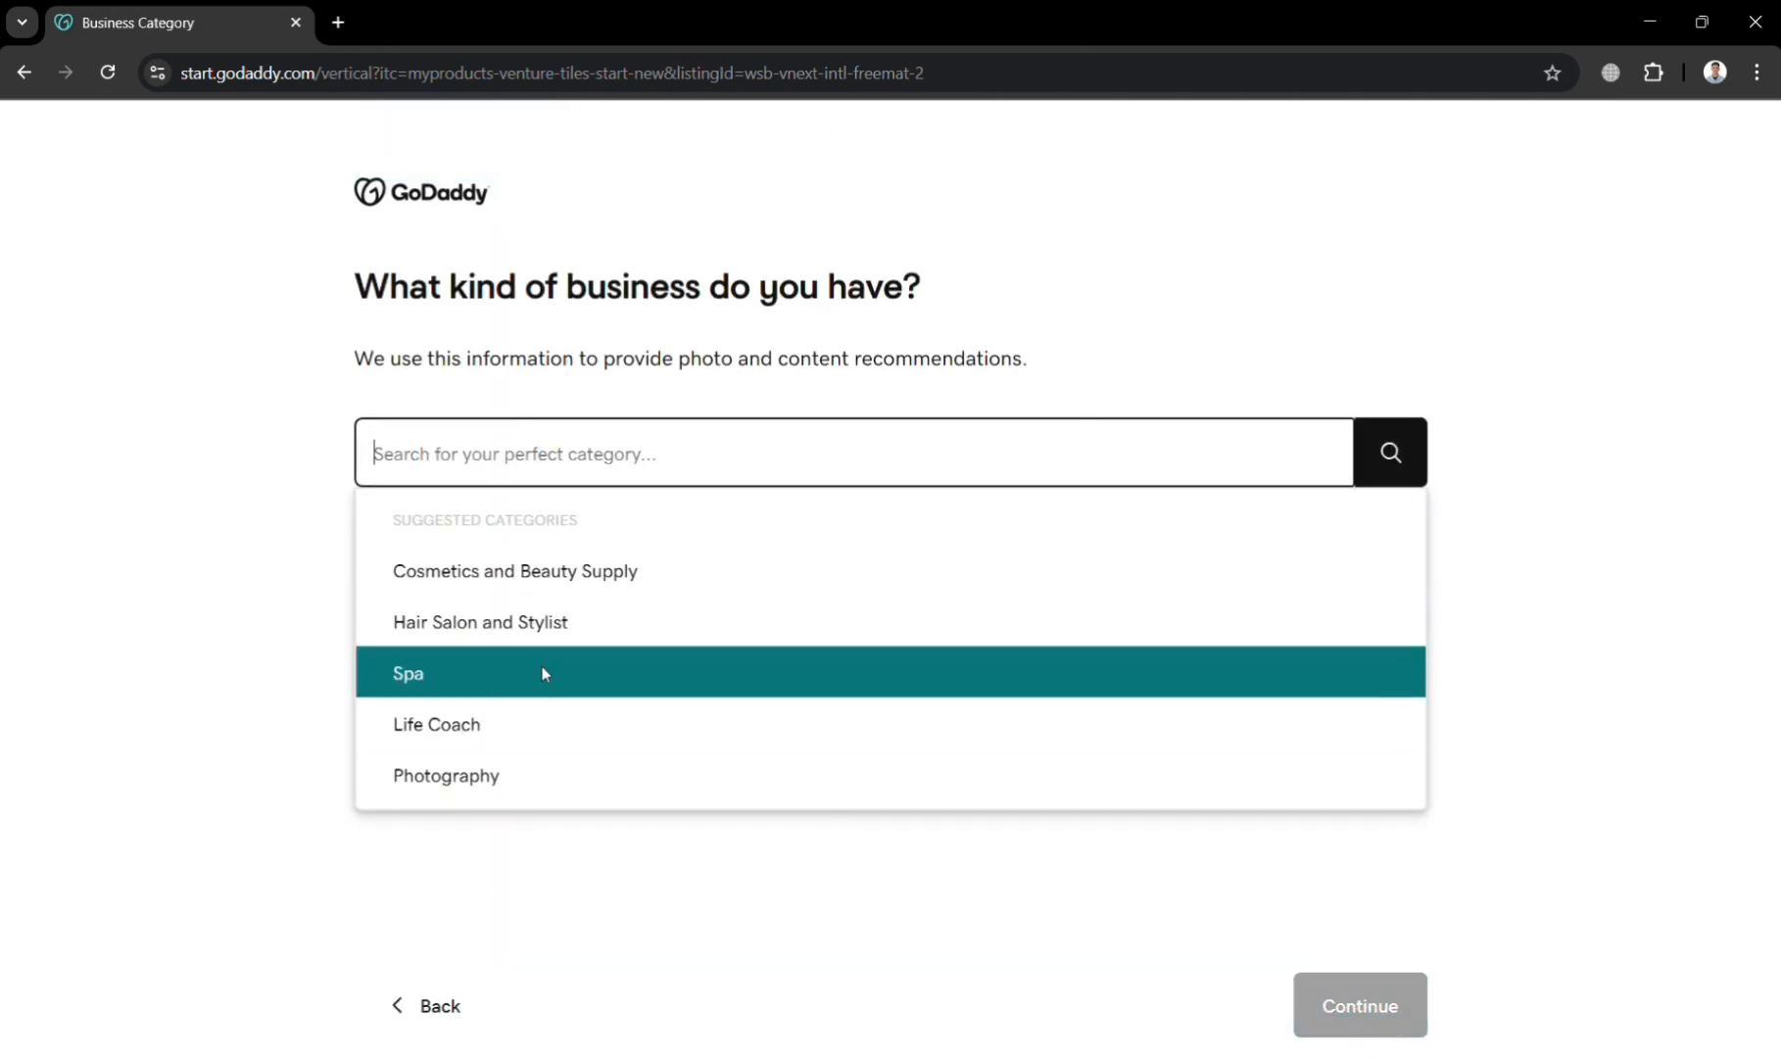
- Choose Photography as the business category and continue to the business name
text(S)
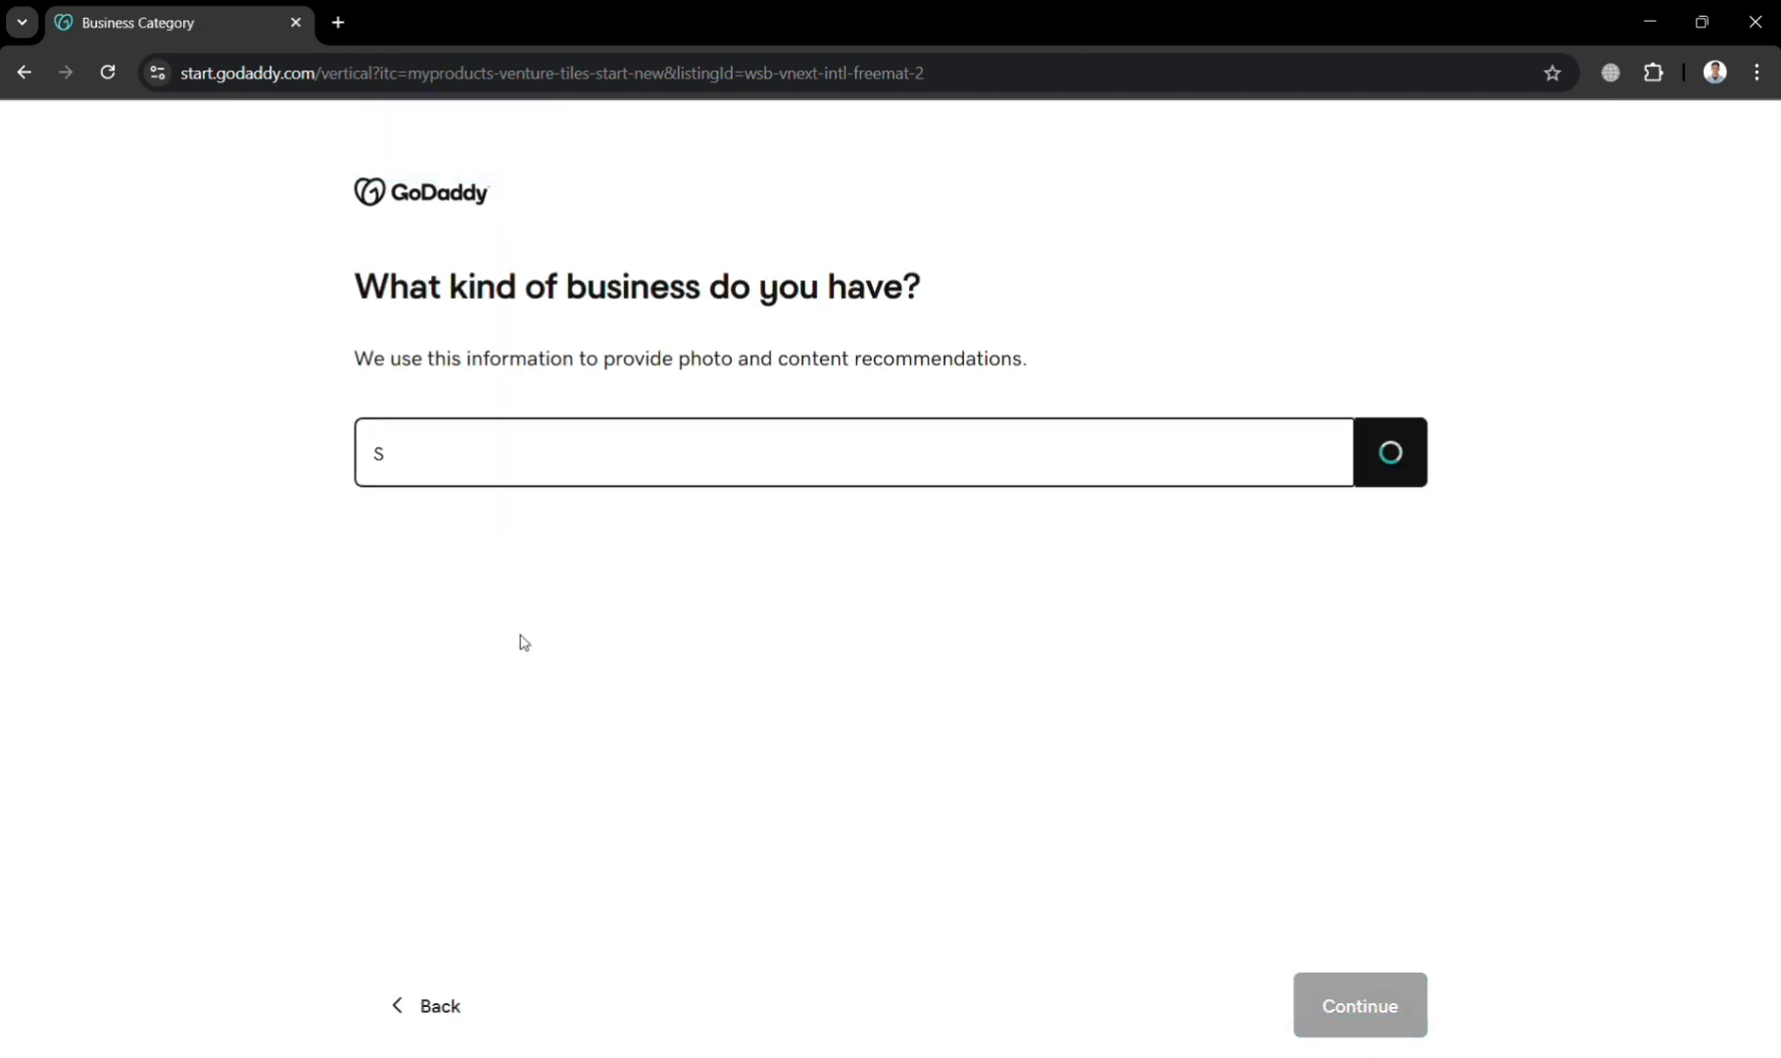
key(BackSpace)
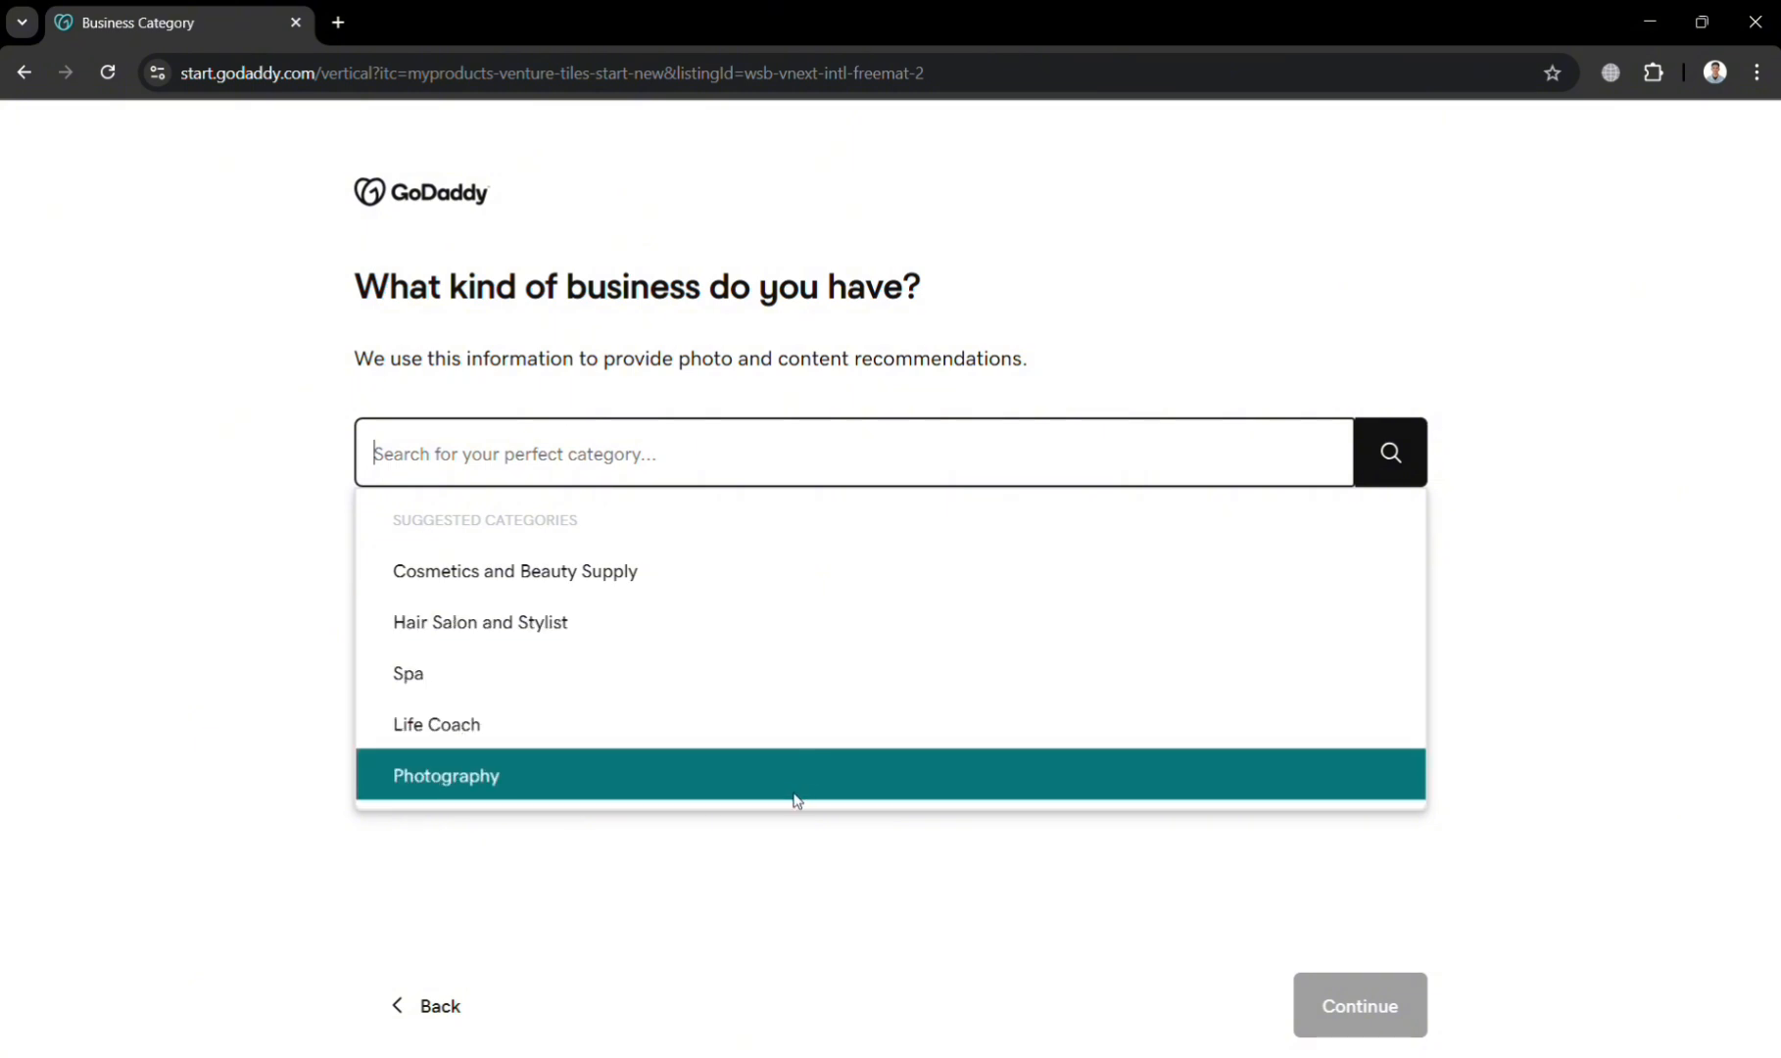
click(705, 799)
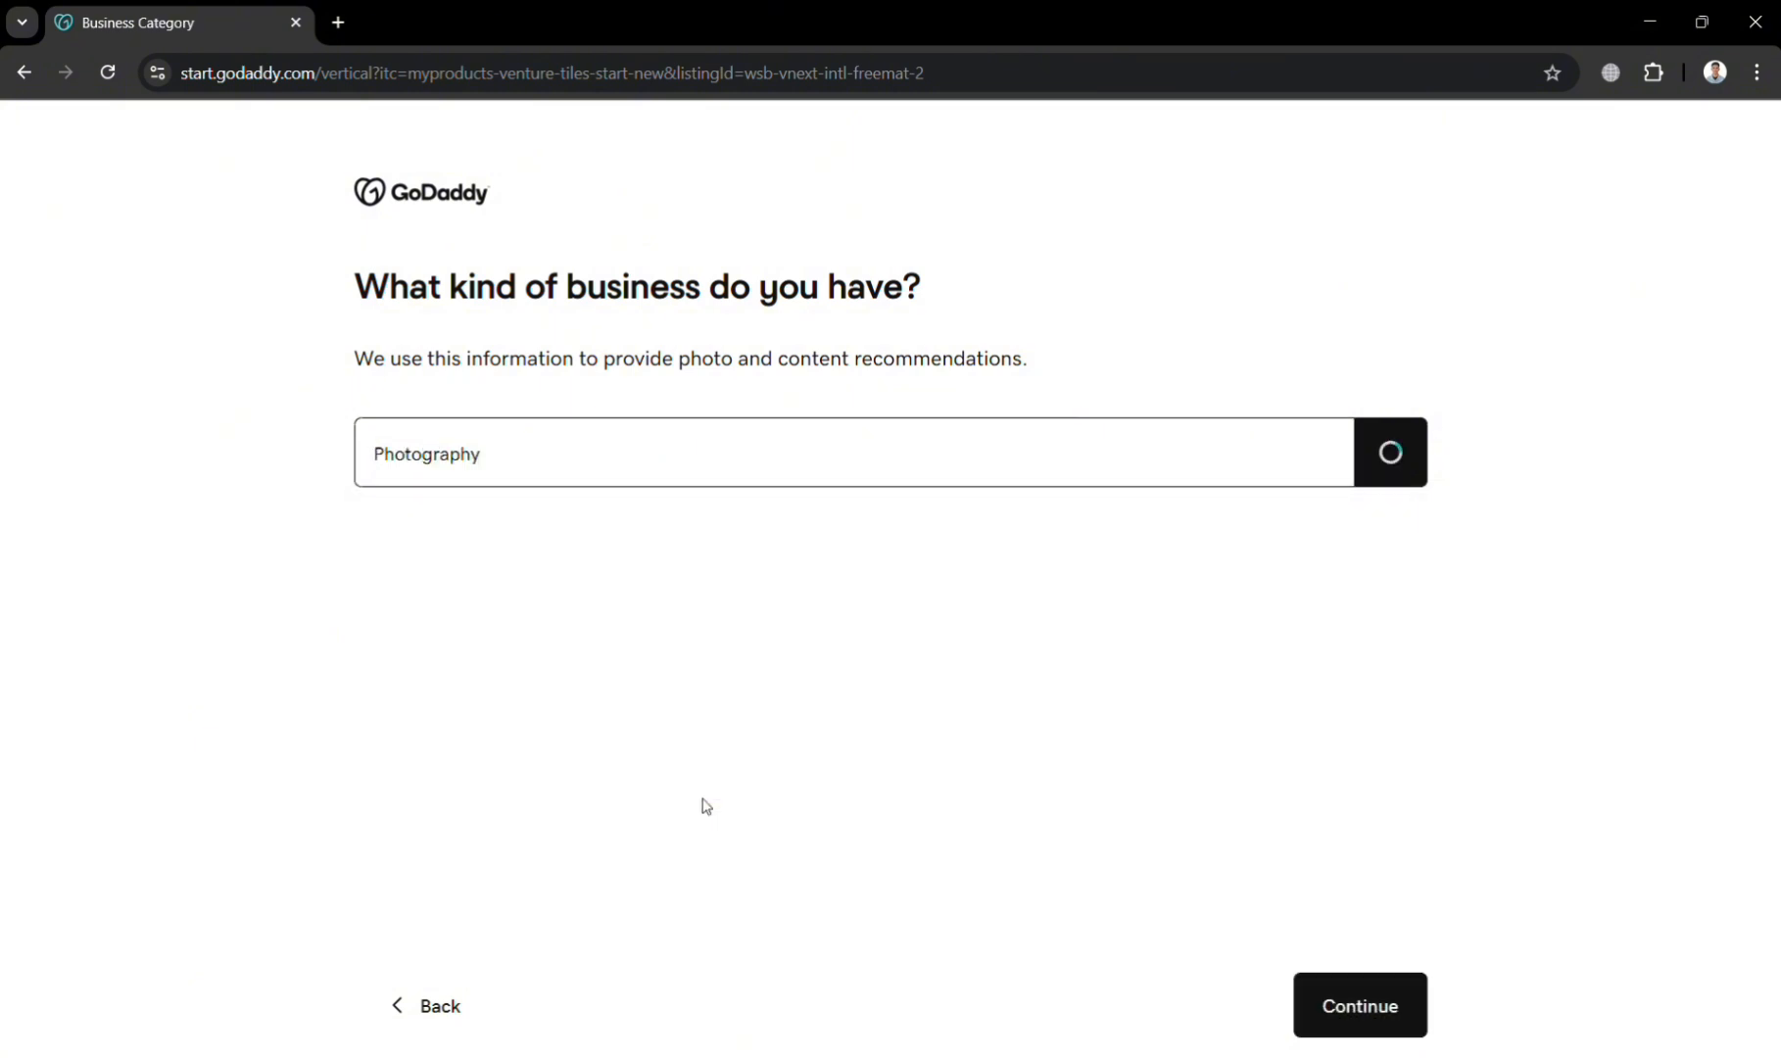
click(1363, 1018)
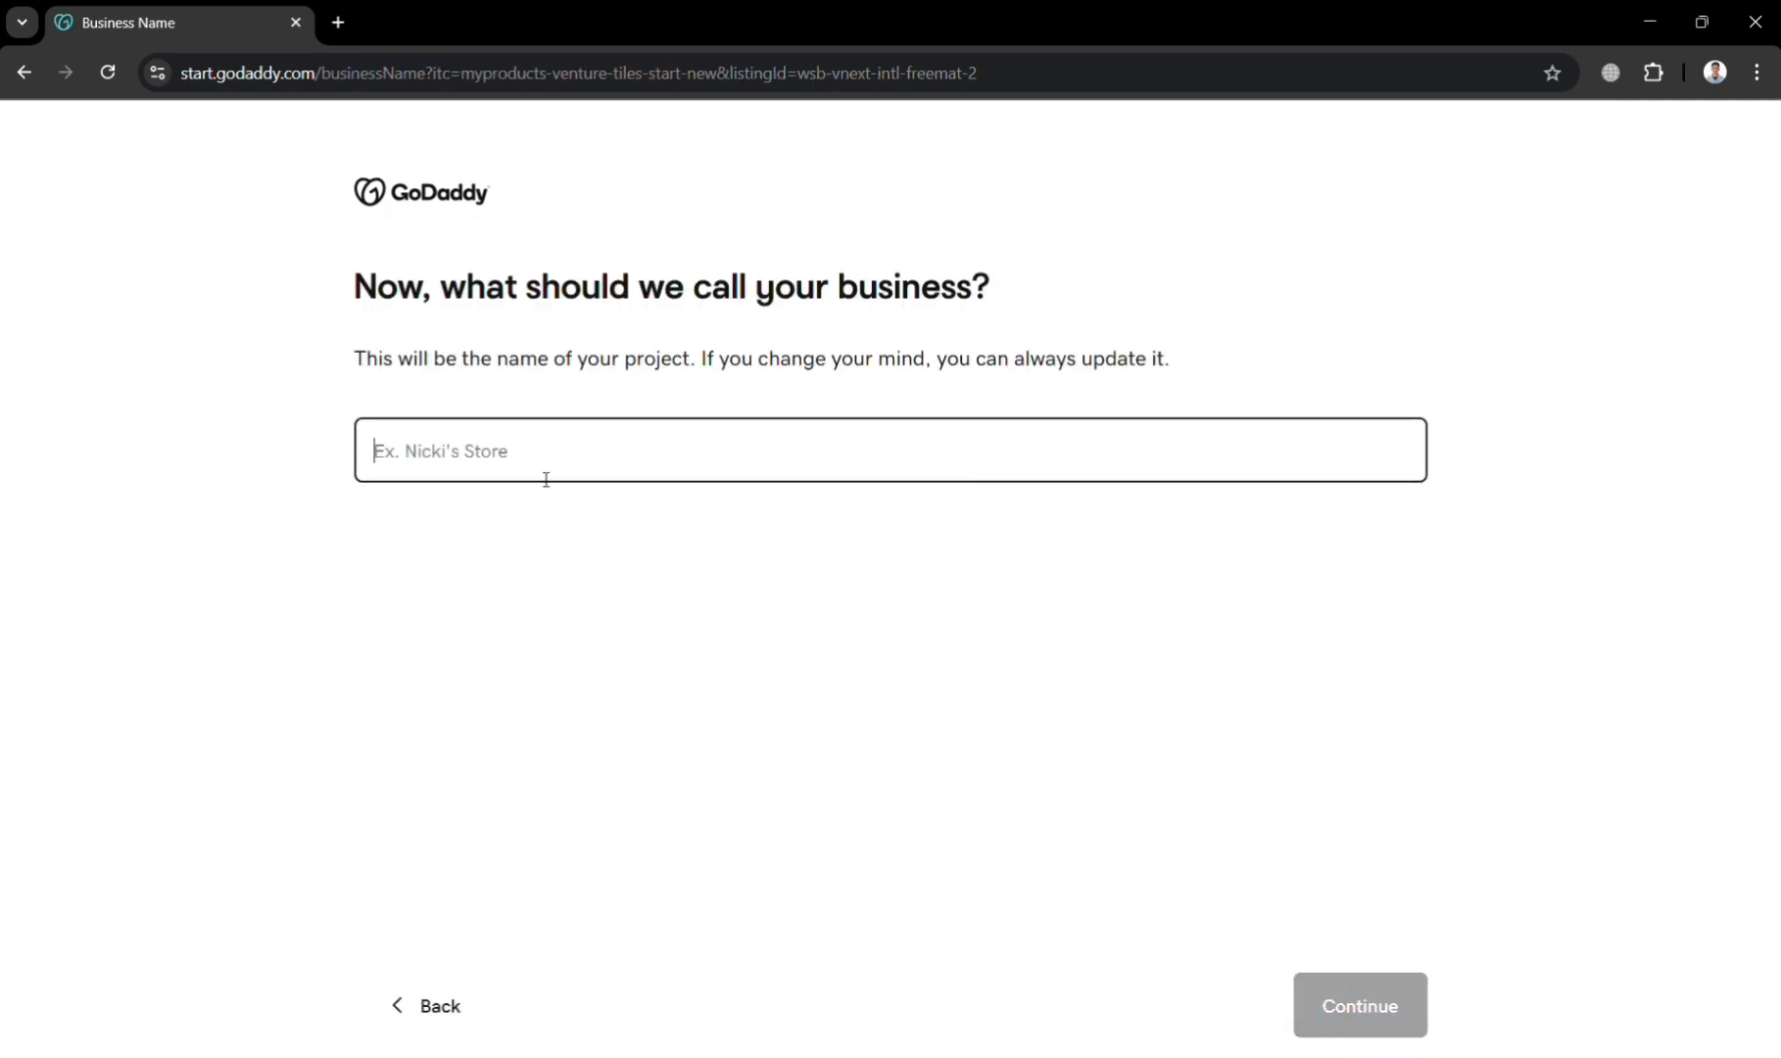
- Name the business "Enjoy the Moment Photography" and continue to the contact details
text(p)
key(BackSpace)
text(Enj)
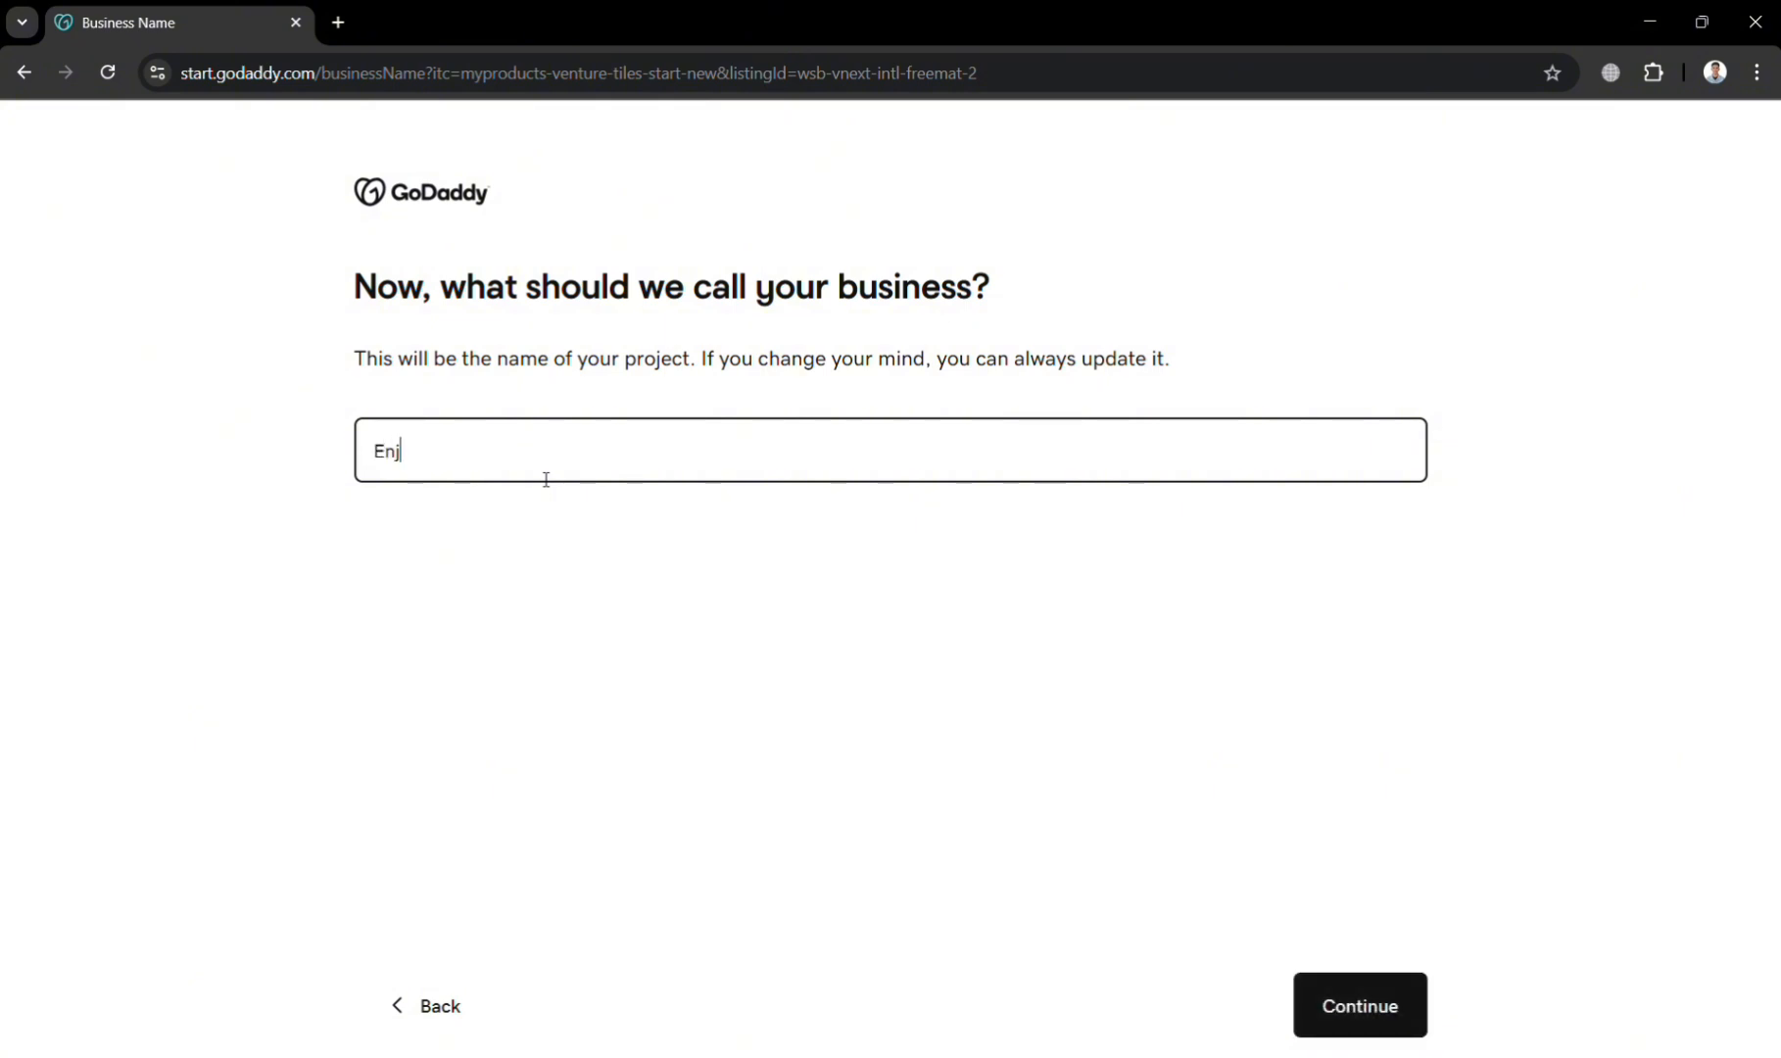
text(oy the Moment Photog)
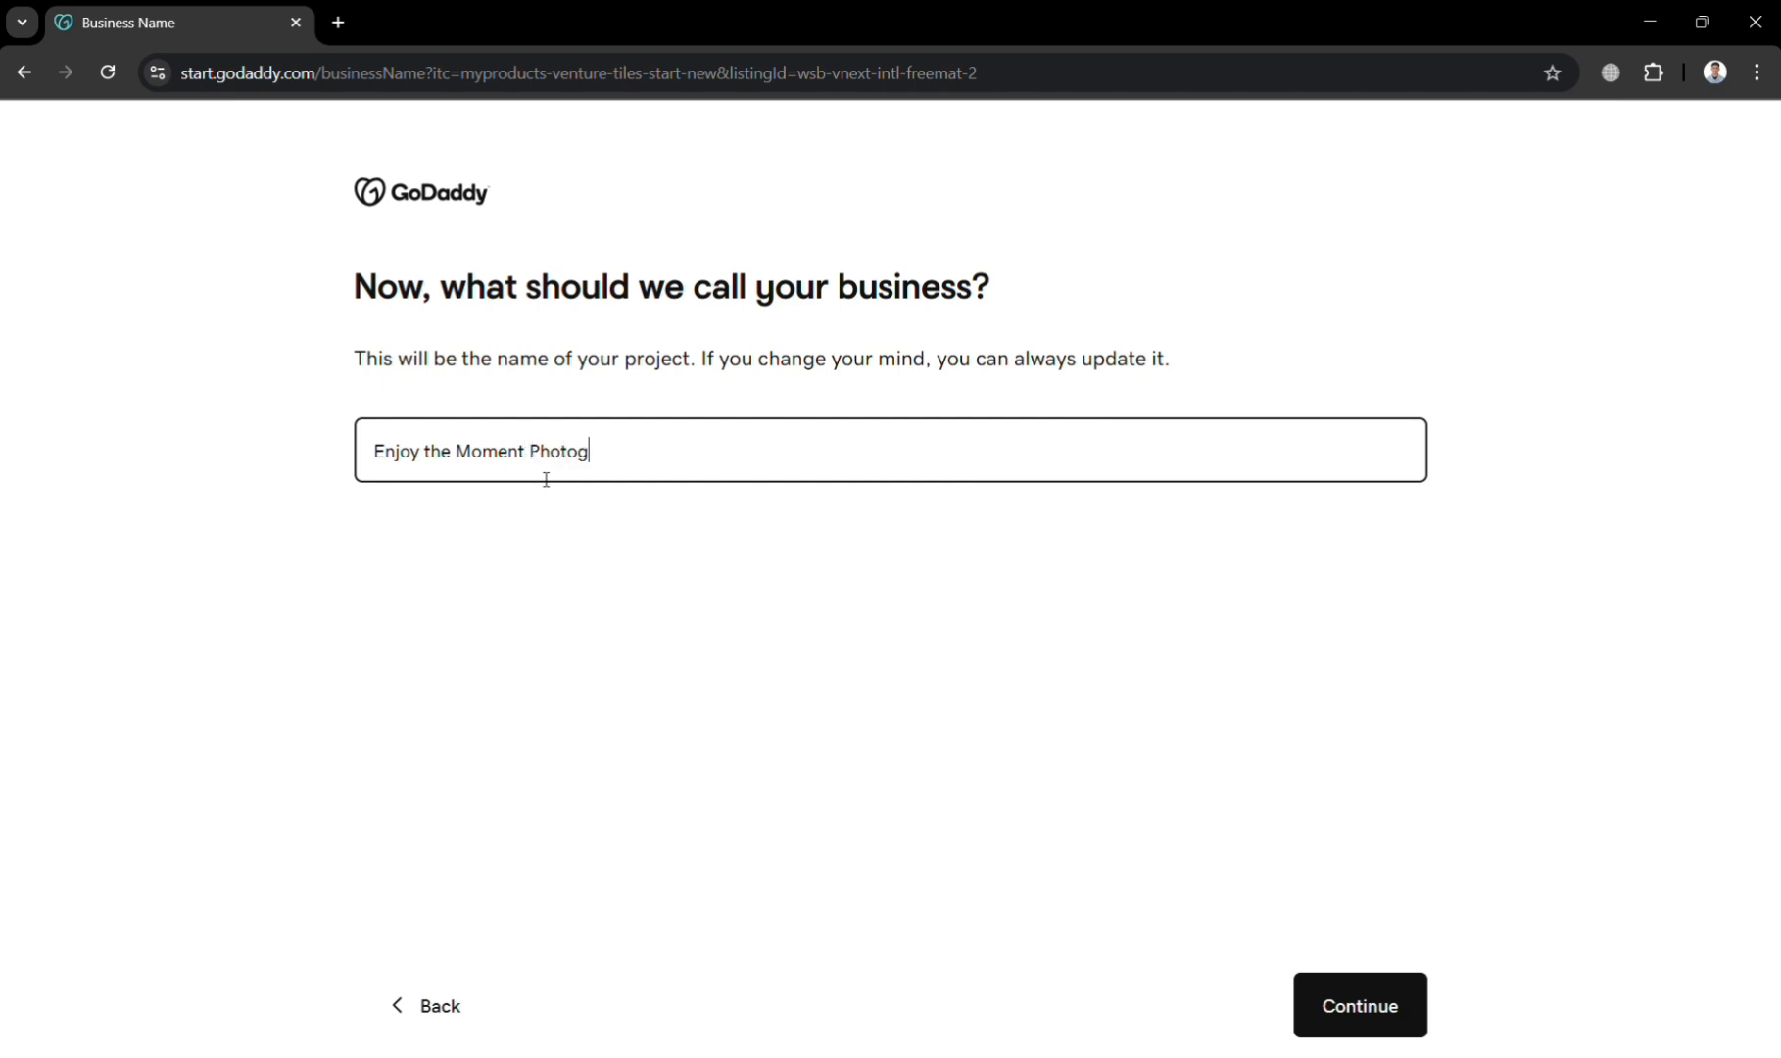
text(raphy)
click(1374, 1019)
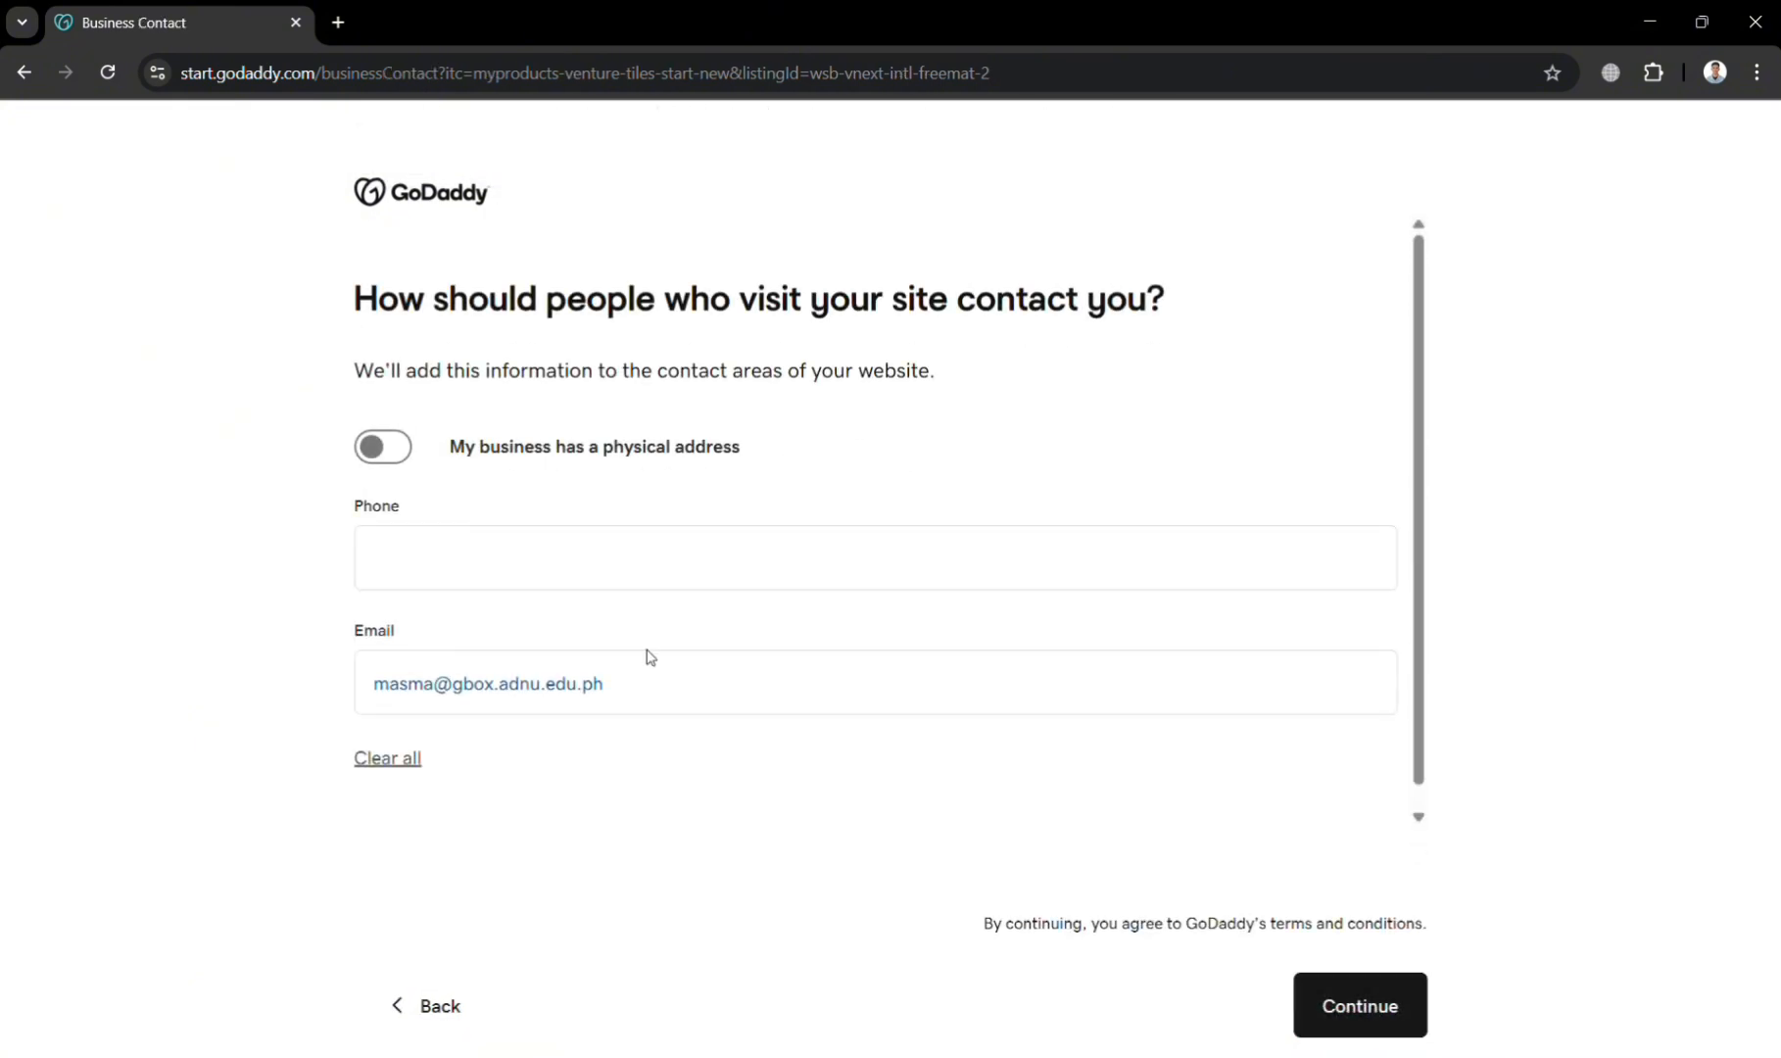
- Enable the physical address, set it to New York, NY, USA, paste the contact phone number, and continue to the business description
click(397, 463)
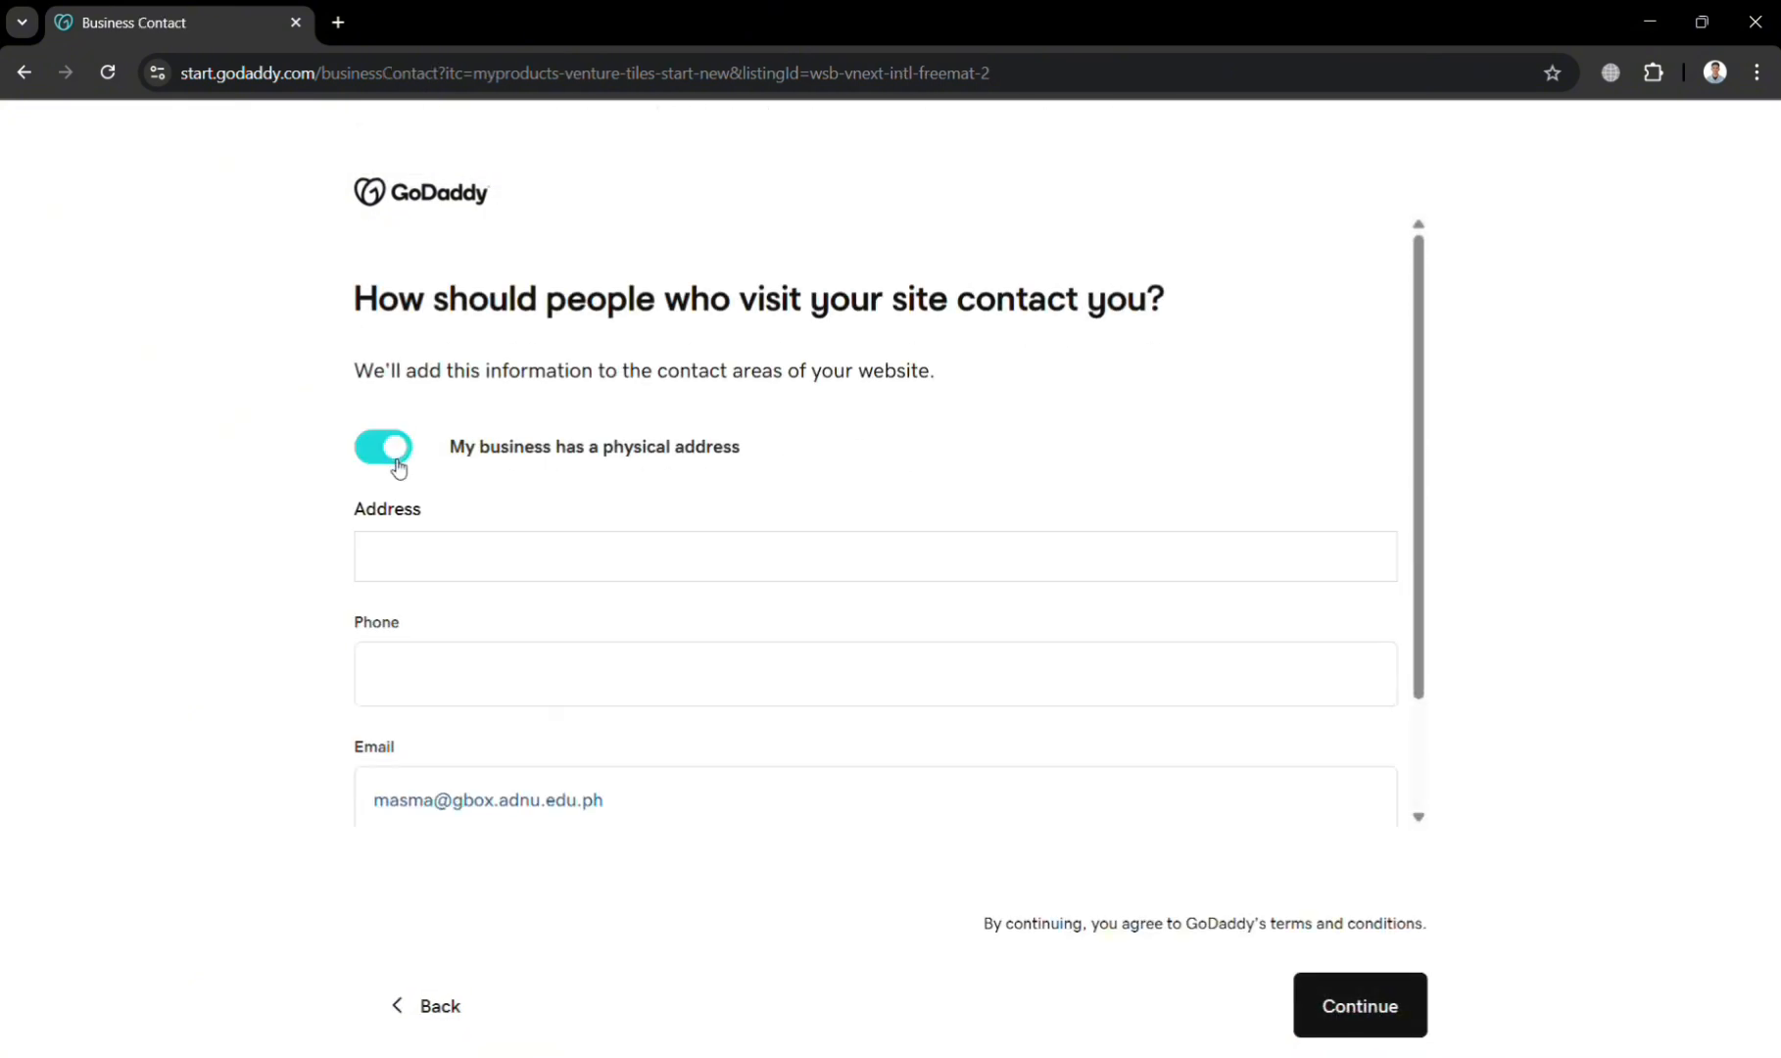
text(New)
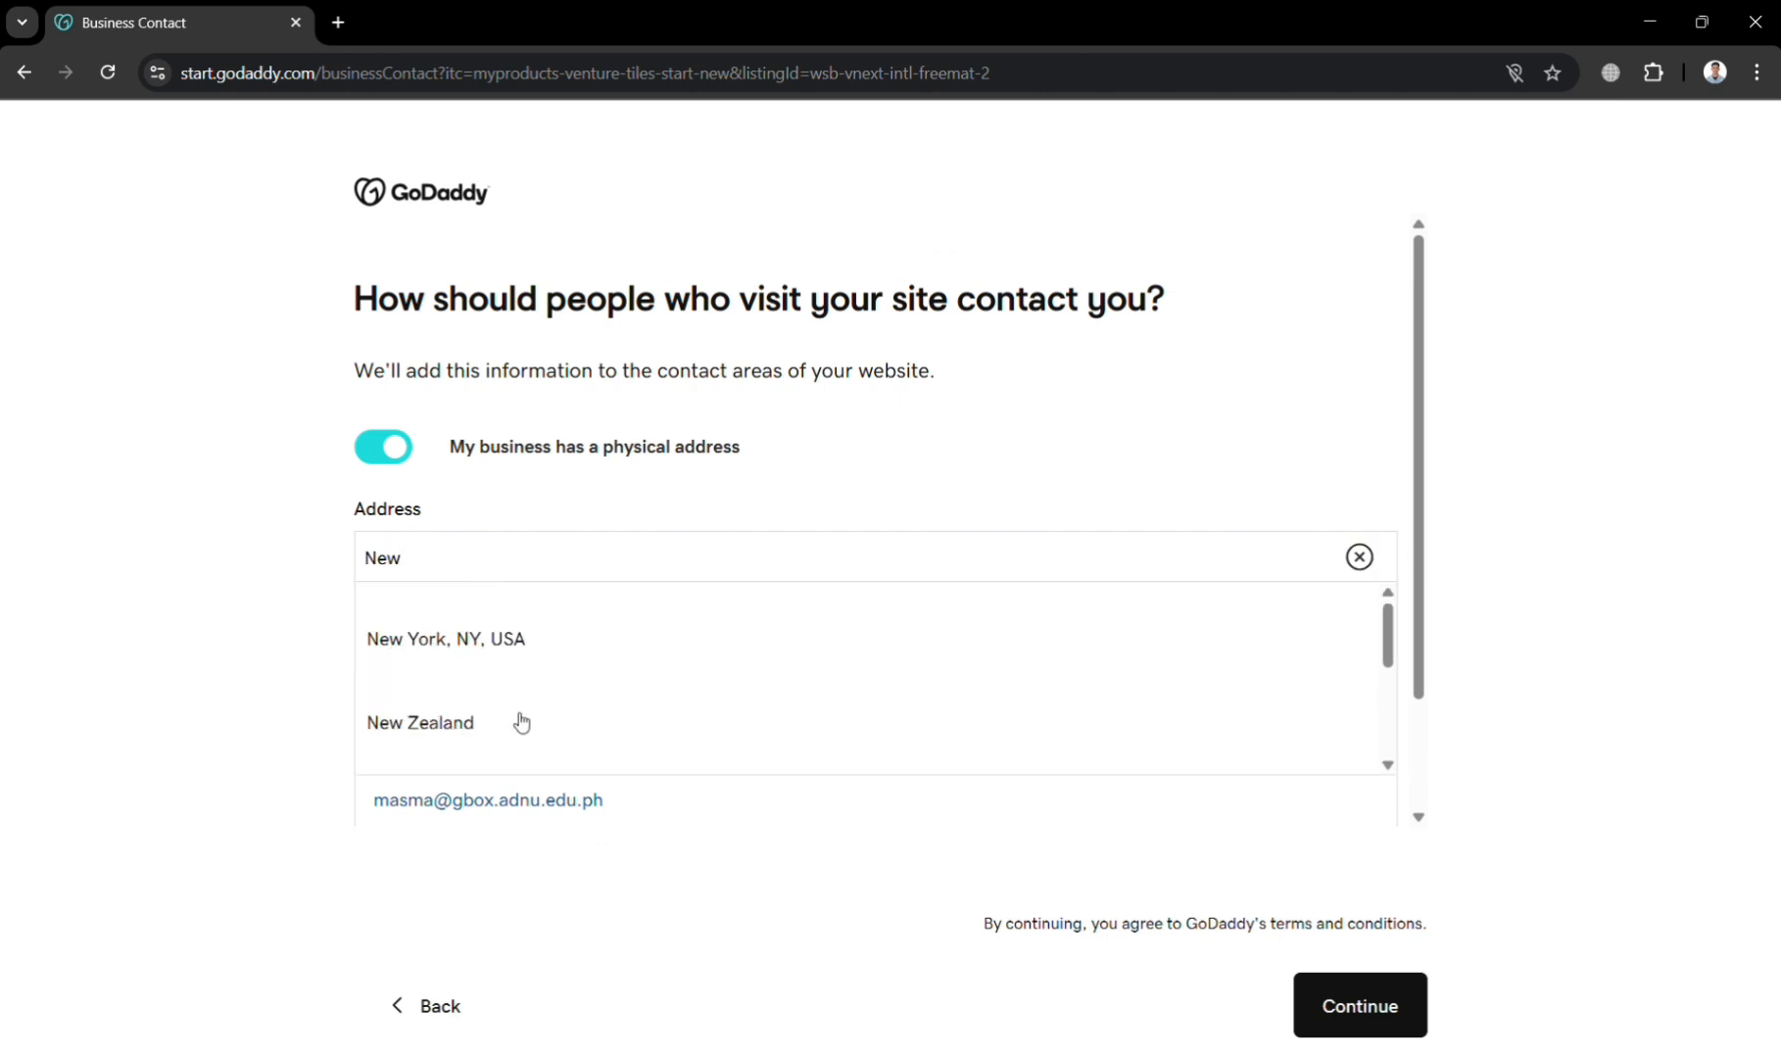
click(523, 640)
click(552, 685)
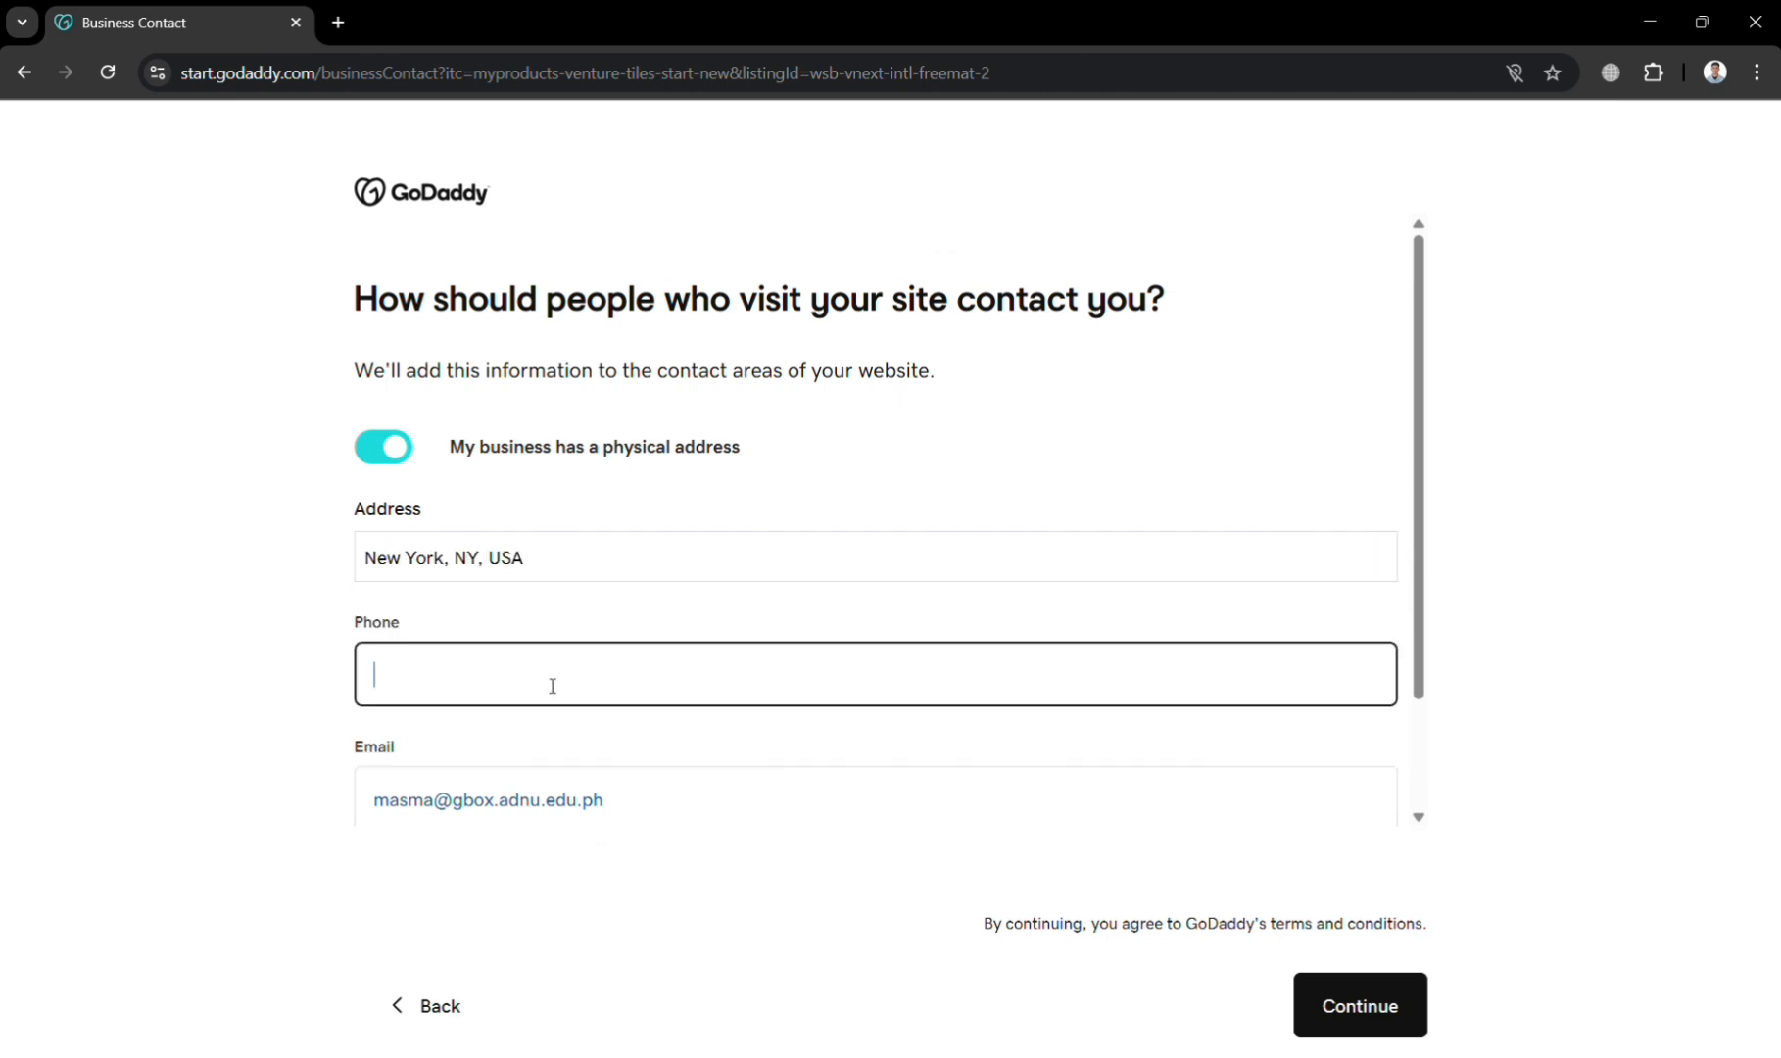
key(ctrl+v)
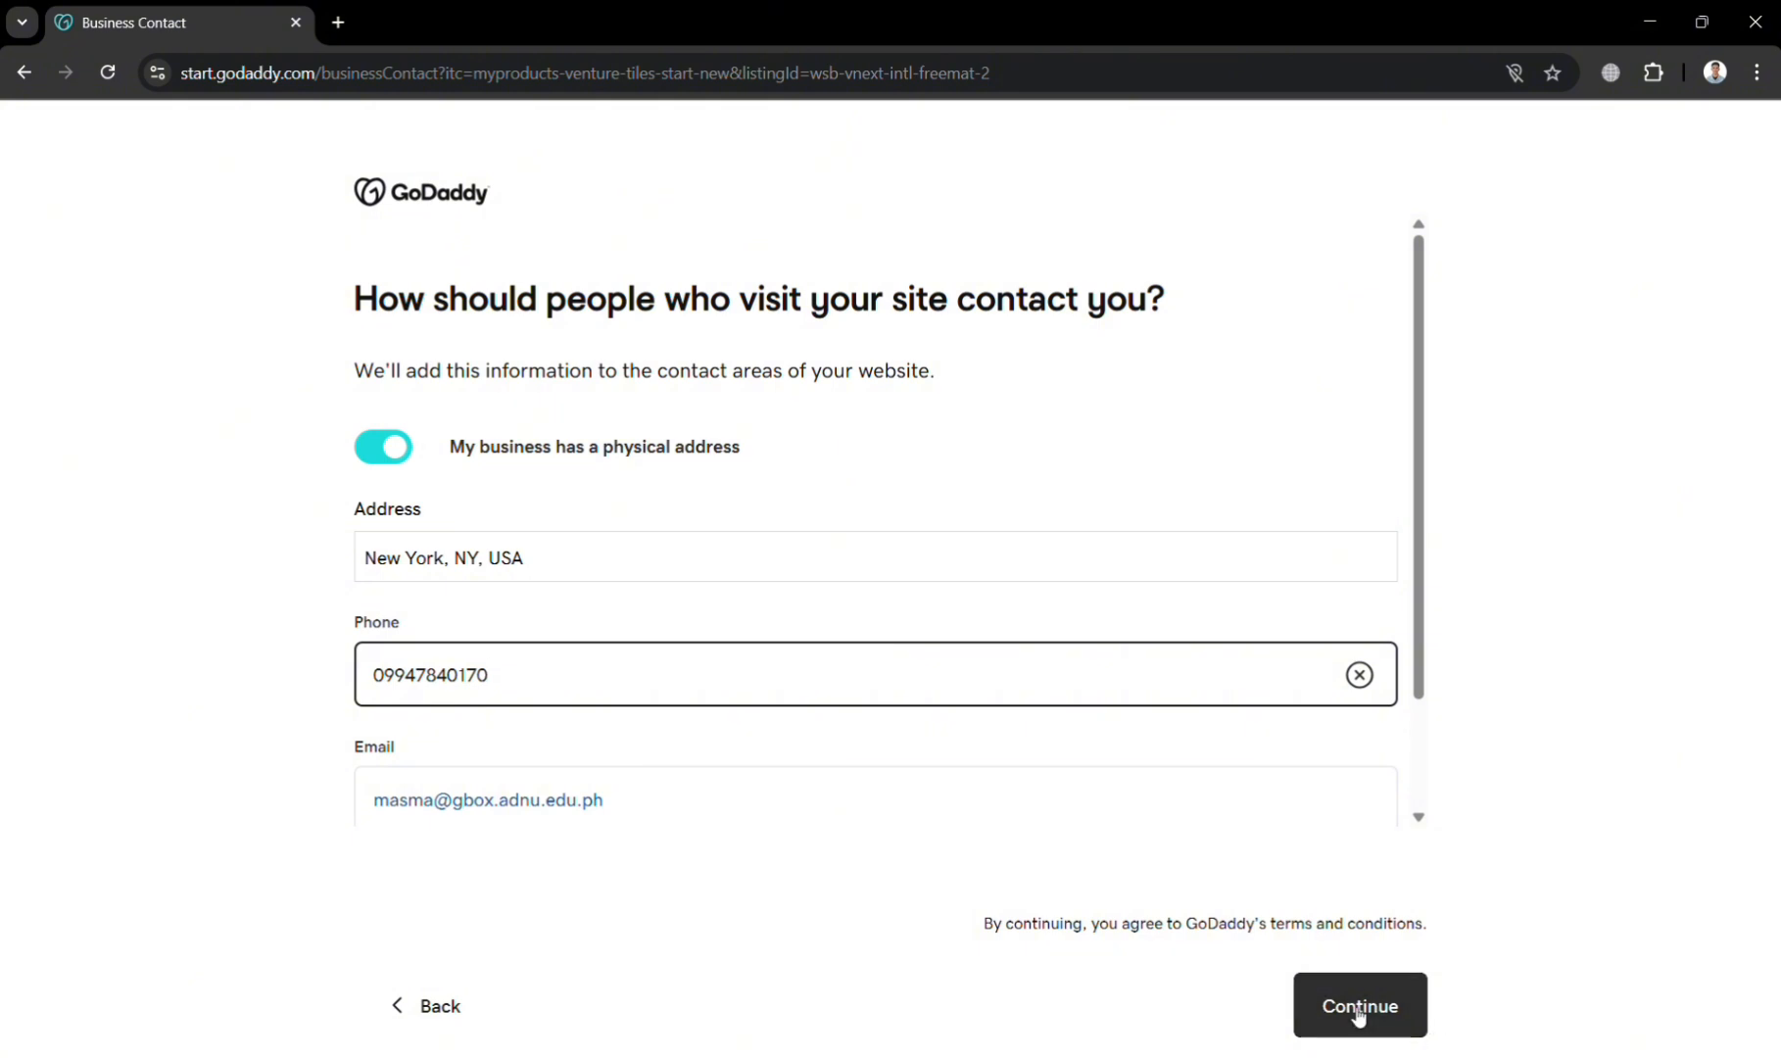
click(1359, 1014)
click(1358, 1014)
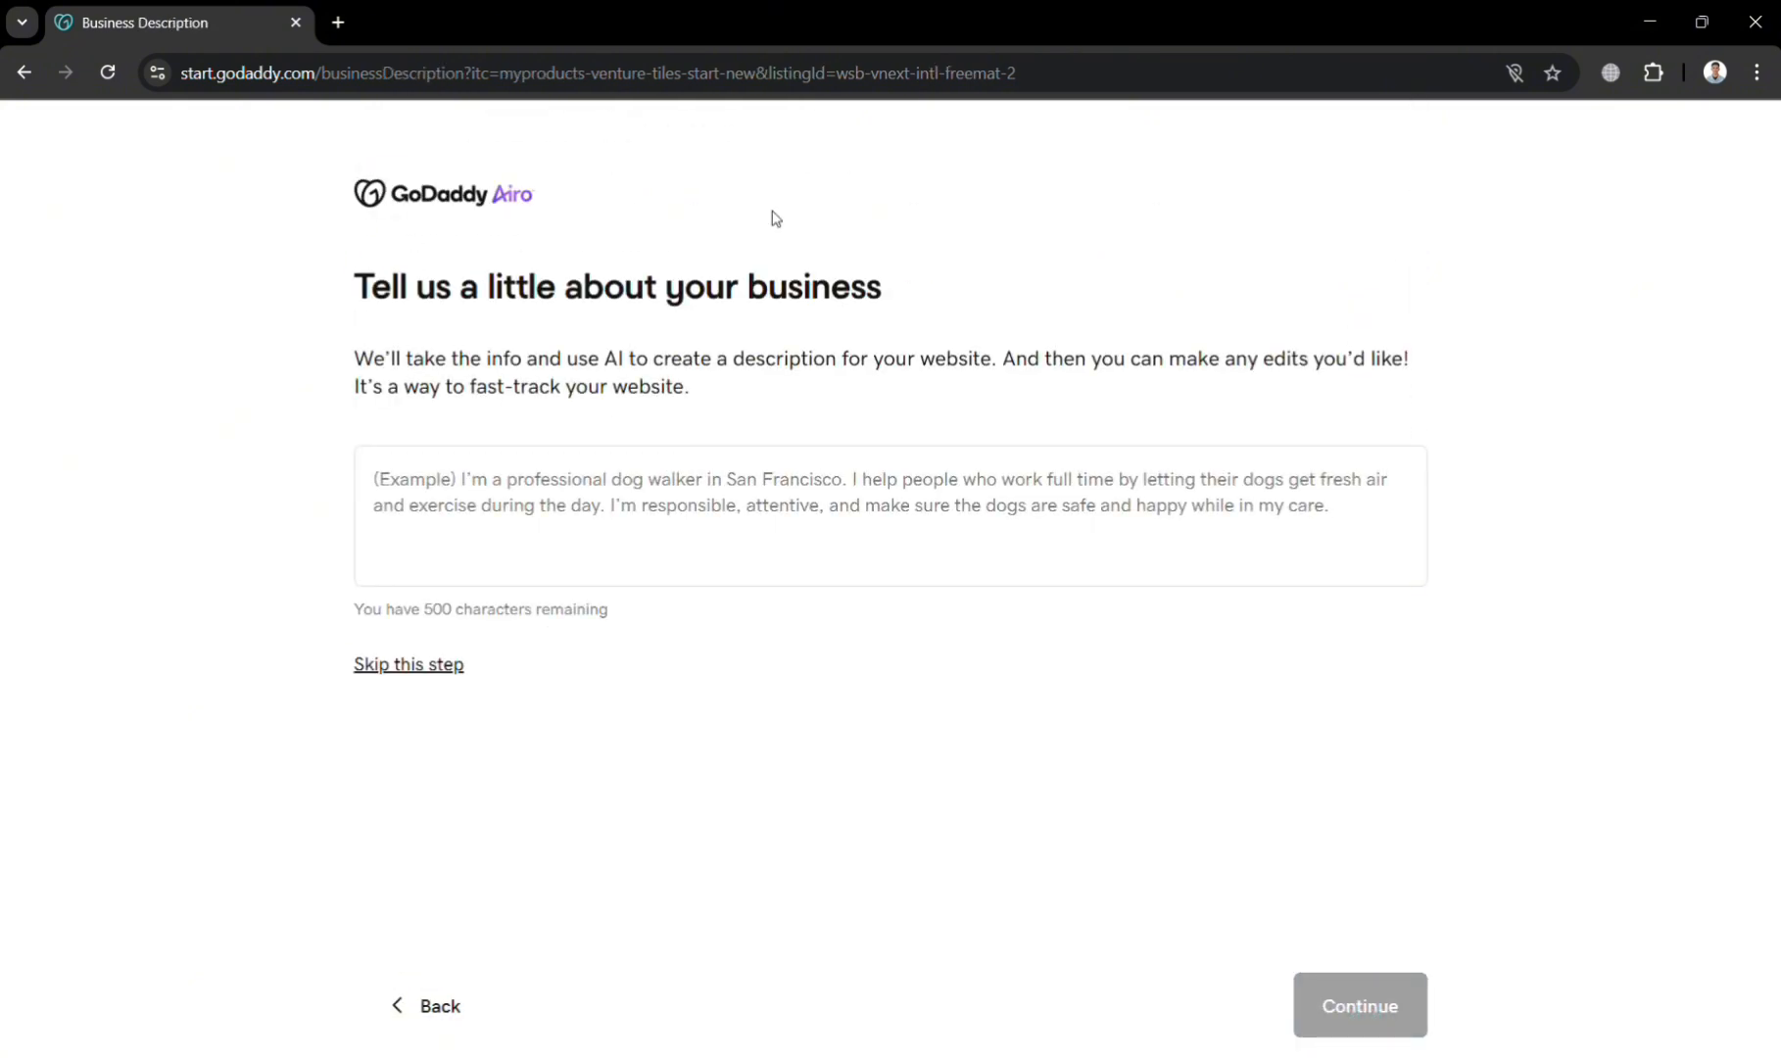
- Enter the business description "We are a photography businessess that offer a photography services." and continue
click(1034, 522)
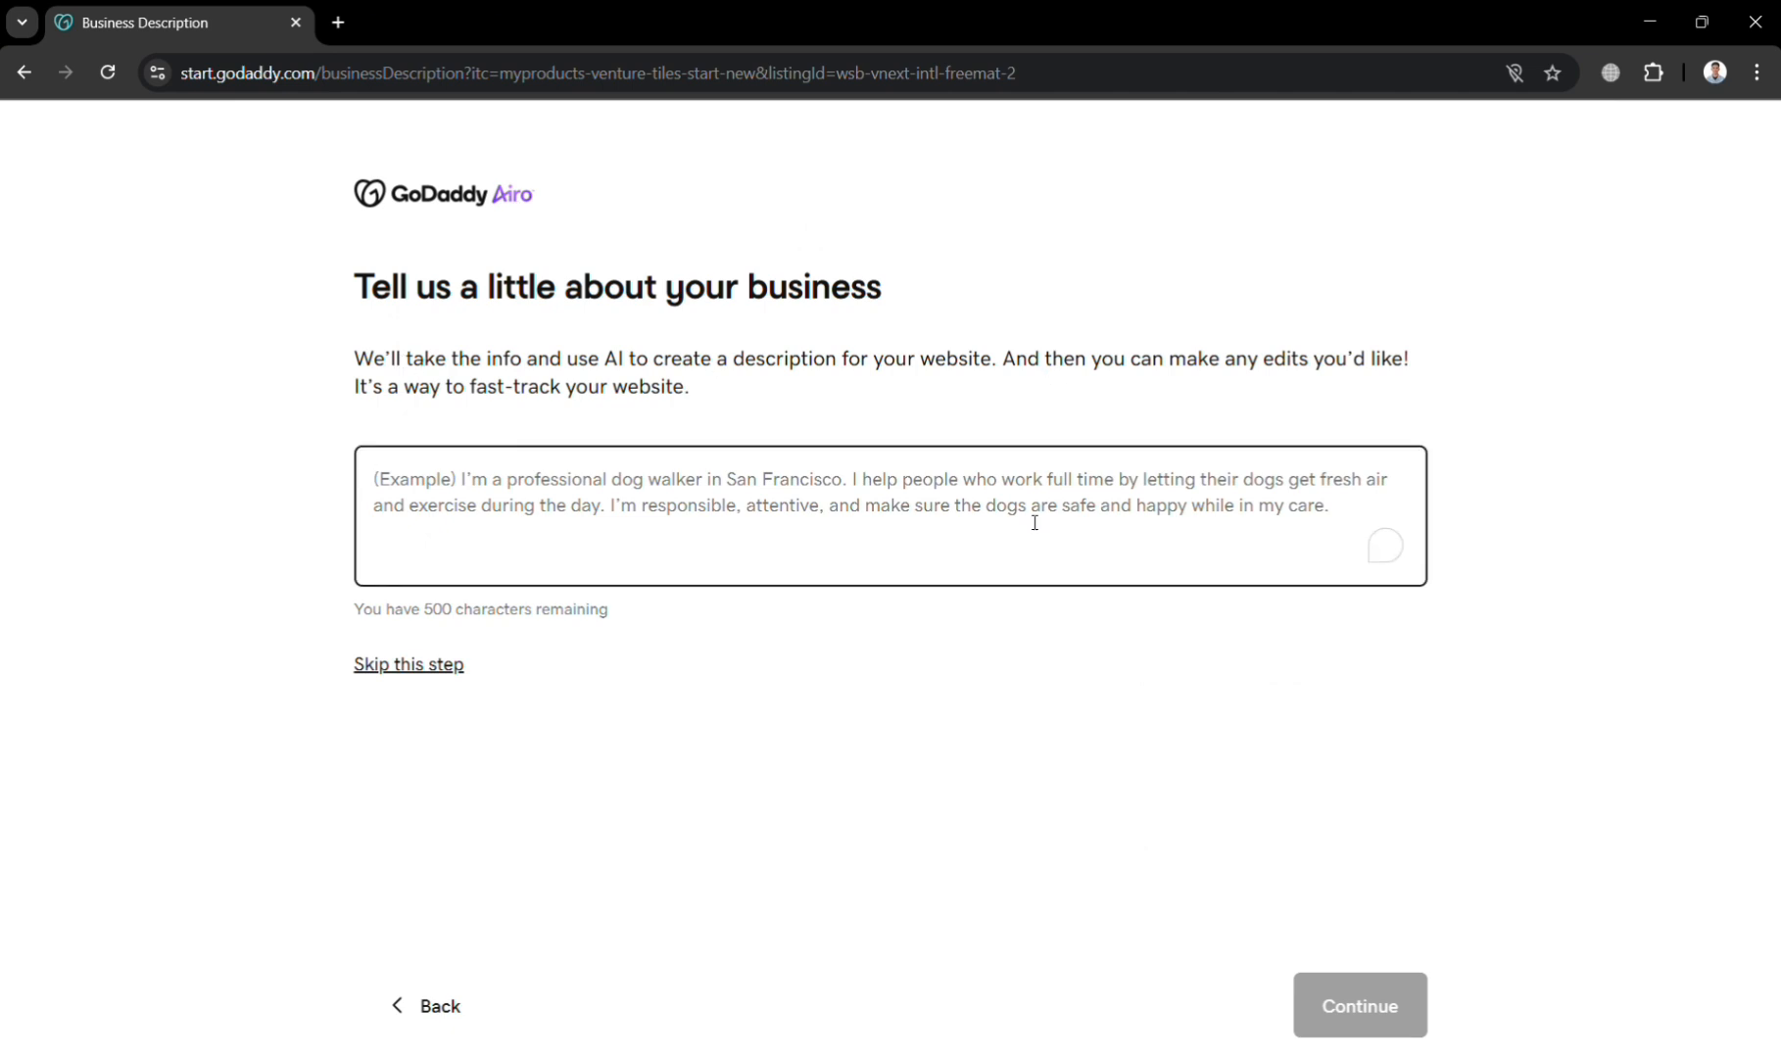
click(1055, 720)
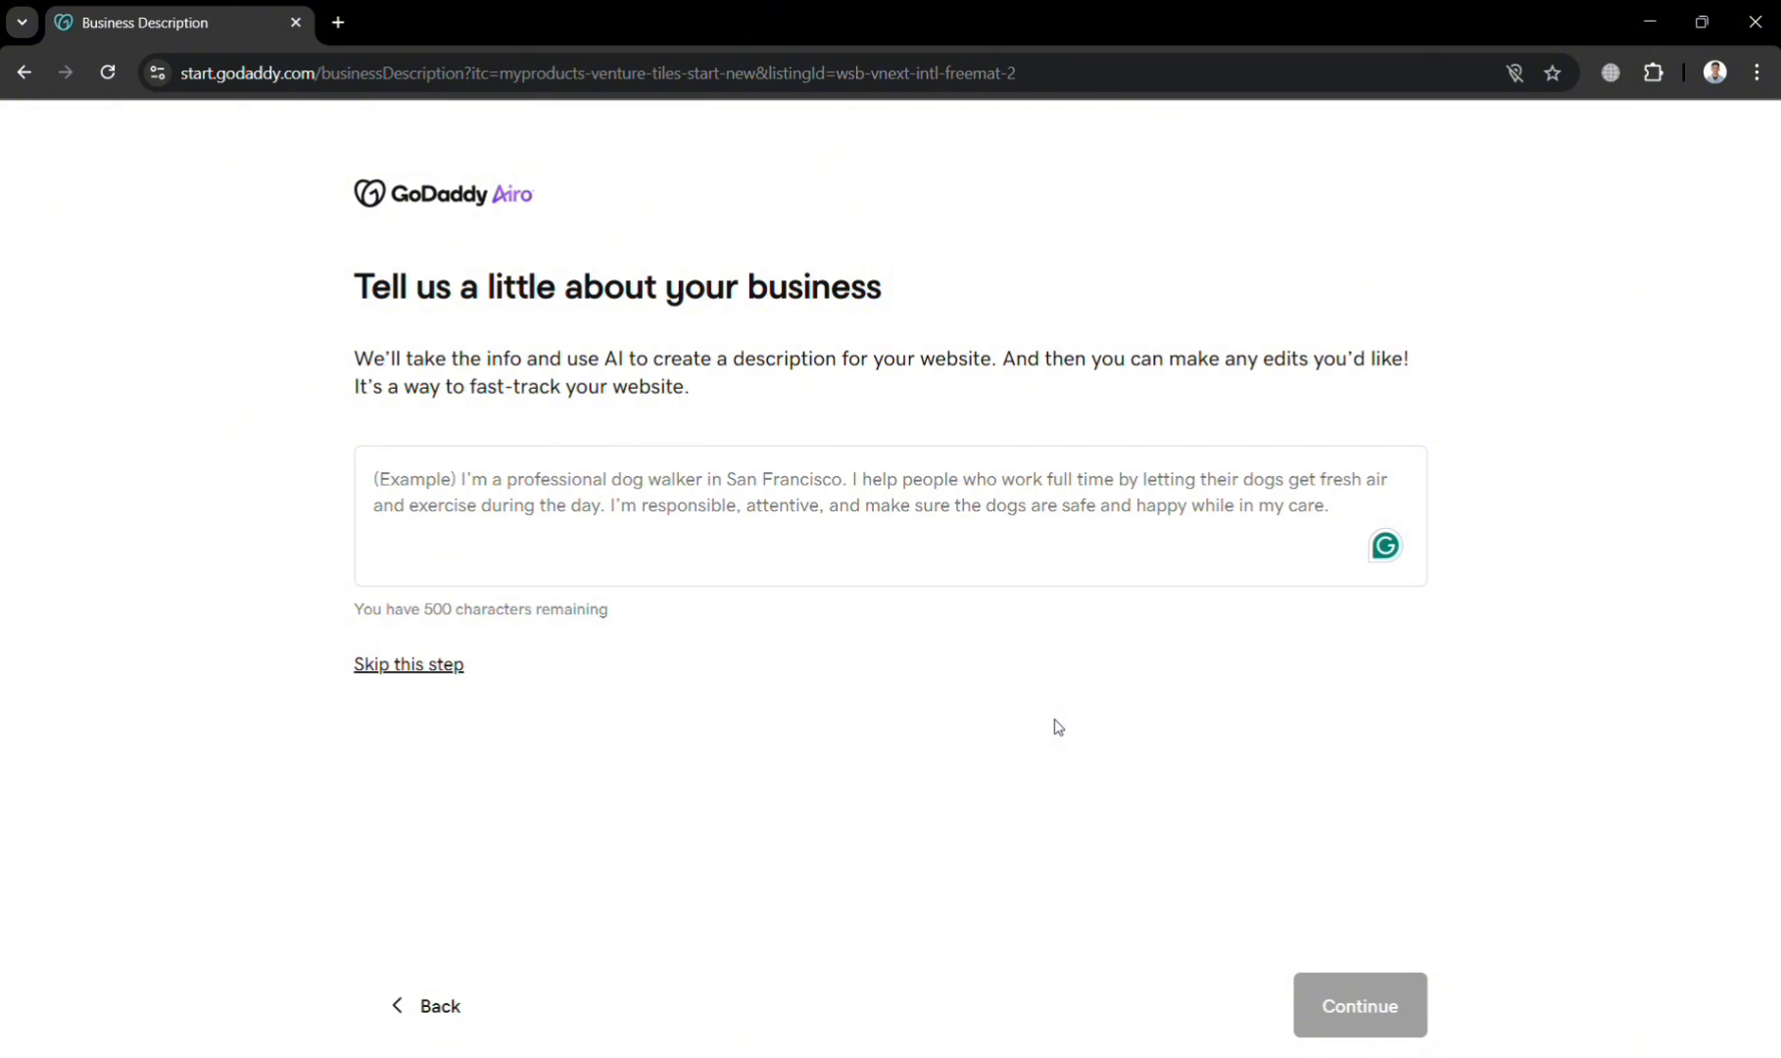
click(615, 521)
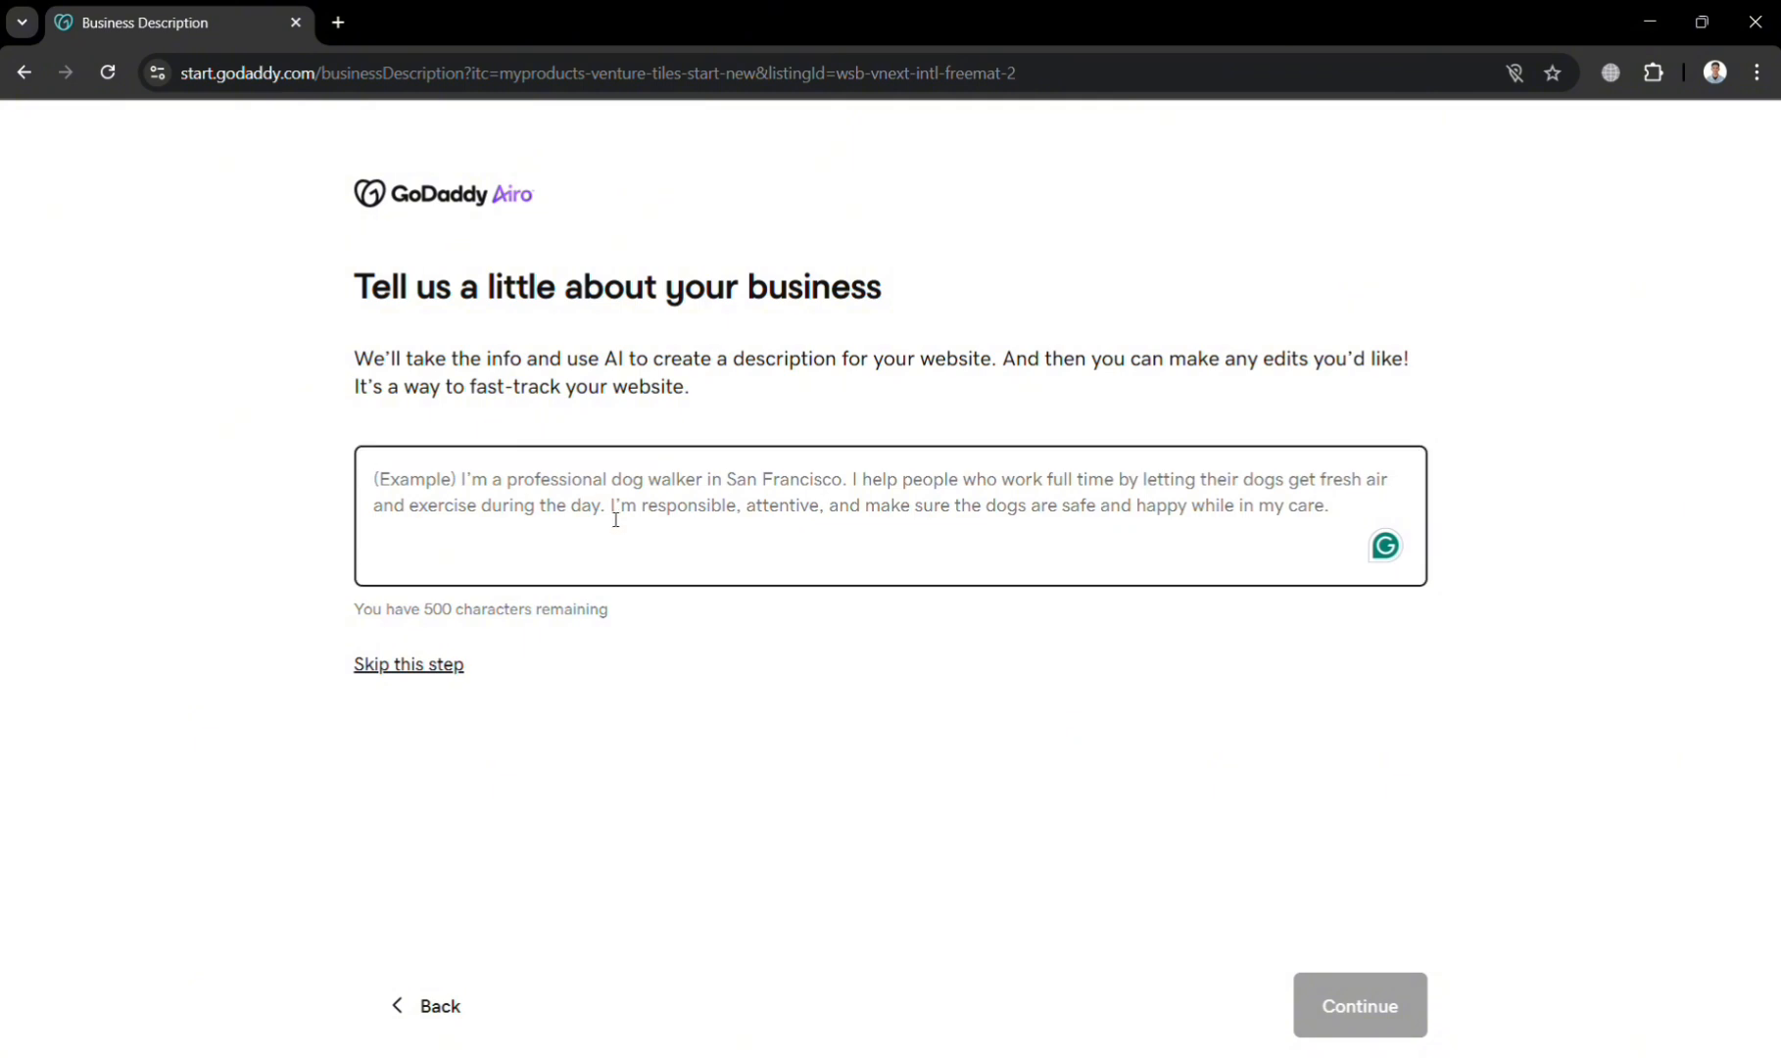
text(We are a )
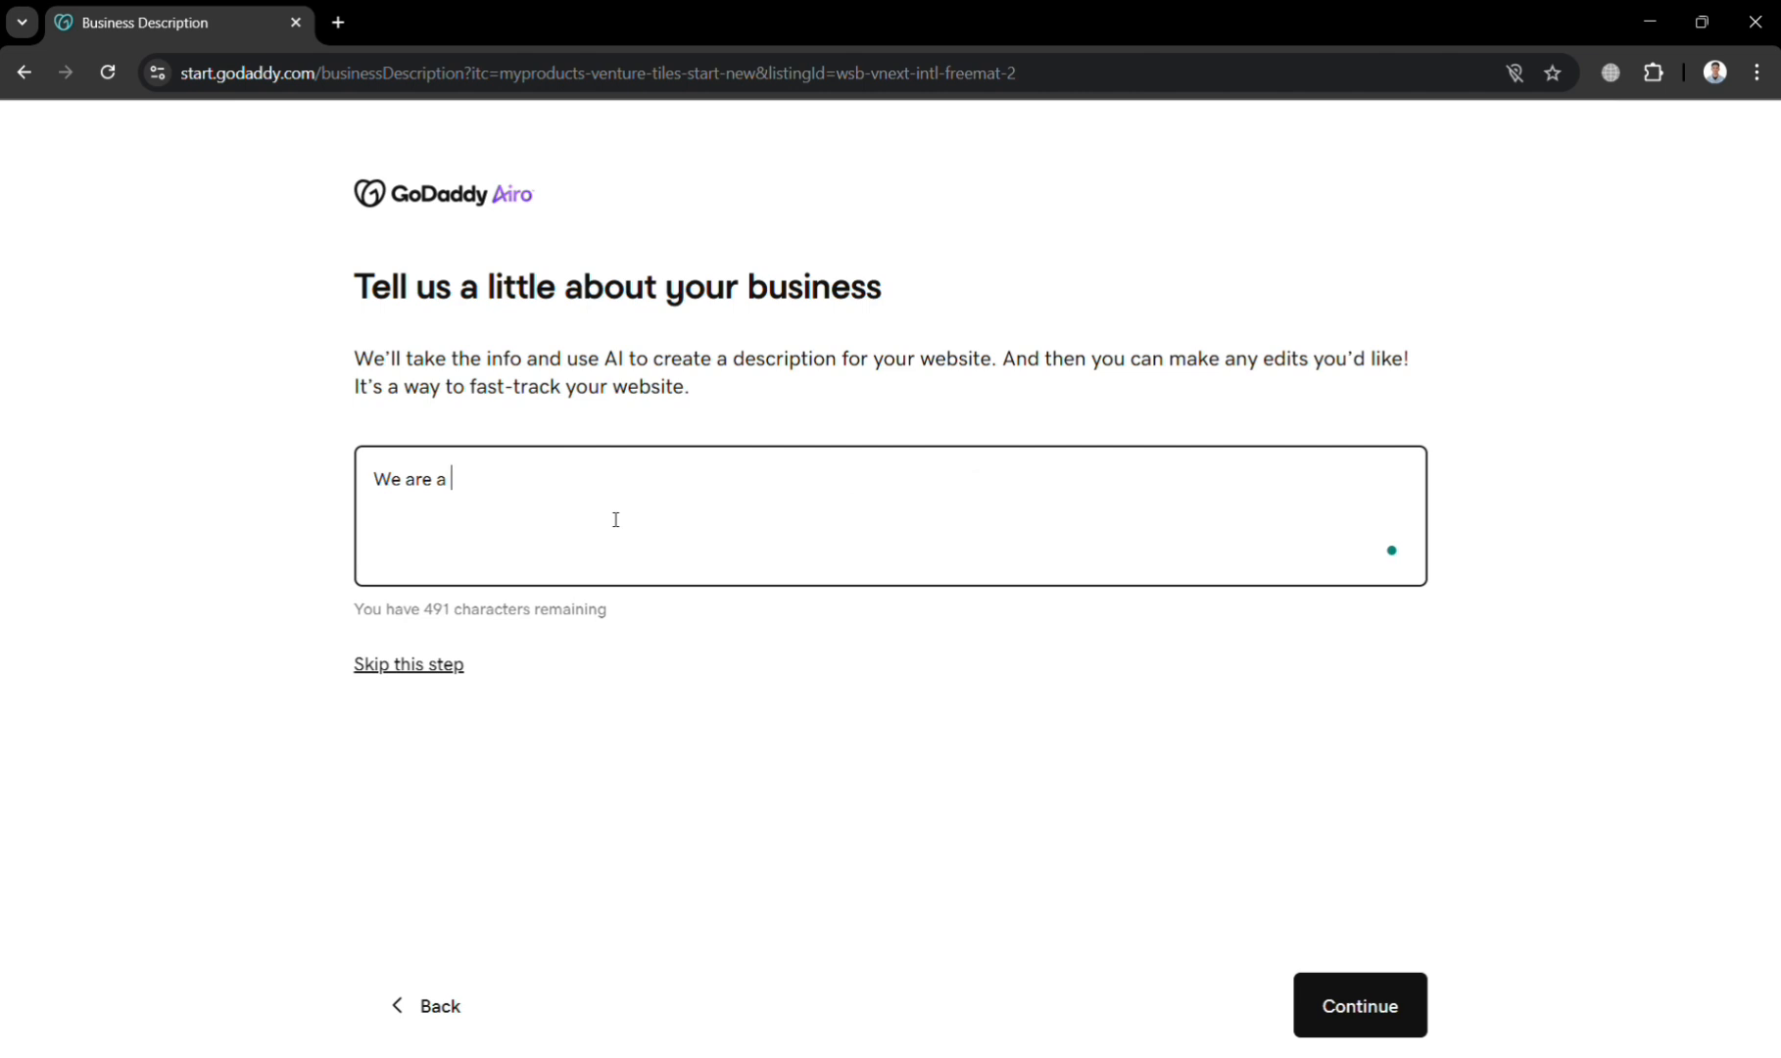
text(p)
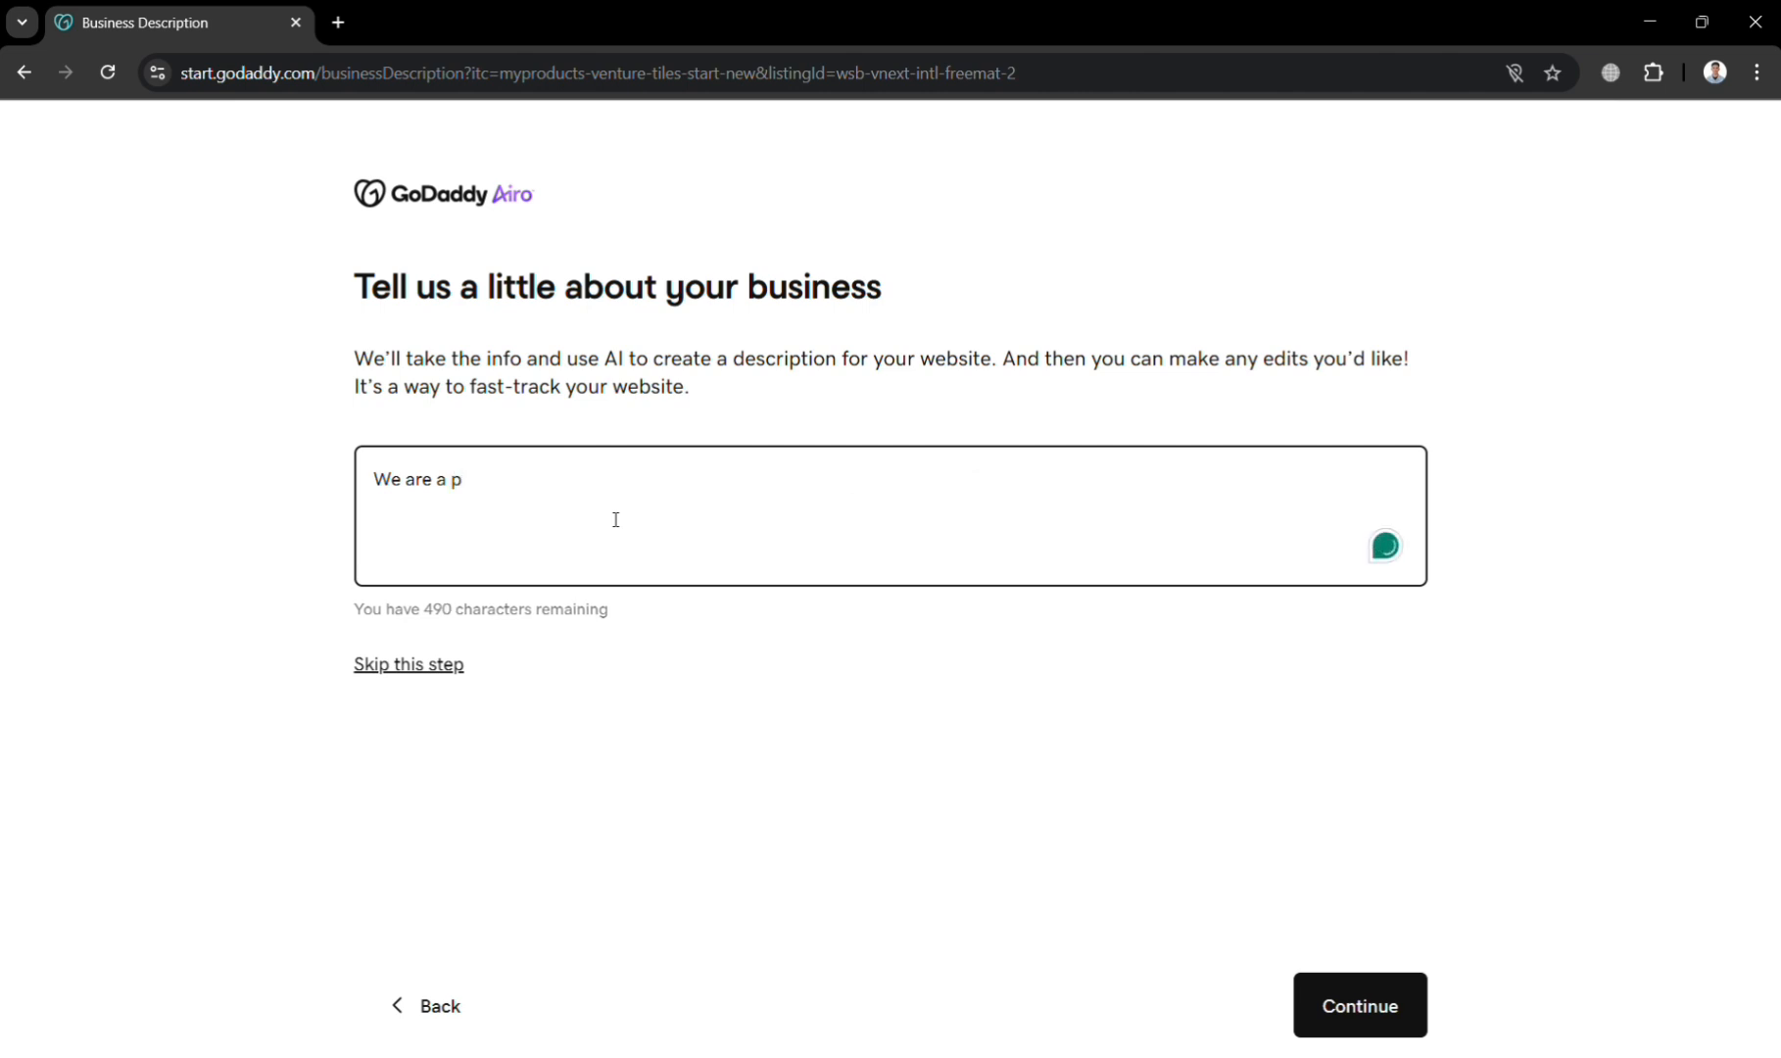
text(hotogra)
text(p)
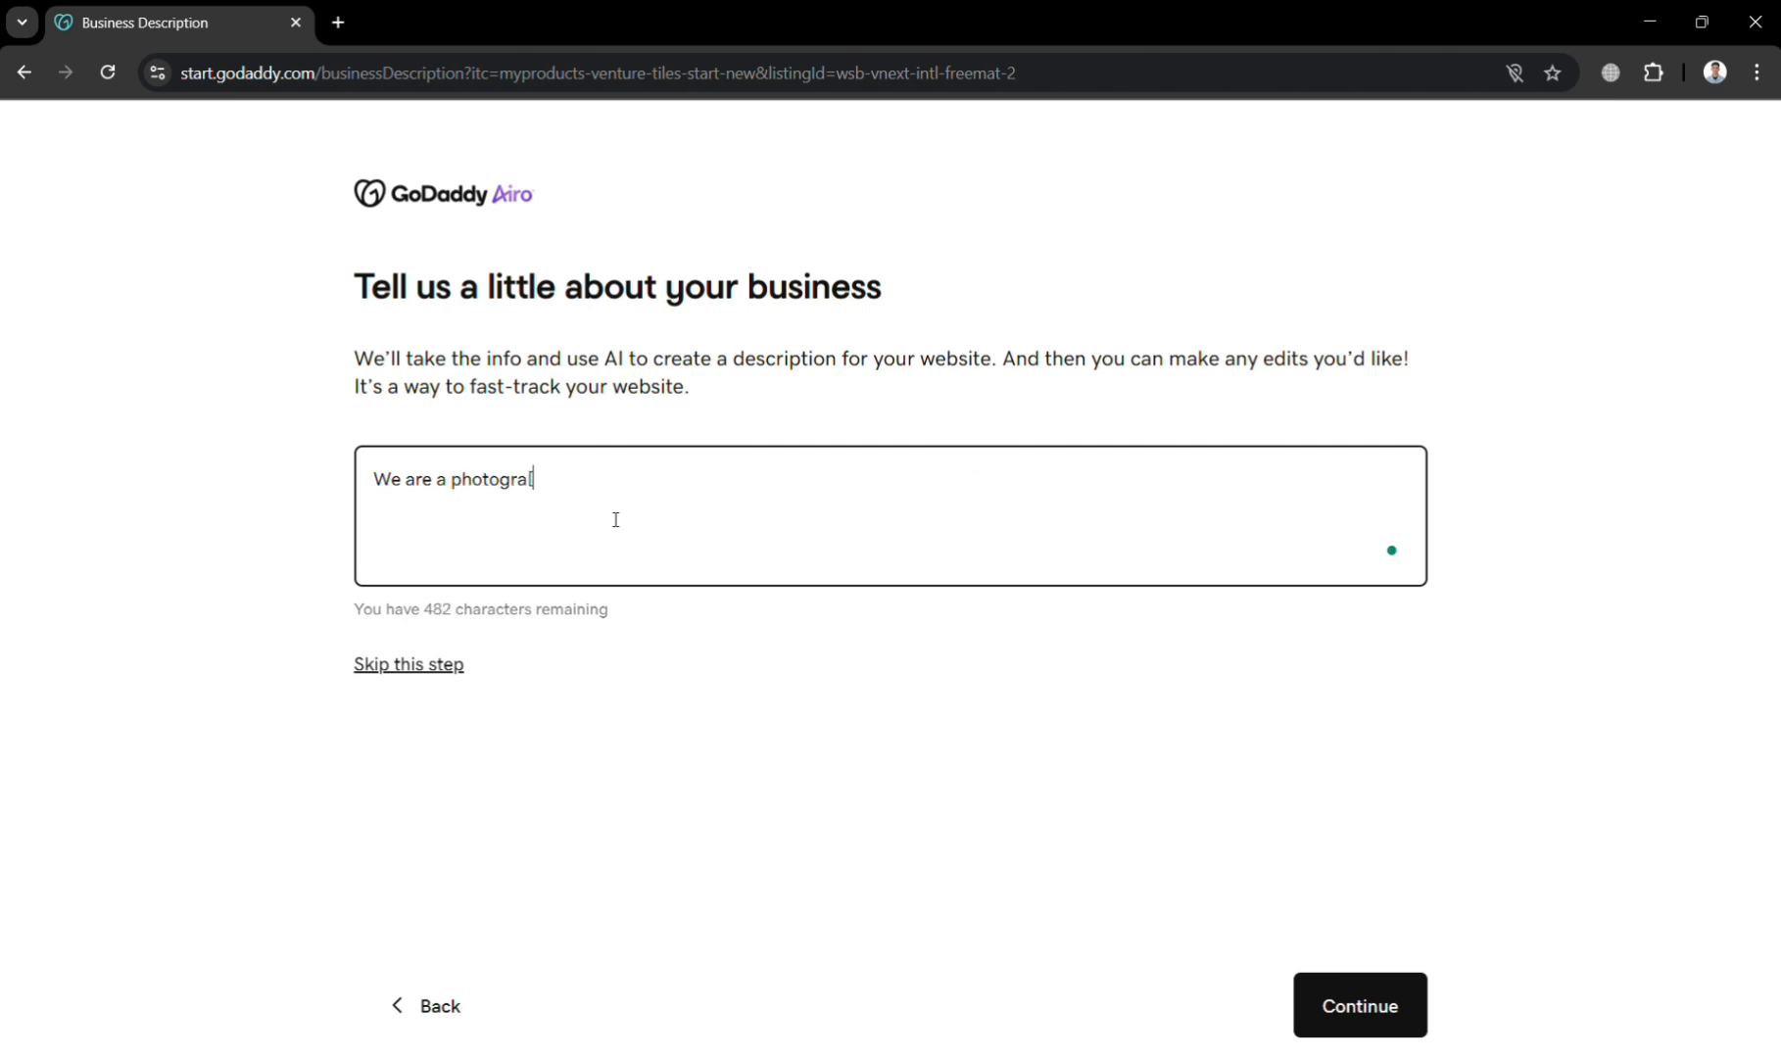
text(hy businessess that offer a p)
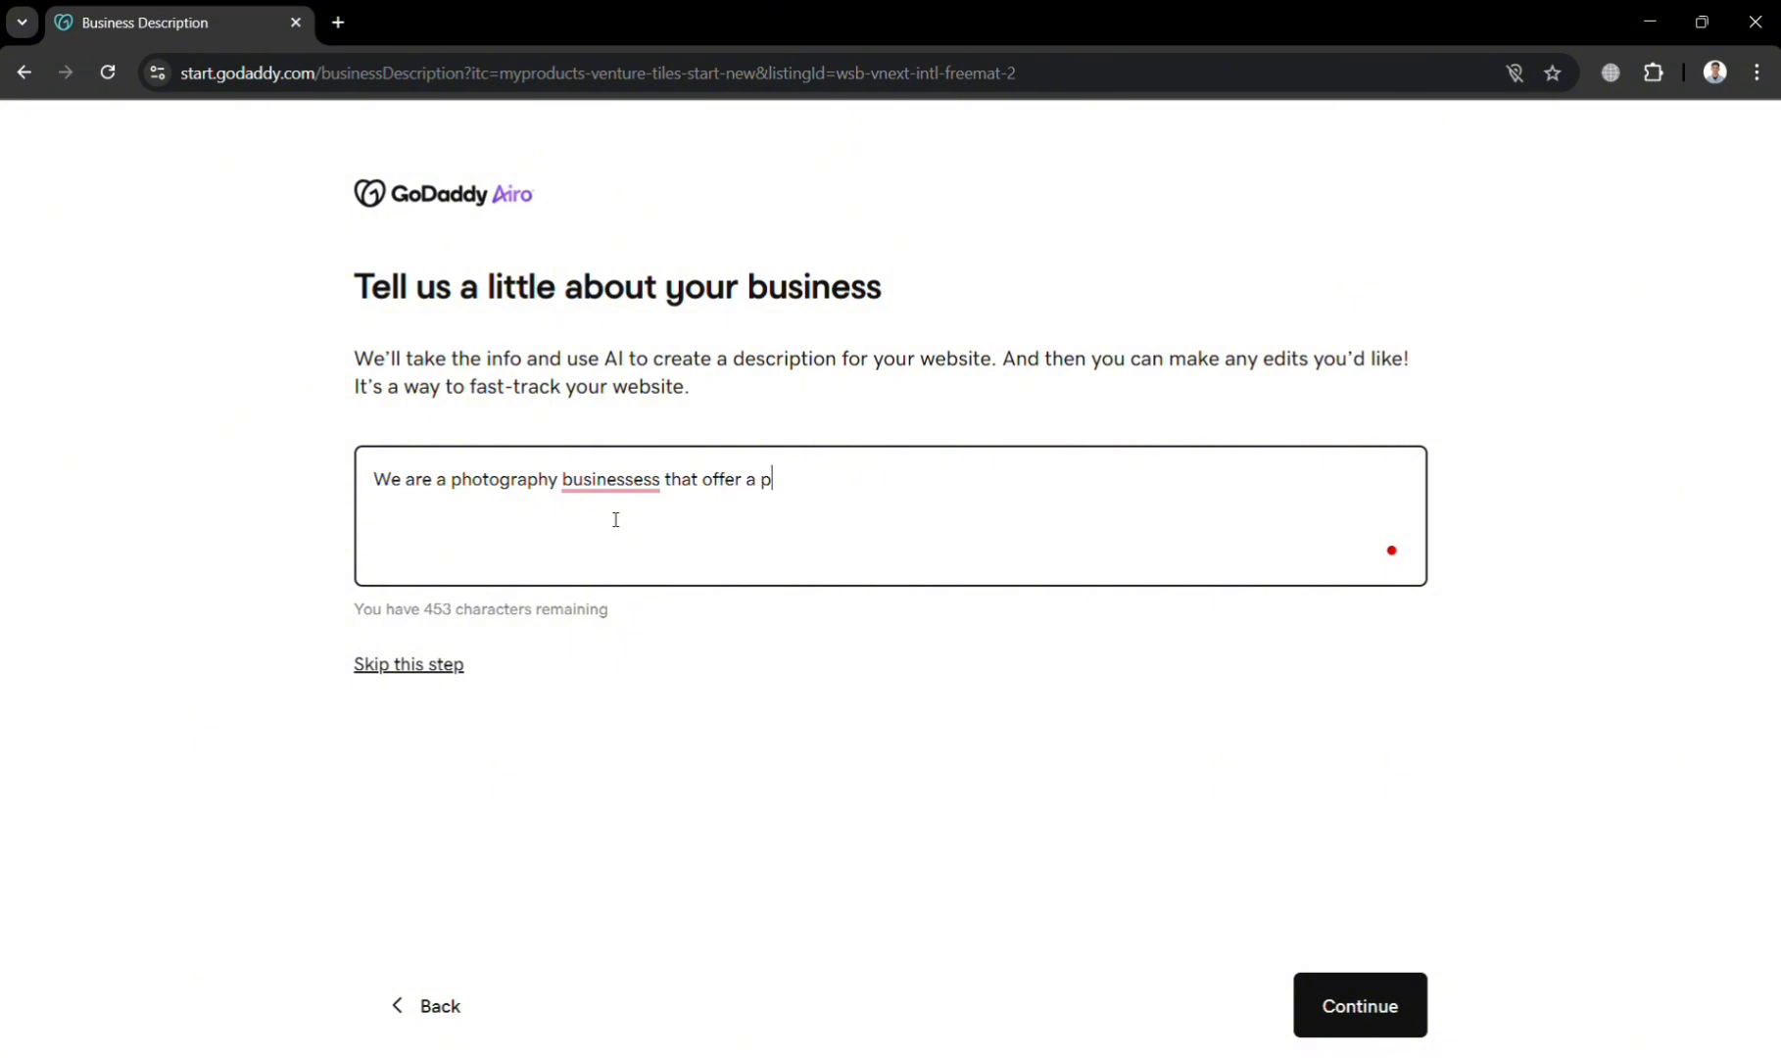
text(hotography services.)
click(1141, 935)
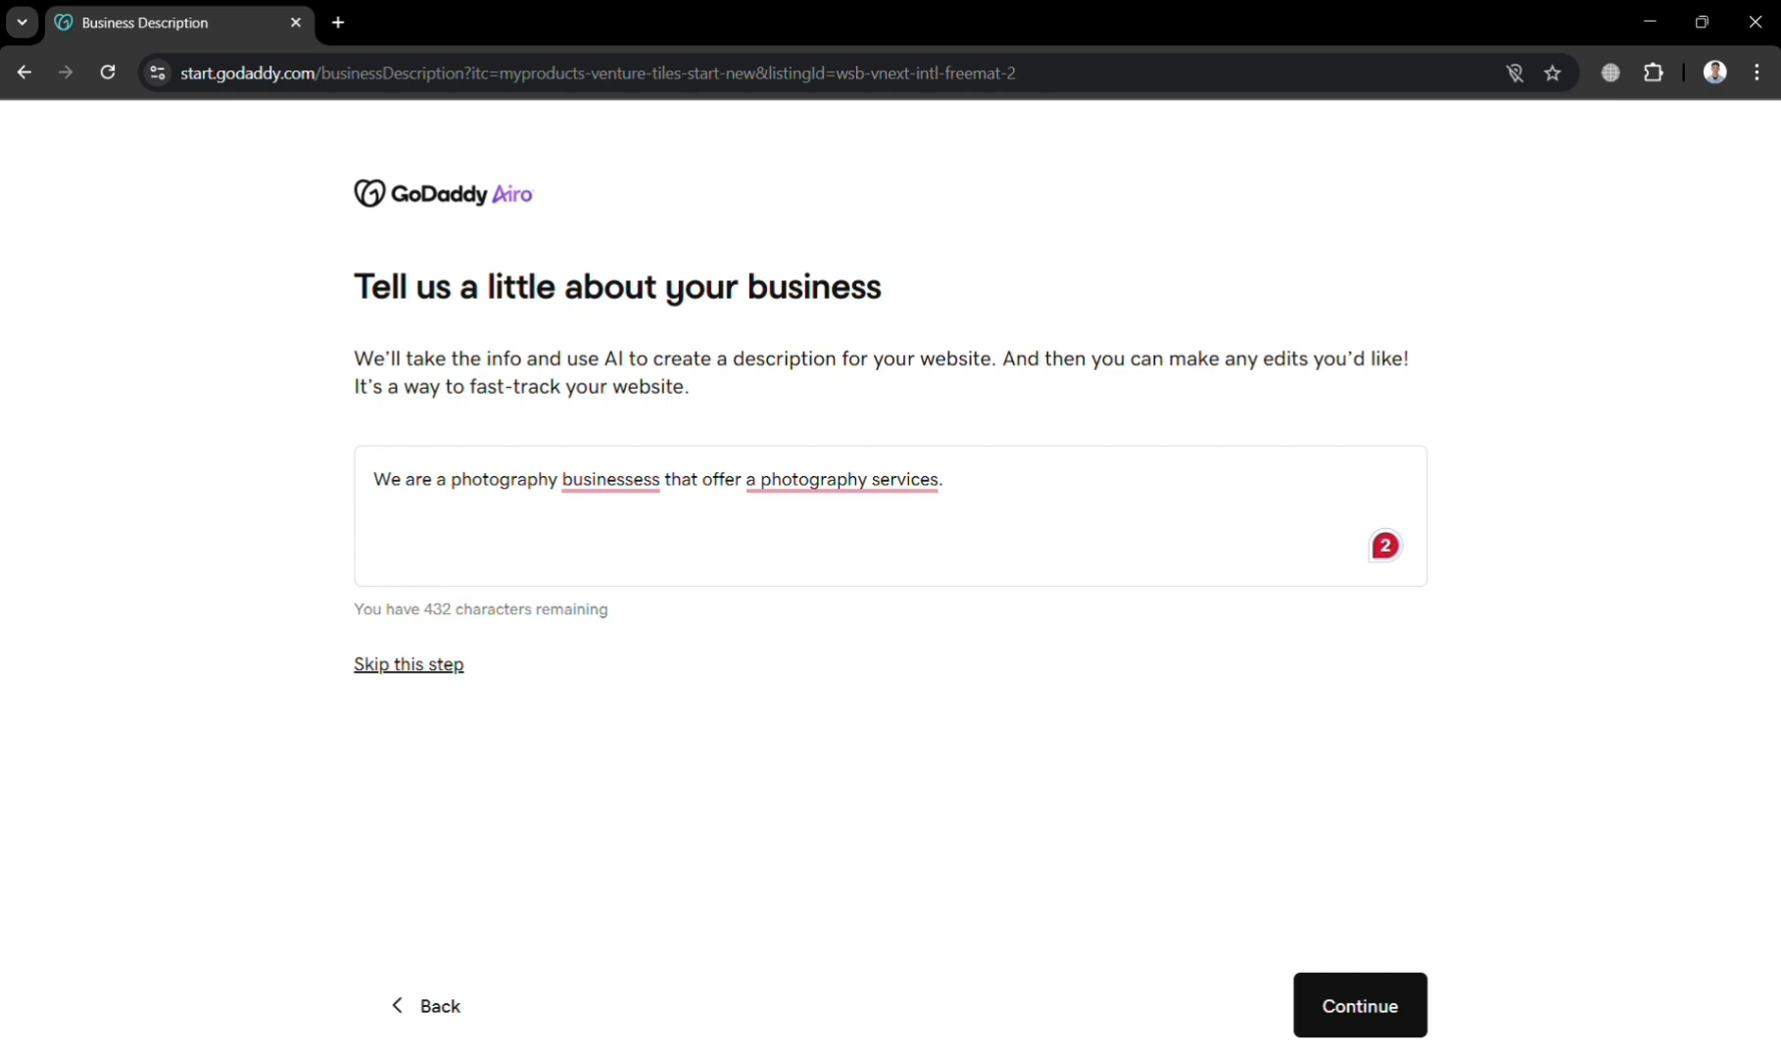
click(1394, 994)
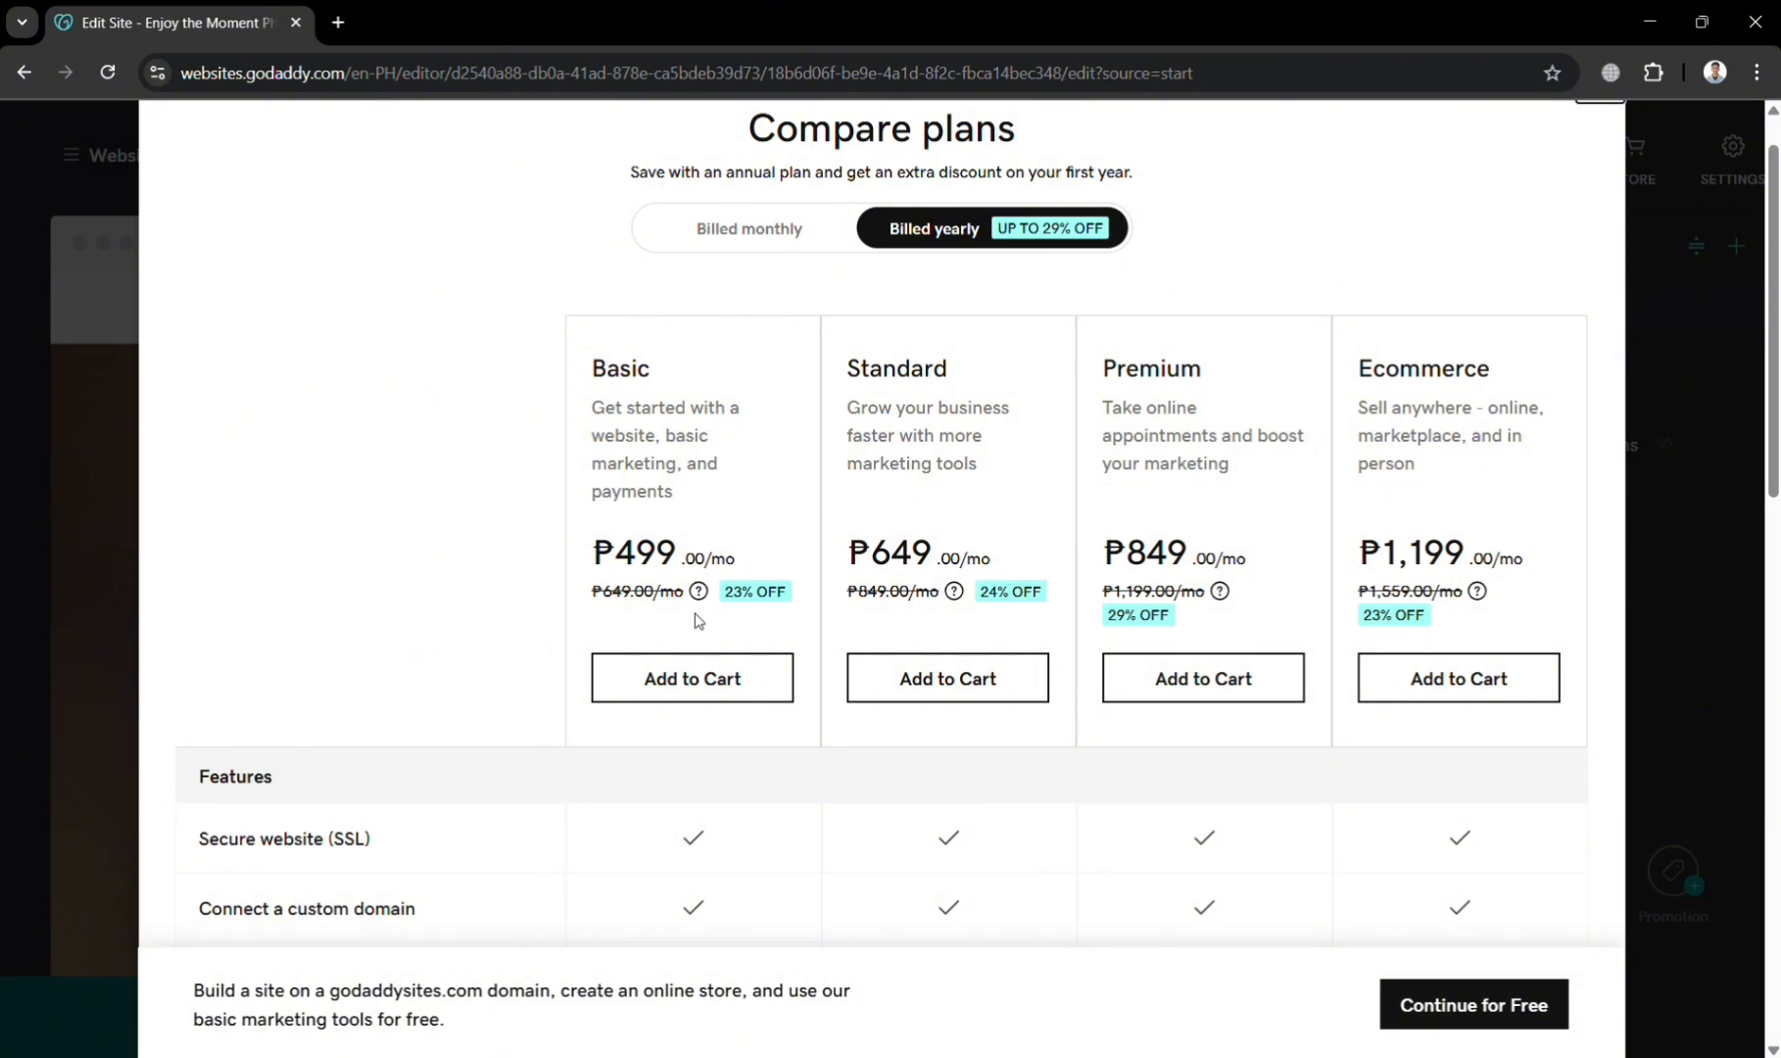
- Continue with the free plan, keep all the preselected photography site sections after previewing some, and proceed to the site
click(1536, 1024)
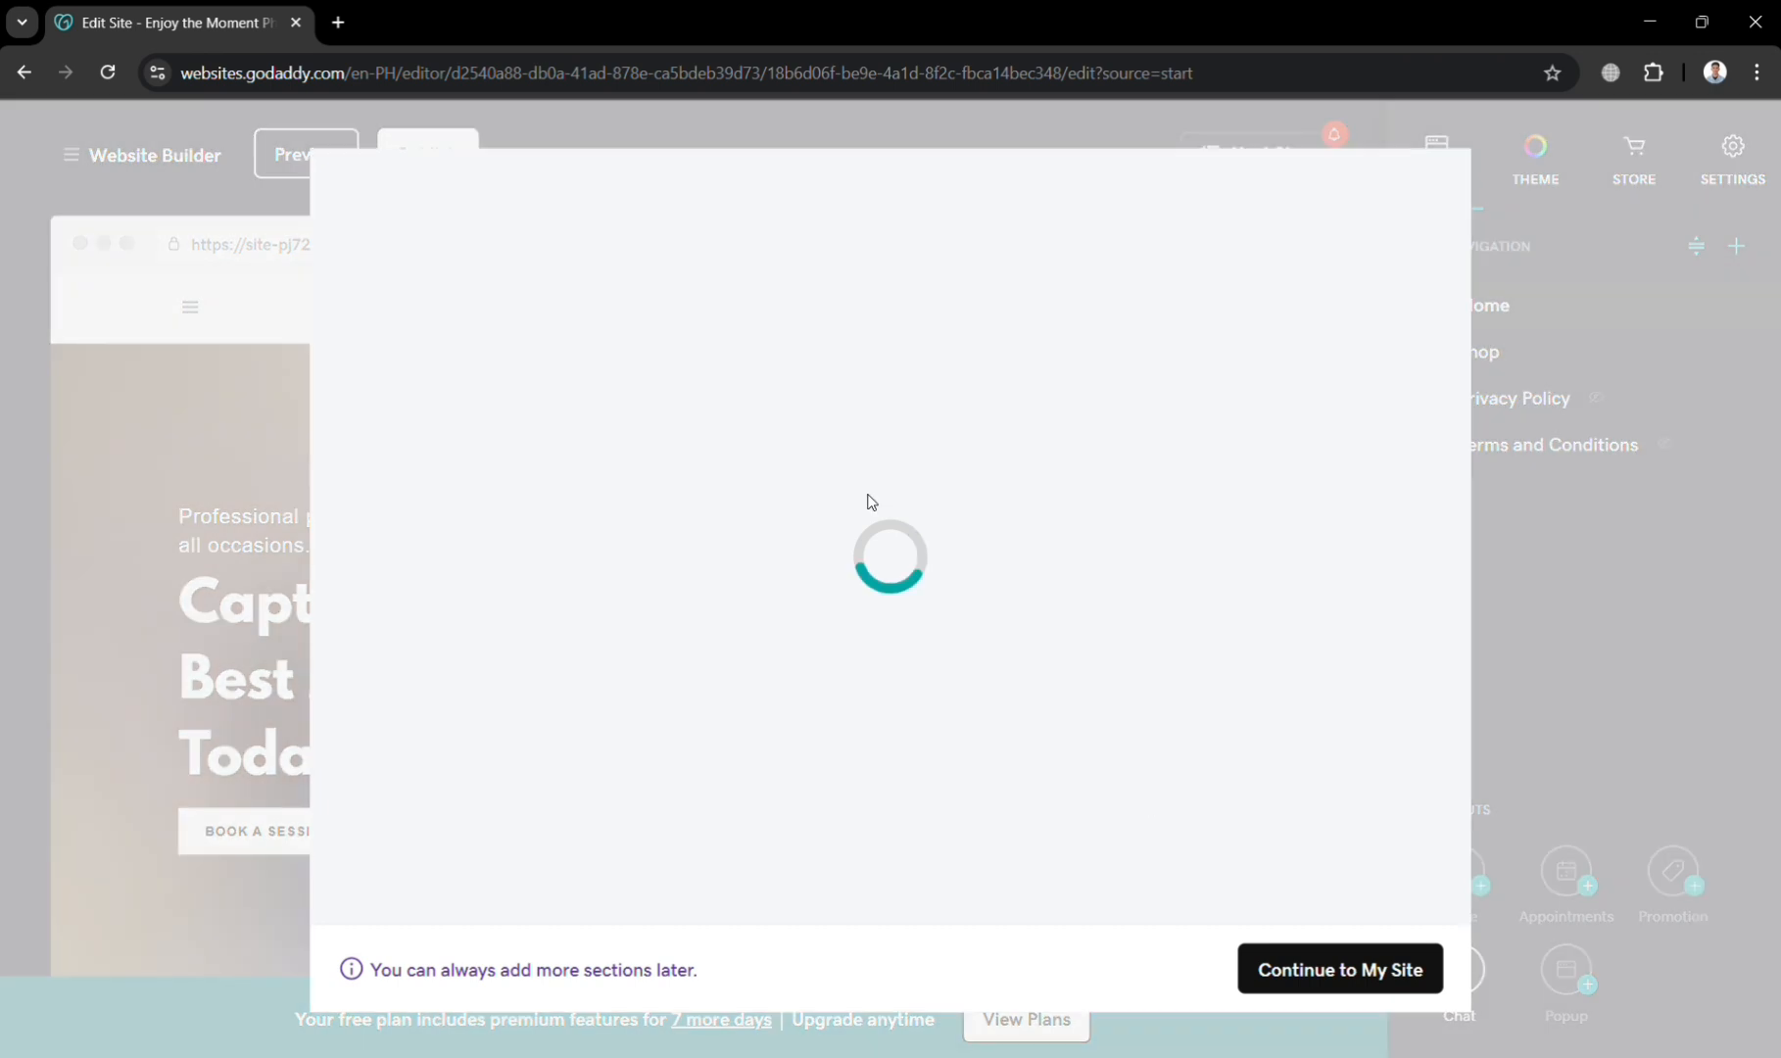
scroll(612, 751, down, 1)
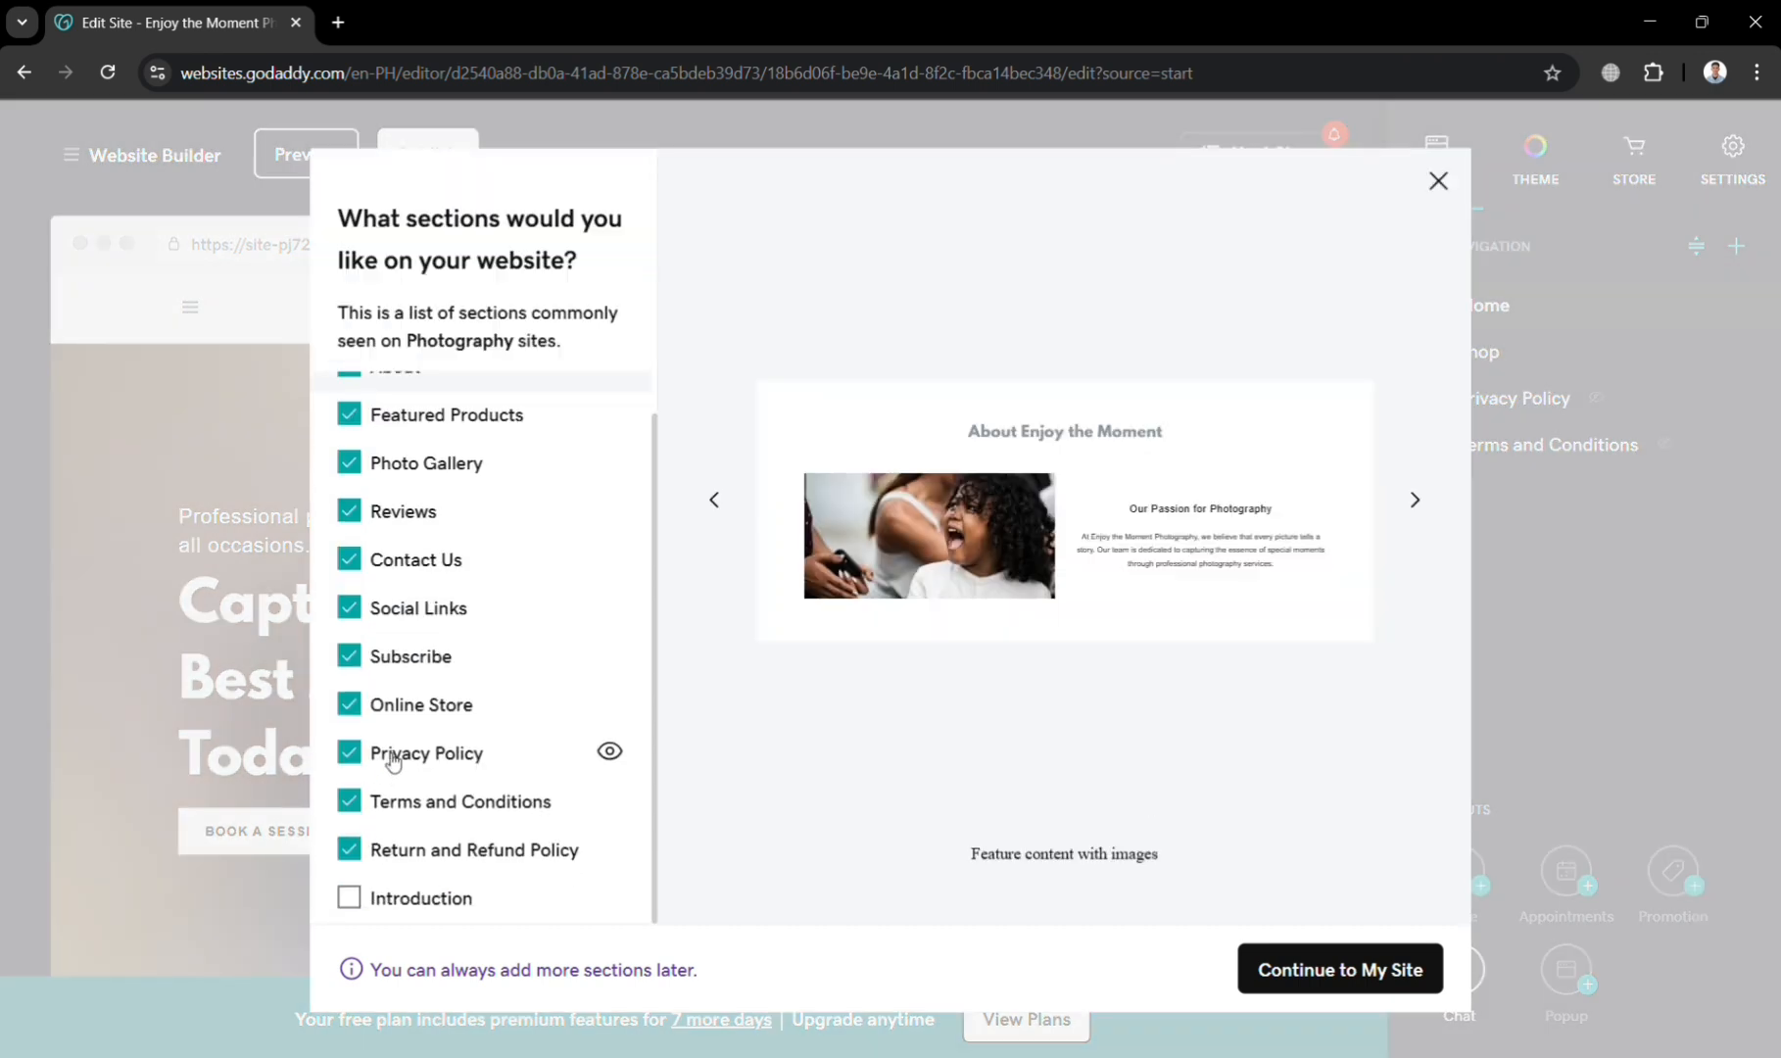
scroll(412, 576, up, 1)
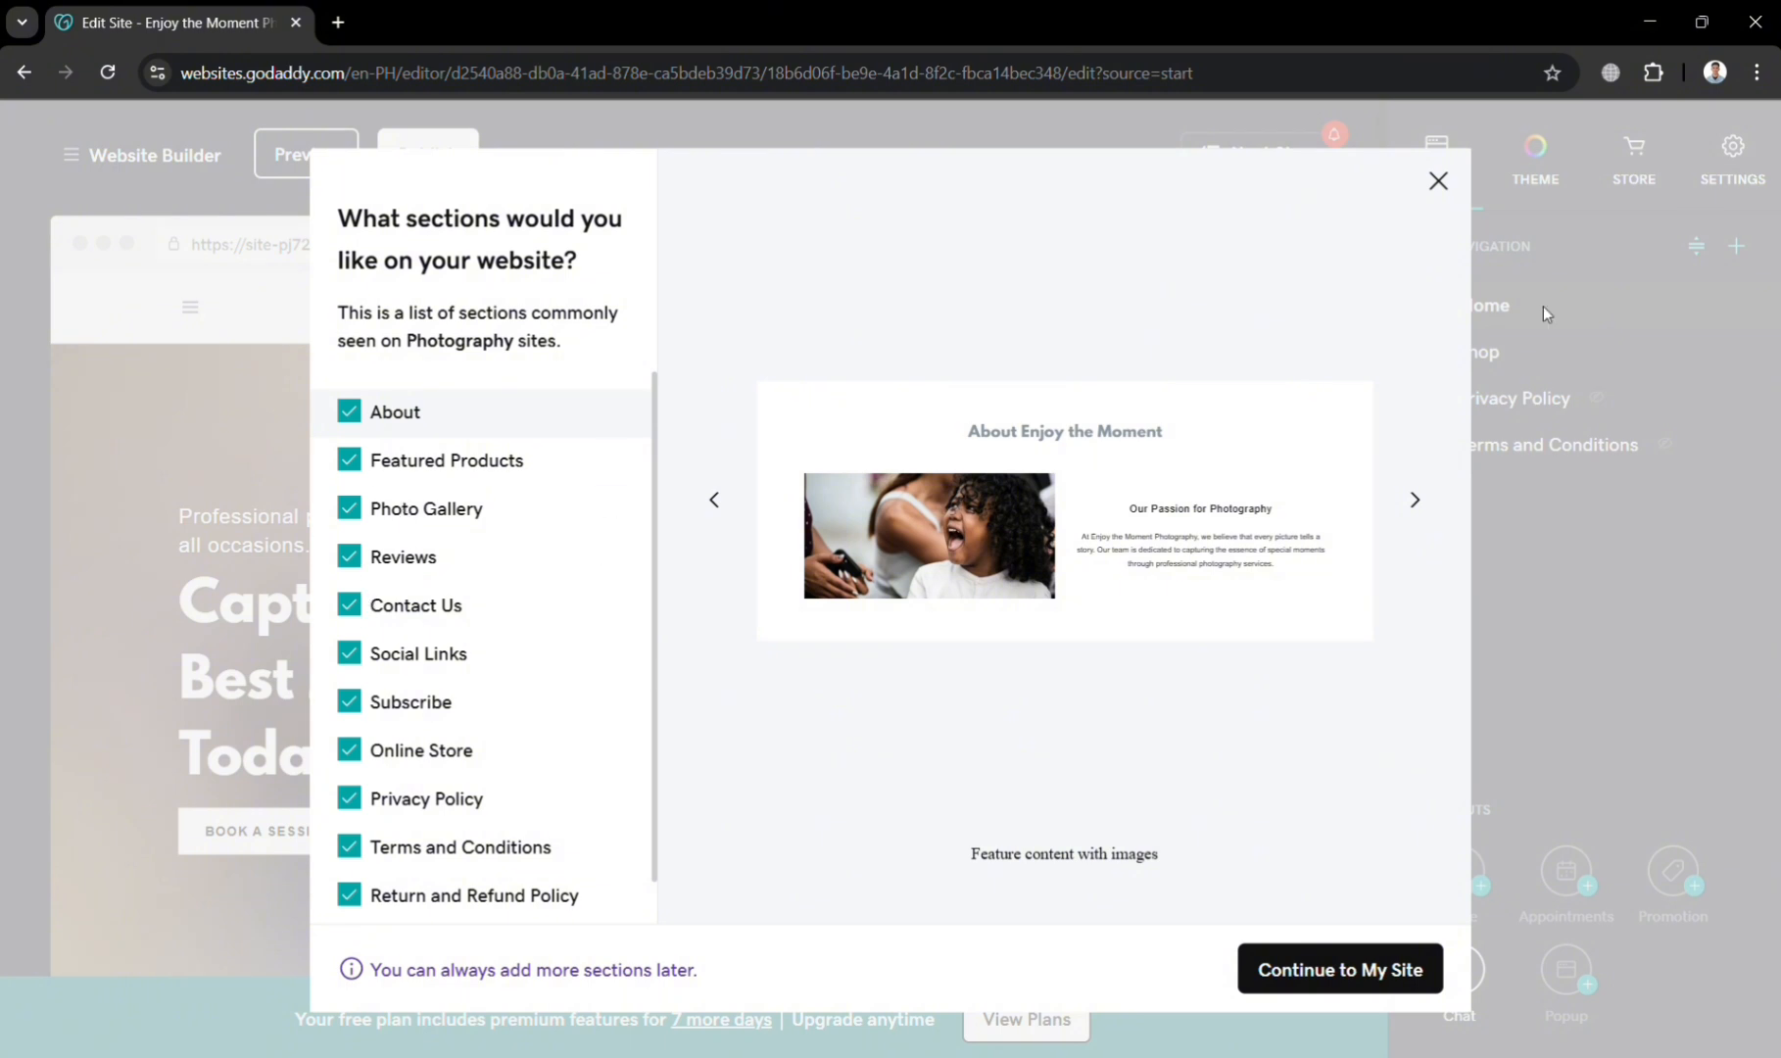
click(1419, 501)
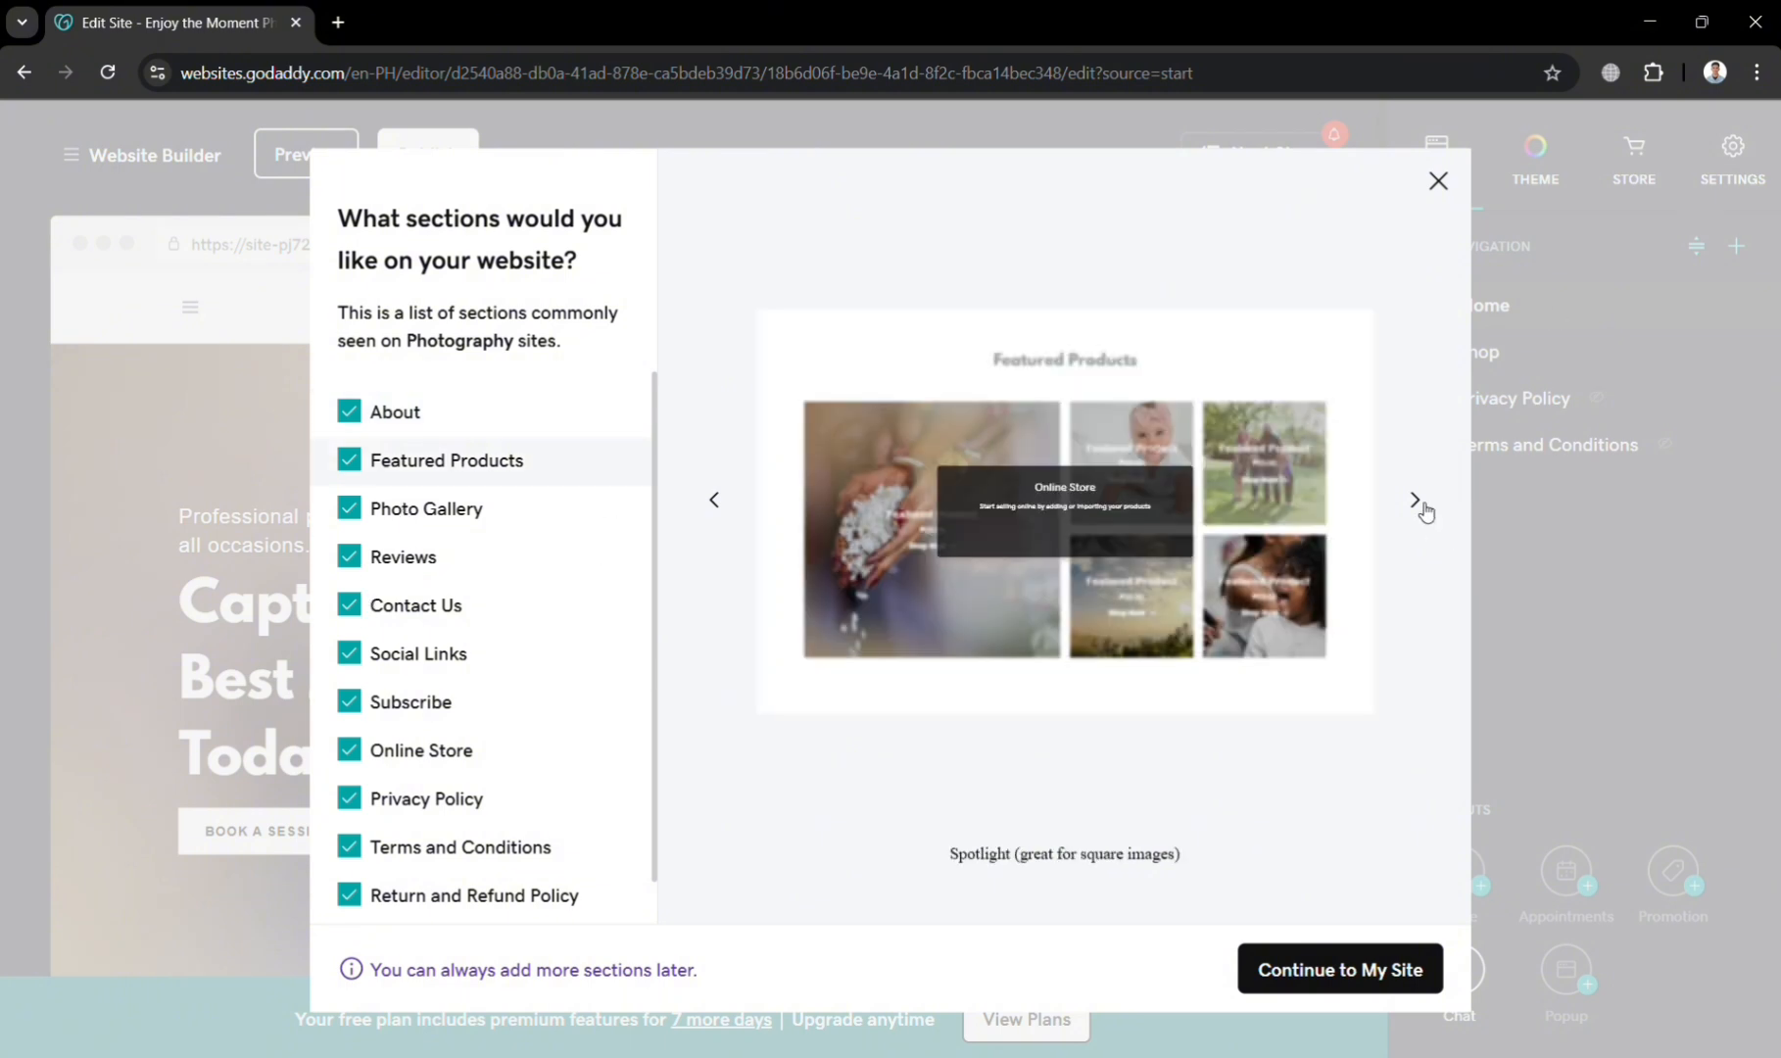
click(1423, 506)
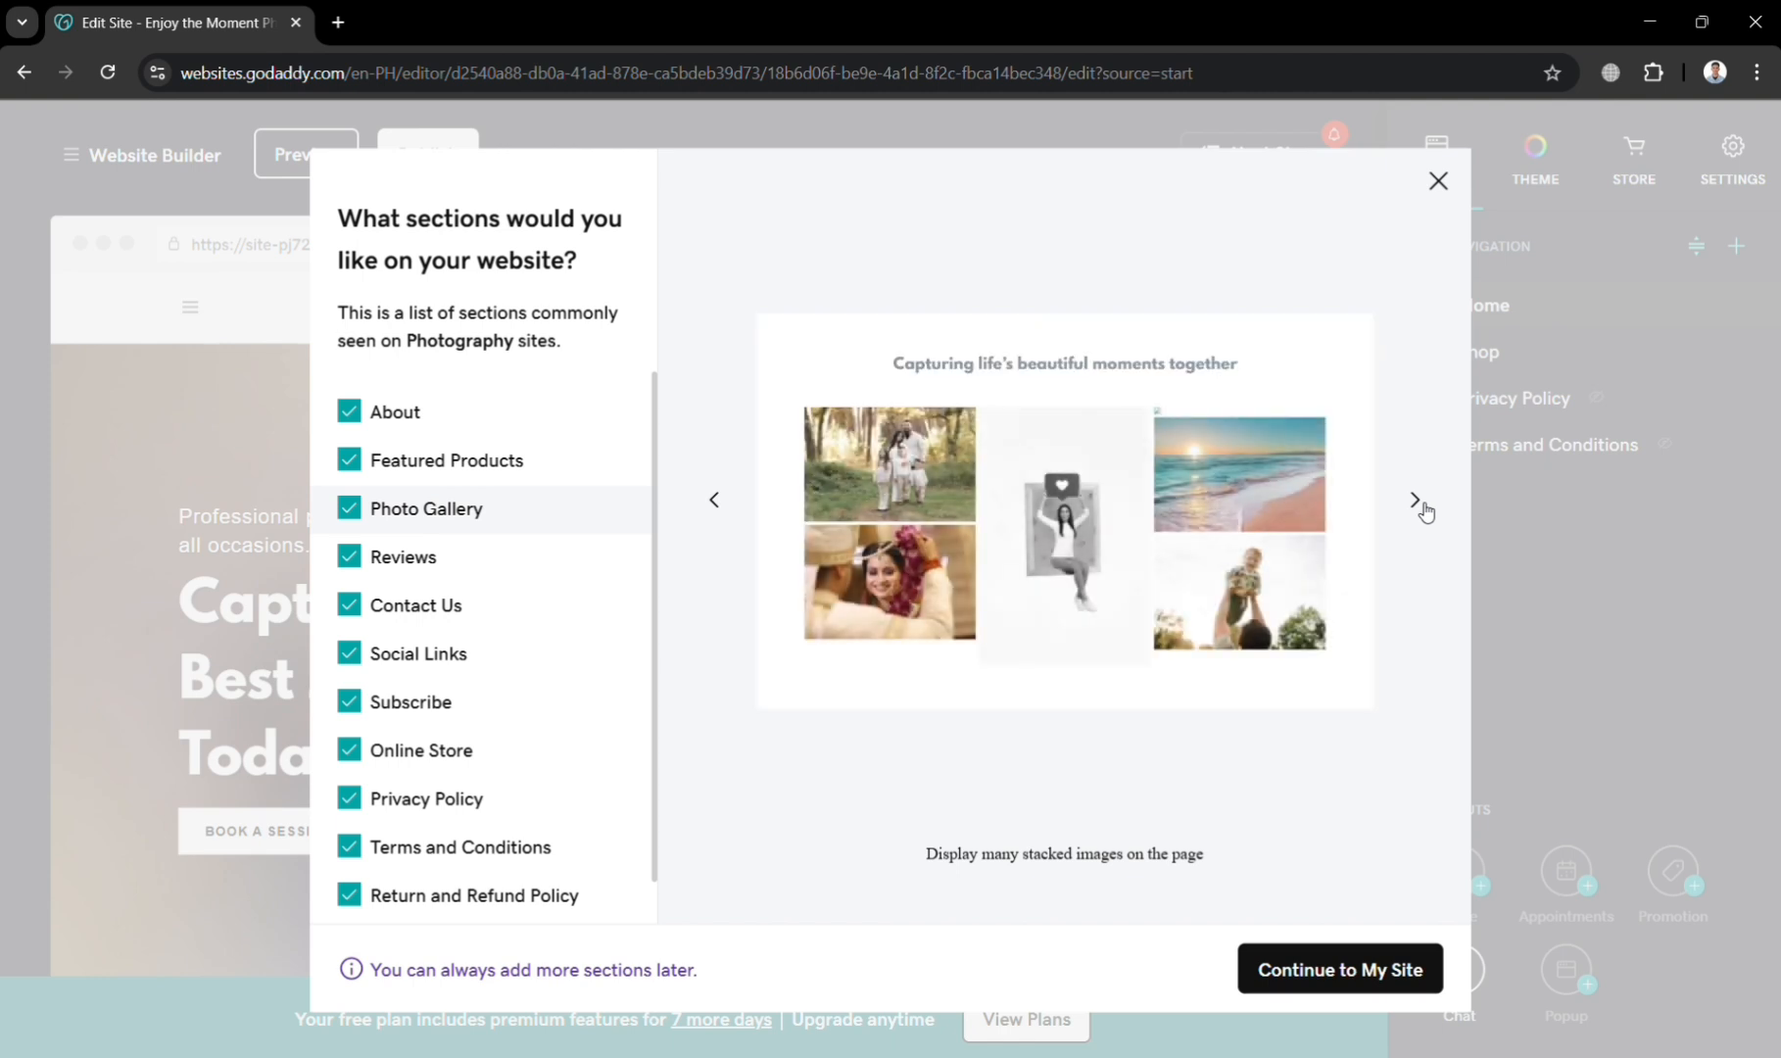
click(1346, 967)
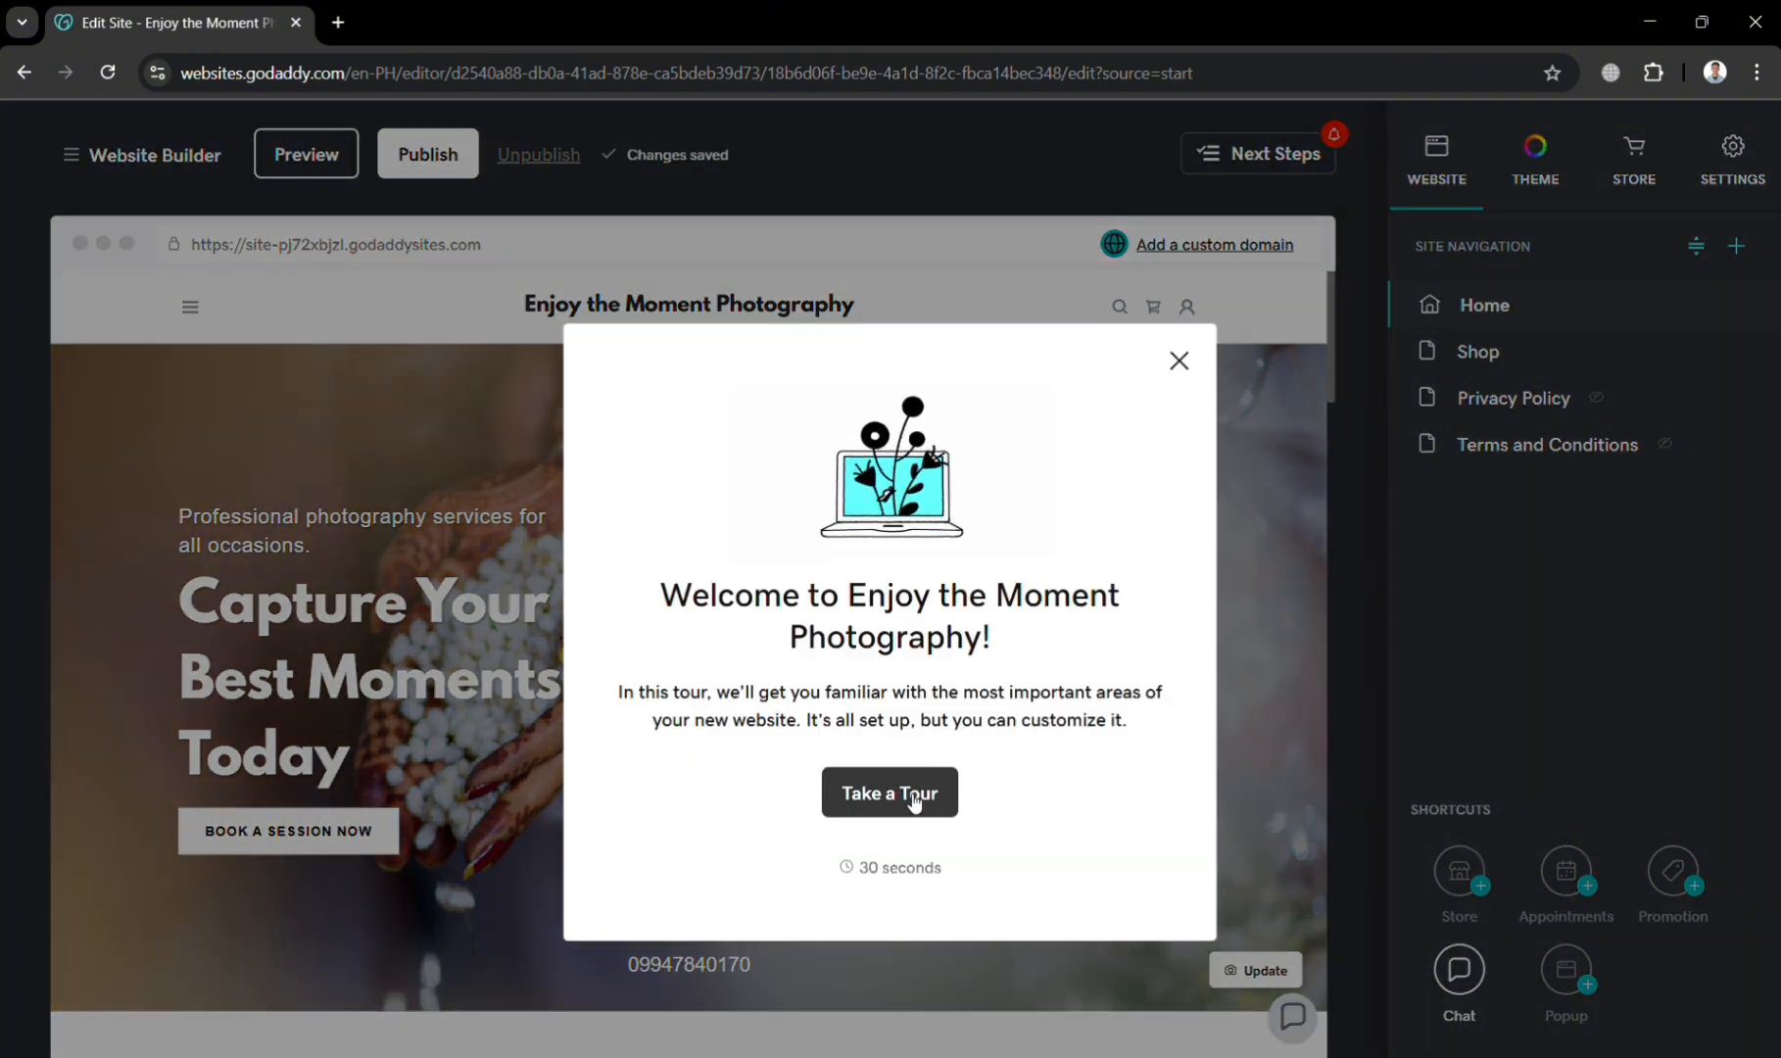
- Dismiss the welcome tour and the tip, and switch the header to the layout with the headline on black above the cover image
click(1178, 359)
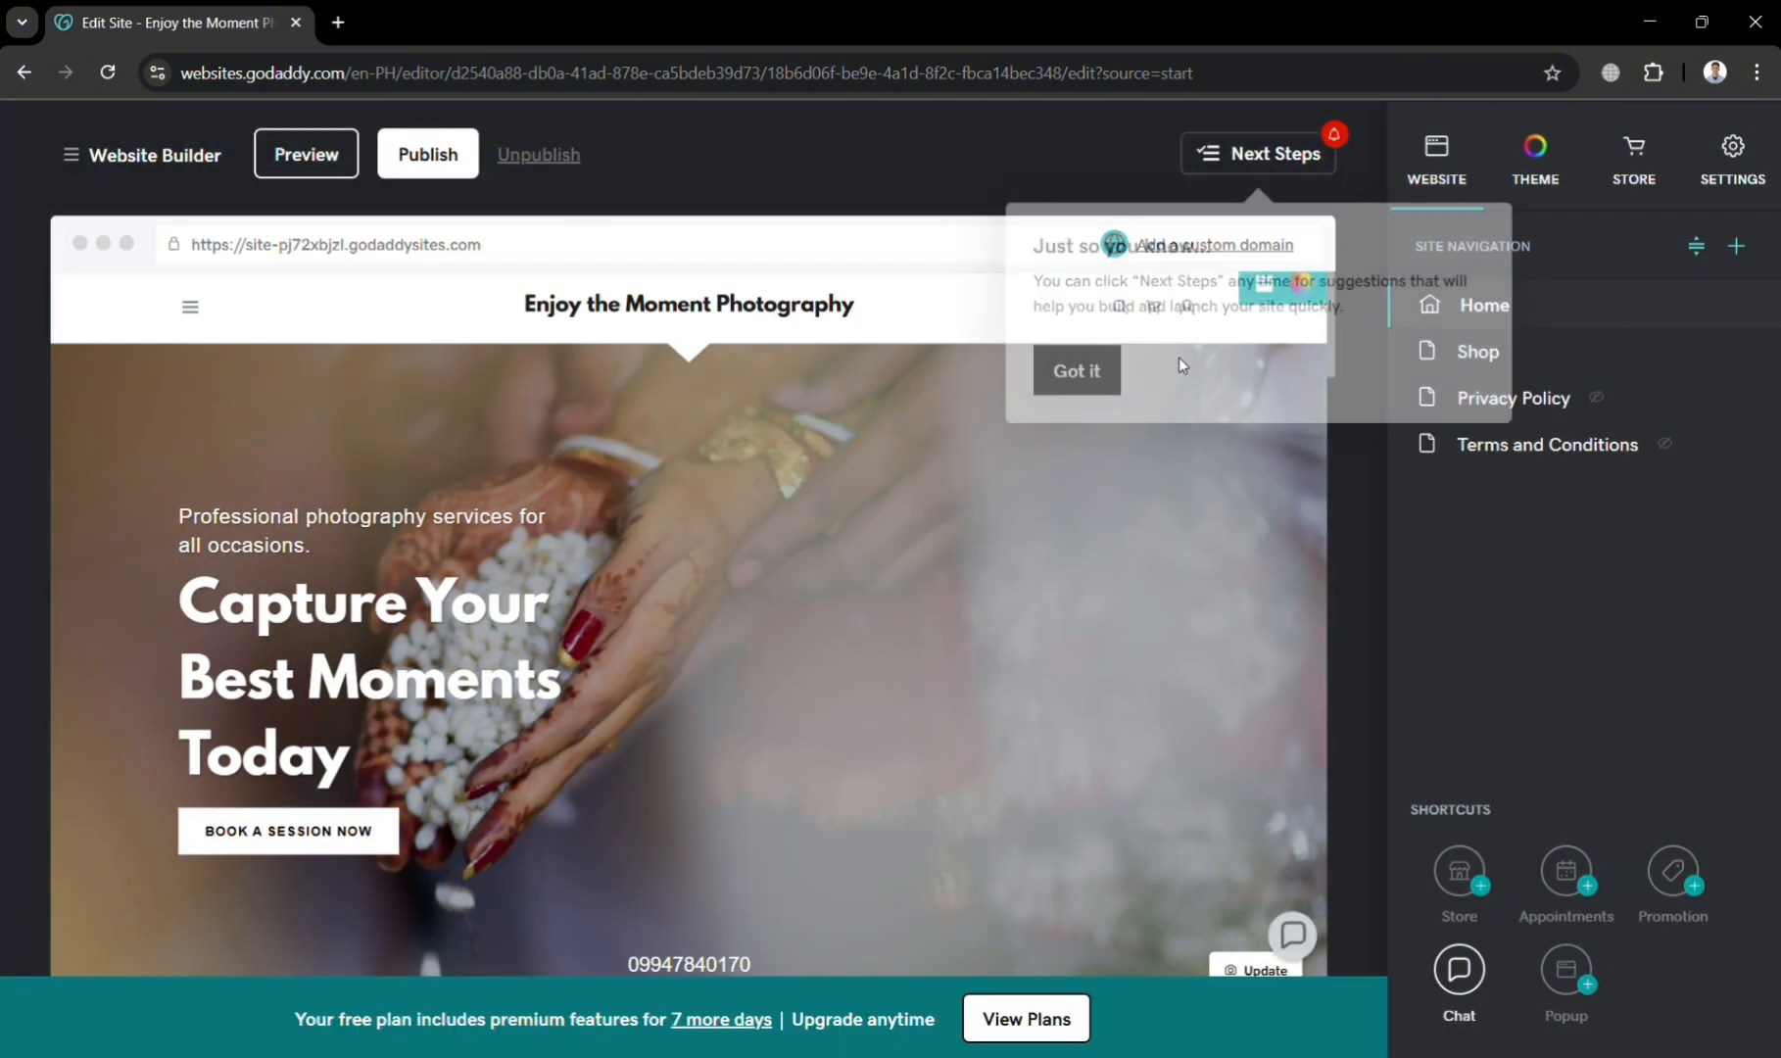
click(1069, 370)
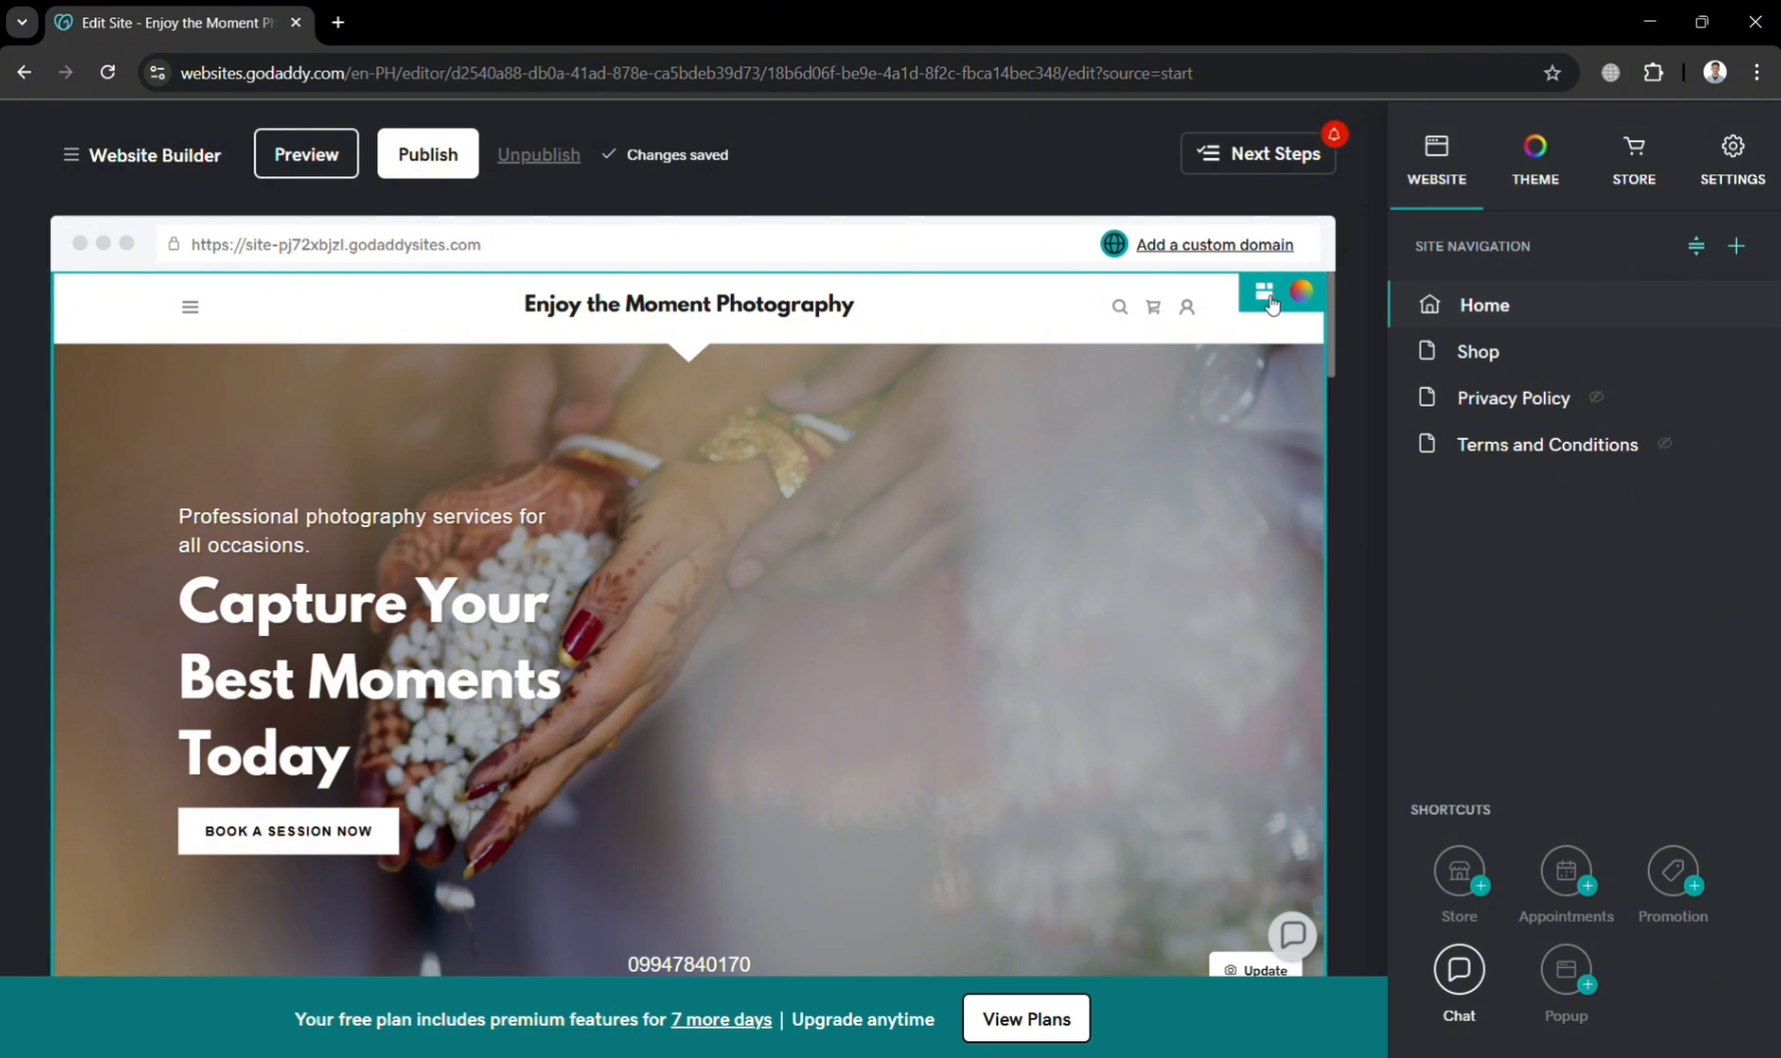
click(1267, 298)
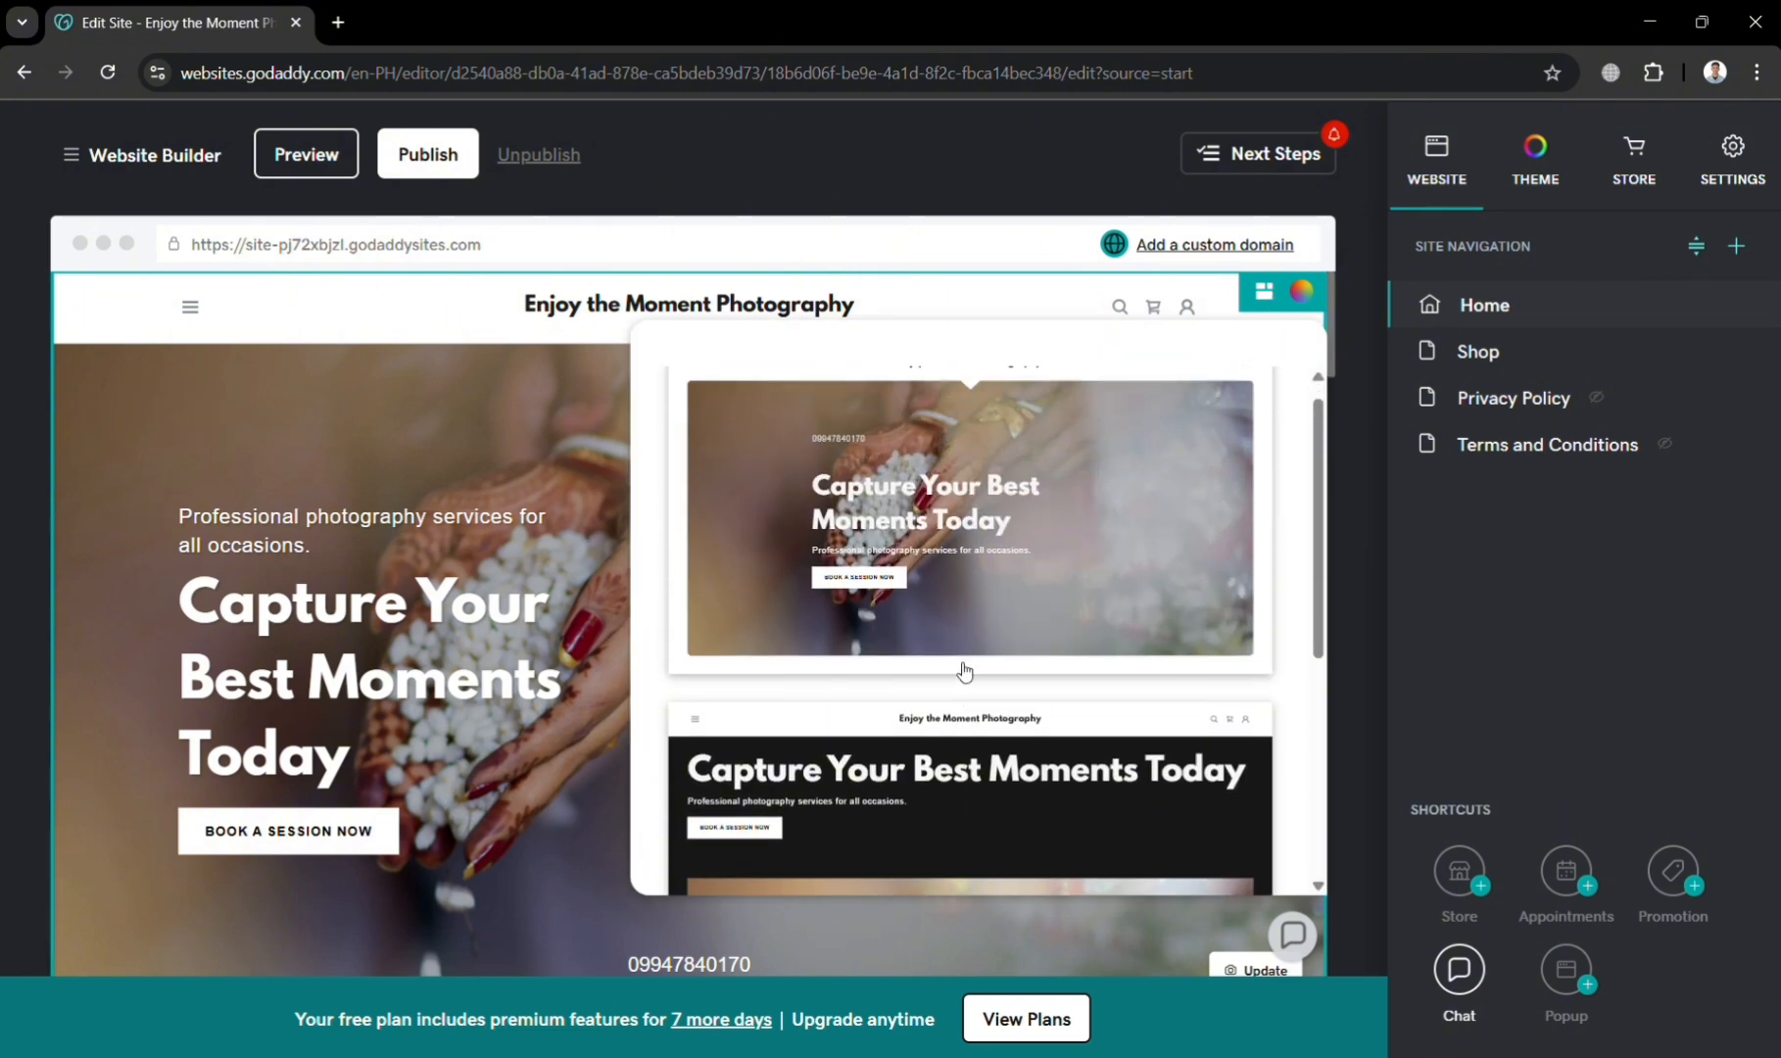
scroll(965, 671, down, 2)
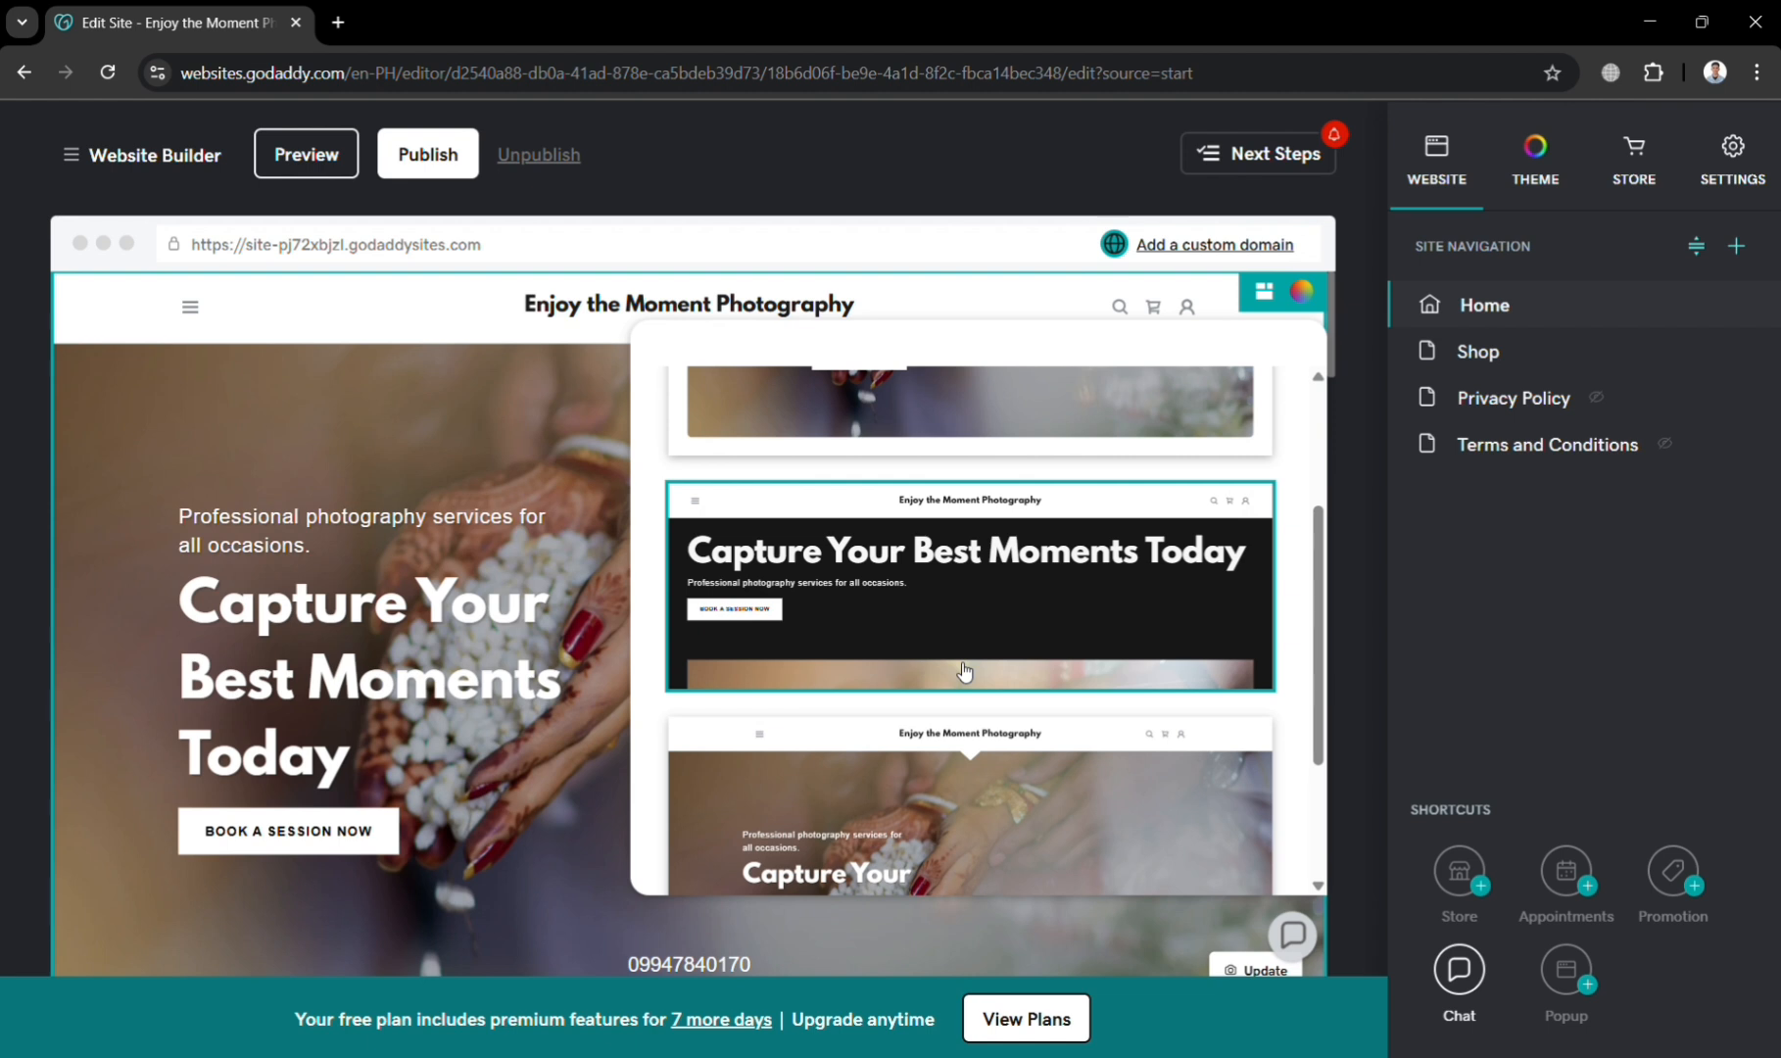
click(965, 671)
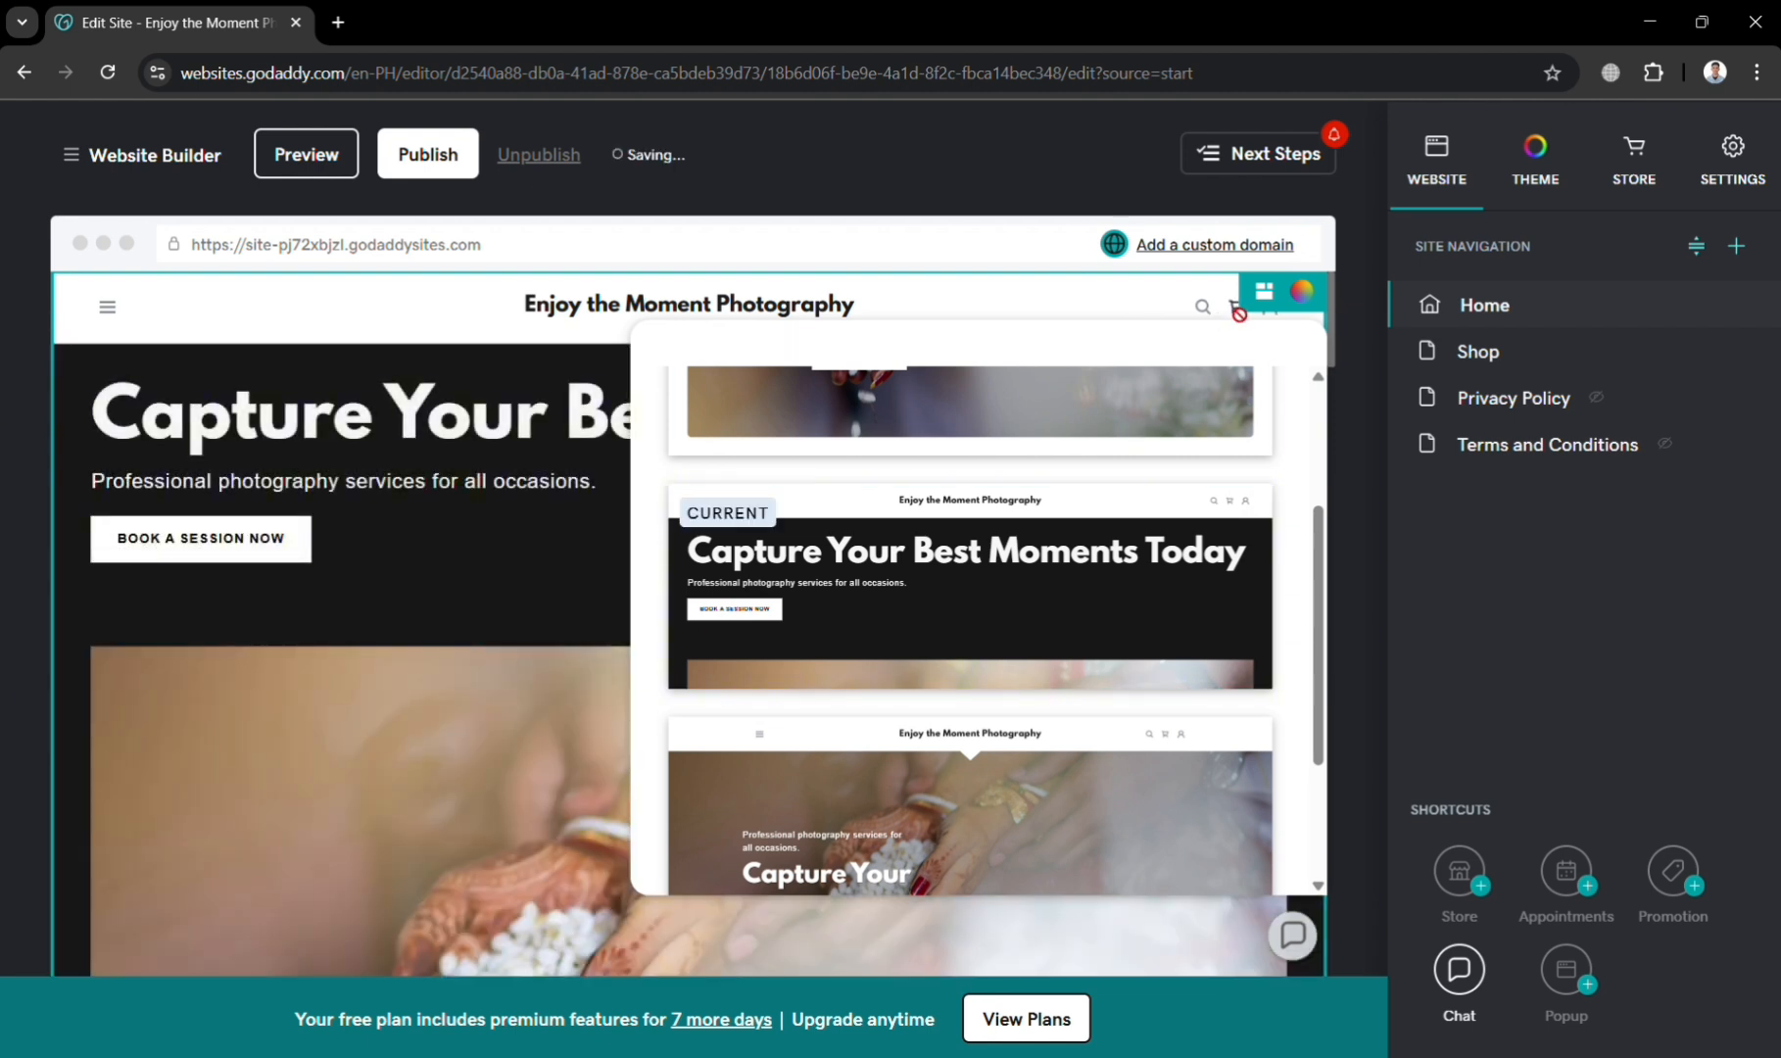
- Open the header's settings and set its background to light grey
scroll(1214, 682, up, 3)
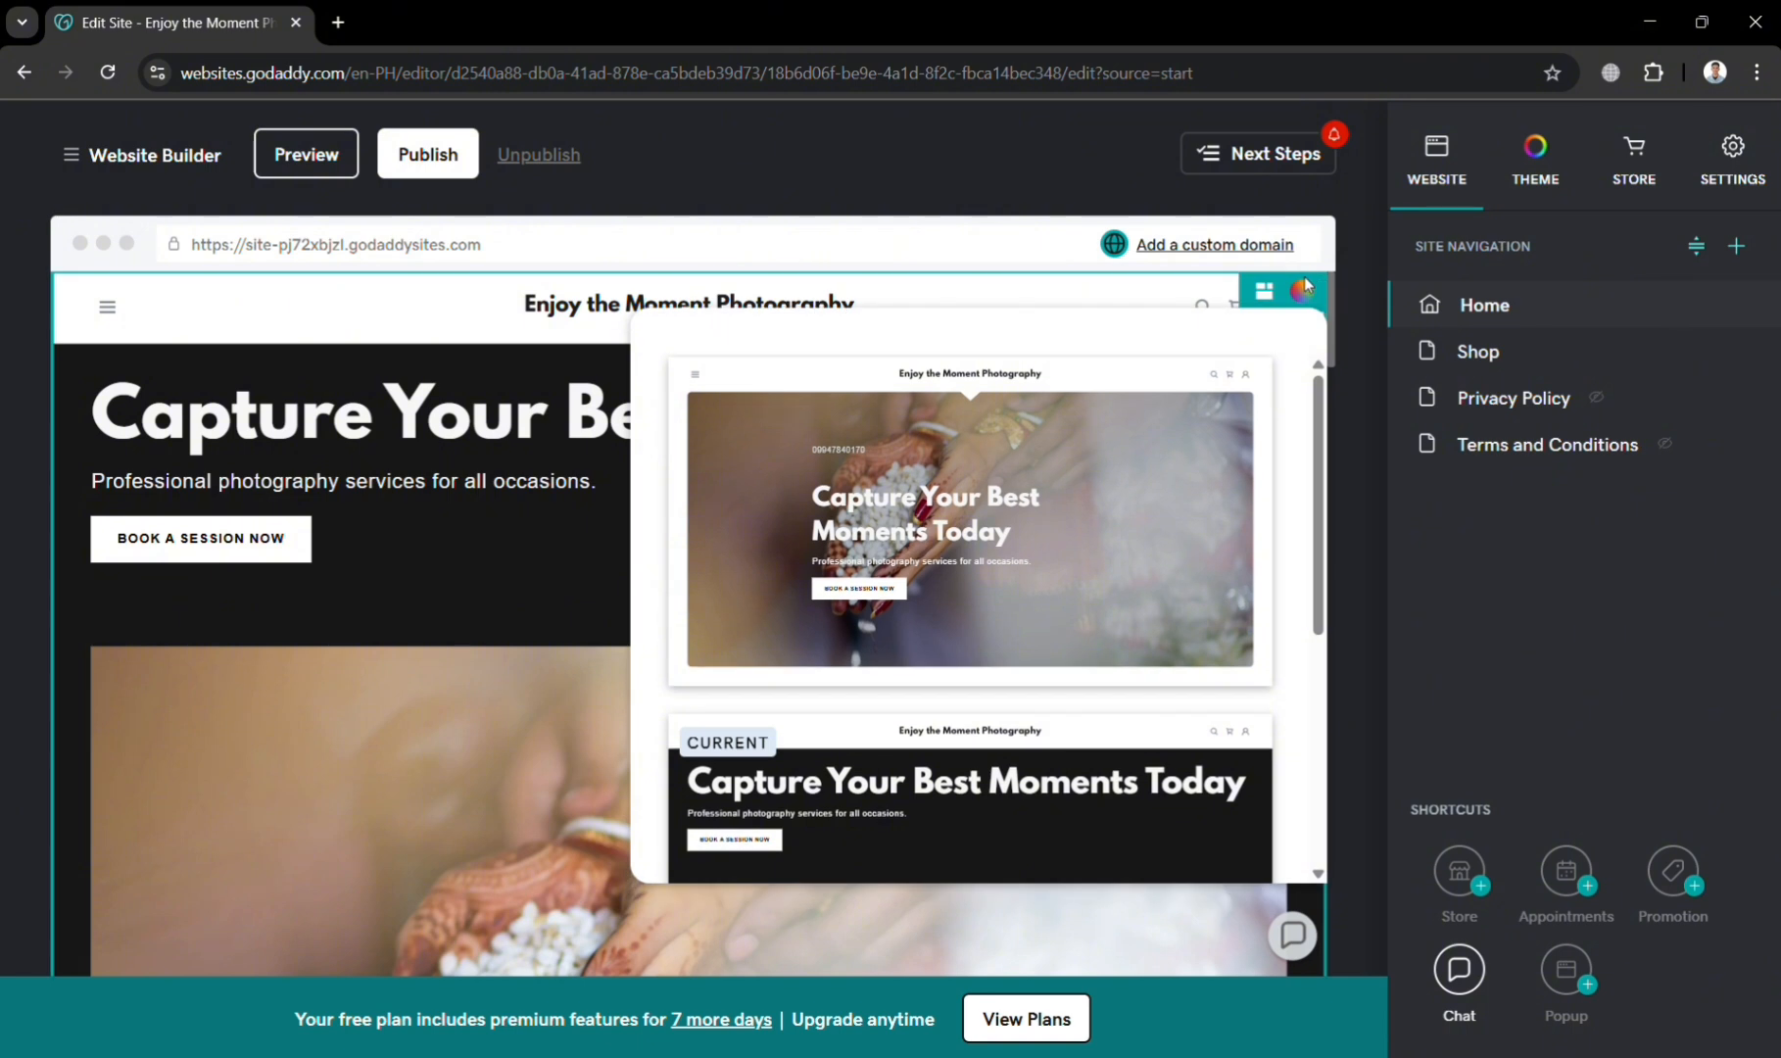
click(1291, 303)
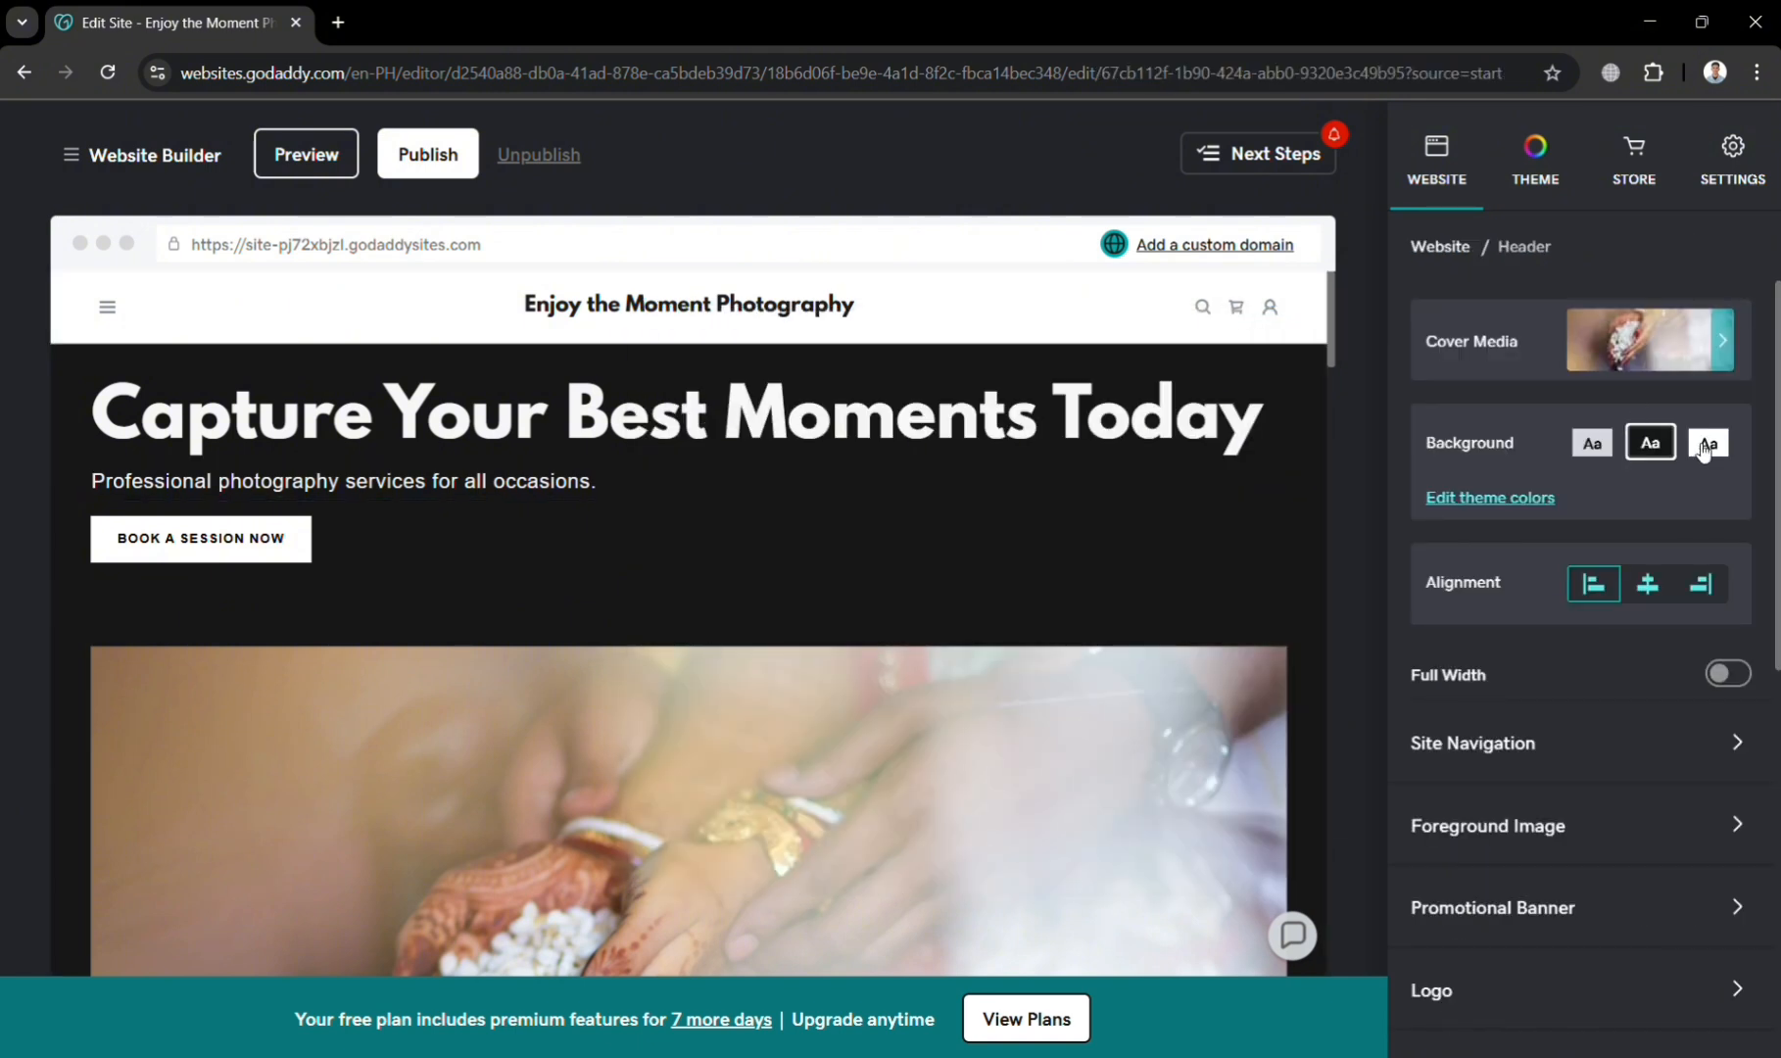
click(1590, 443)
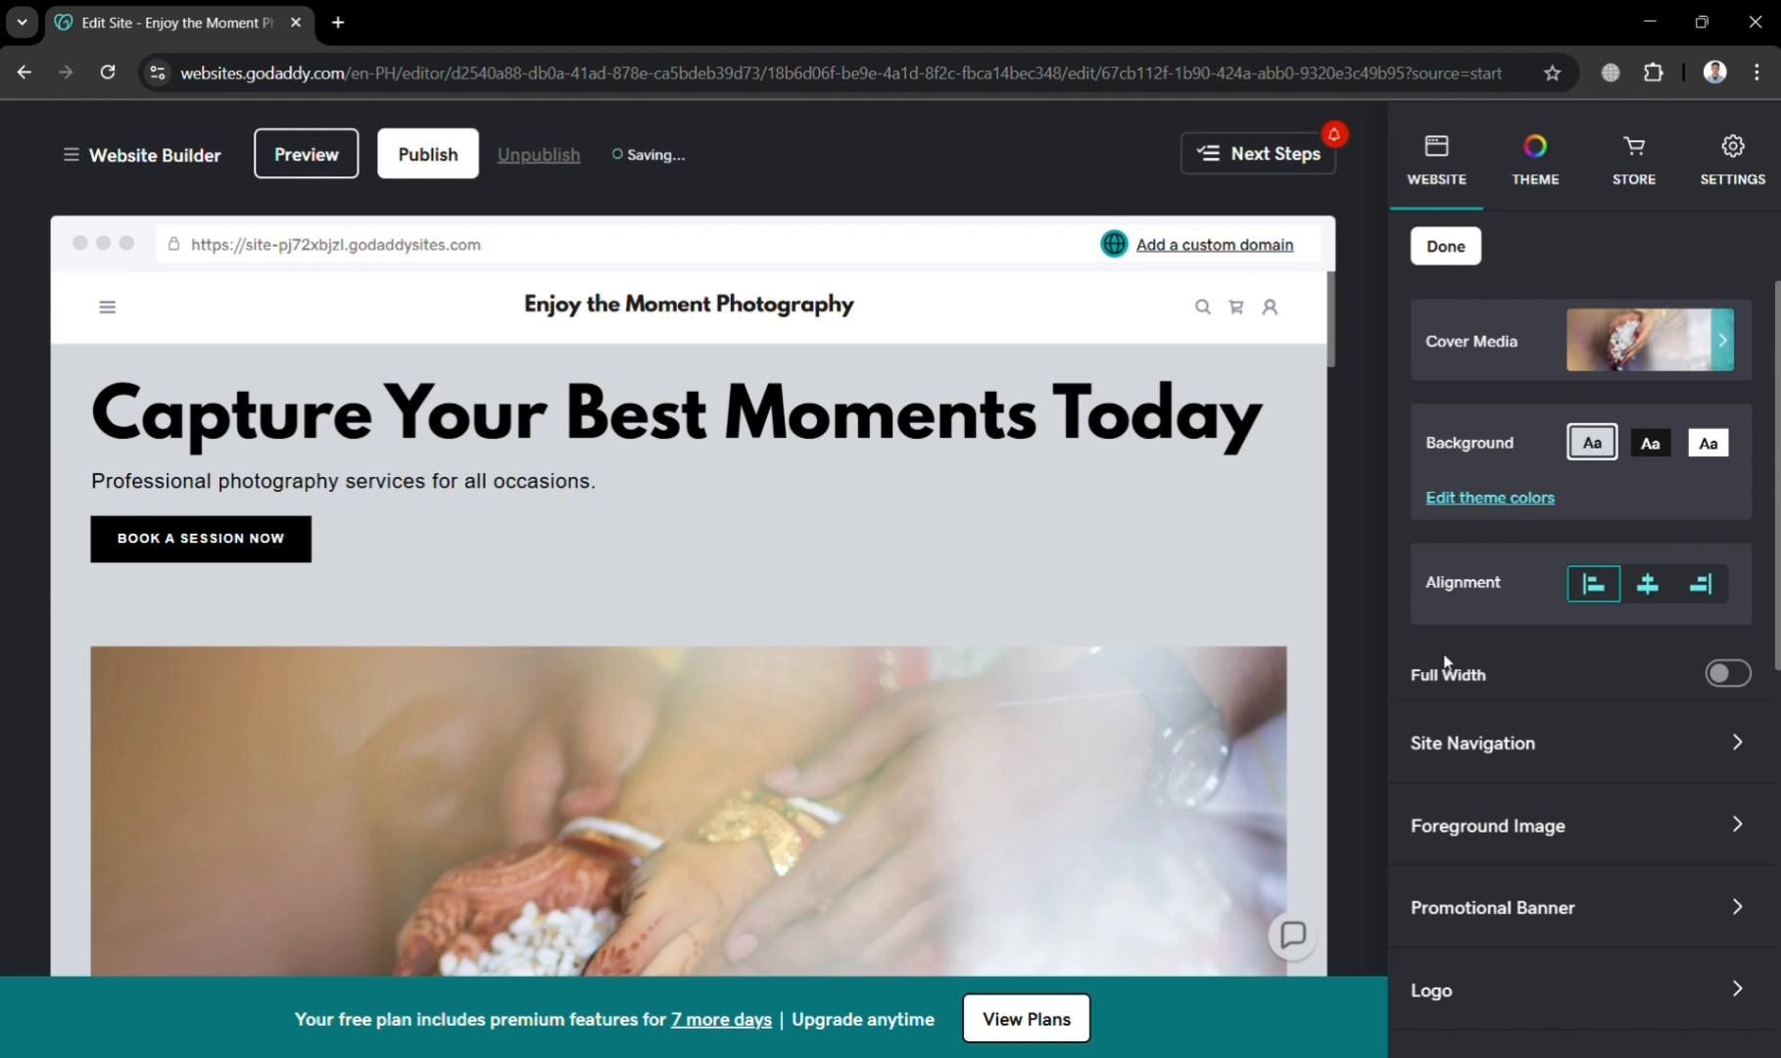
- Open the header's logo settings and make the "Enjoy the Moment Photography" text logo moderately larger
scroll(1641, 752, down, 5)
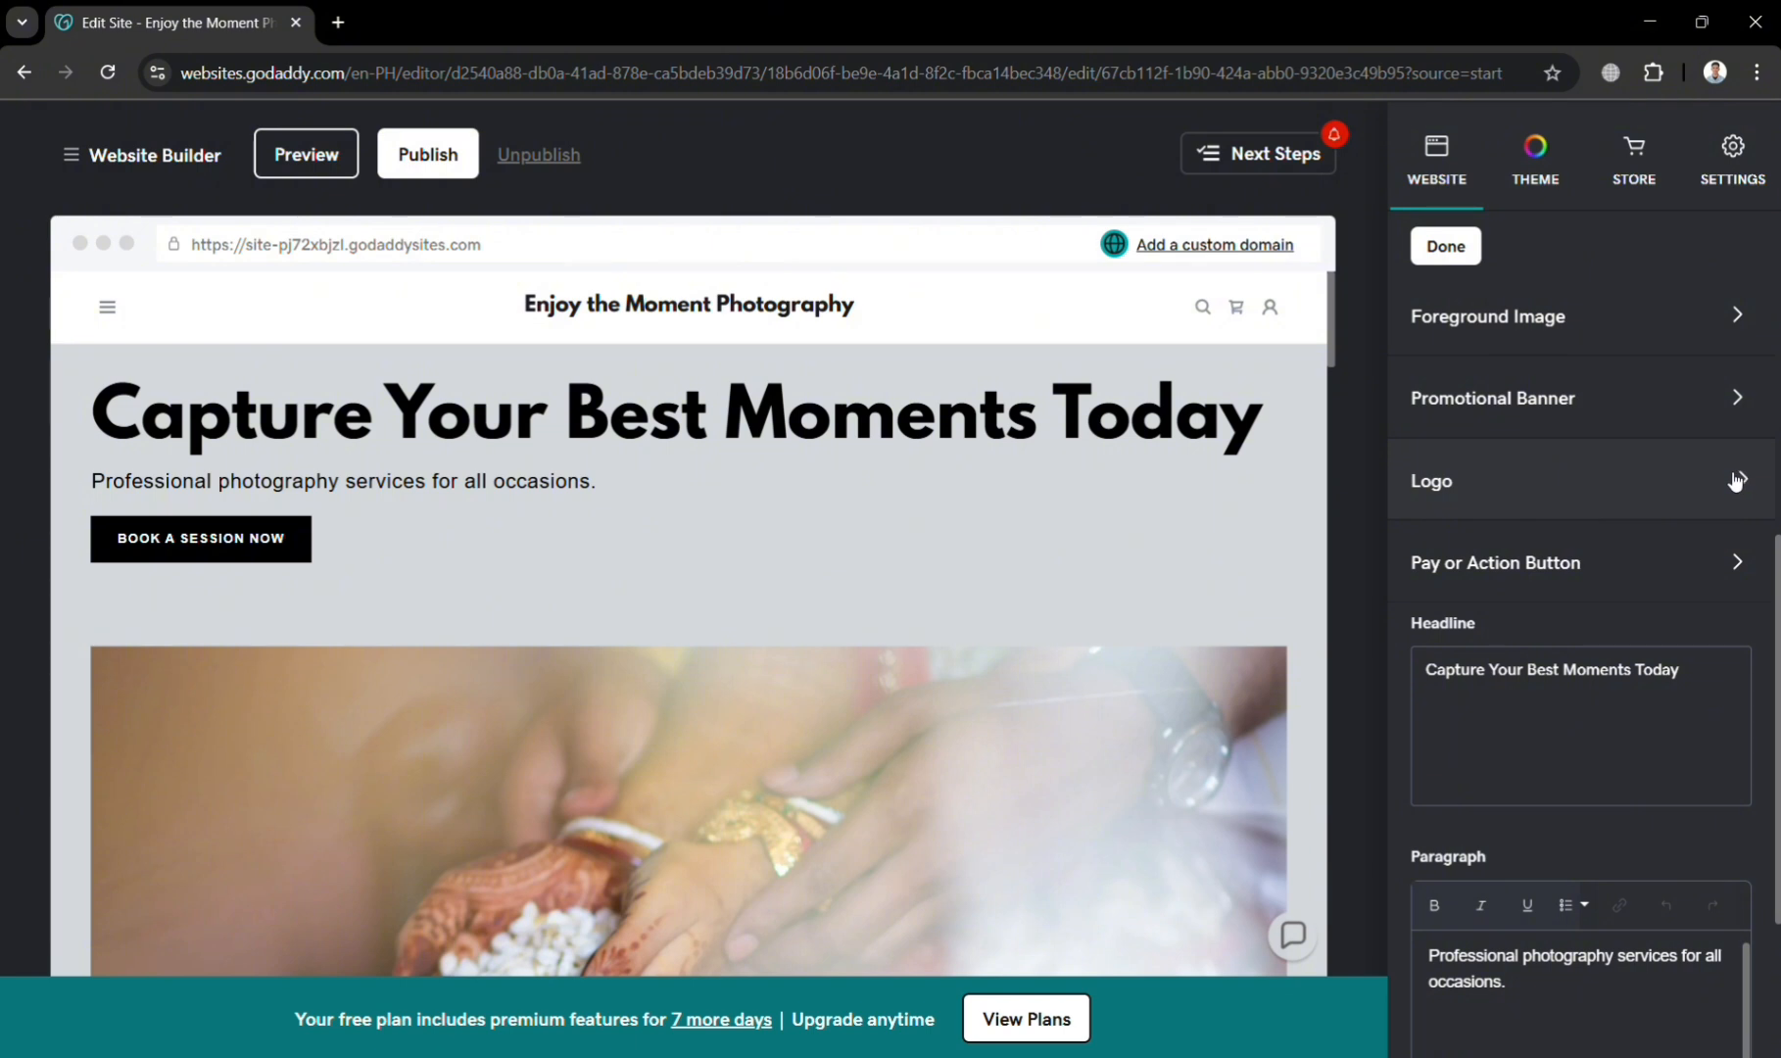
click(1735, 480)
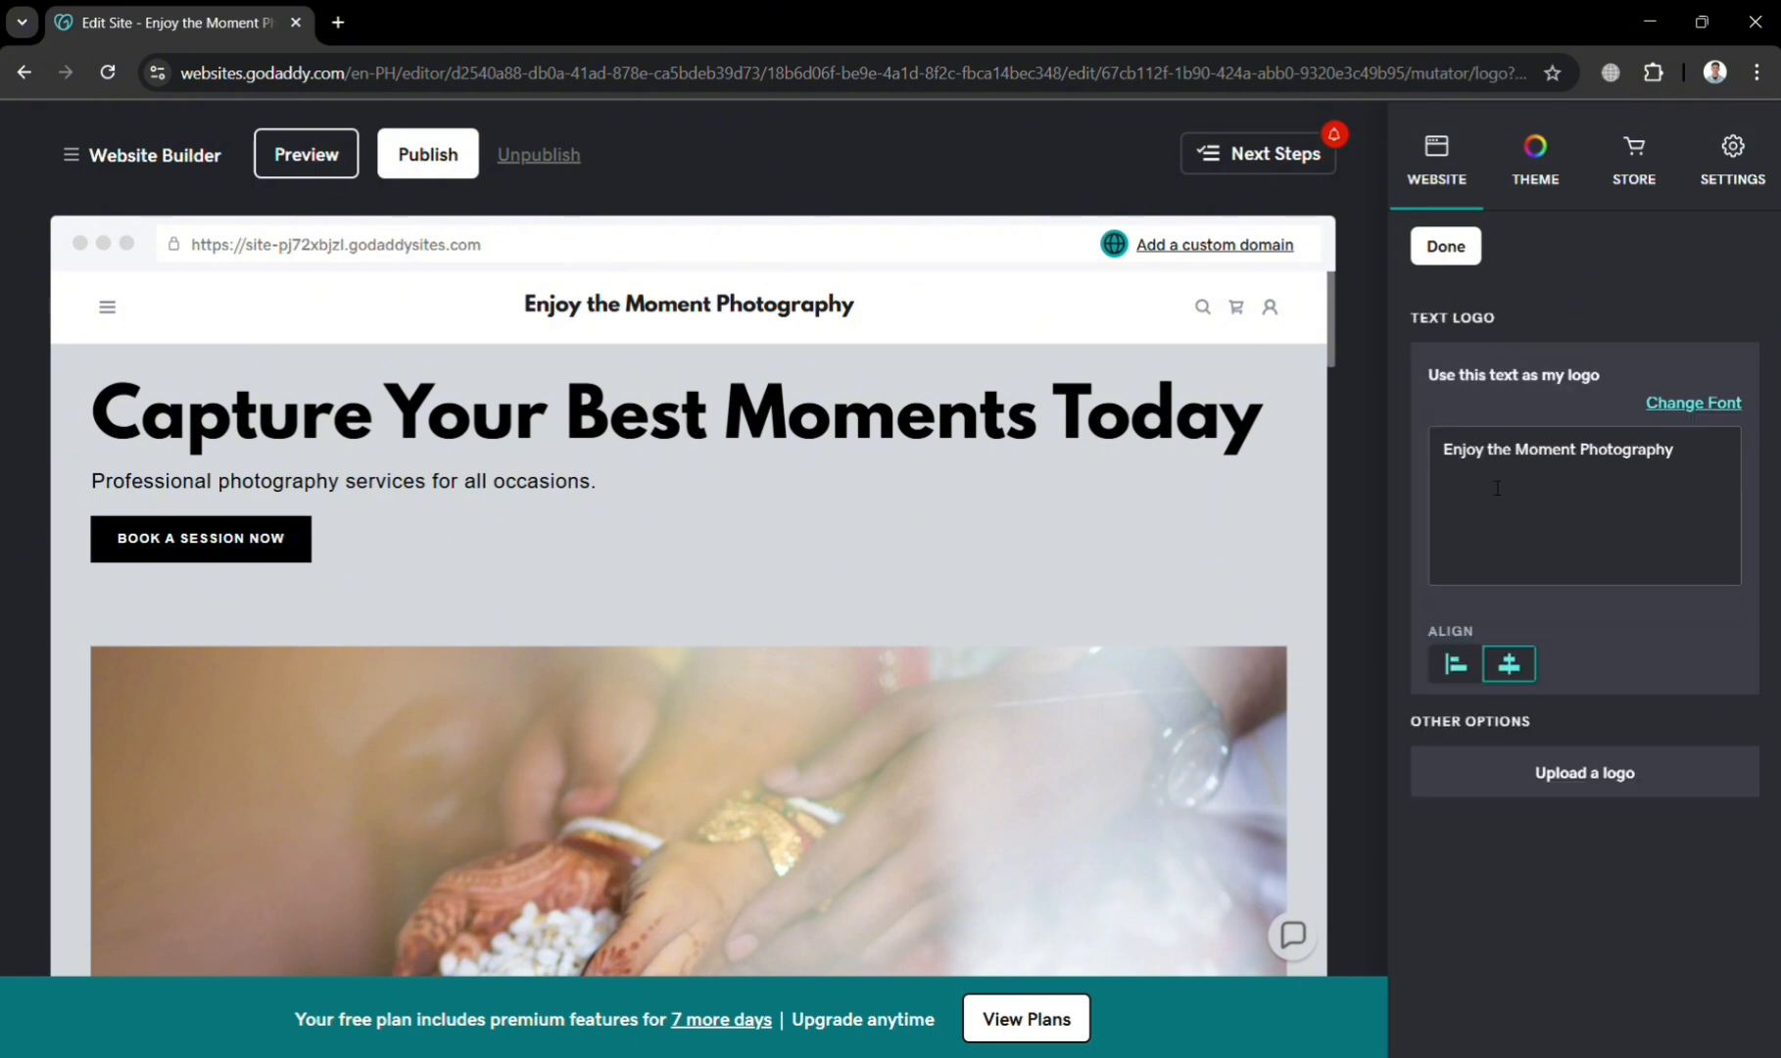
click(818, 326)
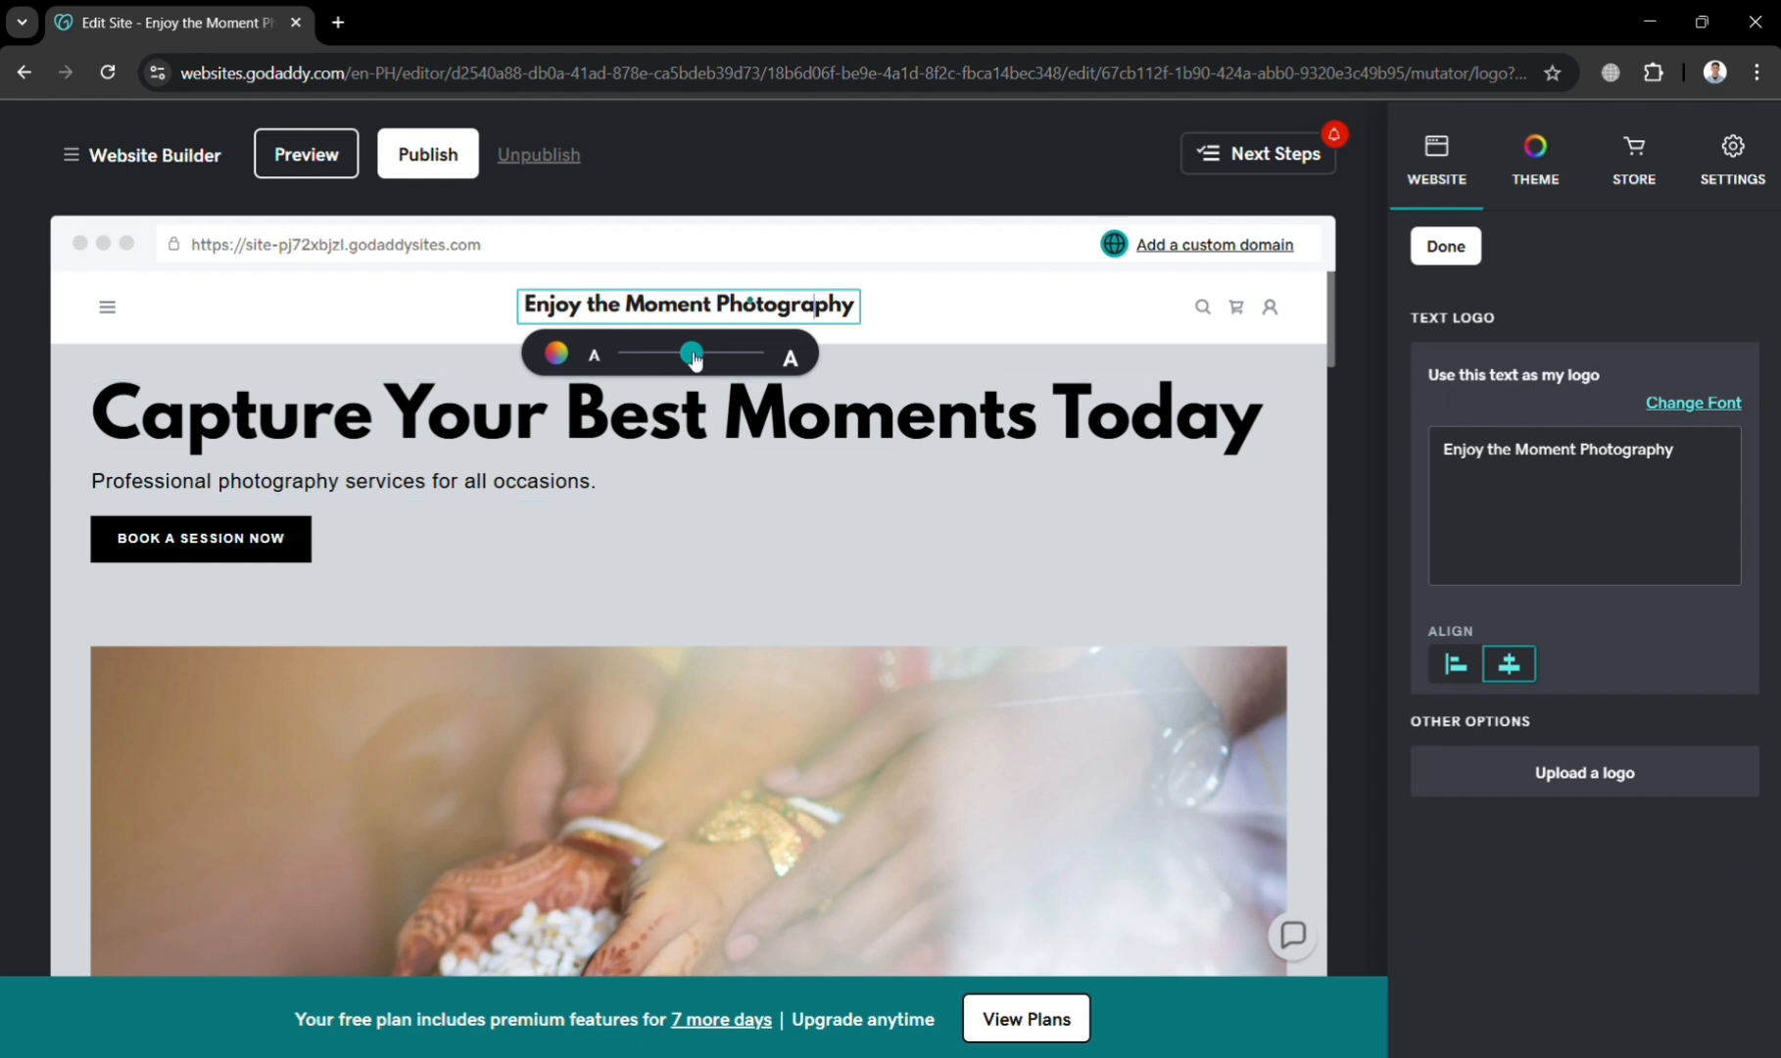
click(741, 359)
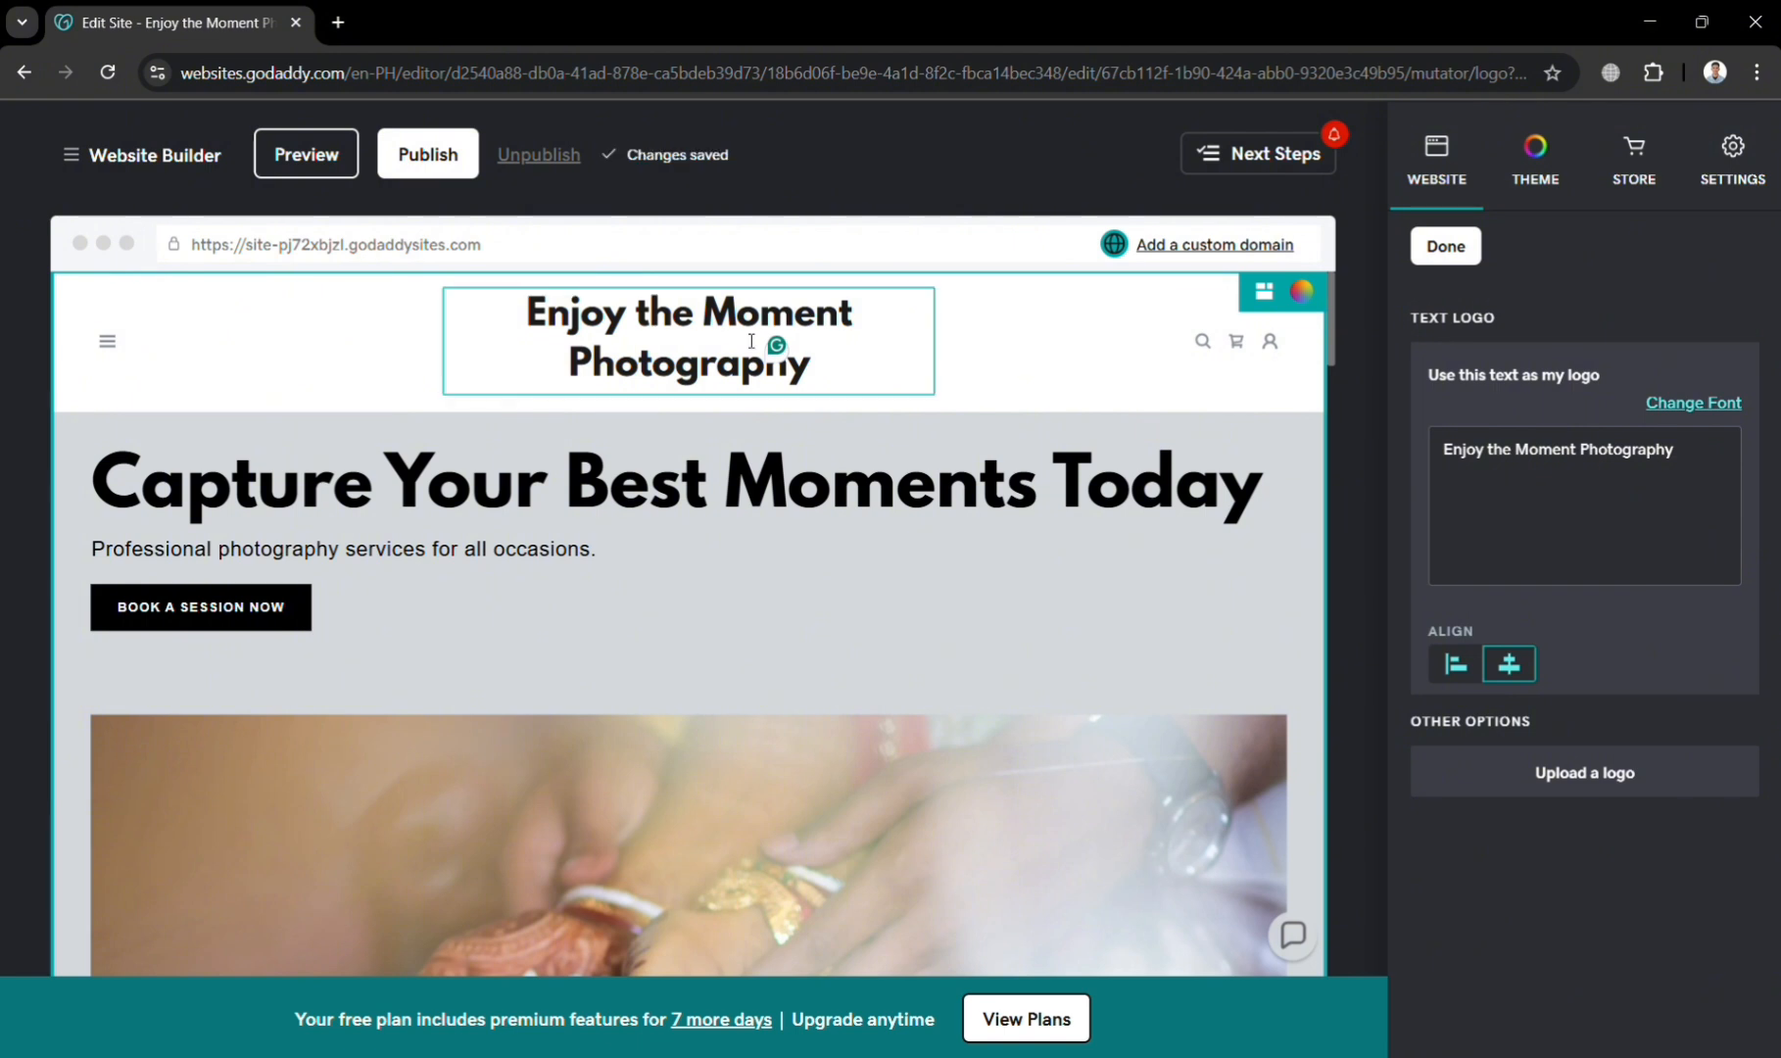
click(626, 420)
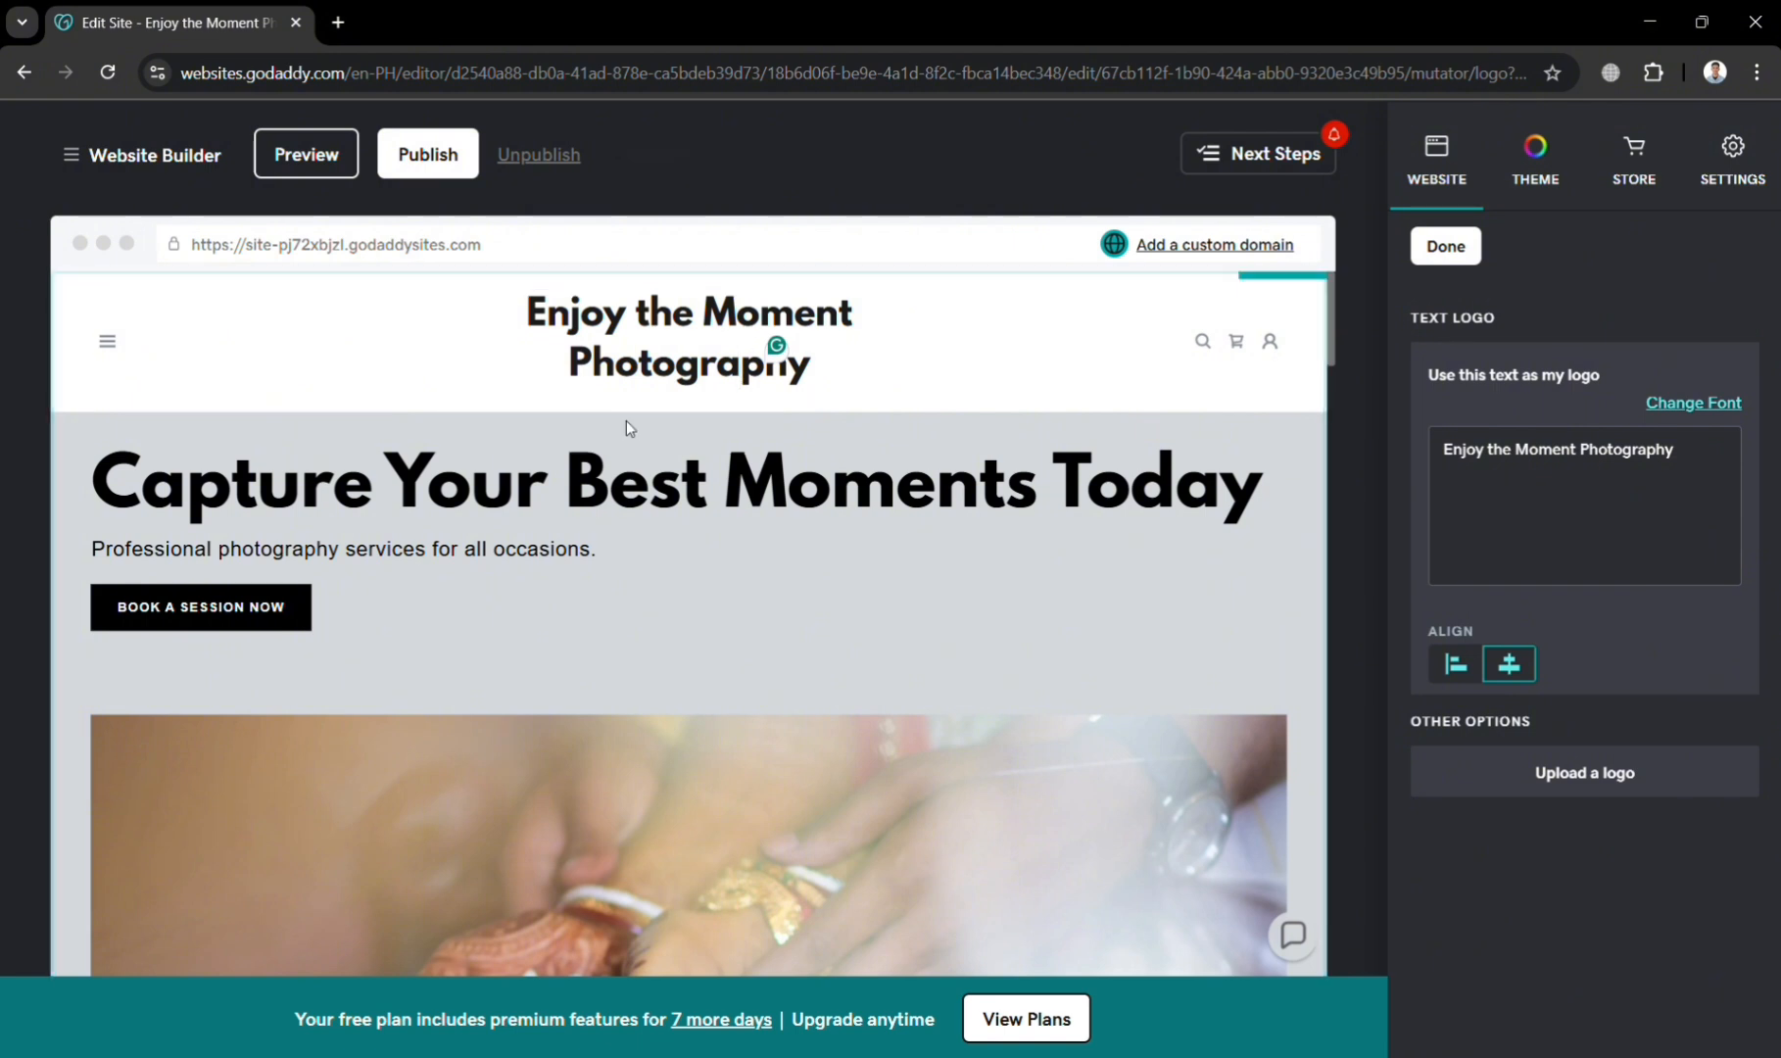
click(719, 335)
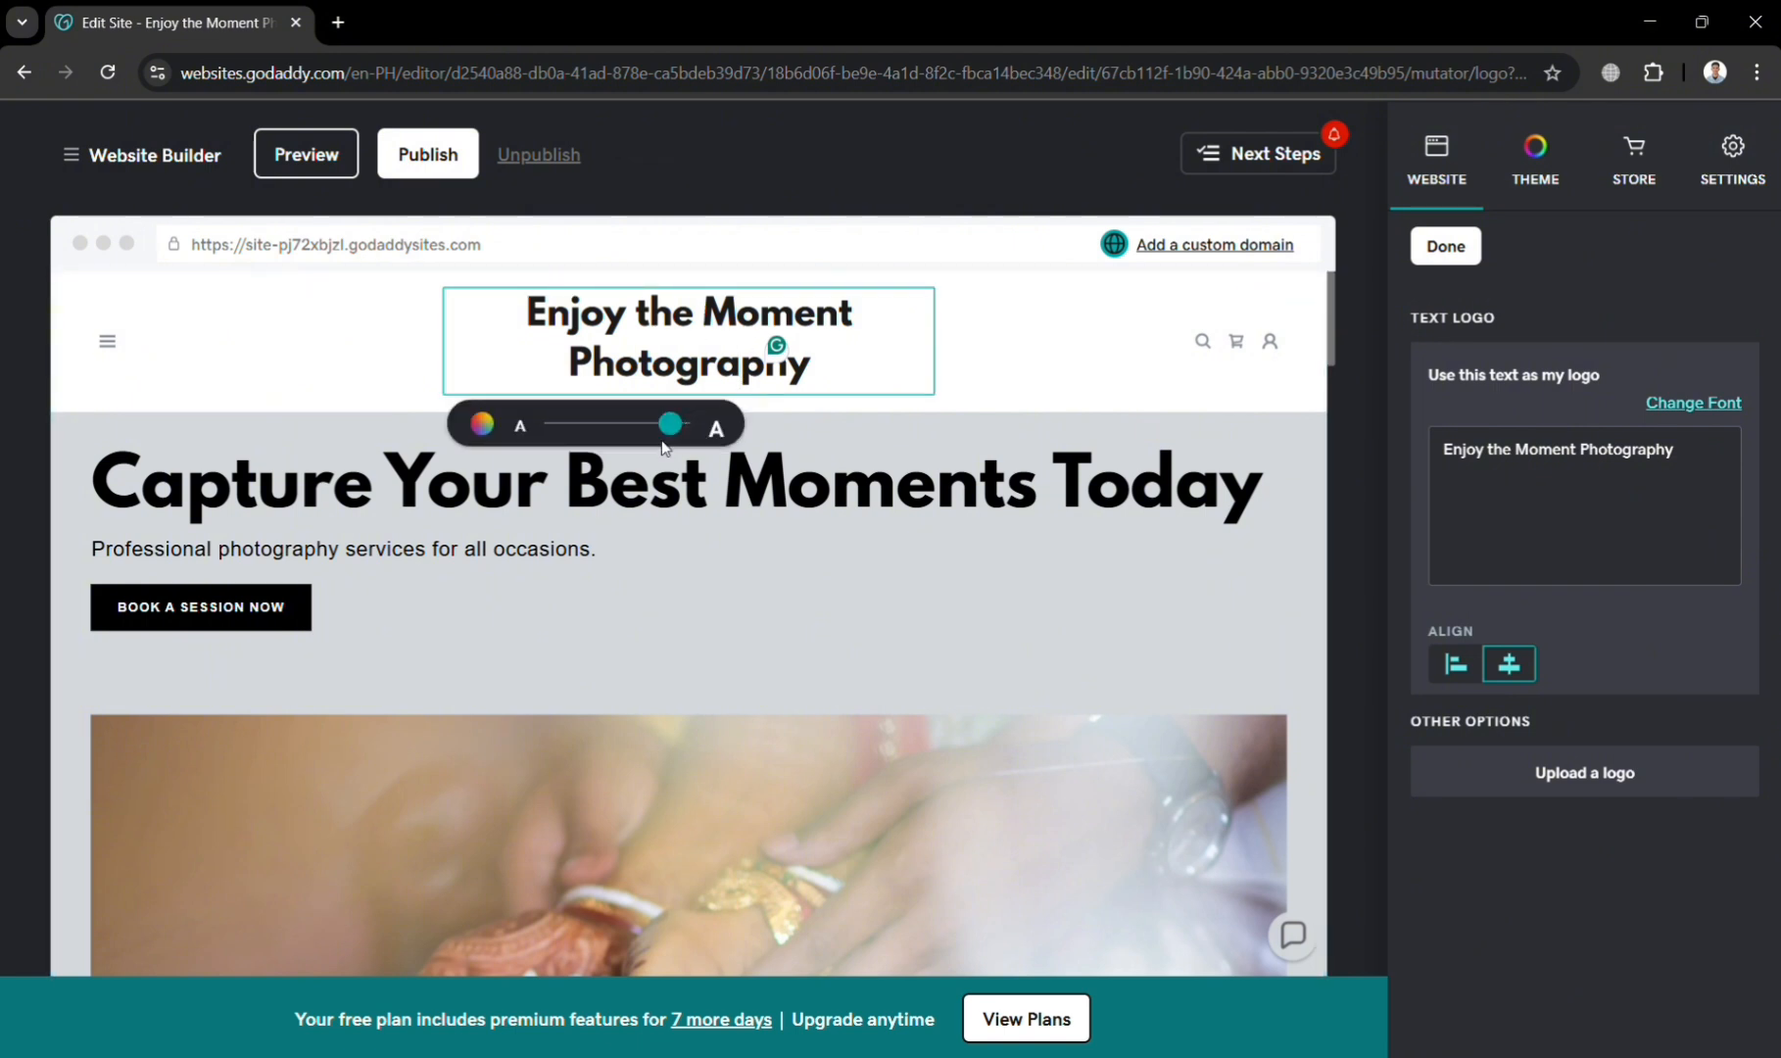
drag(683, 428, 641, 428)
- Replace the header's cover image with the iStock photo of two people in armchairs holding steering wheels
click(977, 754)
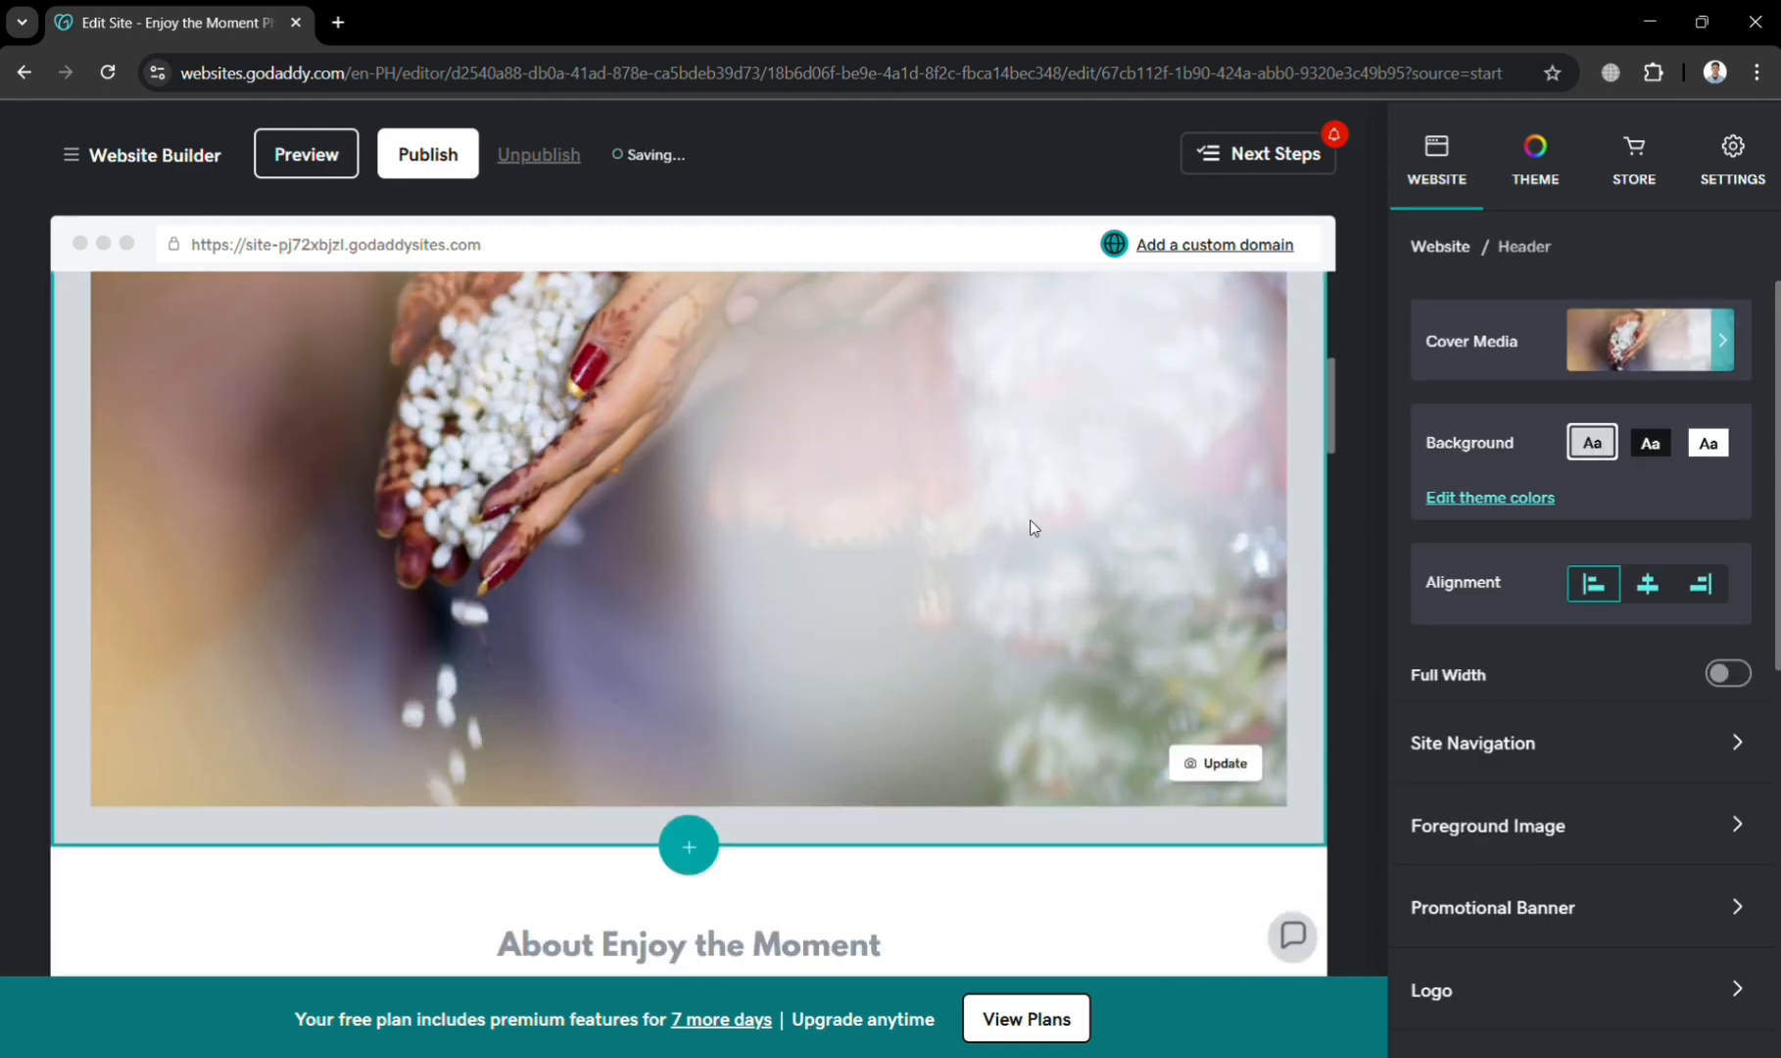
click(1696, 368)
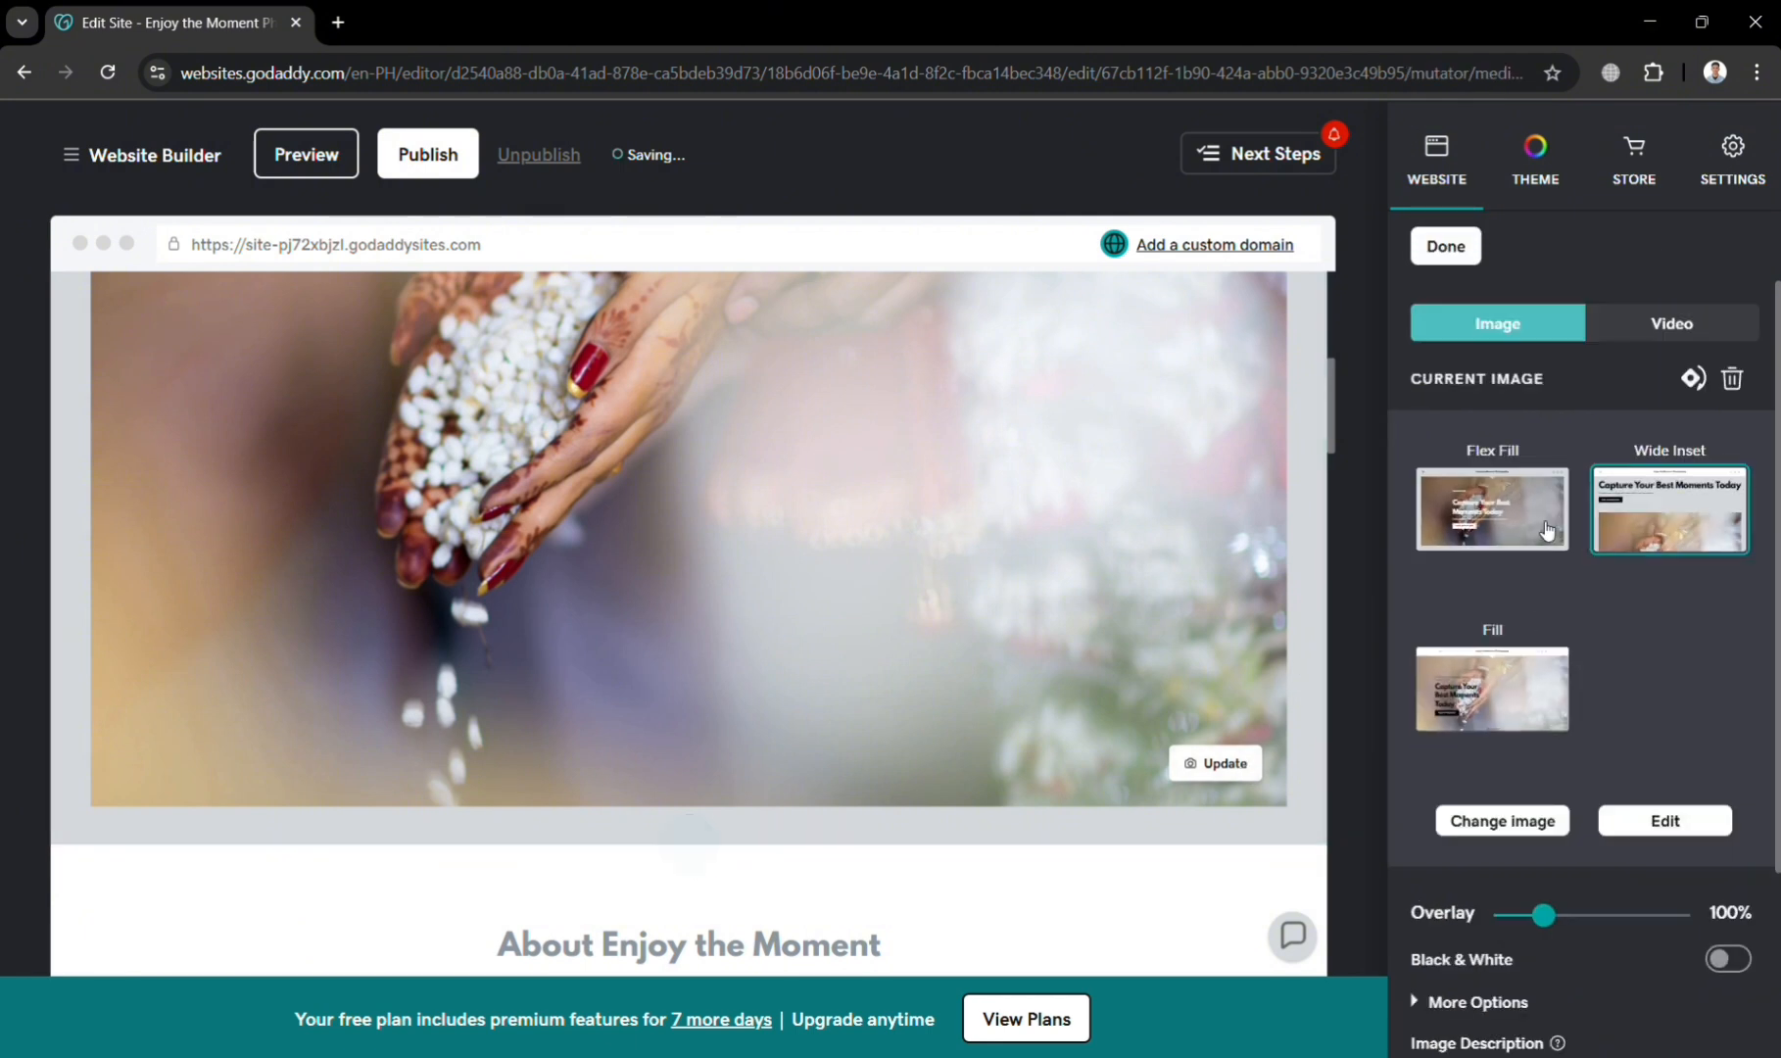
scroll(1541, 757, down, 1)
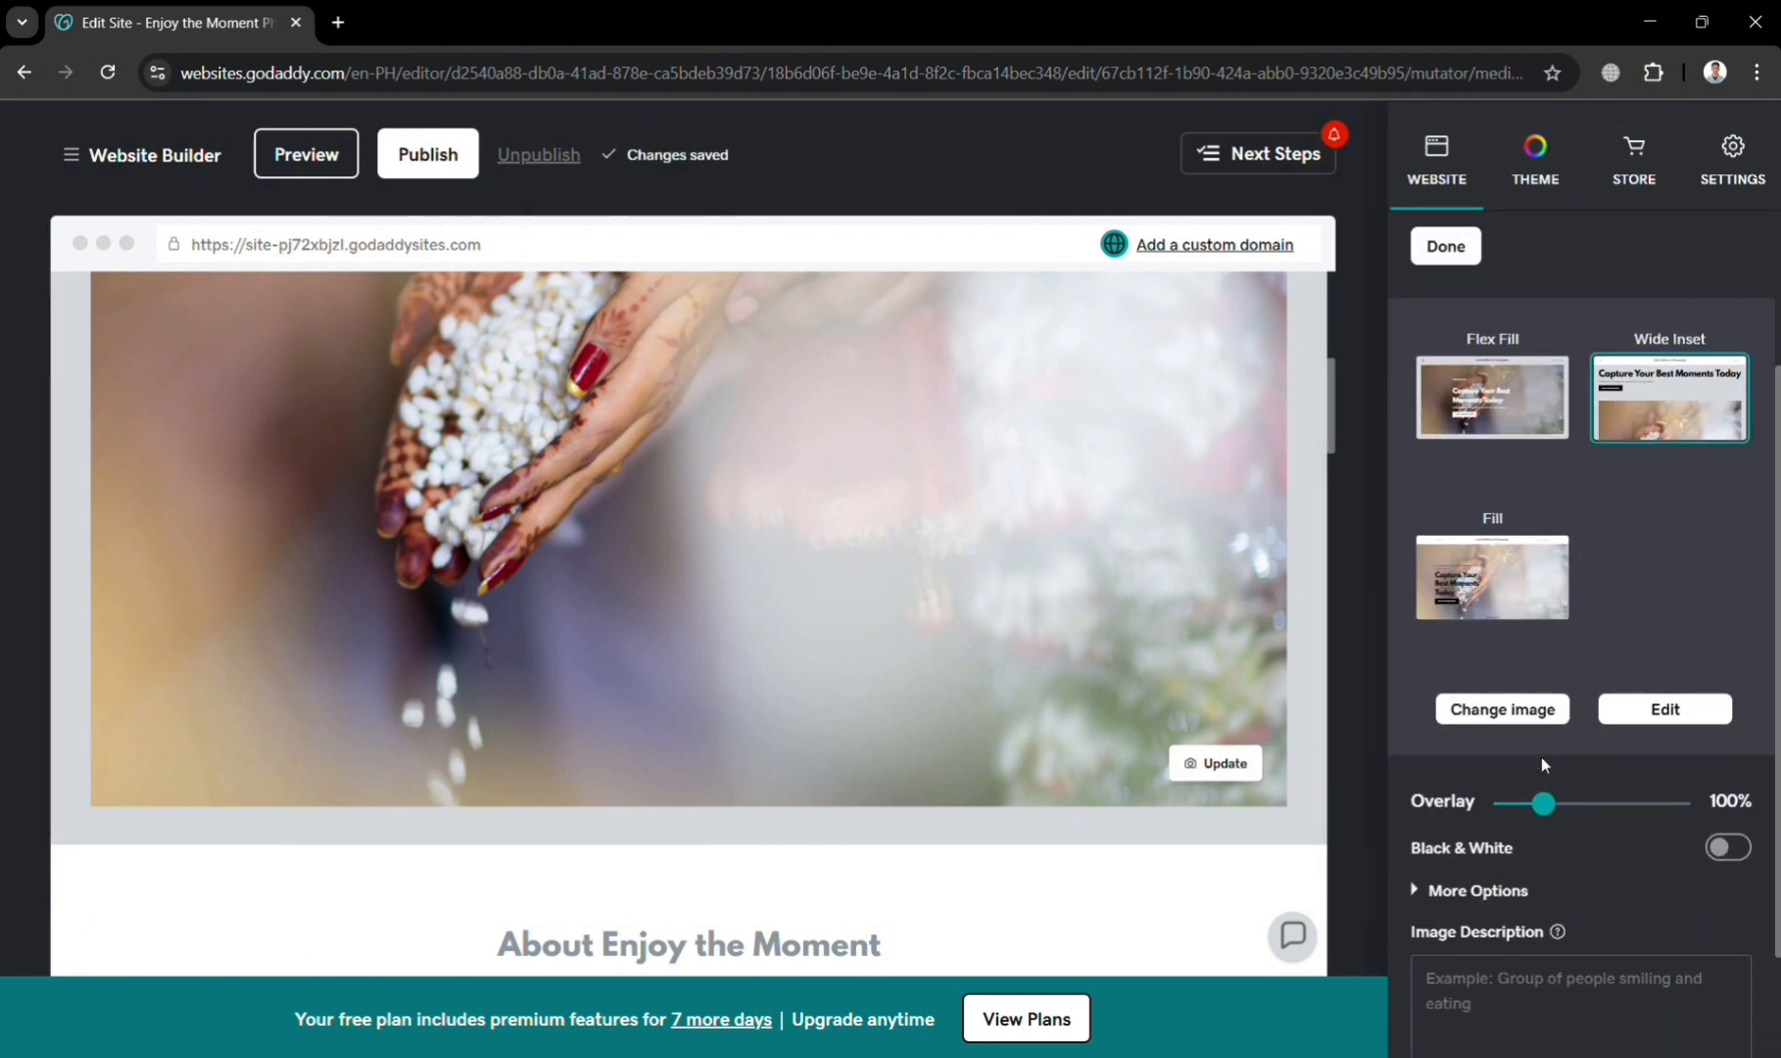
click(1513, 711)
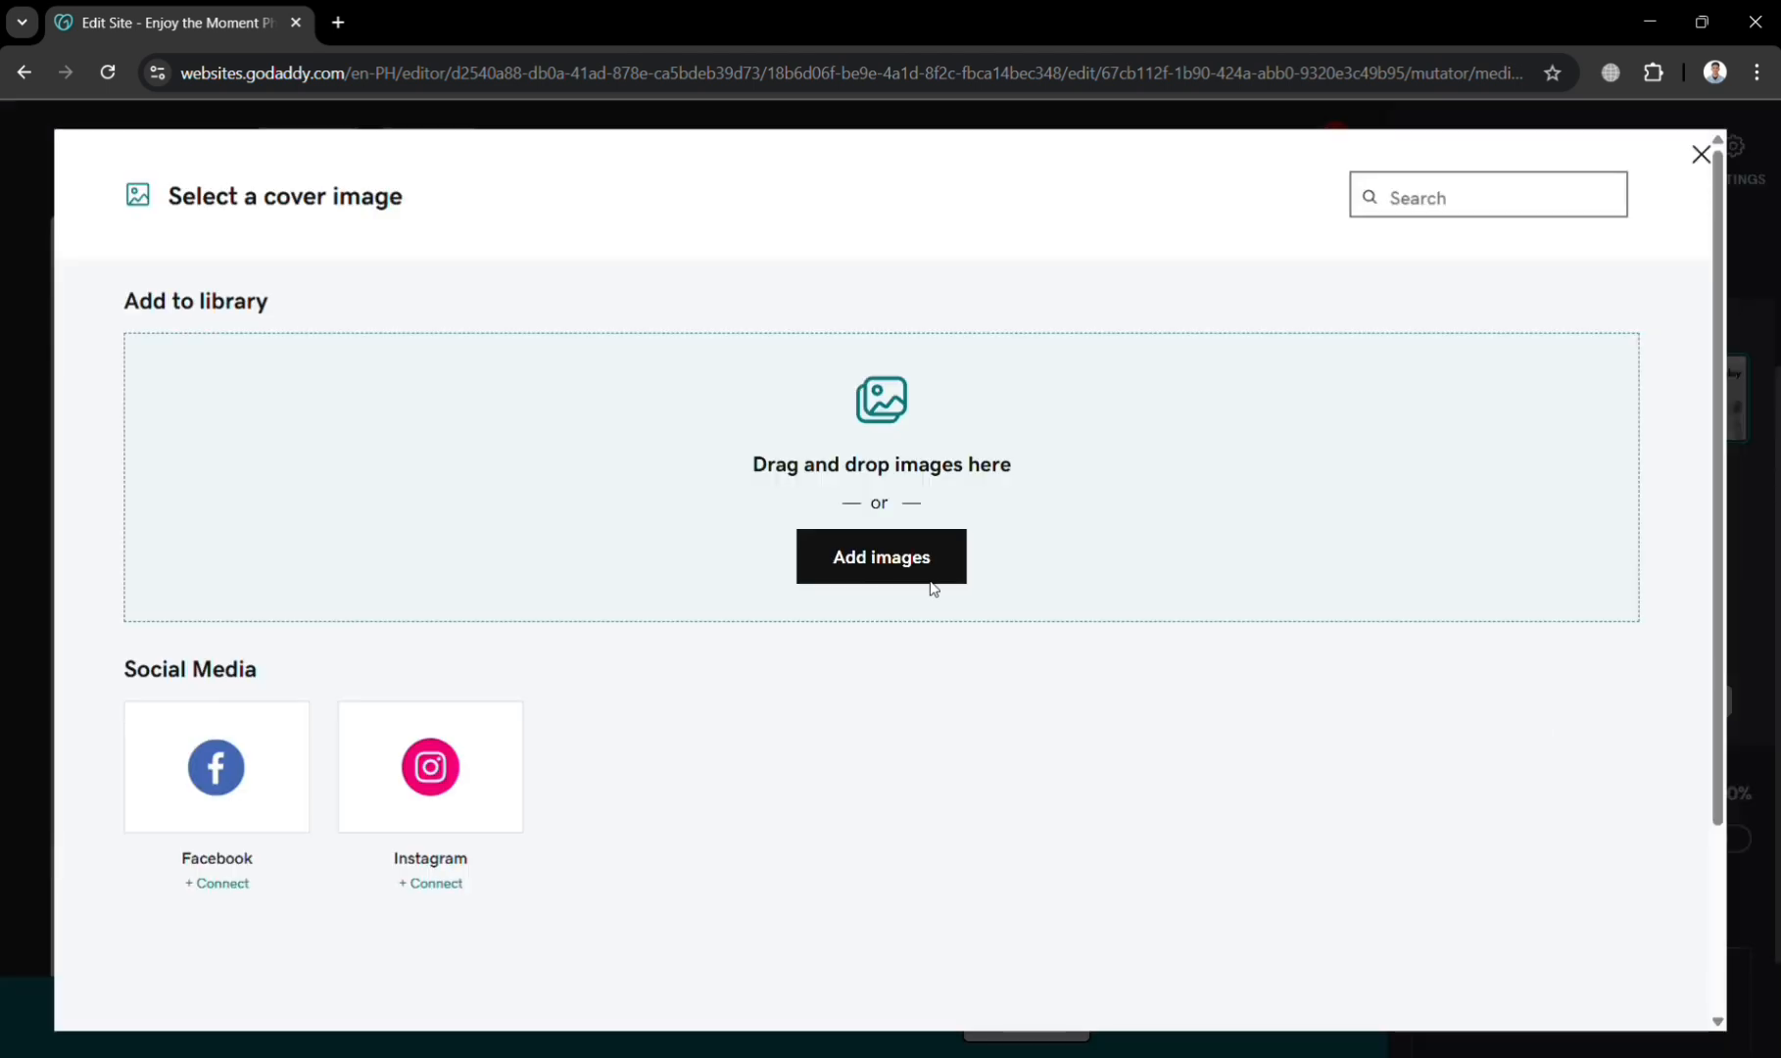
scroll(274, 867, down, 3)
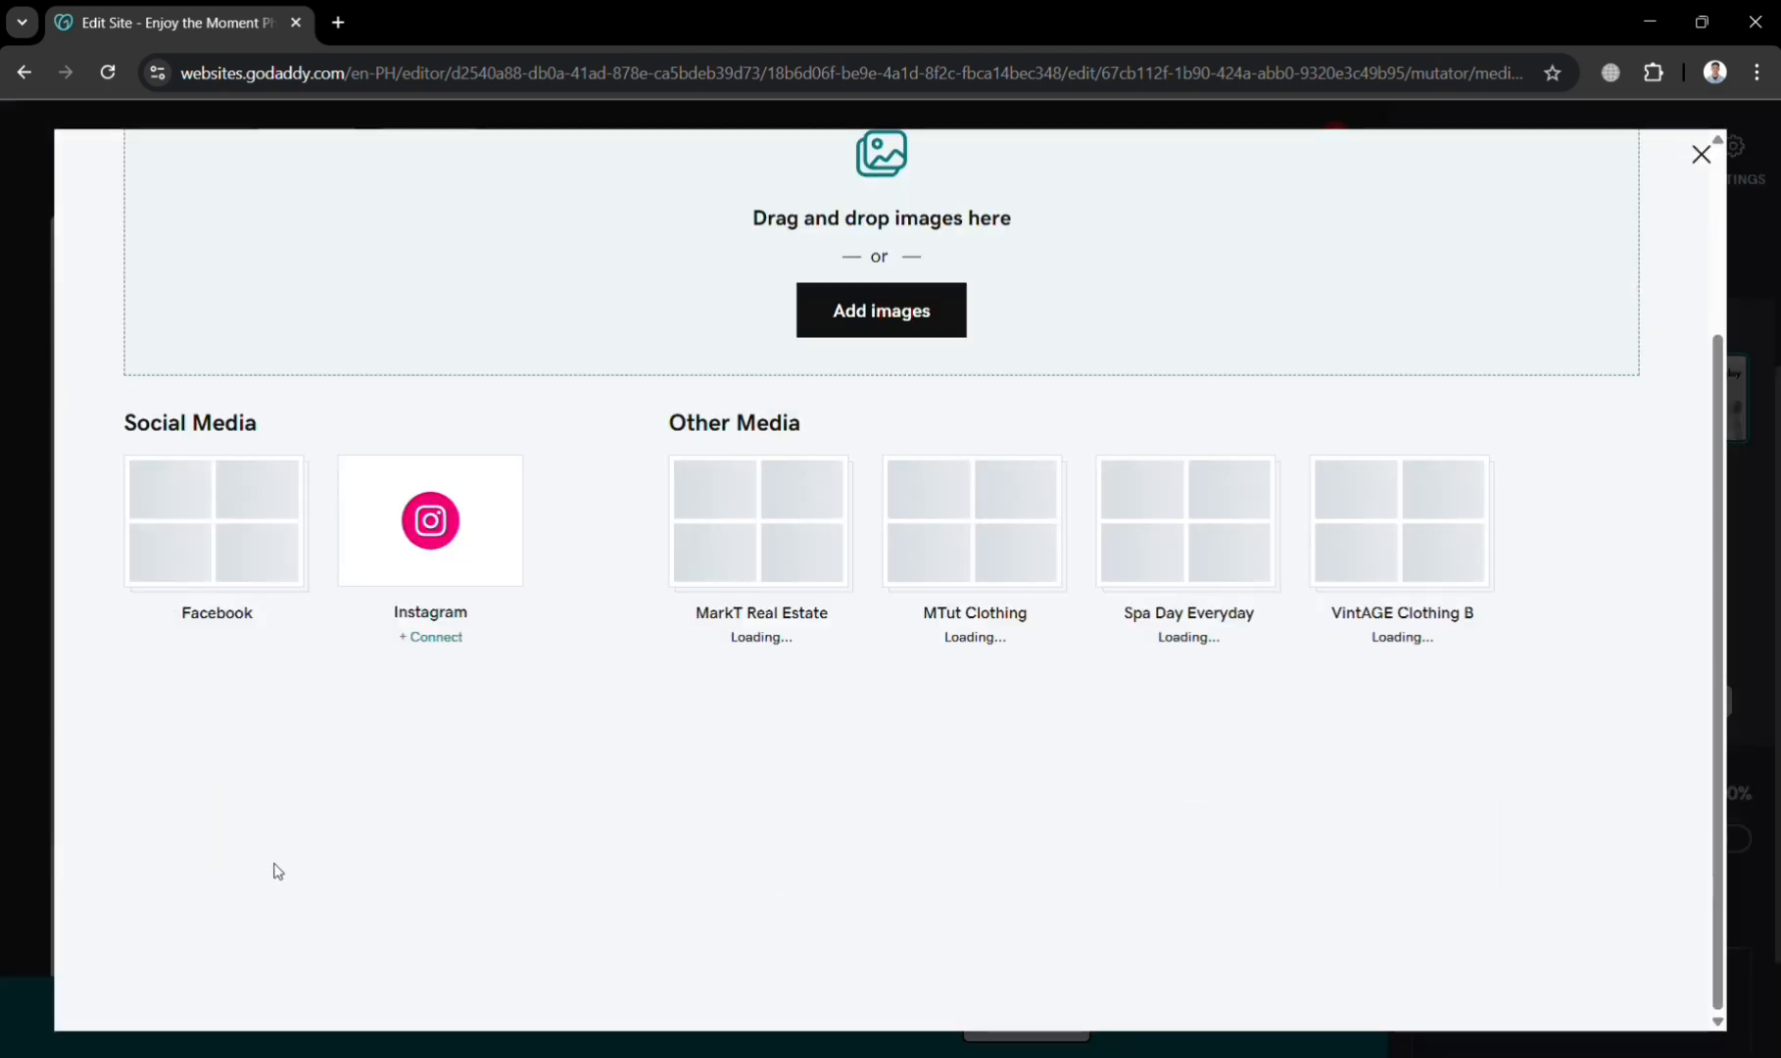
scroll(600, 739, up, 3)
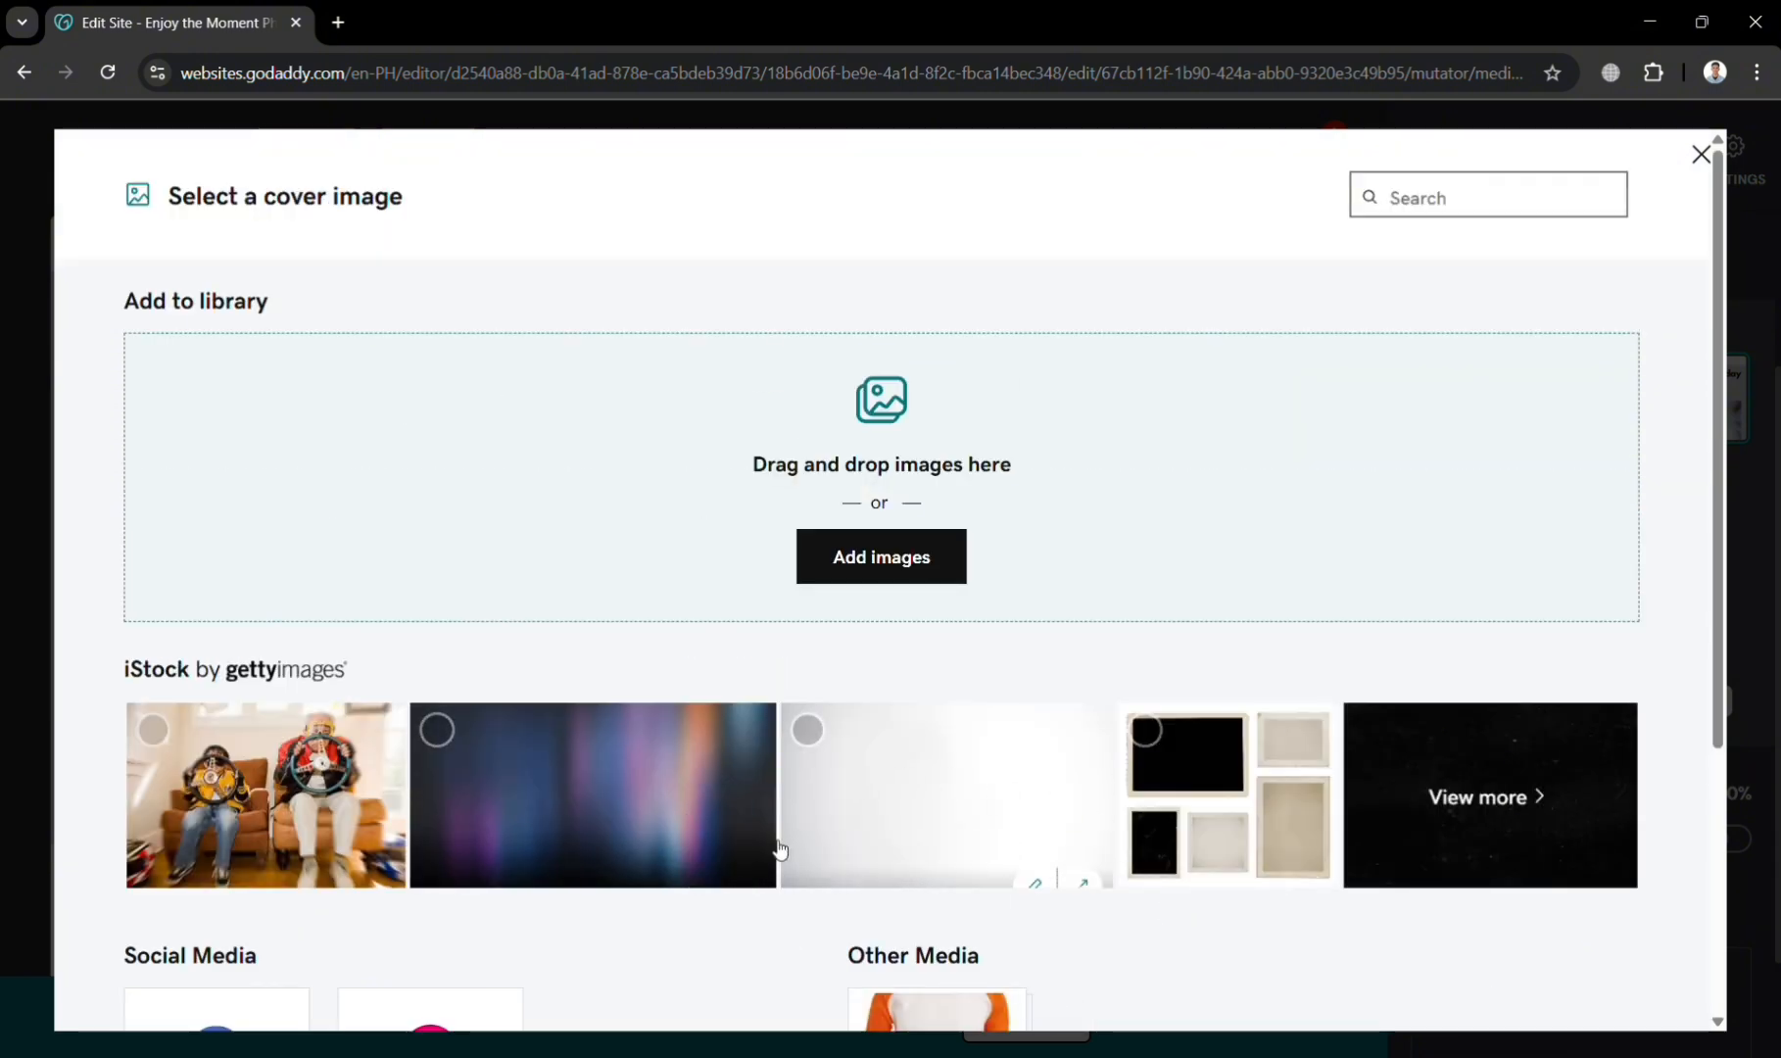
scroll(1200, 819, down, 4)
scroll(1200, 819, up, 4)
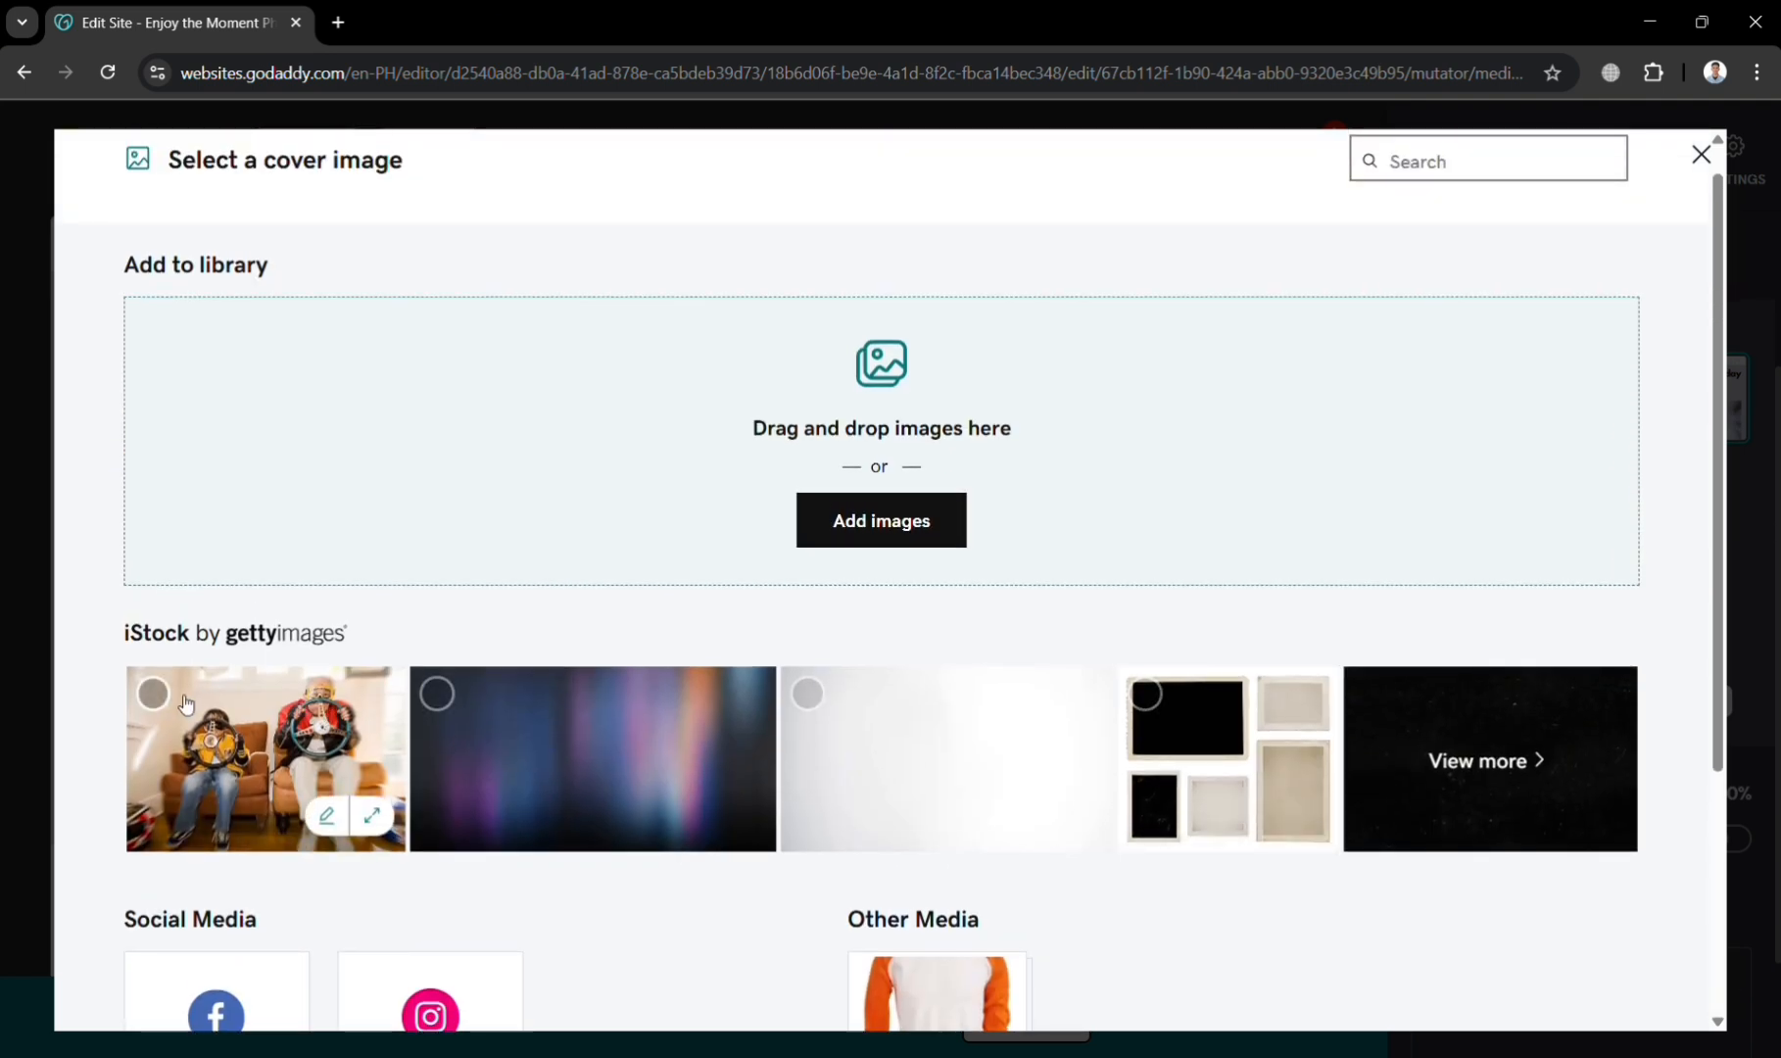
click(186, 703)
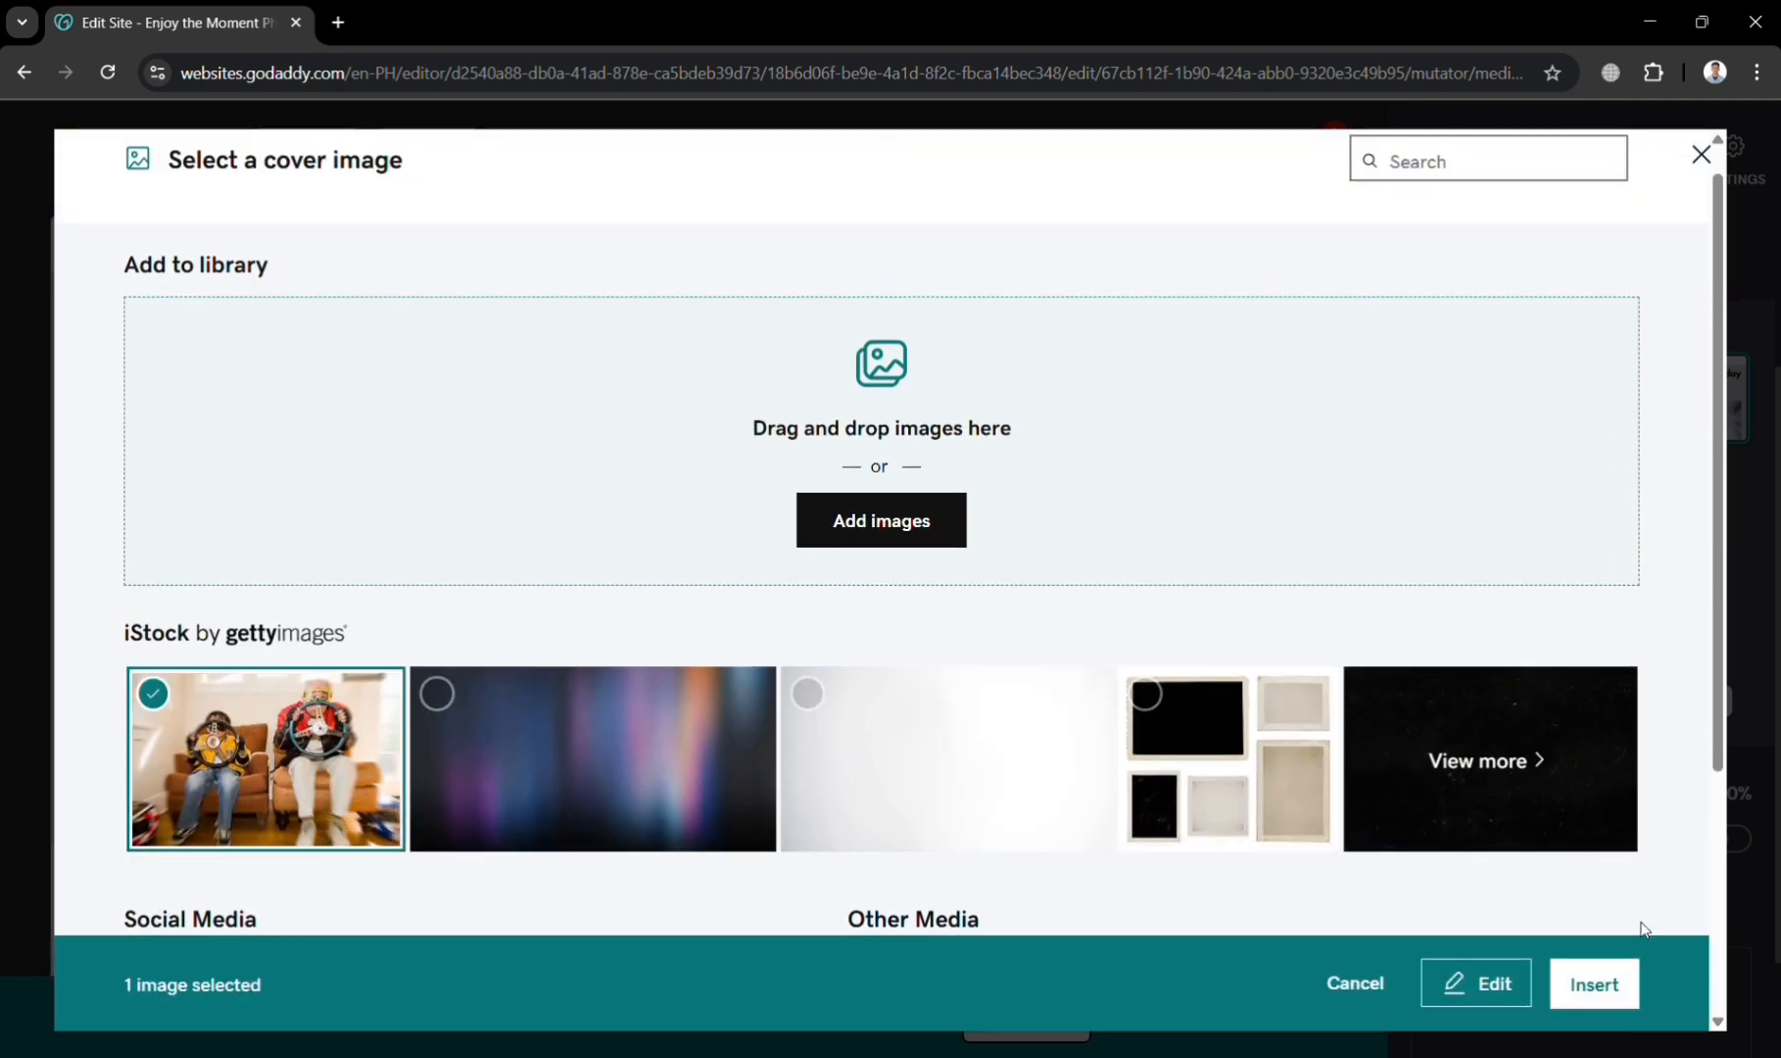
click(1592, 1009)
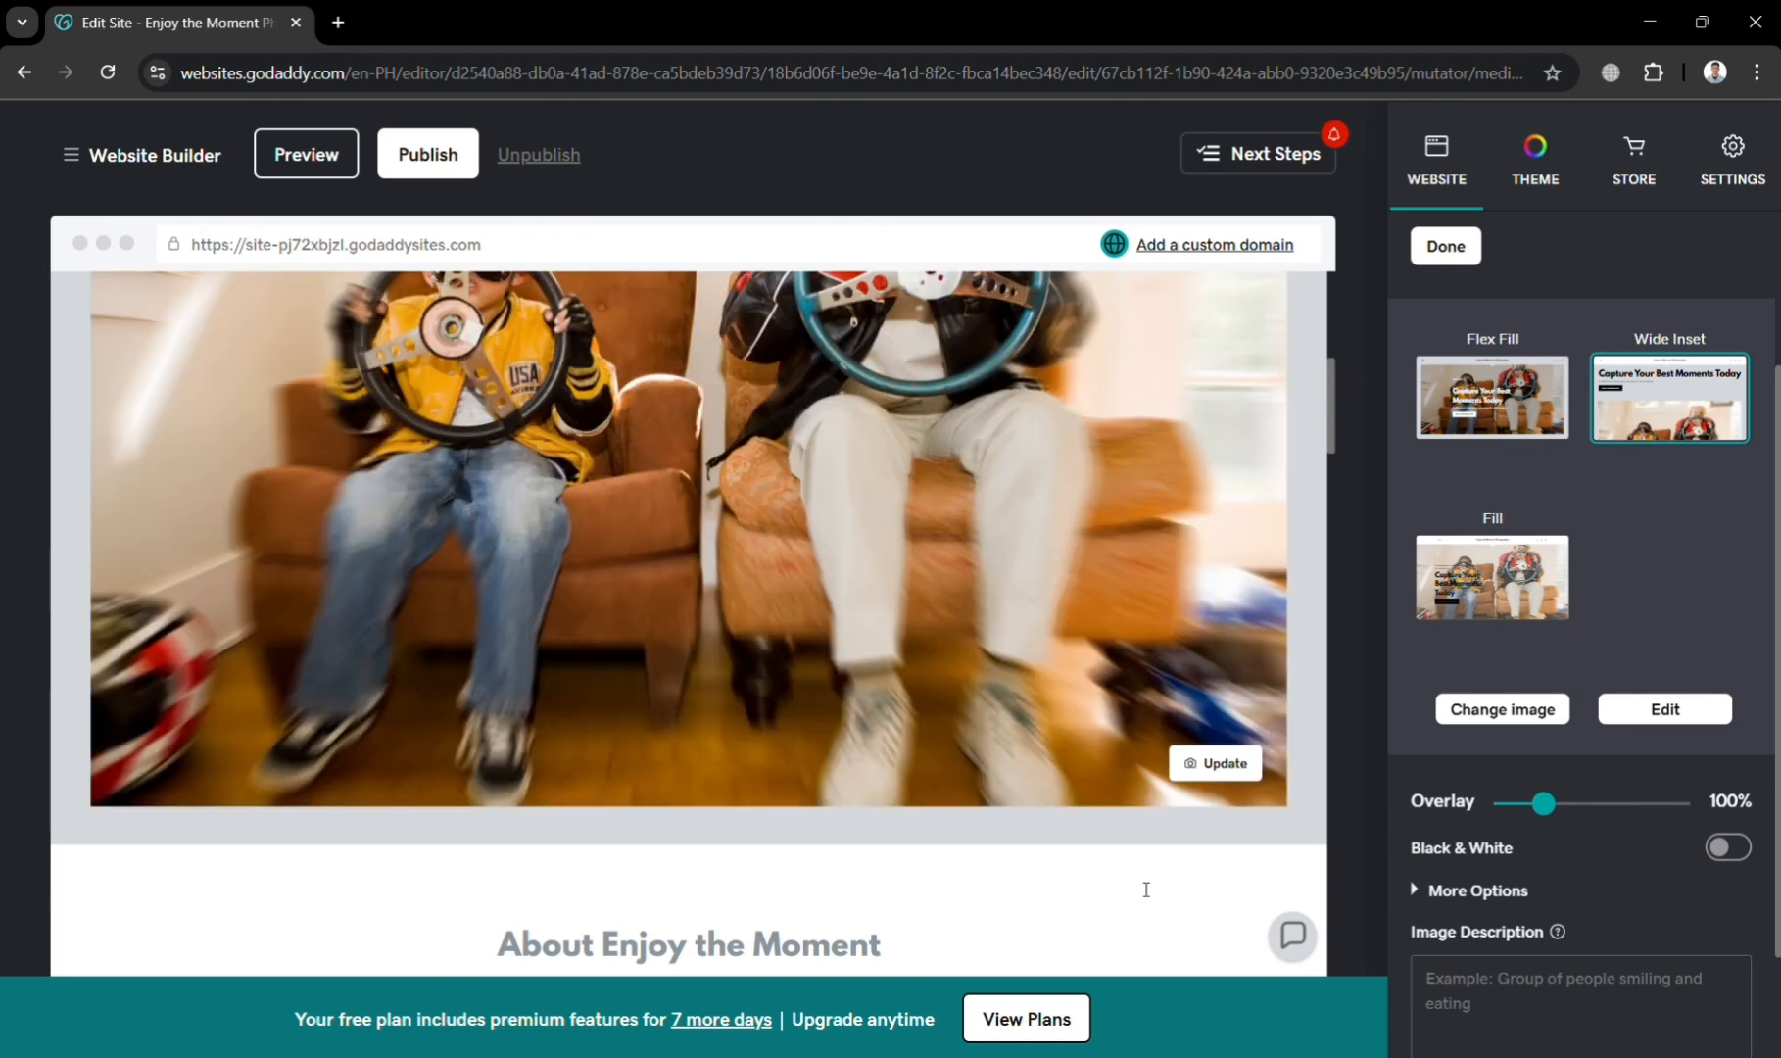
- Replace the photo in the About Enjoy the Moment section with the iStock image of a hand holding a camera on magenta
scroll(1087, 872, down, 10)
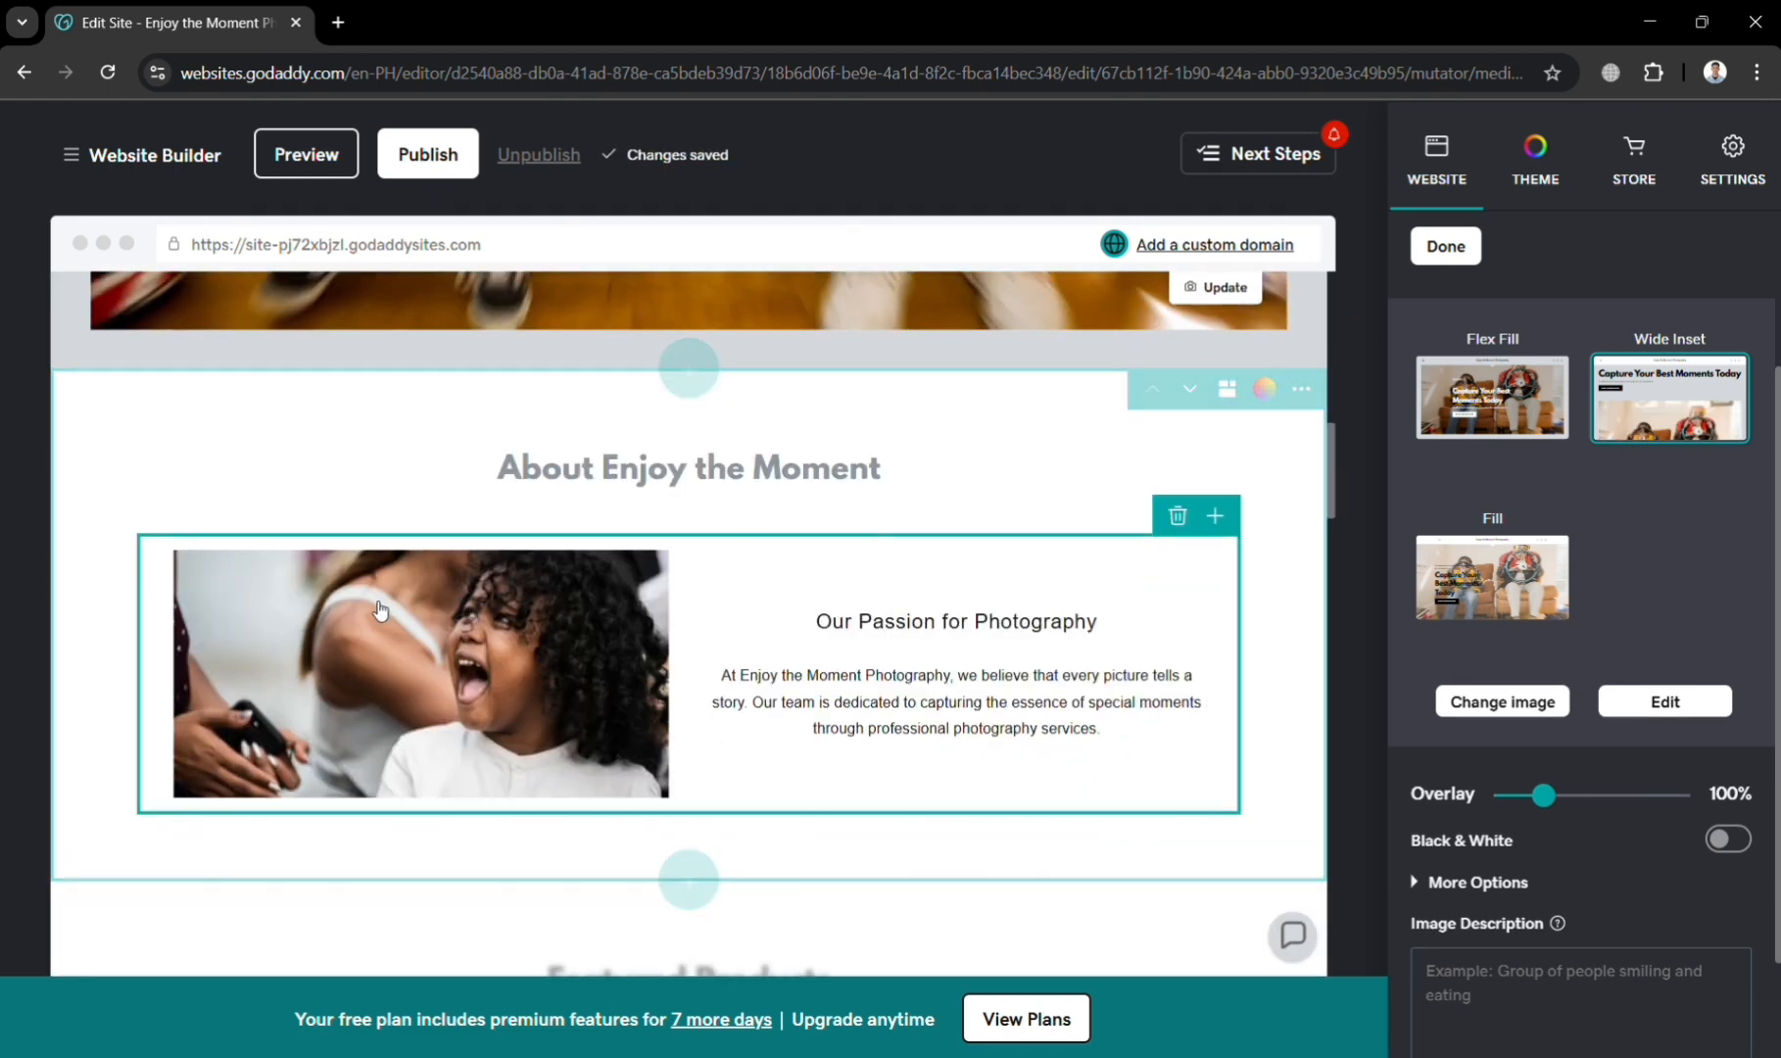
click(418, 656)
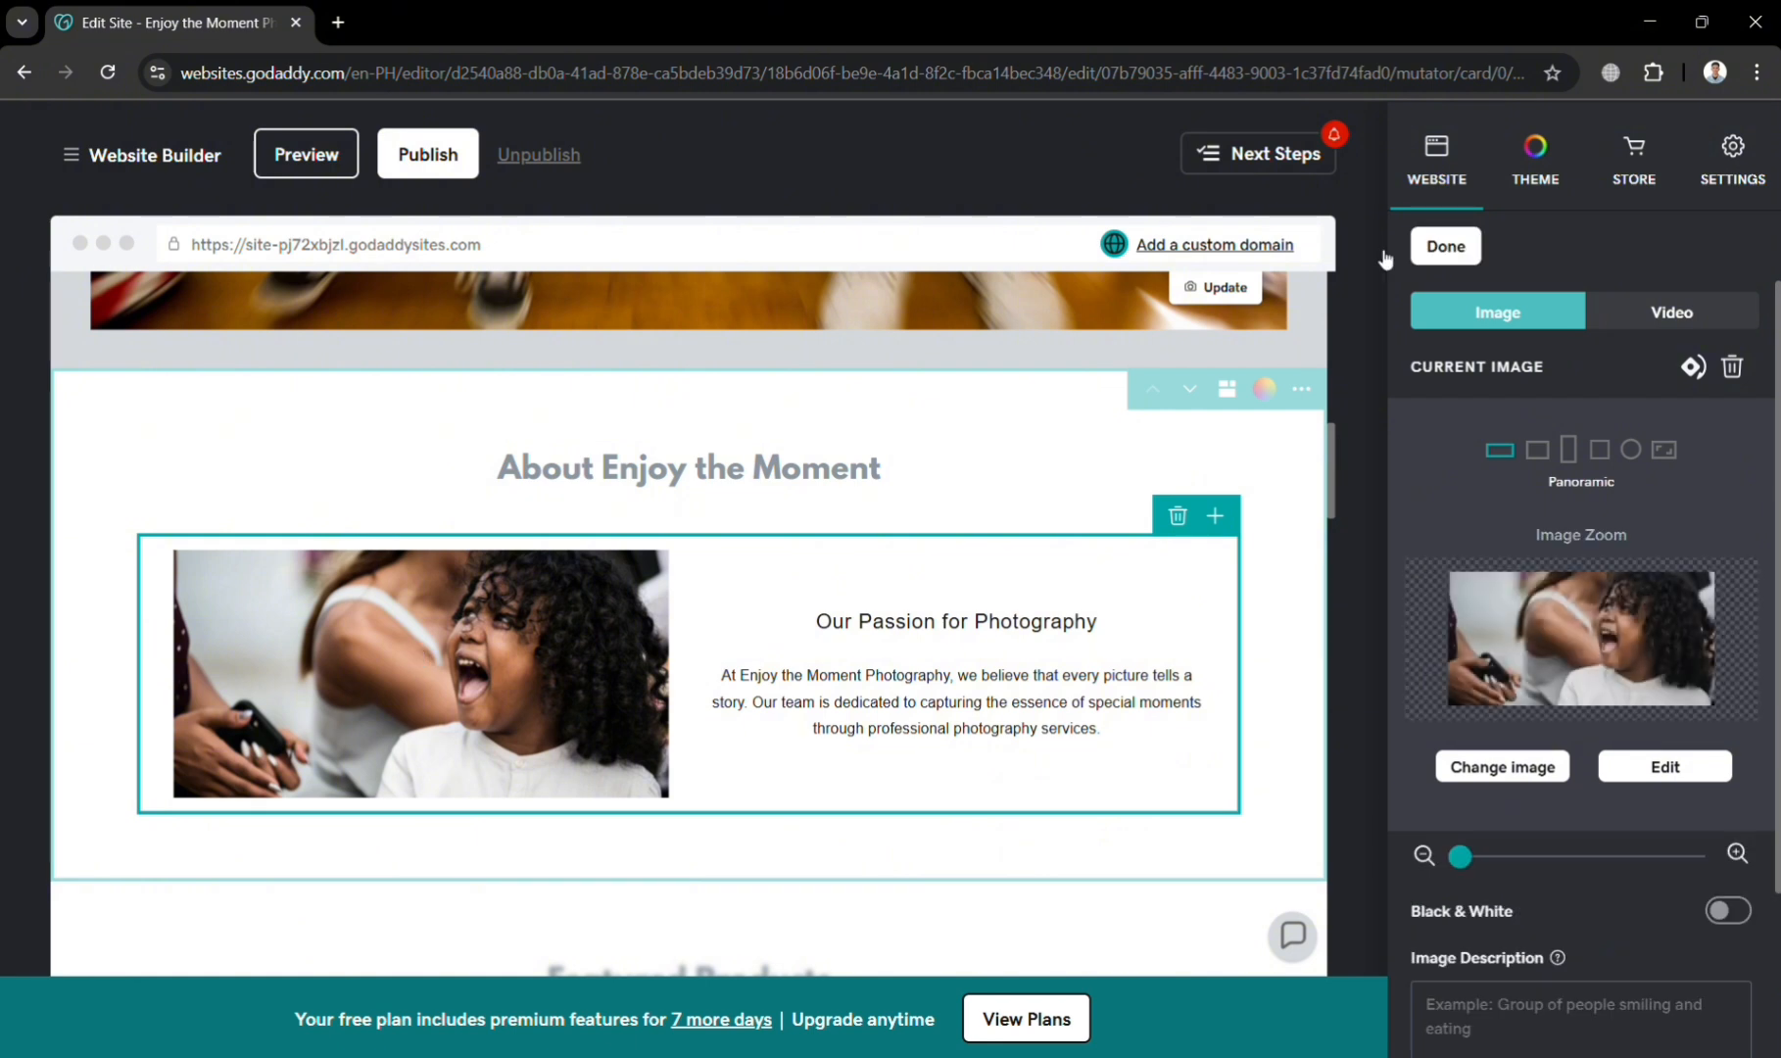
scroll(1498, 702, down, 2)
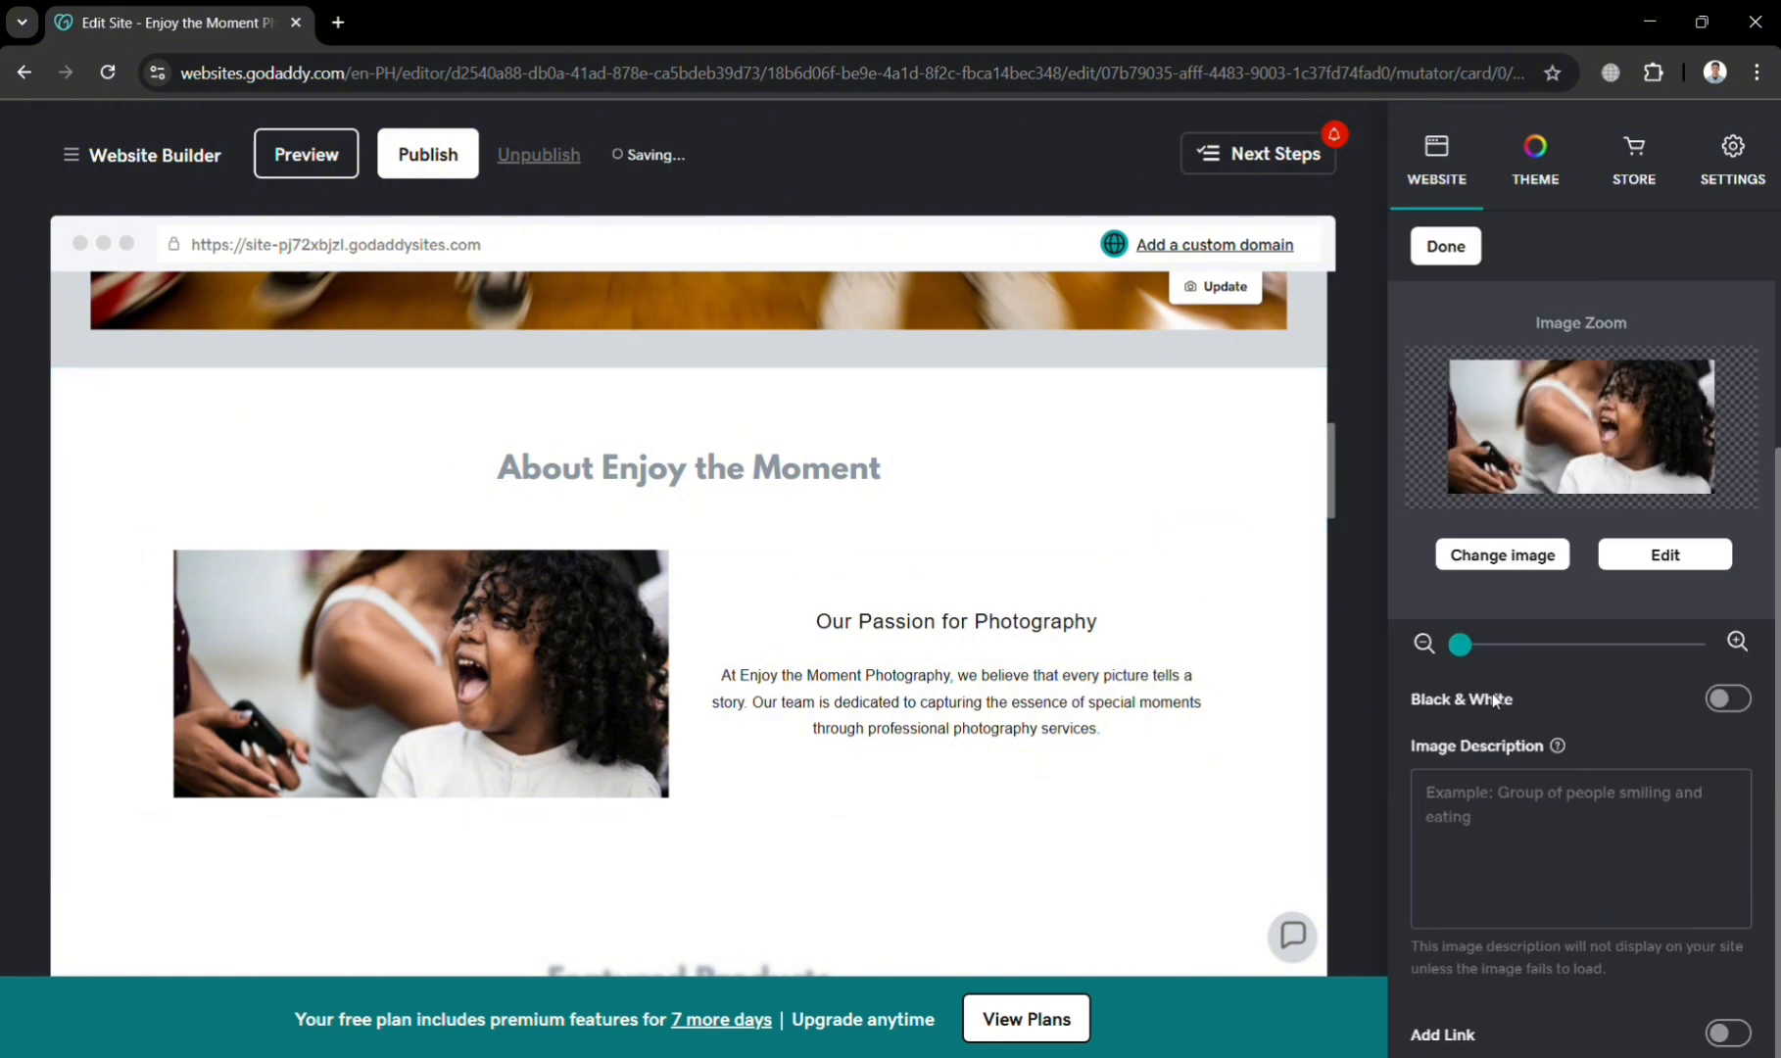
click(1496, 835)
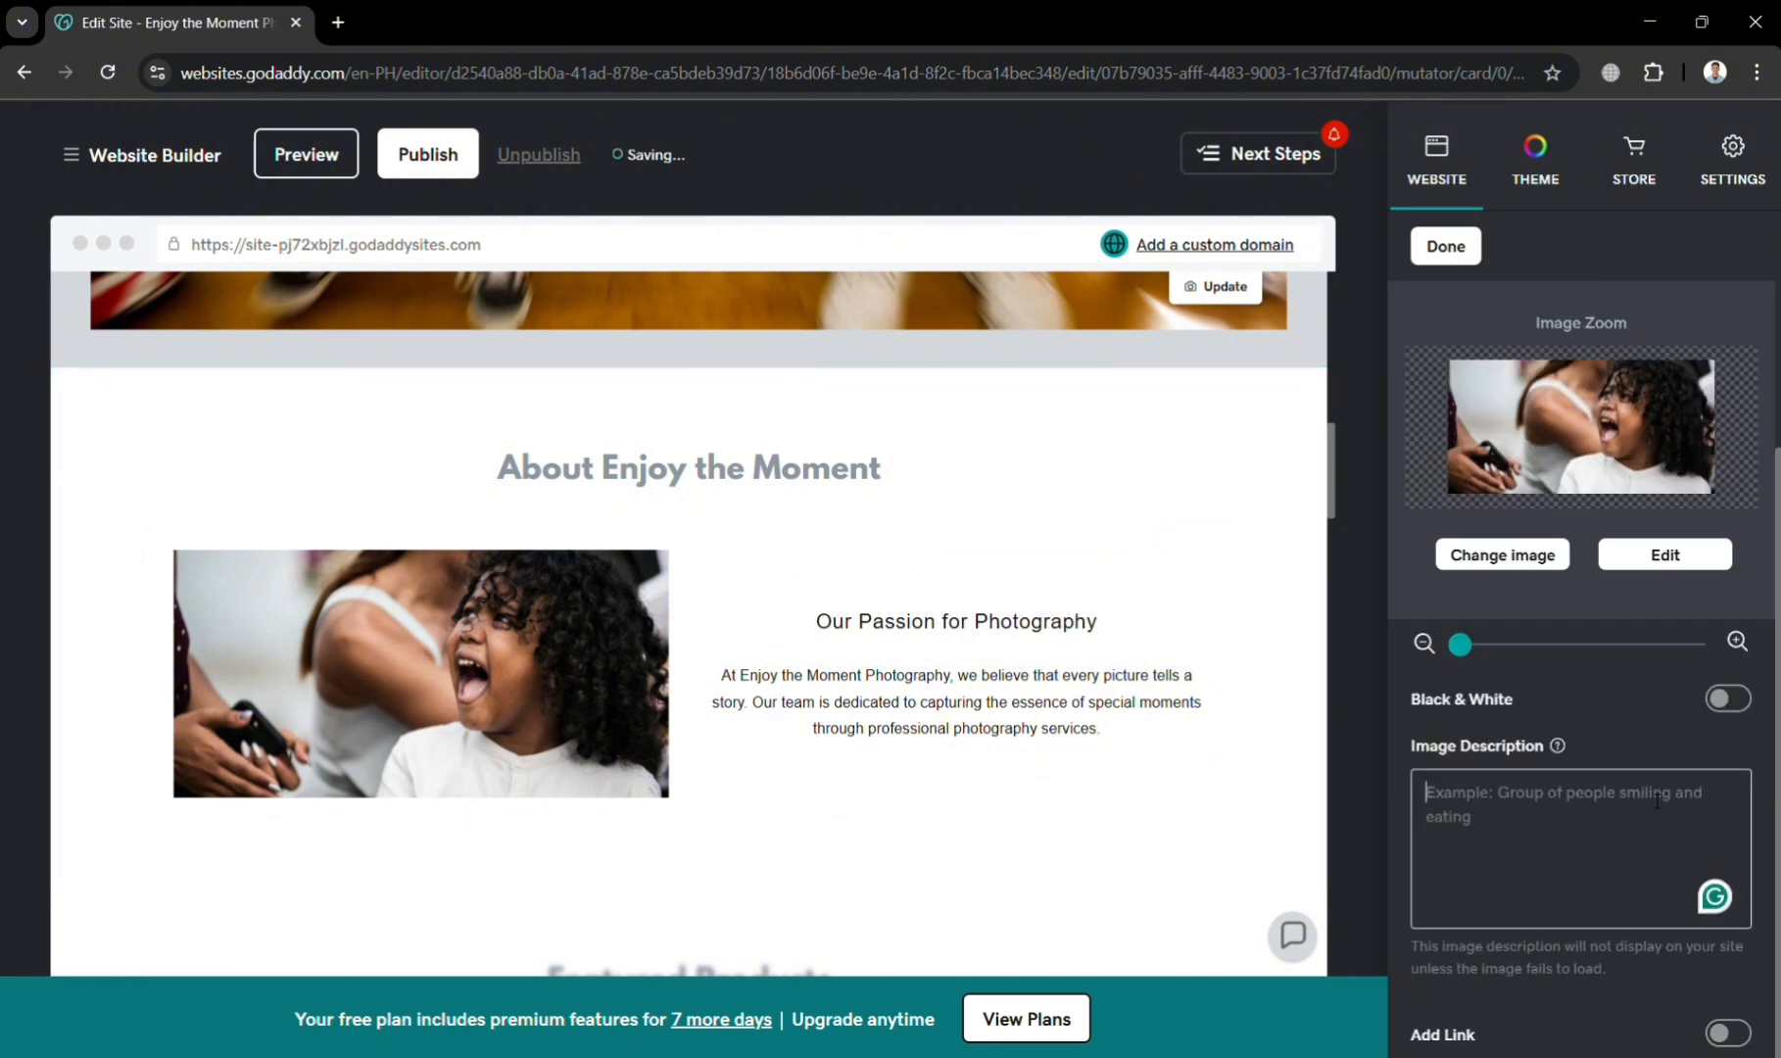
click(1518, 563)
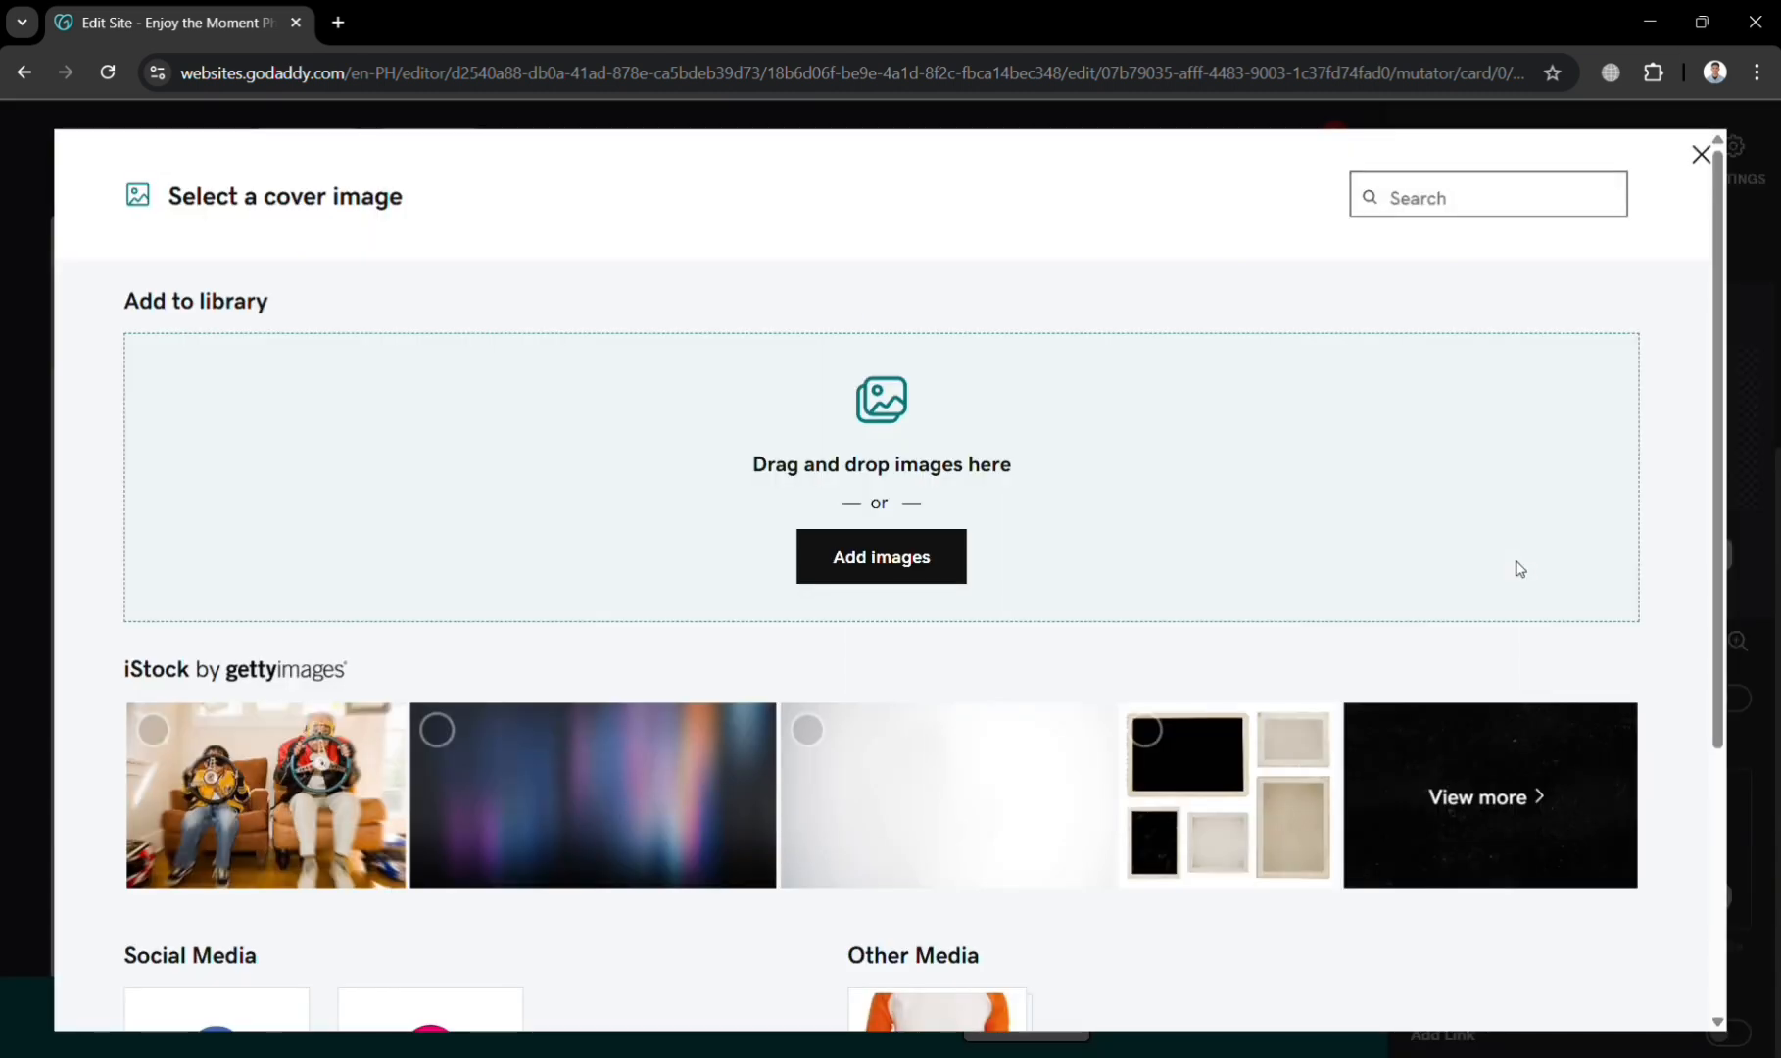
click(1573, 780)
scroll(1146, 867, down, 2)
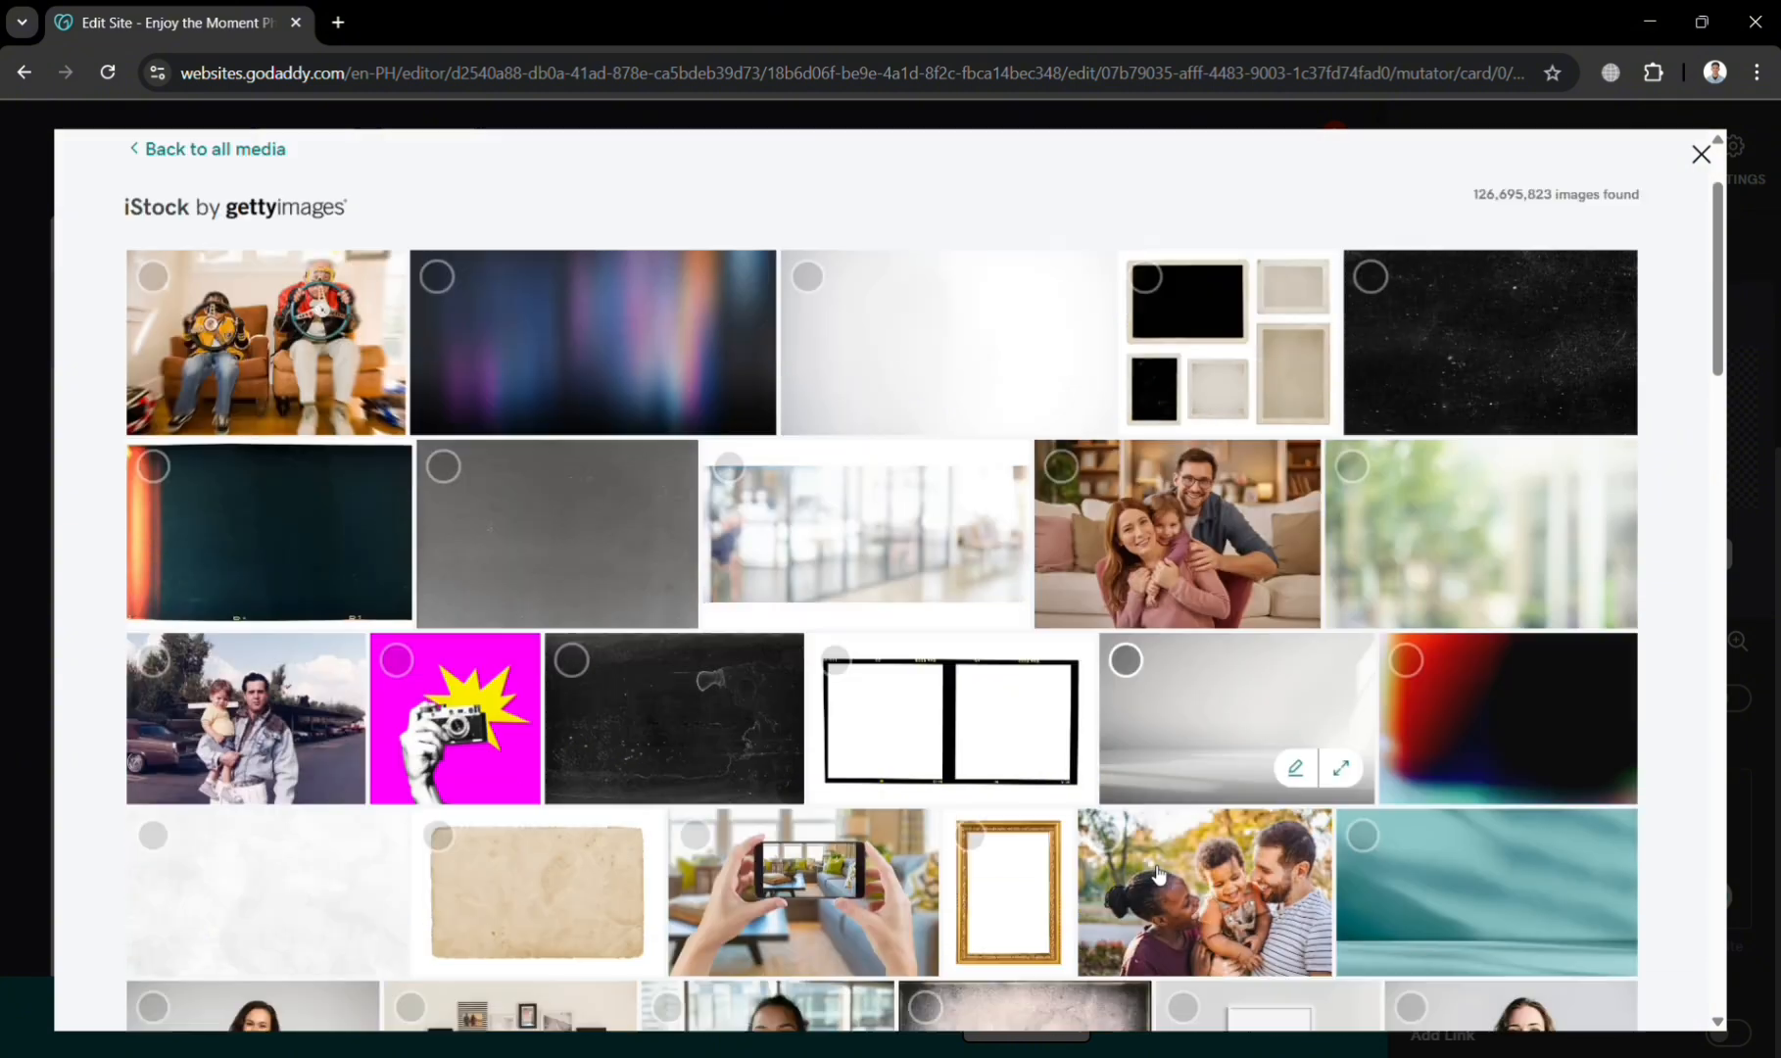
scroll(1157, 872, down, 2)
click(395, 545)
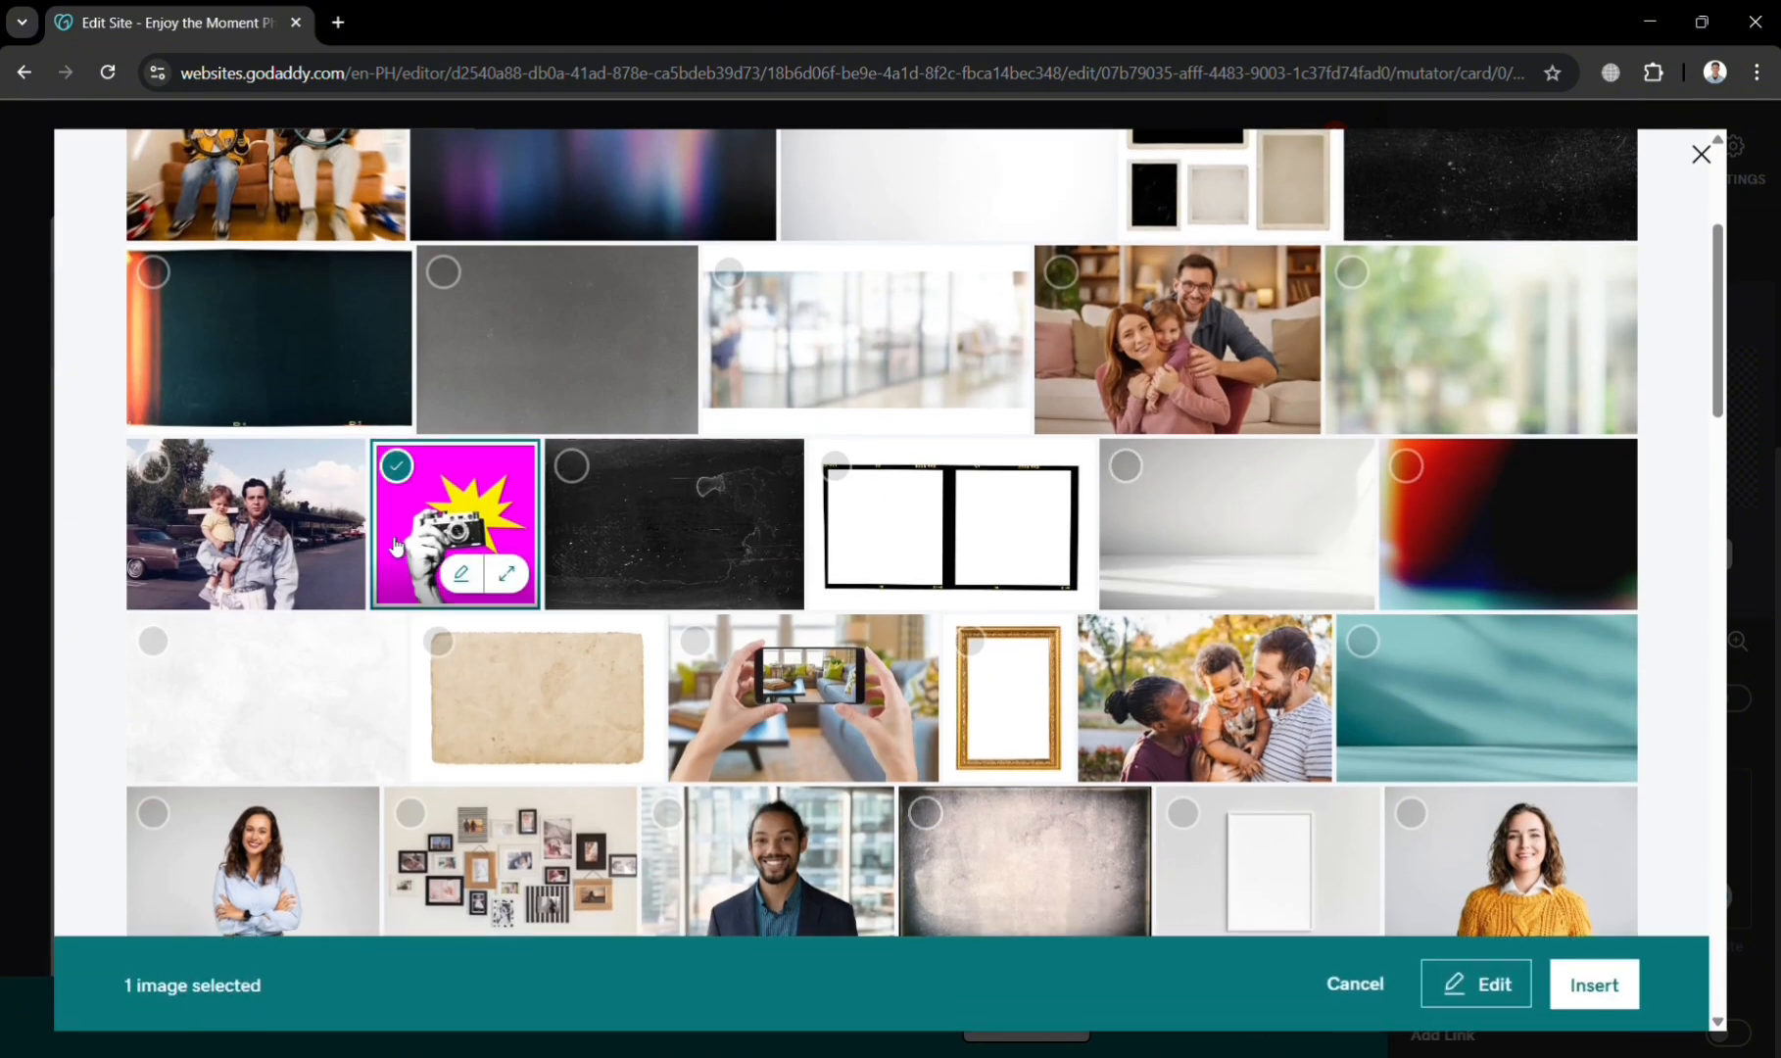
click(1594, 984)
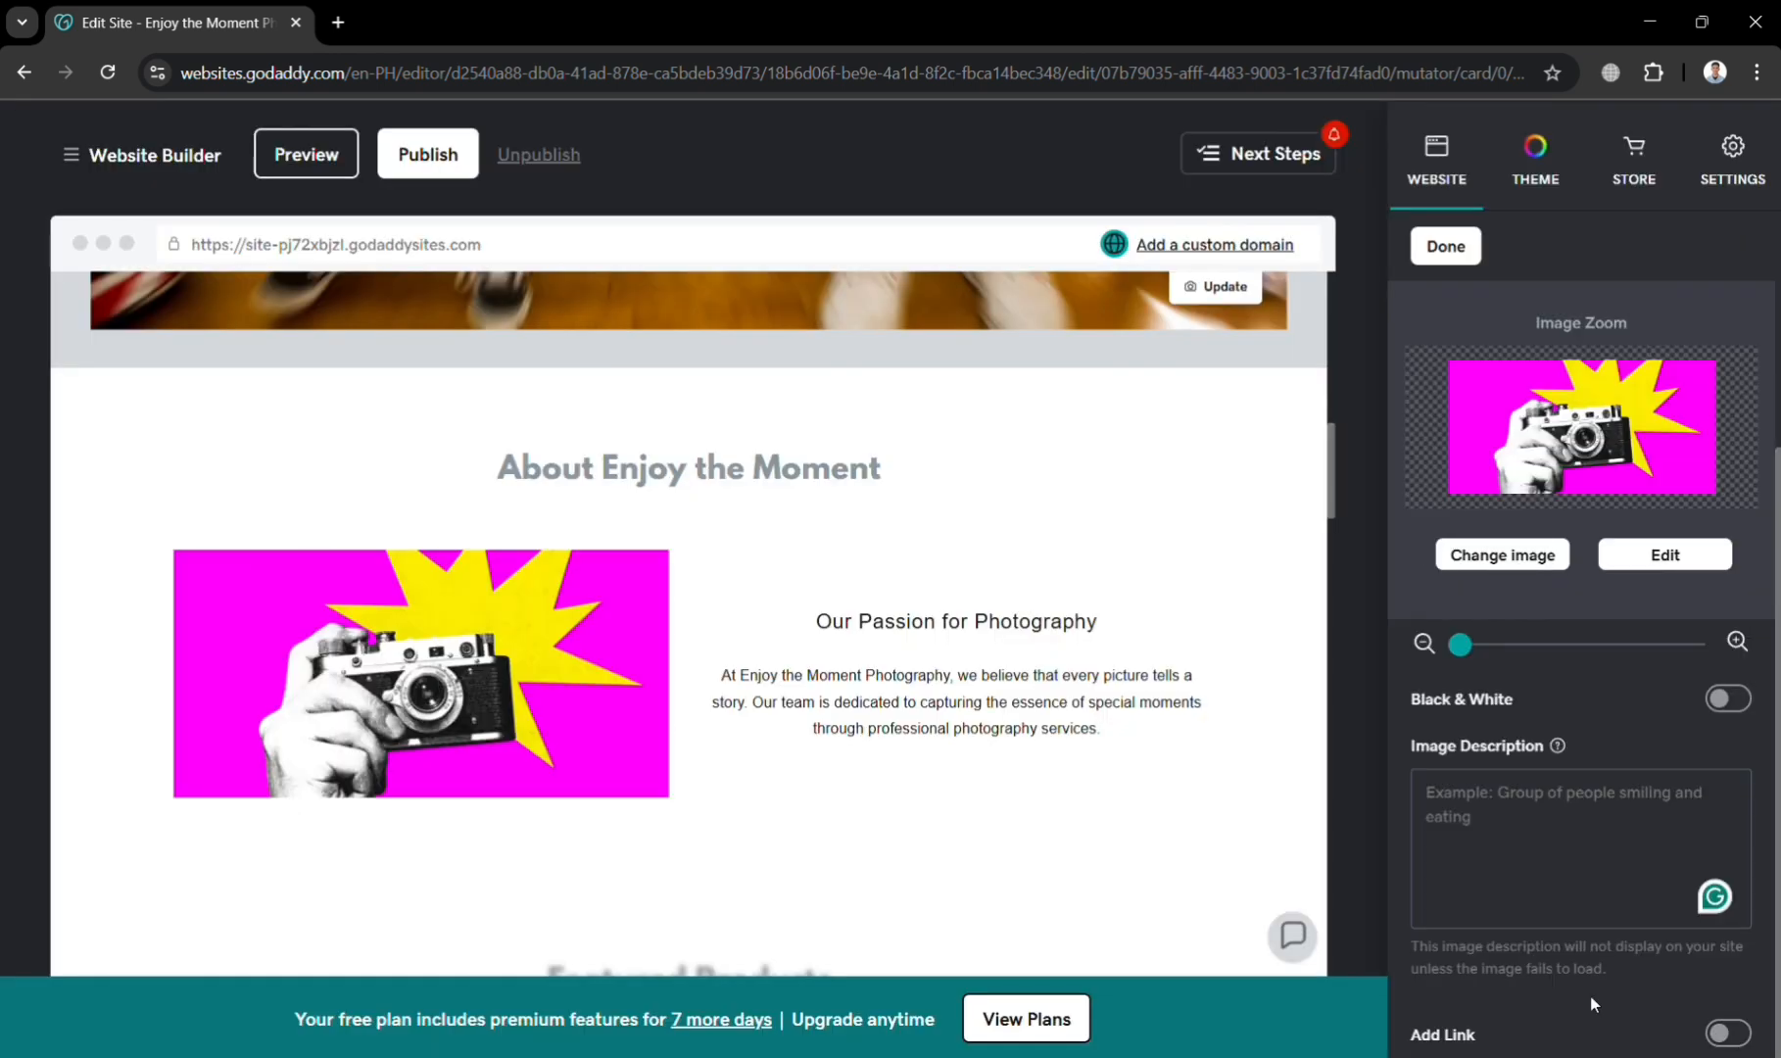
- Open the "Our Passion for Photography" text group for editing, look over its options, and close it
click(1131, 739)
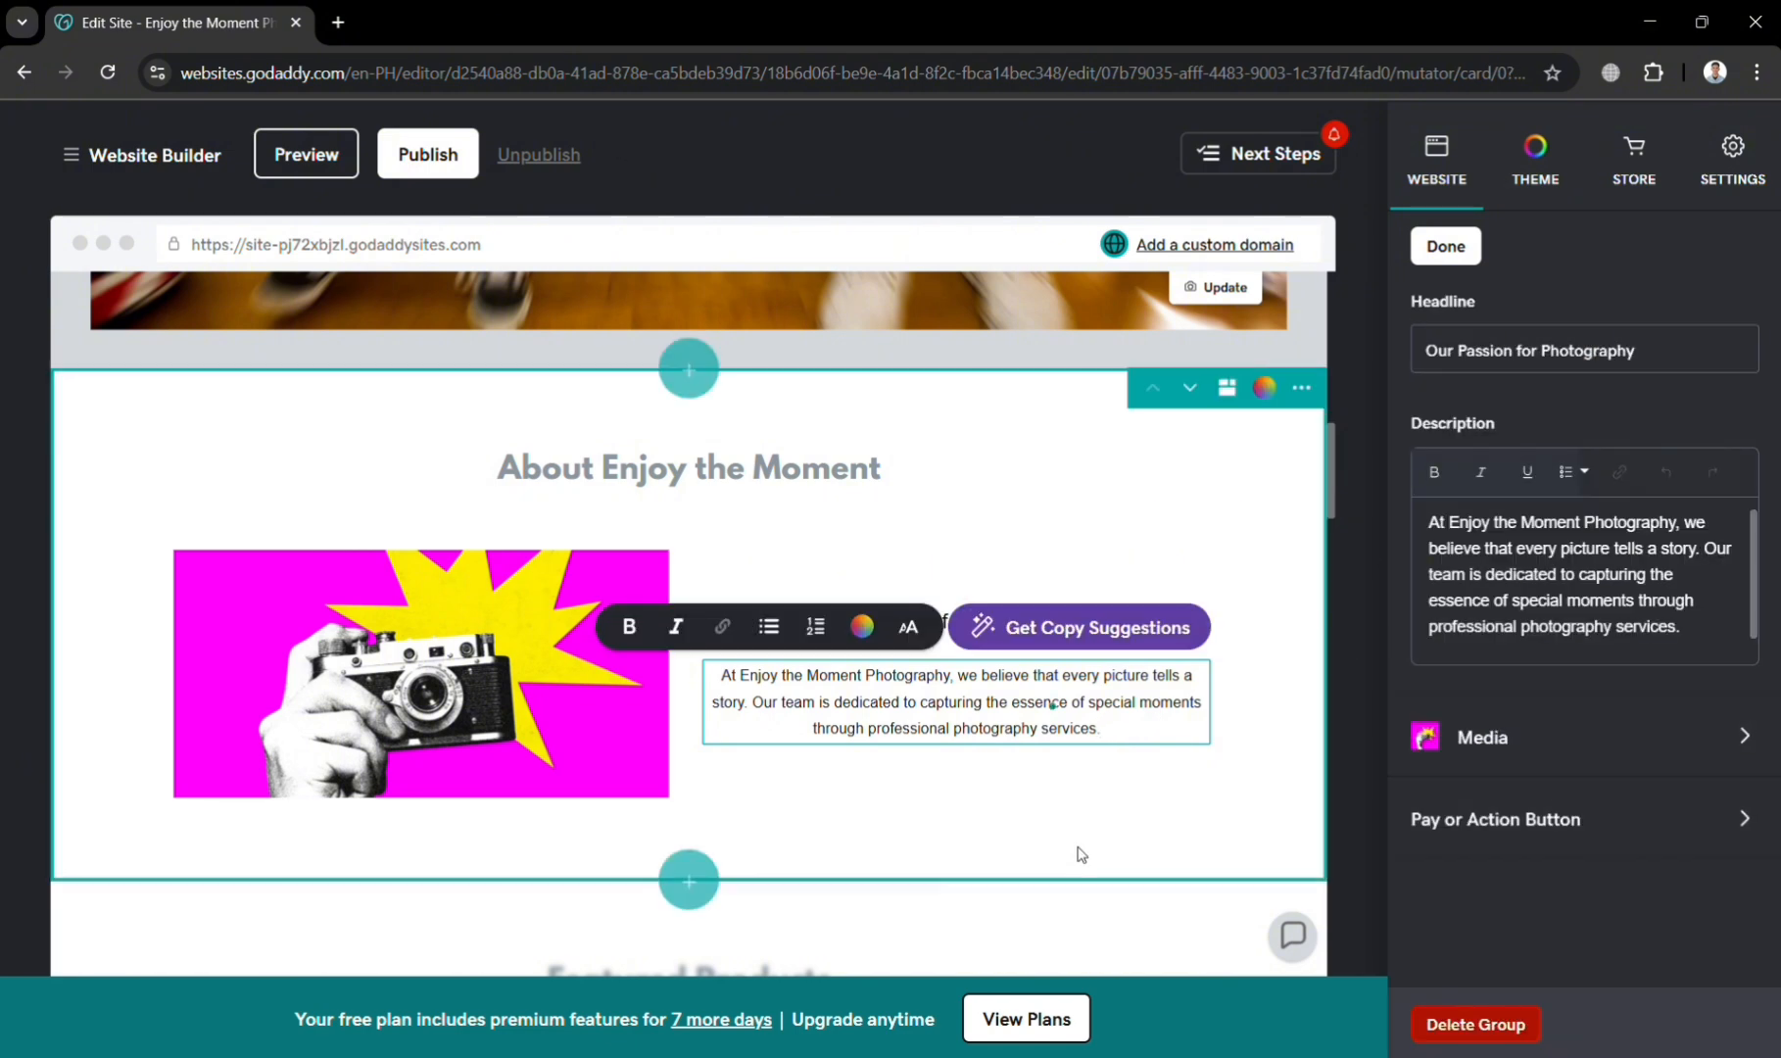
scroll(1077, 854, down, 7)
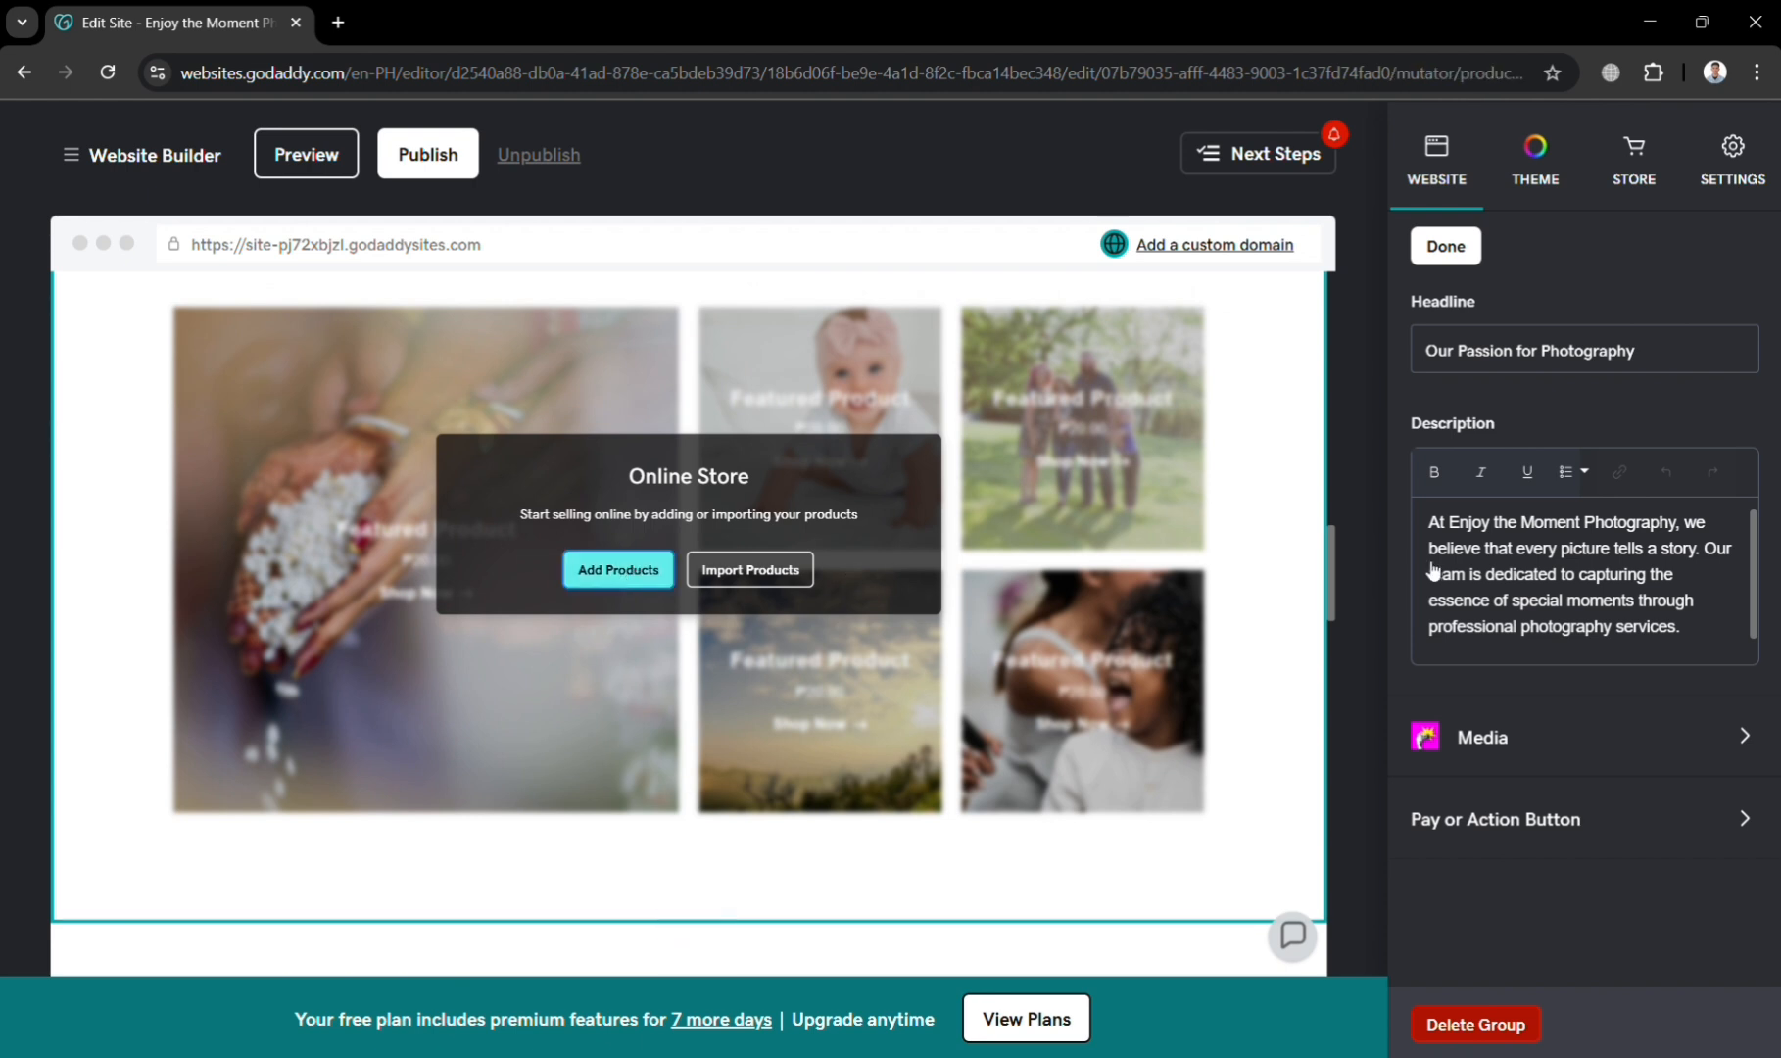
click(1445, 246)
- Look through the home page's photo gallery, client reviews and Contact Us sections, and open a gallery image's settings
scroll(838, 597, down, 10)
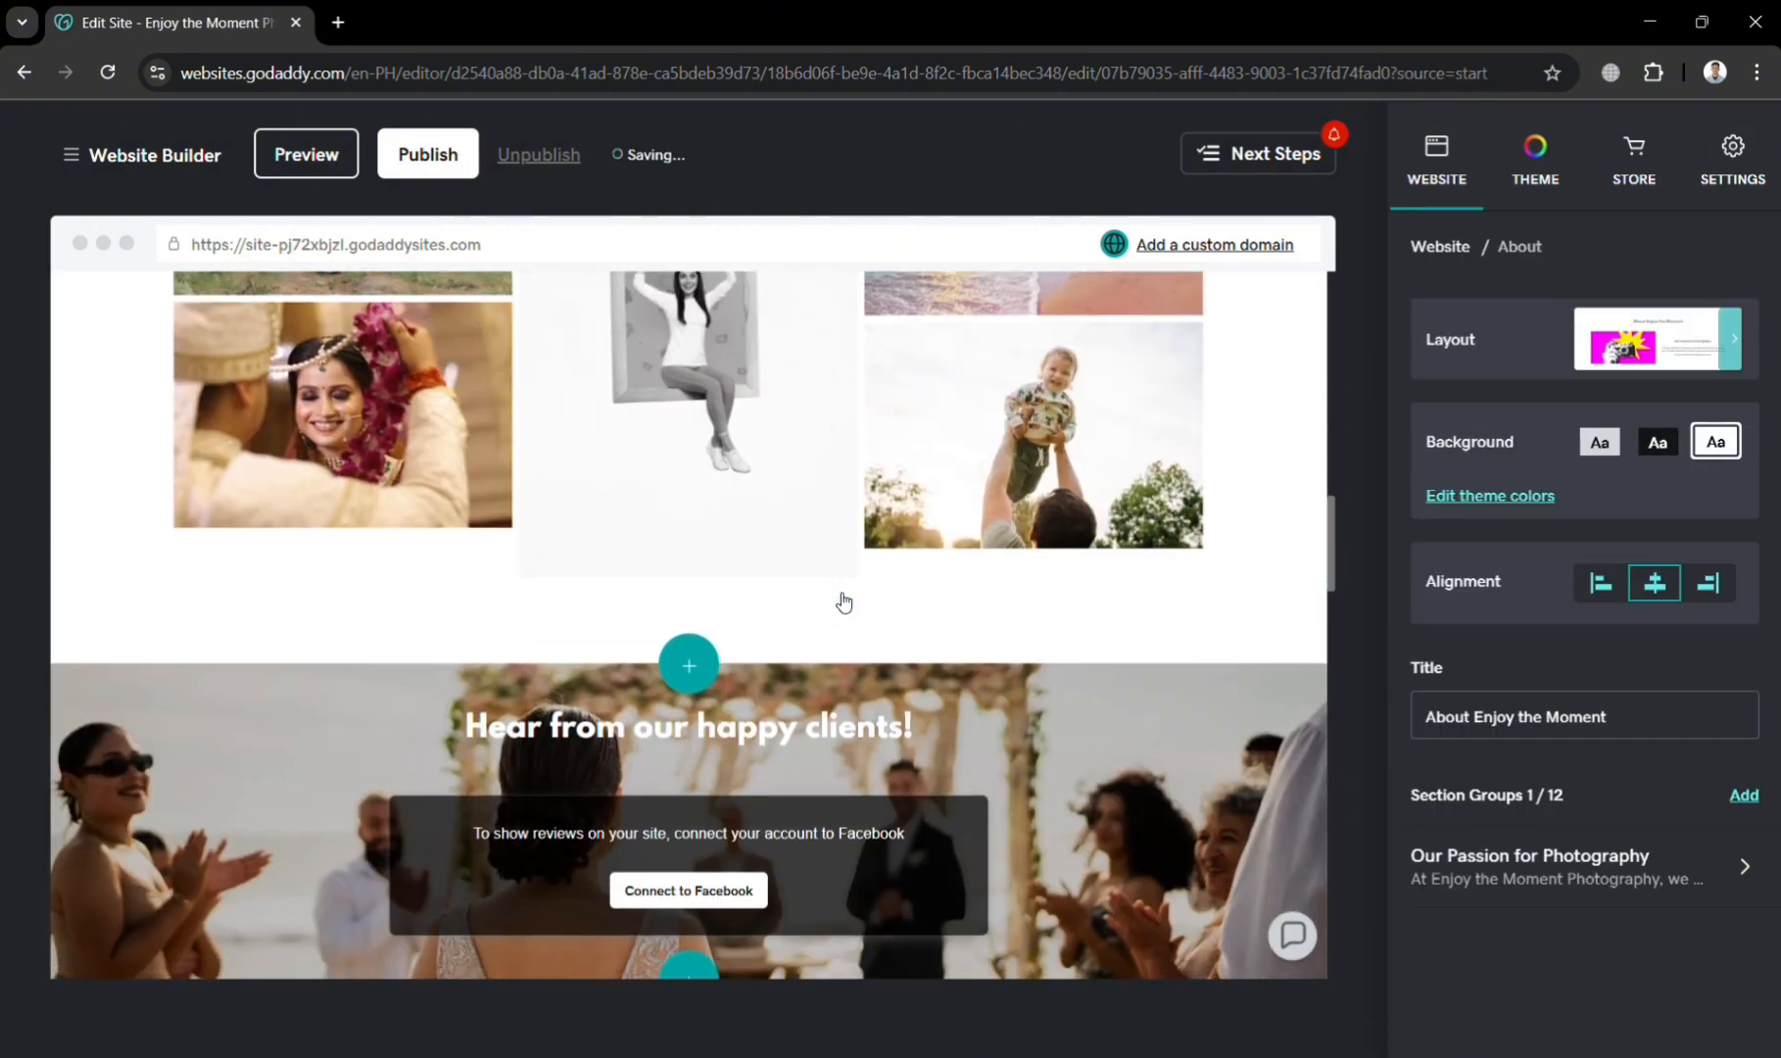
scroll(843, 601, up, 3)
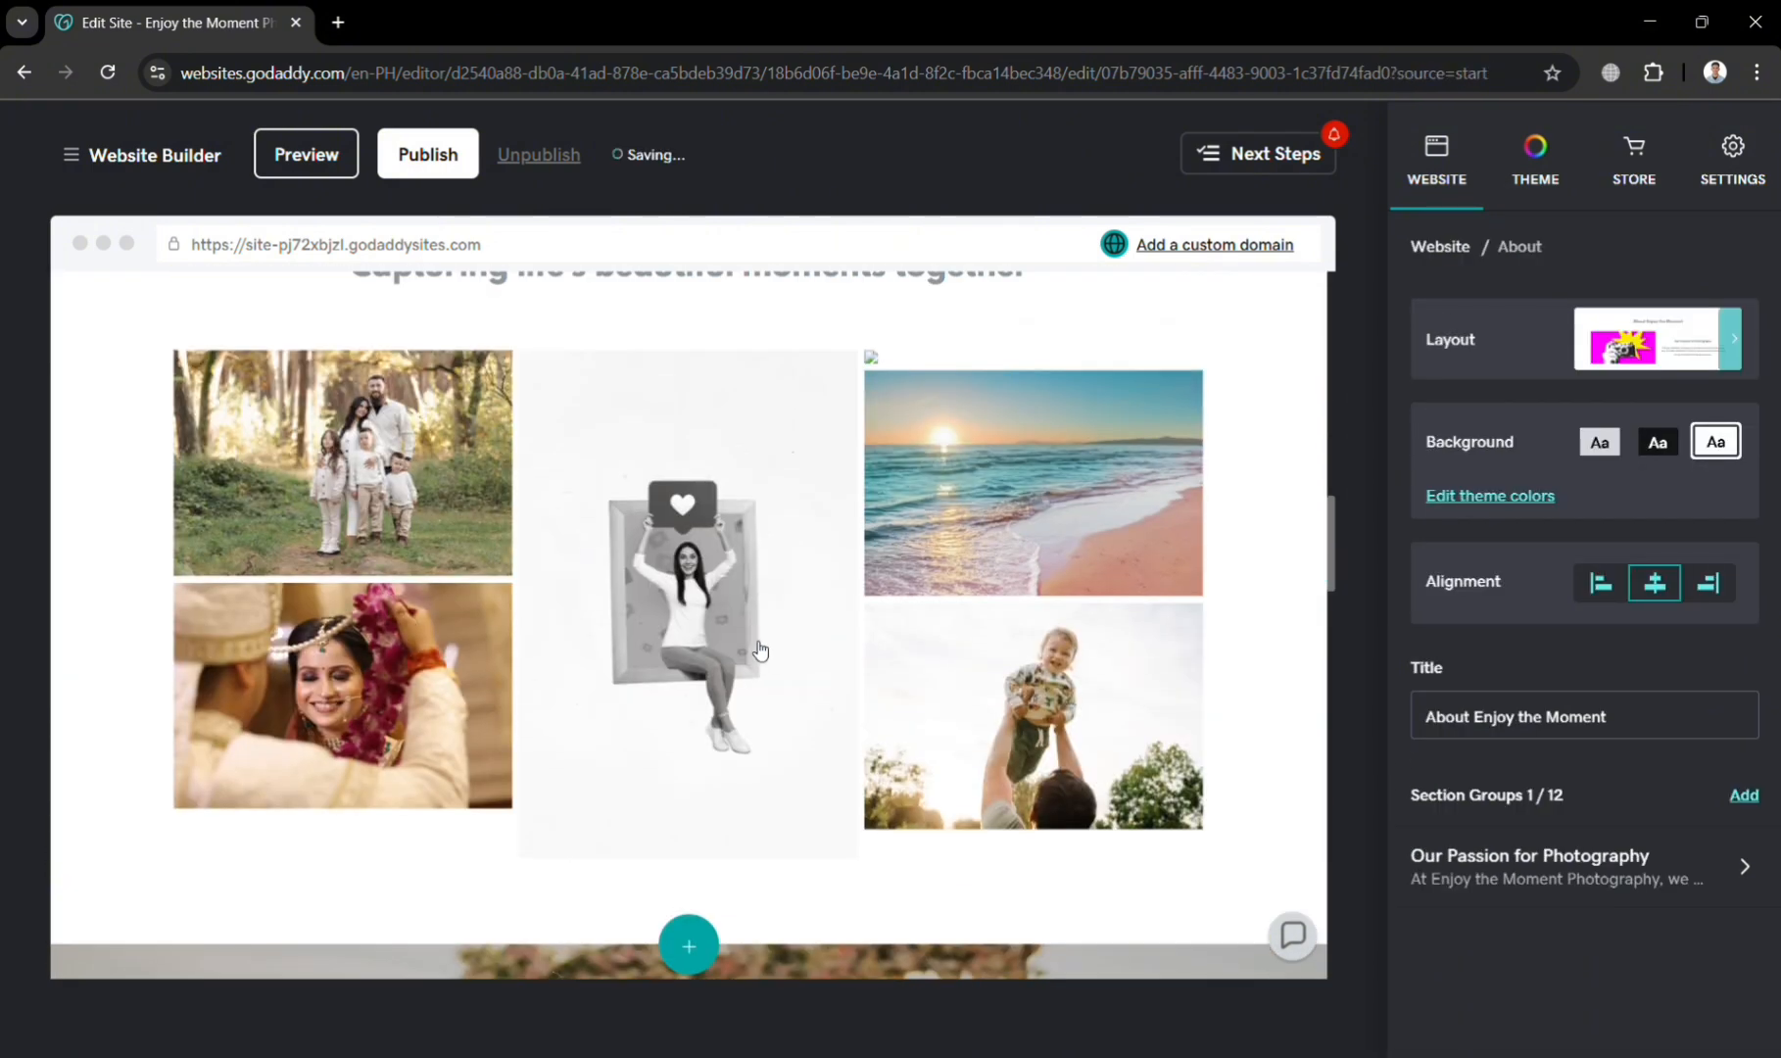
scroll(759, 649, down, 5)
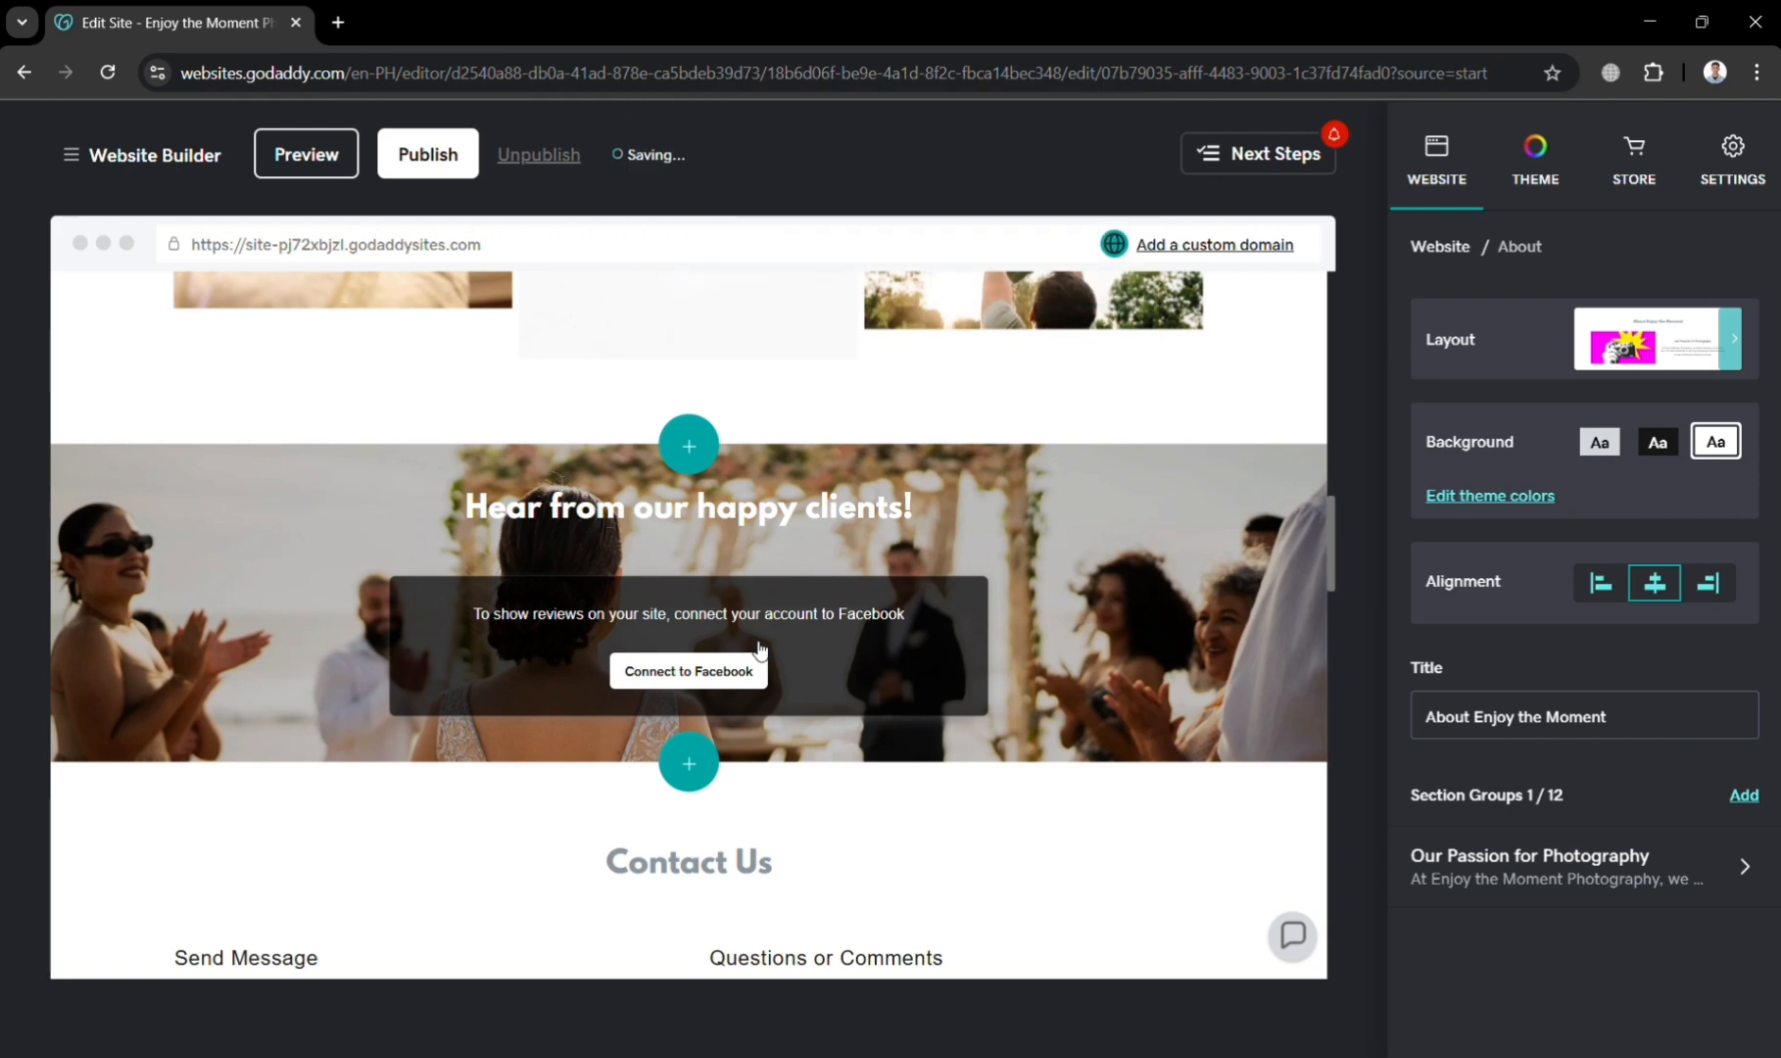
scroll(759, 649, up, 4)
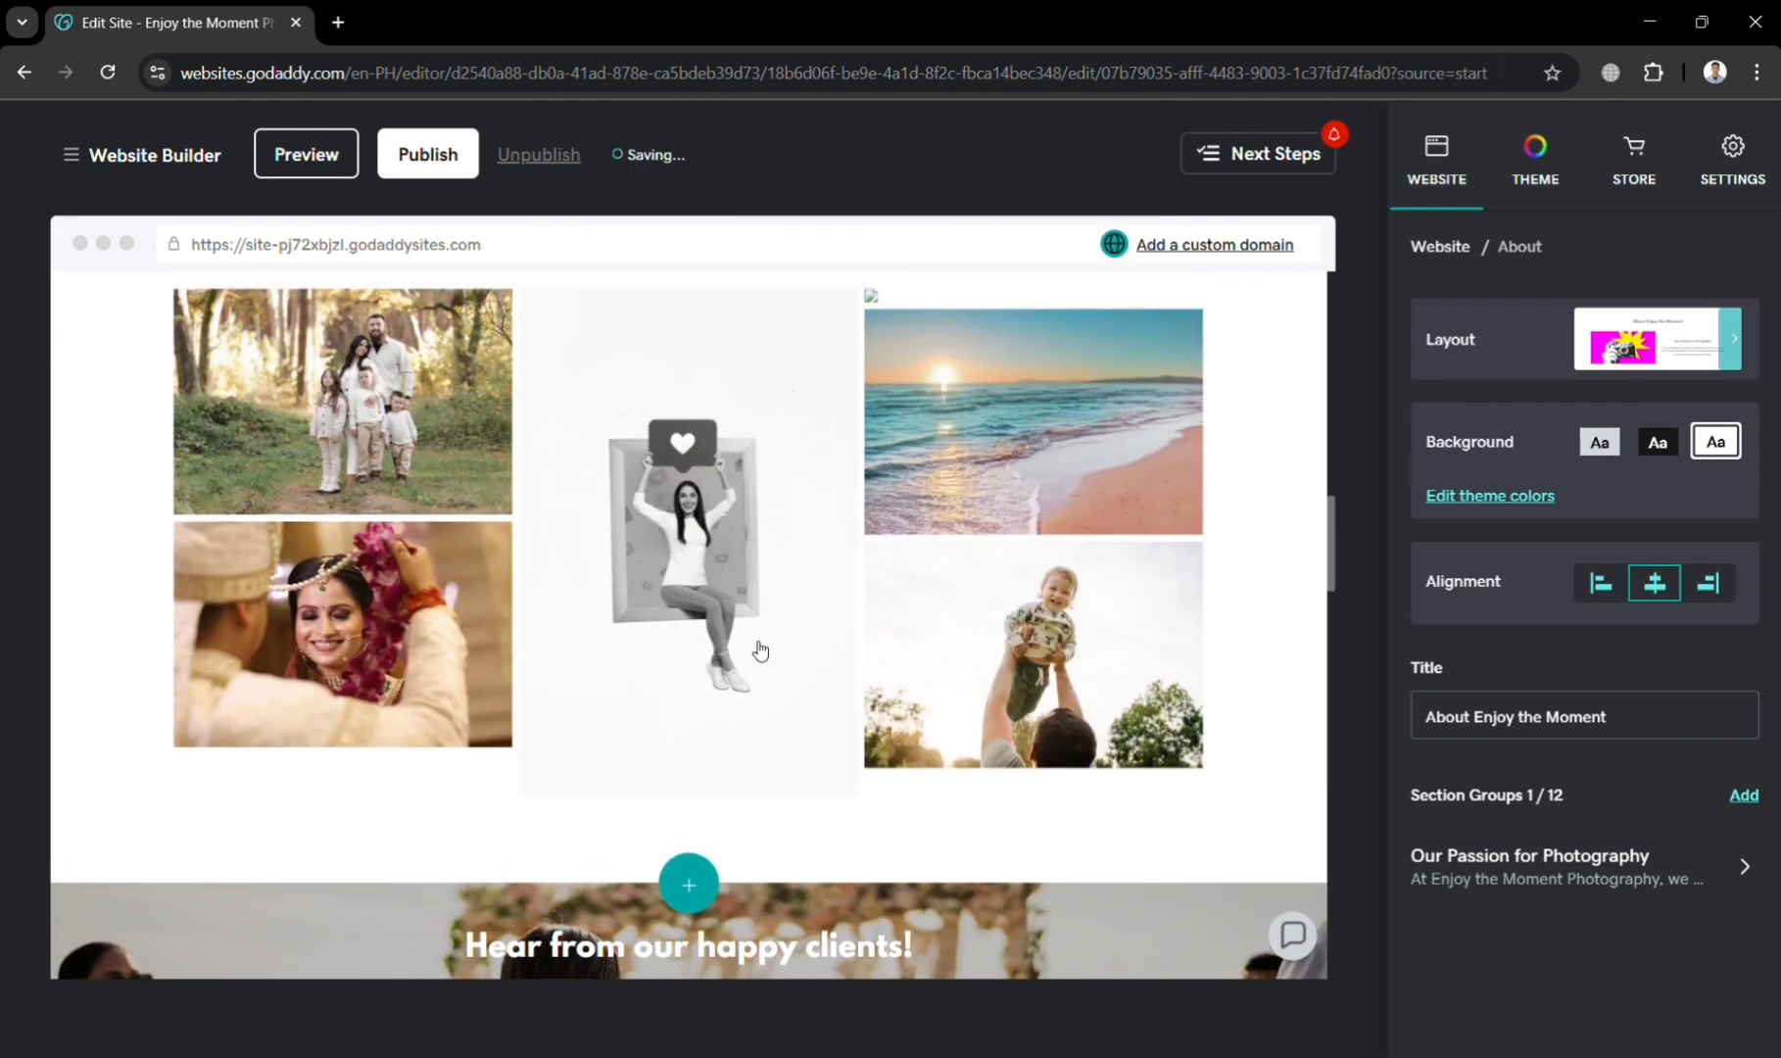
scroll(759, 648, down, 12)
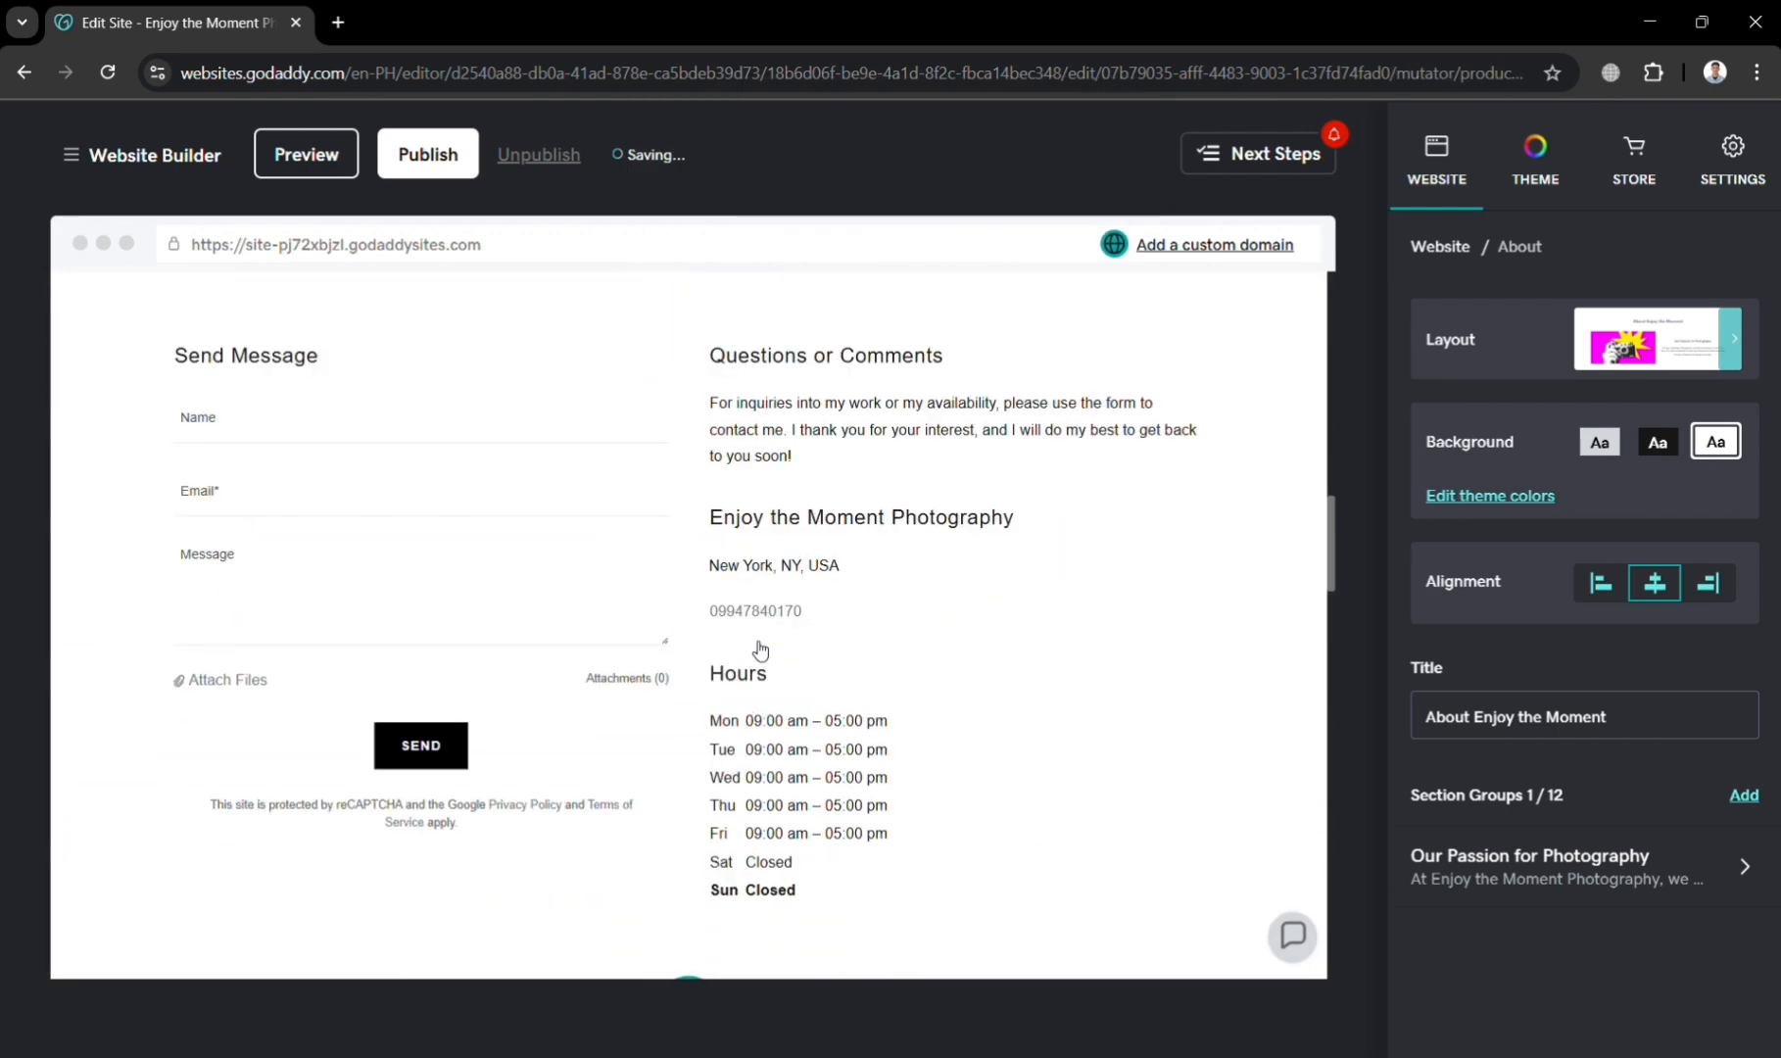
scroll(759, 649, down, 5)
scroll(759, 648, up, 11)
scroll(759, 648, down, 4)
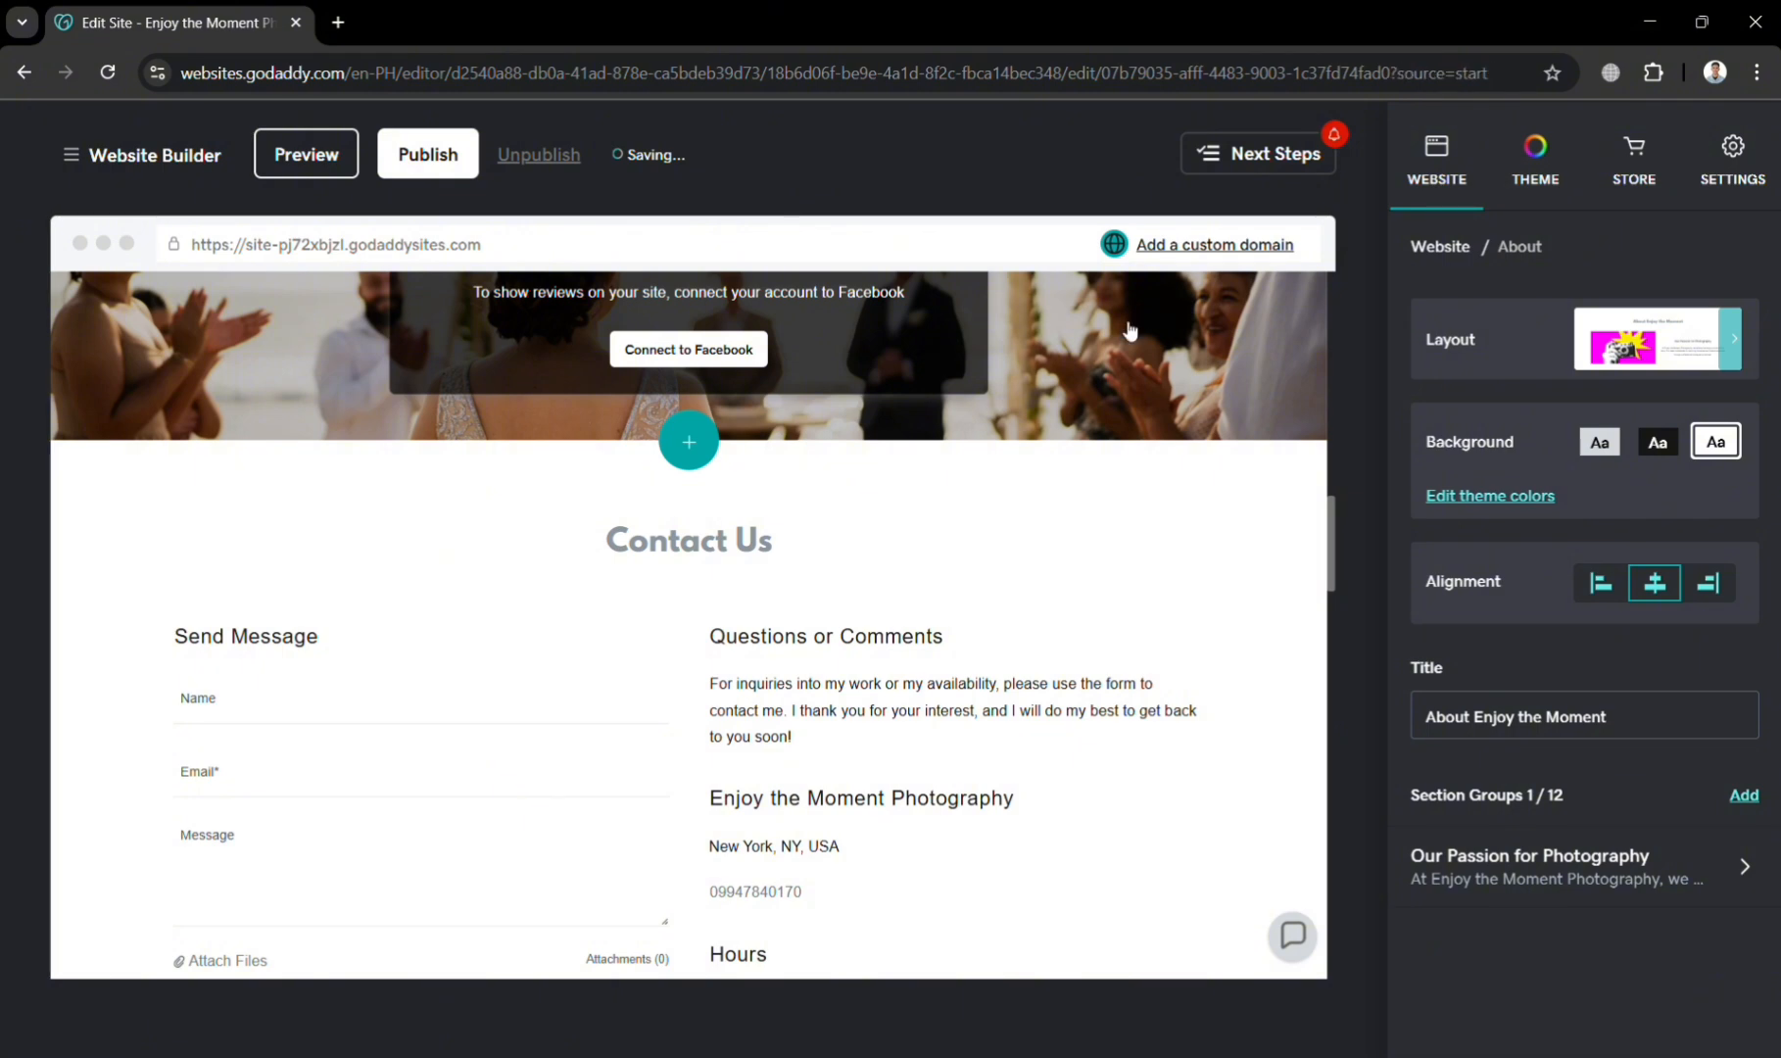
click(1129, 330)
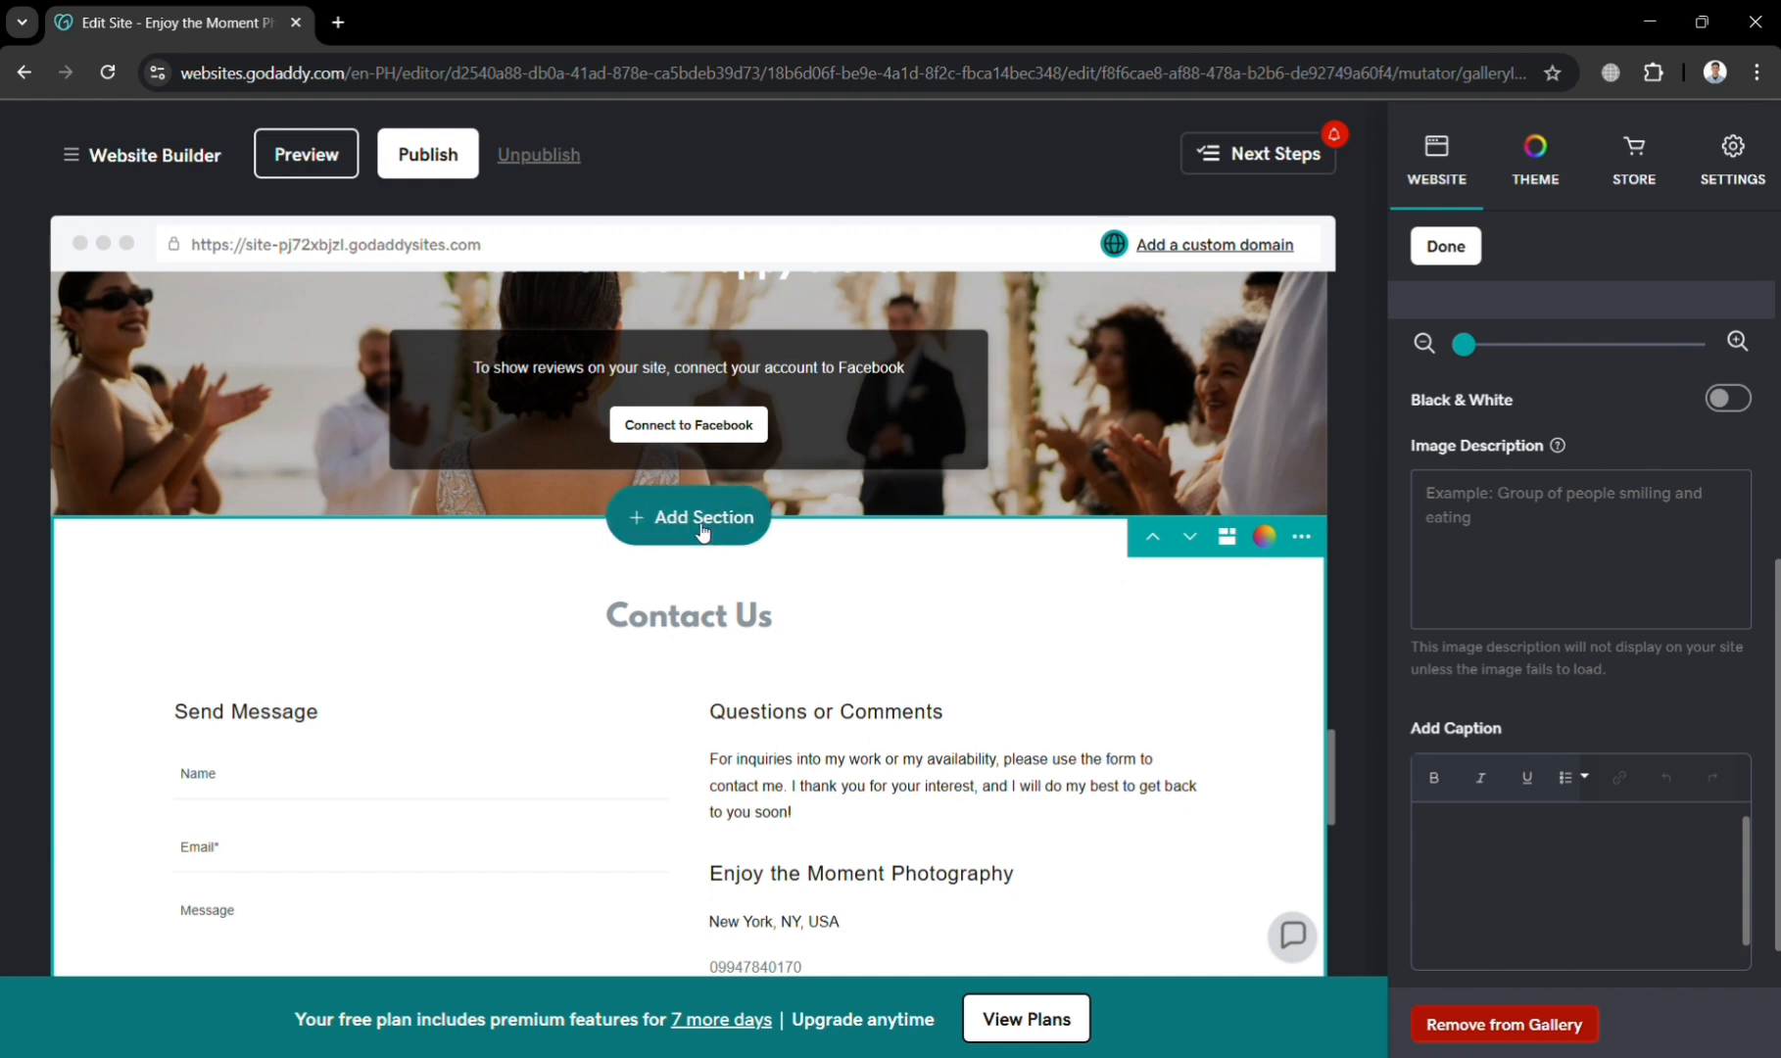
- View the section types that can be added above Contact Us, and close the list without adding one
click(702, 529)
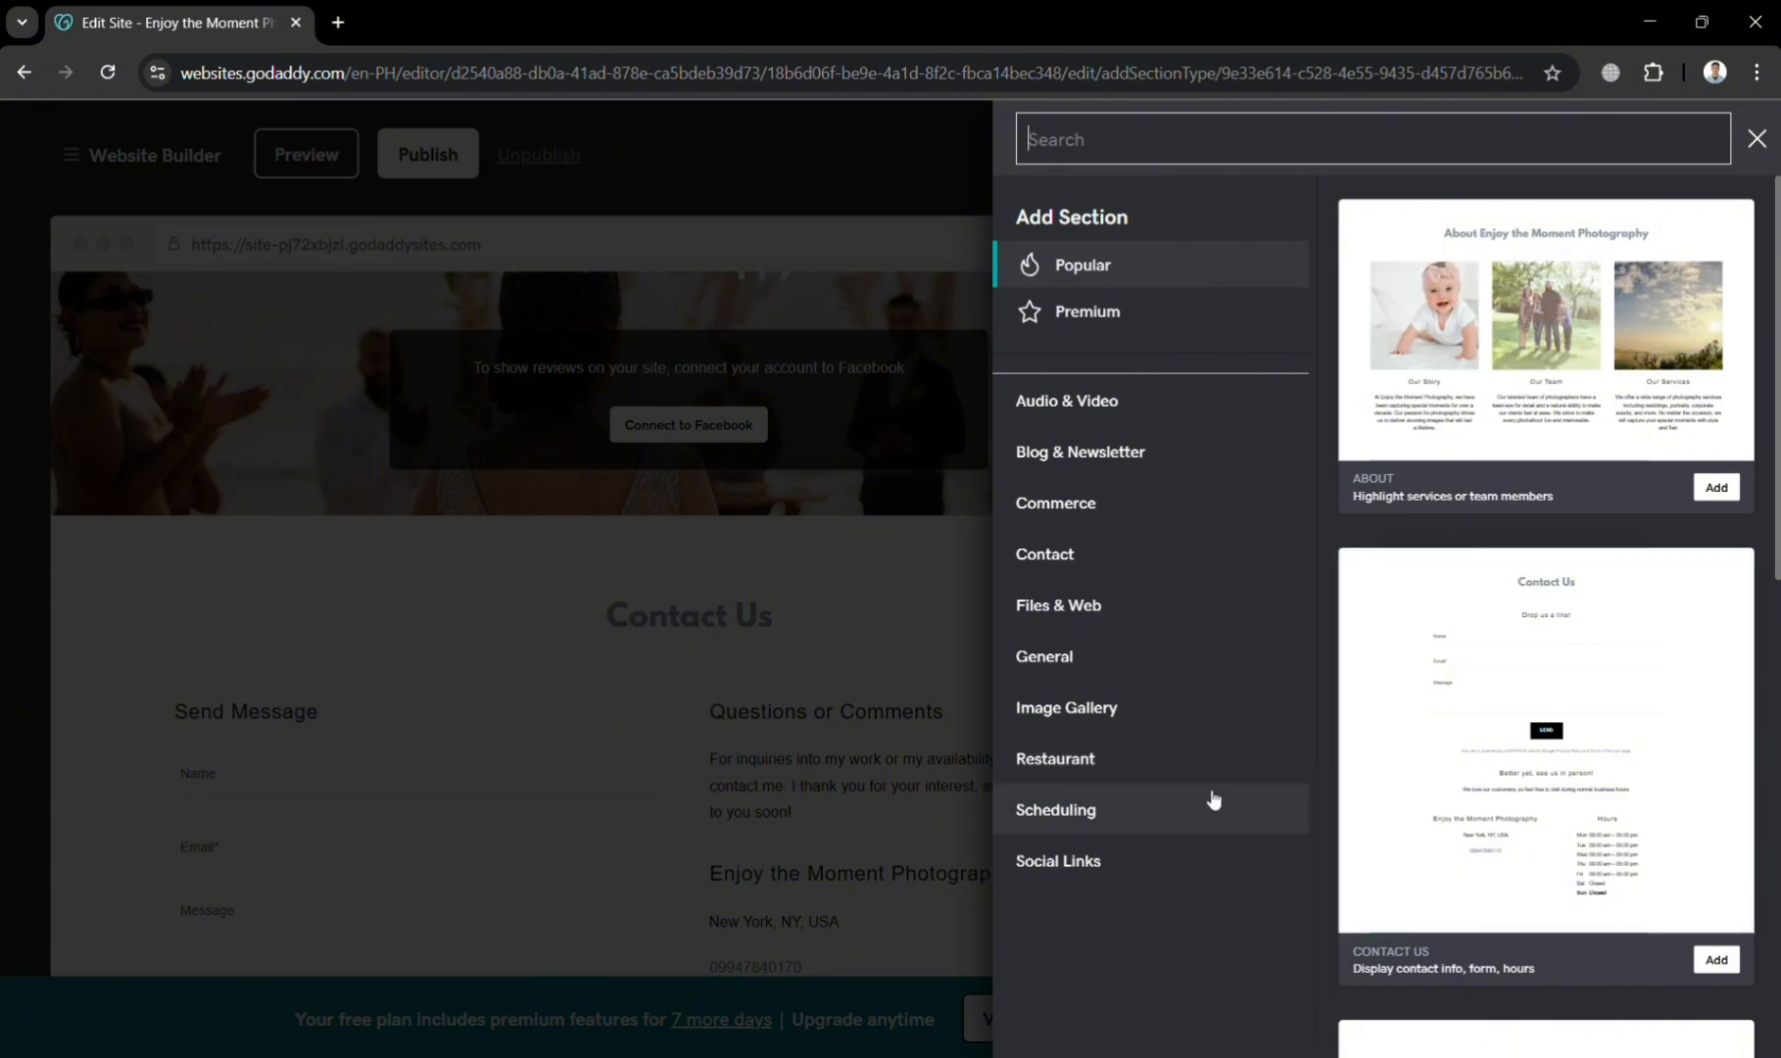
click(974, 631)
scroll(817, 832, down, 1)
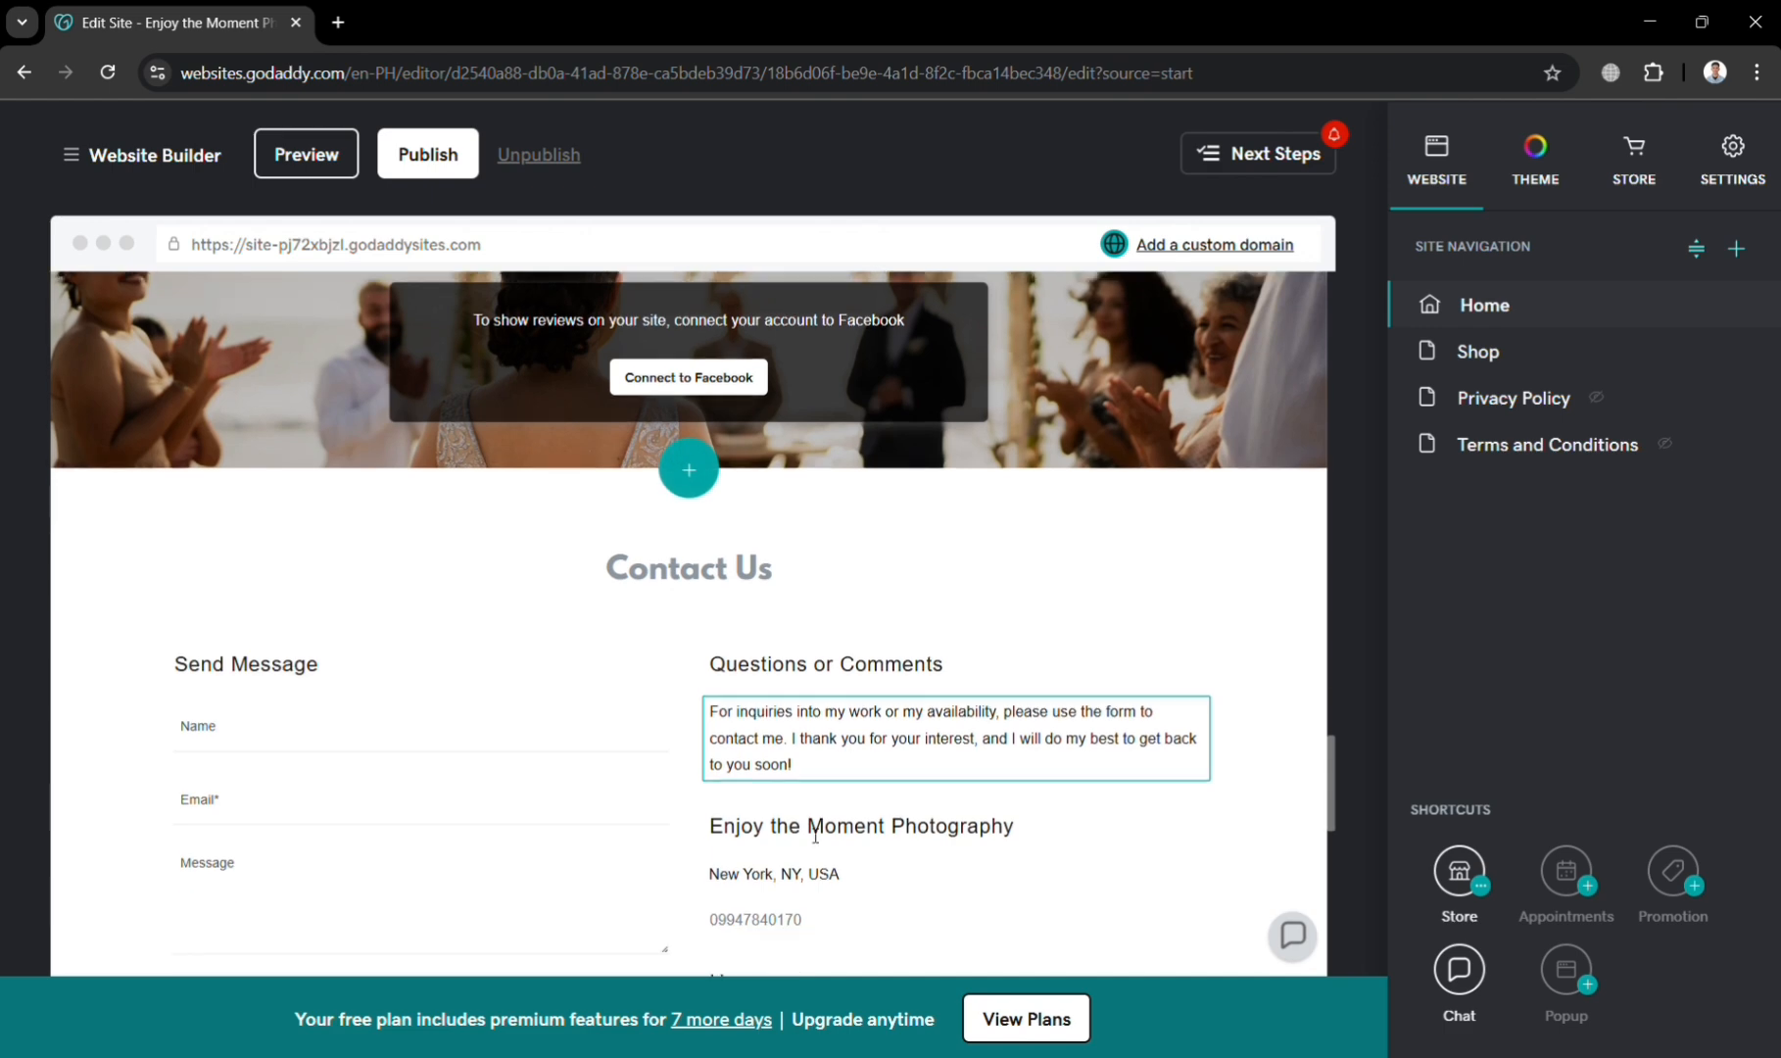
- Open the Contact Us section's settings and examine its title, heading, description, business name, address and phone fields
scroll(815, 833, down, 3)
click(628, 490)
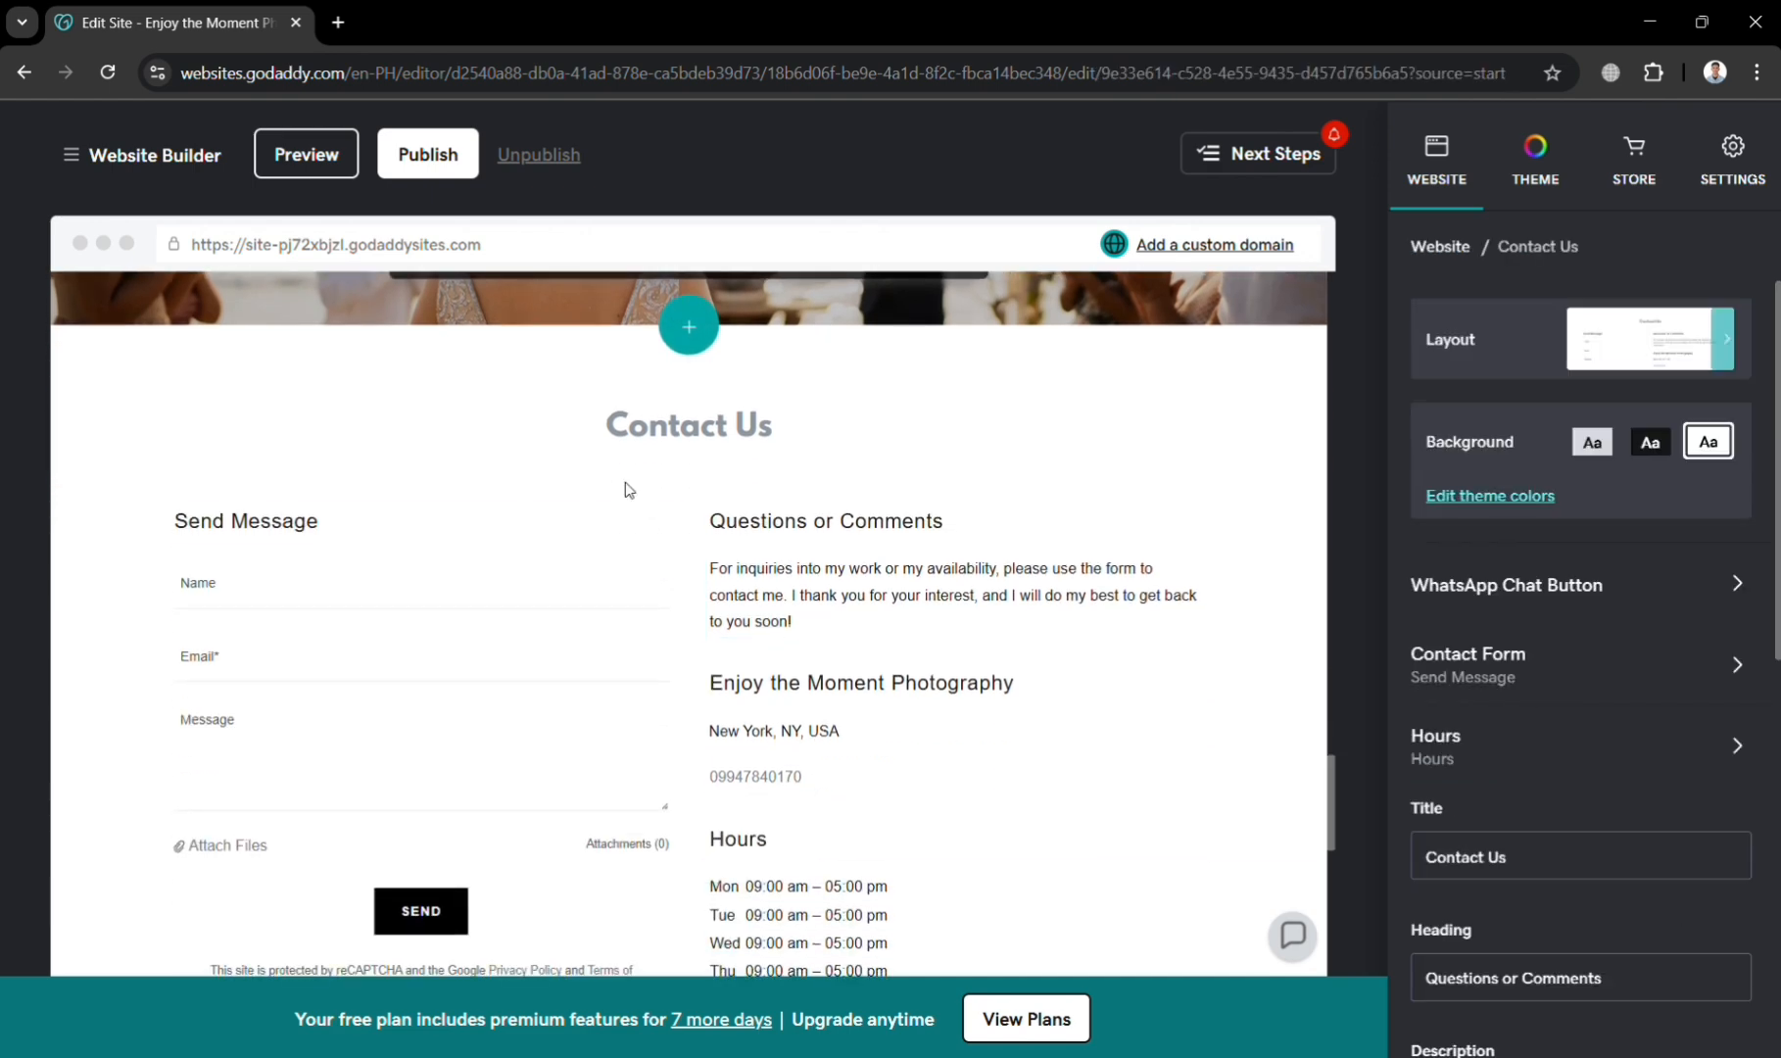
scroll(628, 490, down, 1)
scroll(1600, 903, down, 2)
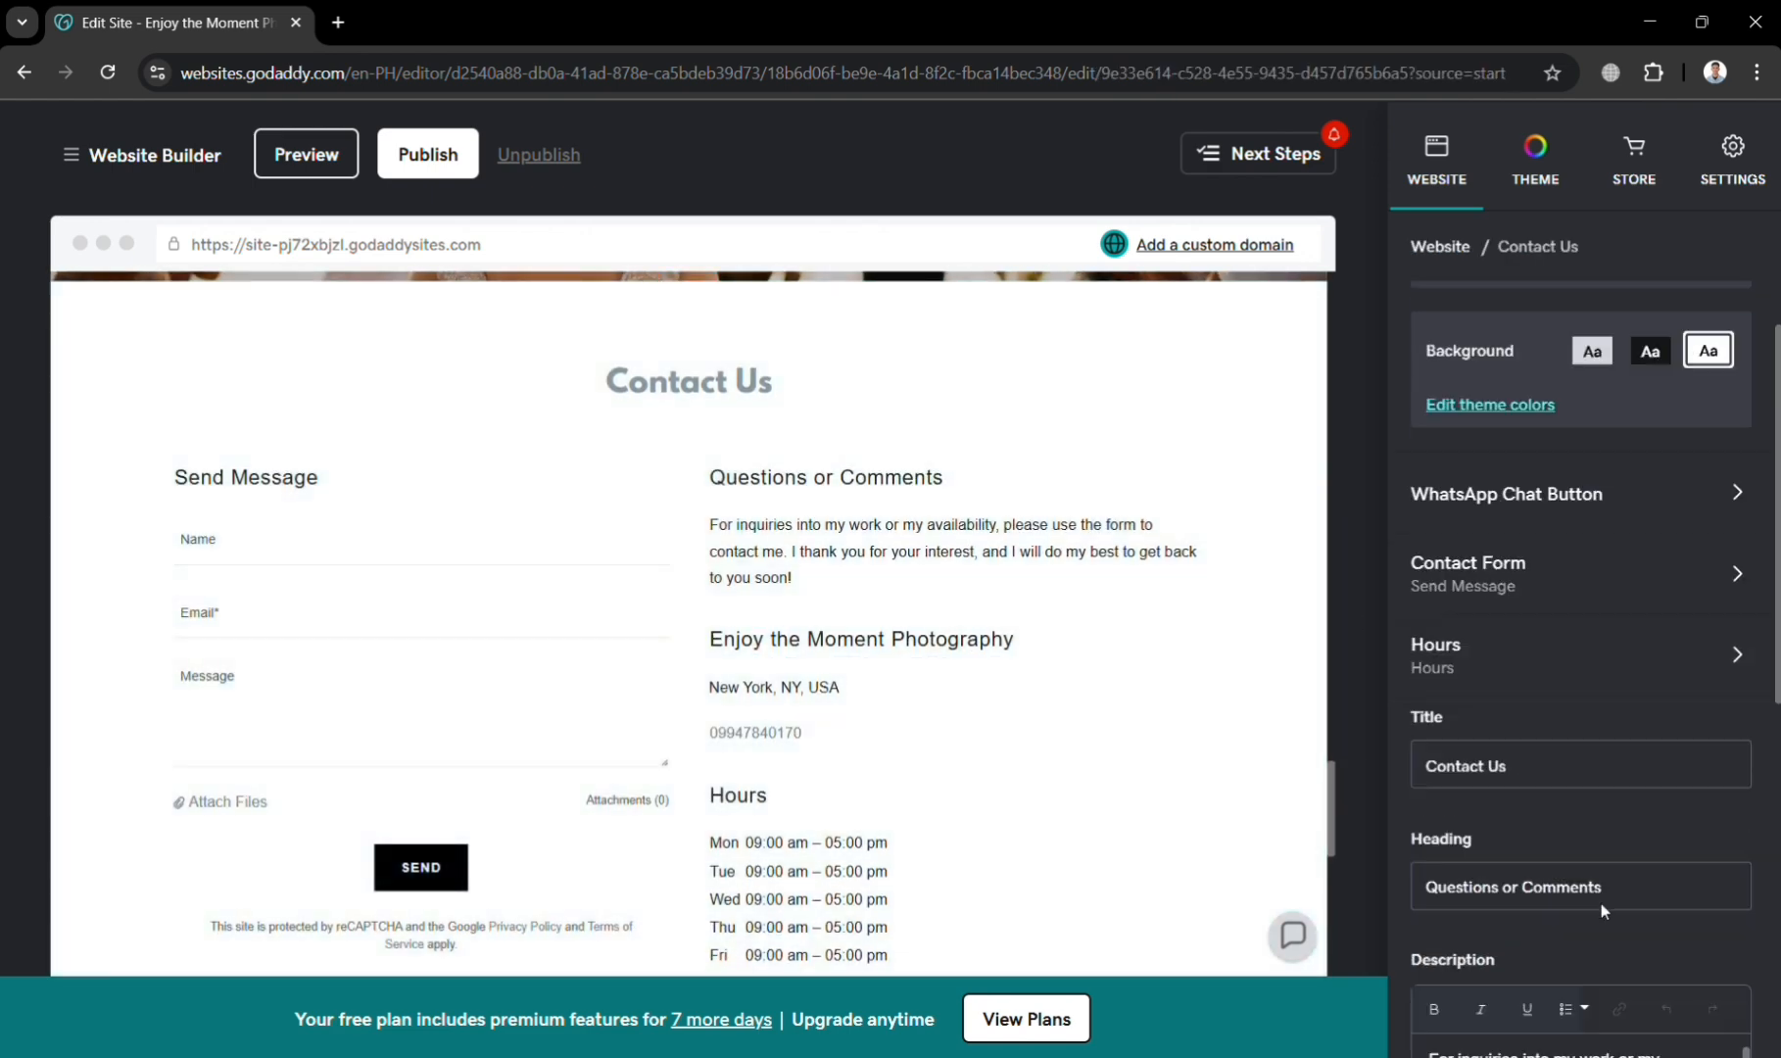
scroll(1600, 903, down, 3)
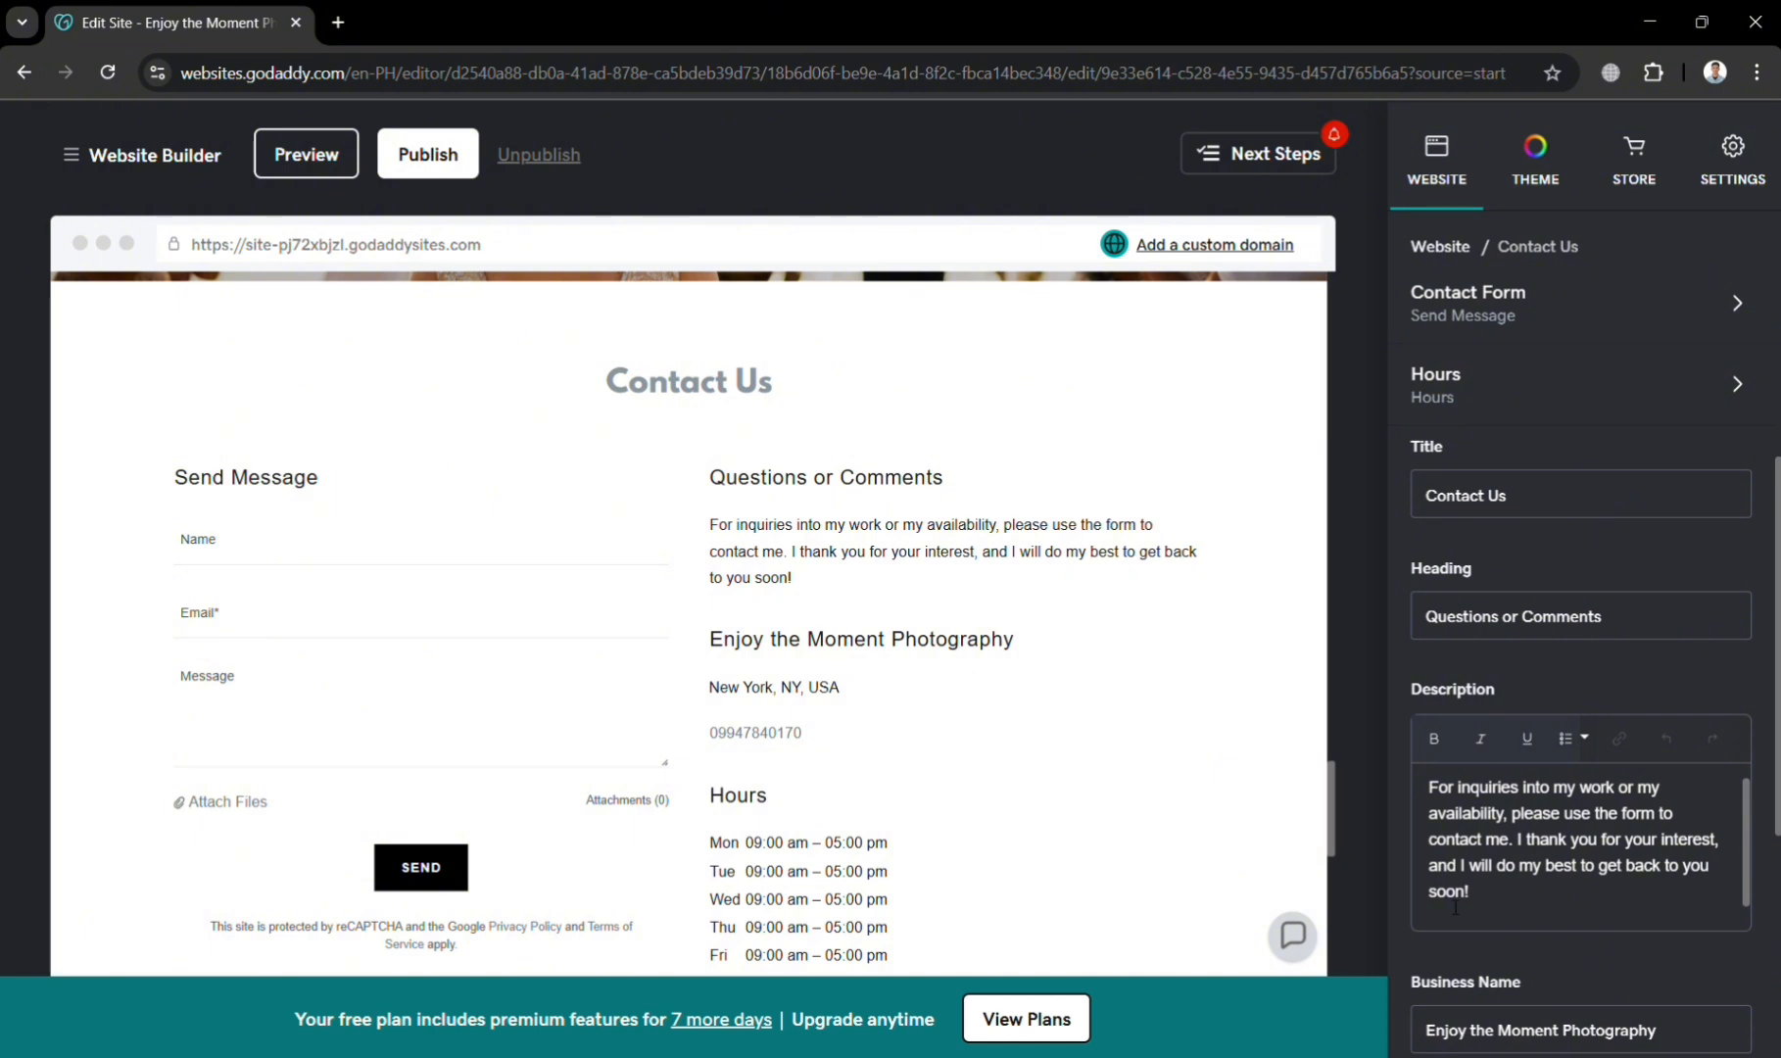
scroll(1522, 925, down, 5)
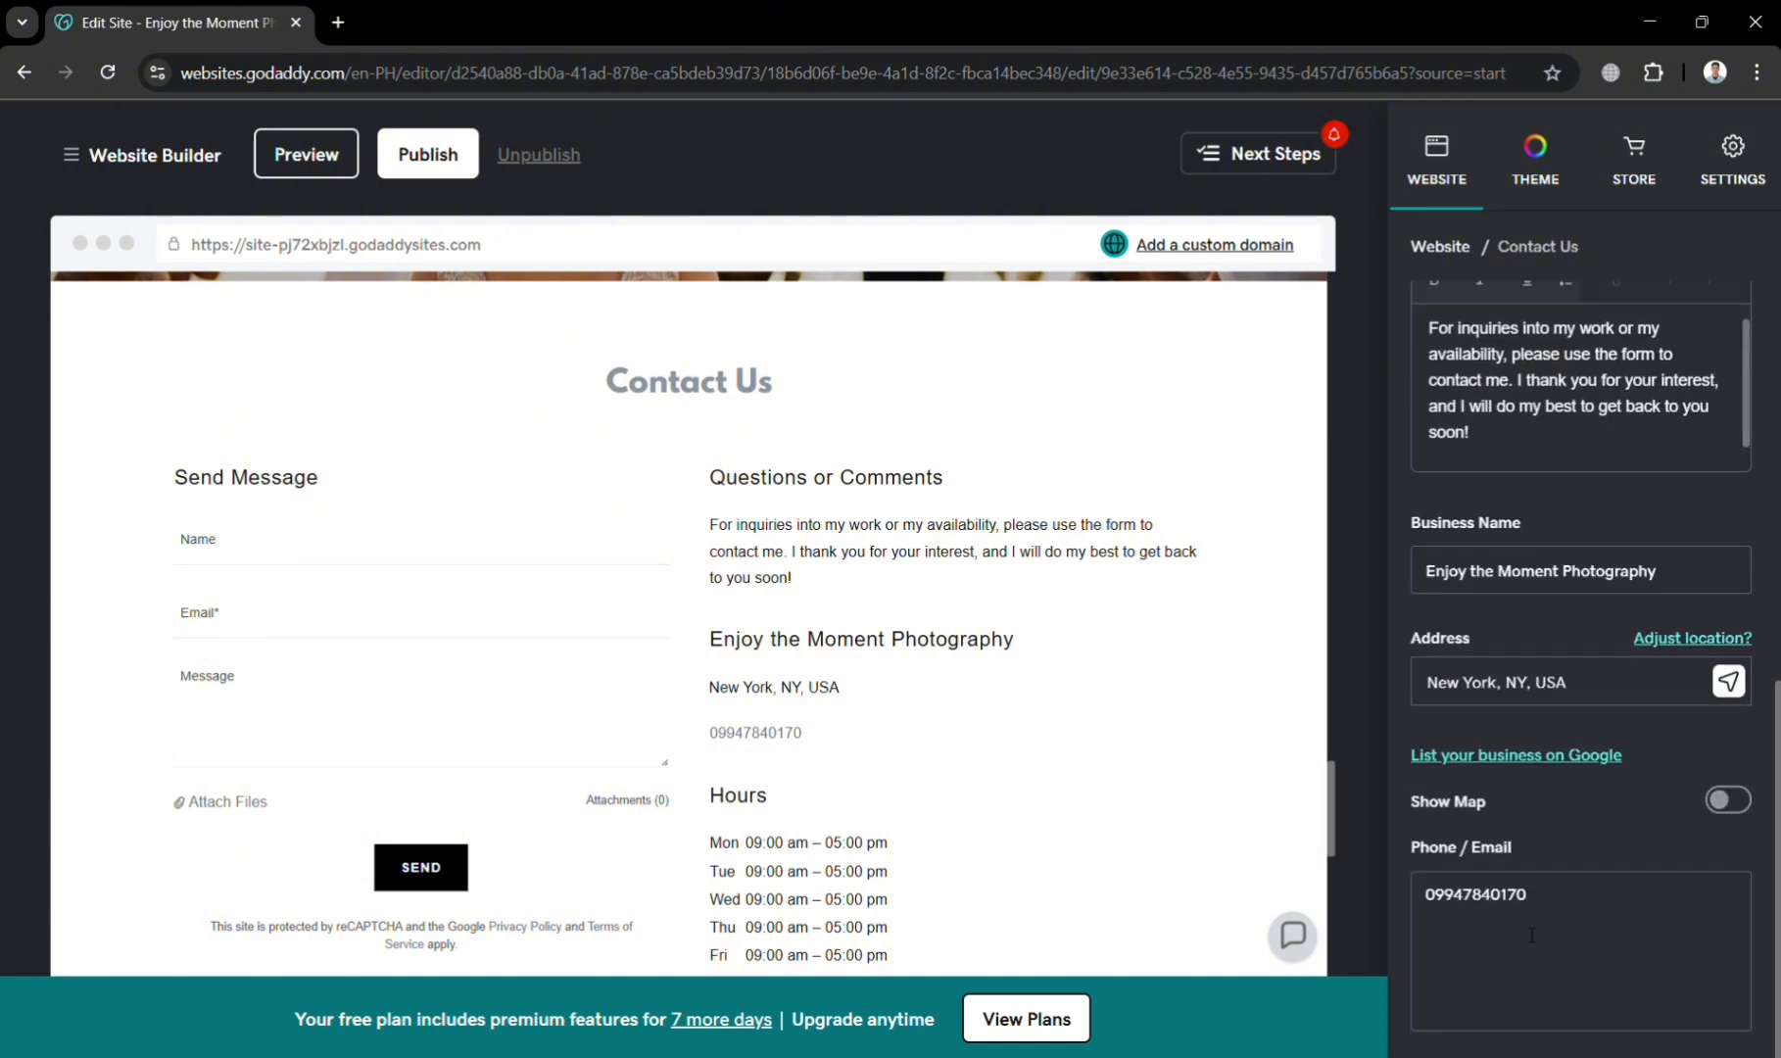
scroll(781, 788, down, 2)
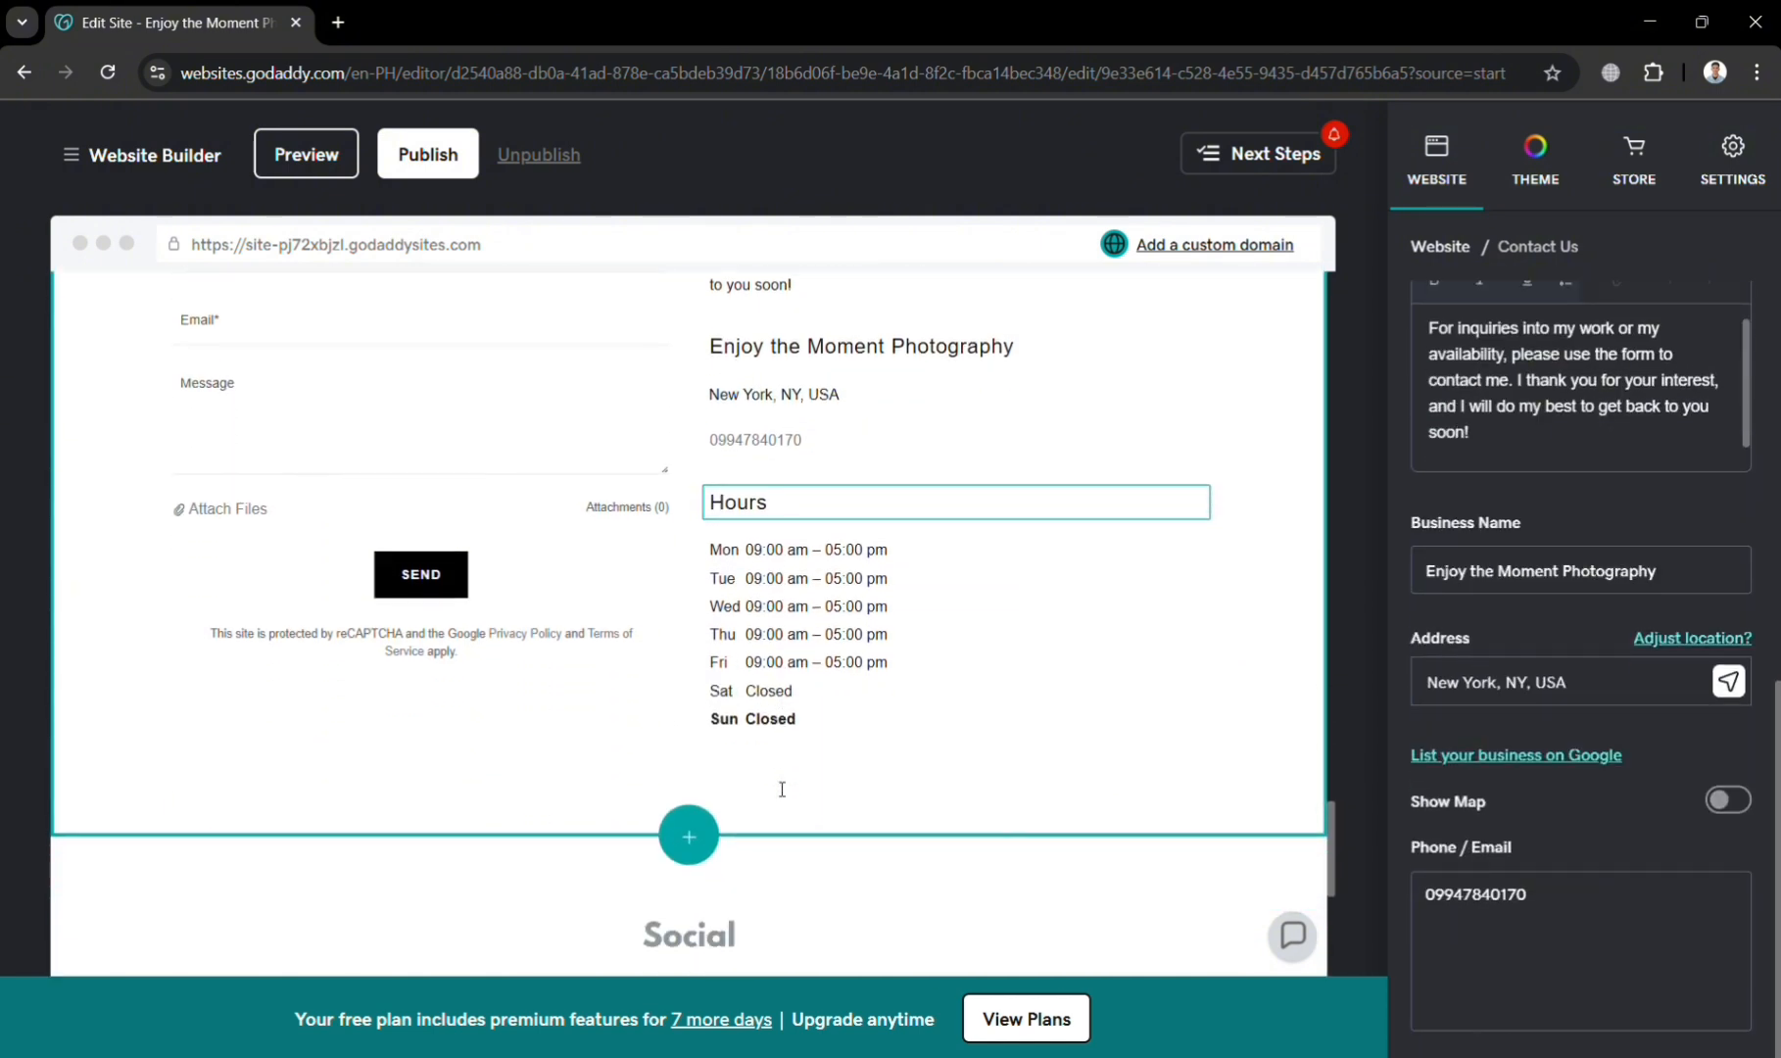
- Open the business hours settings of the Contact Us section and look over the daily schedule
scroll(783, 788, up, 2)
click(830, 751)
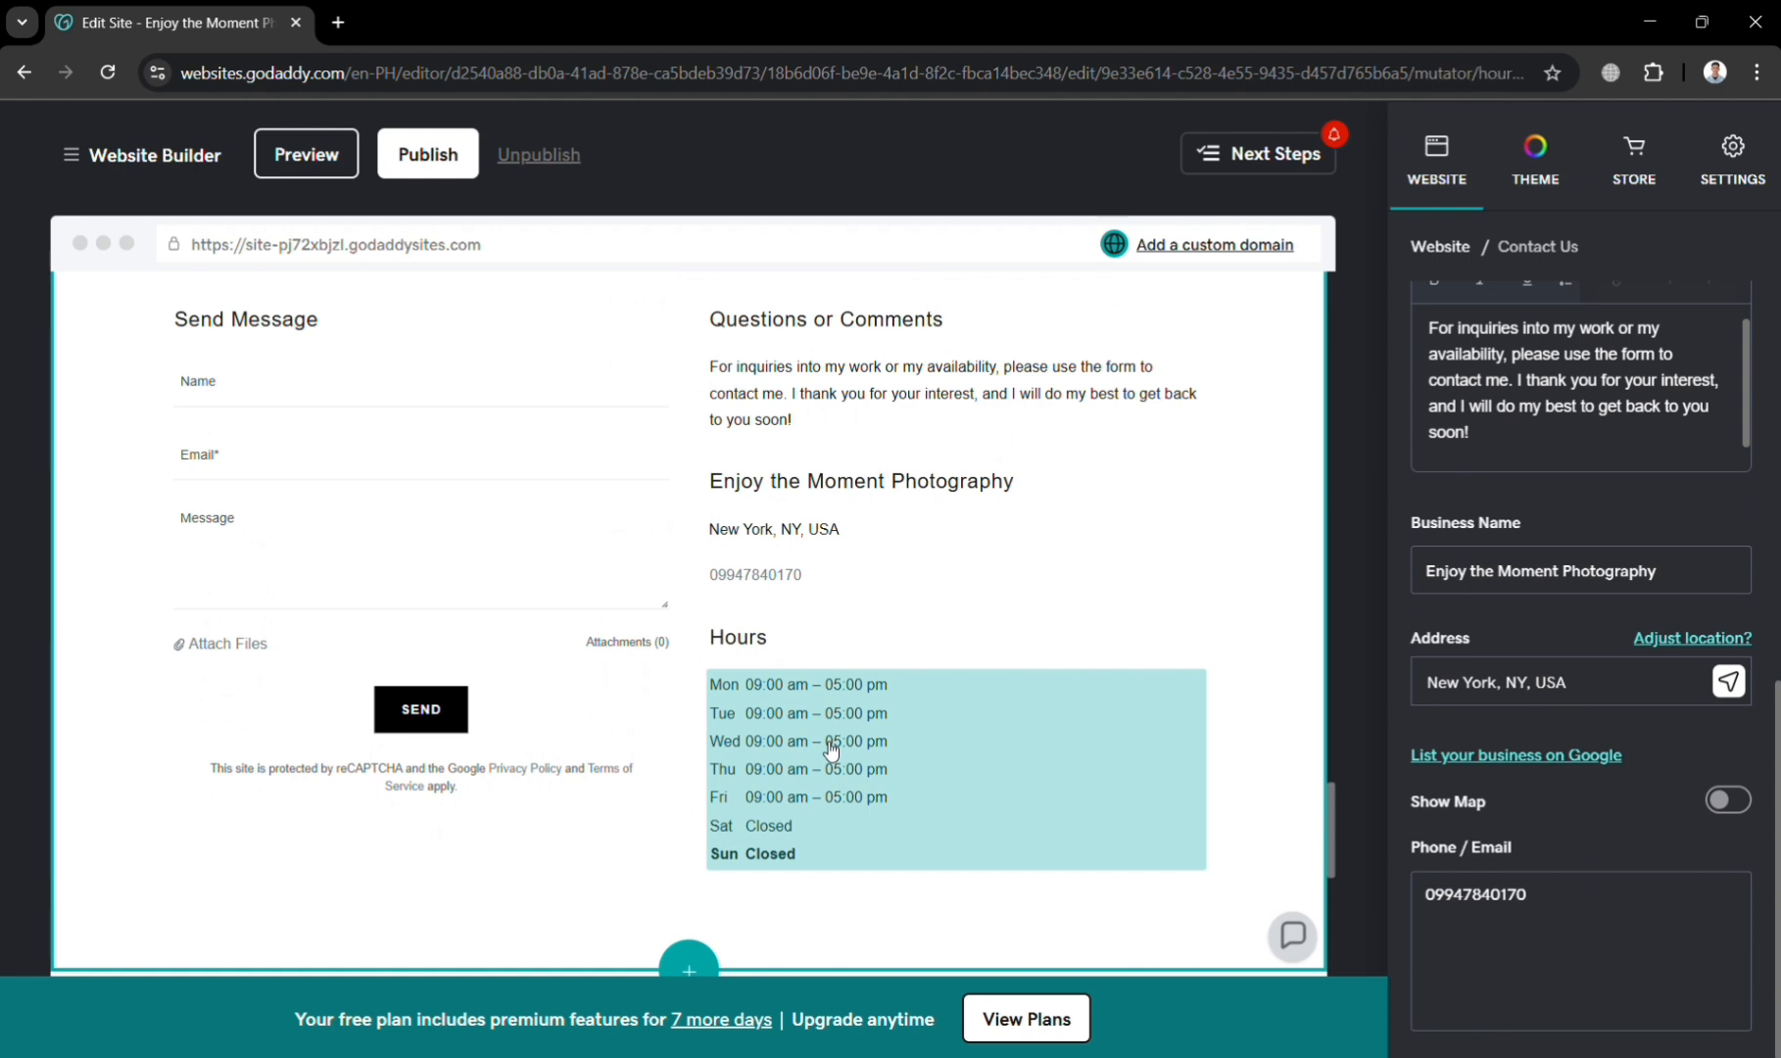
scroll(1716, 366, up, 3)
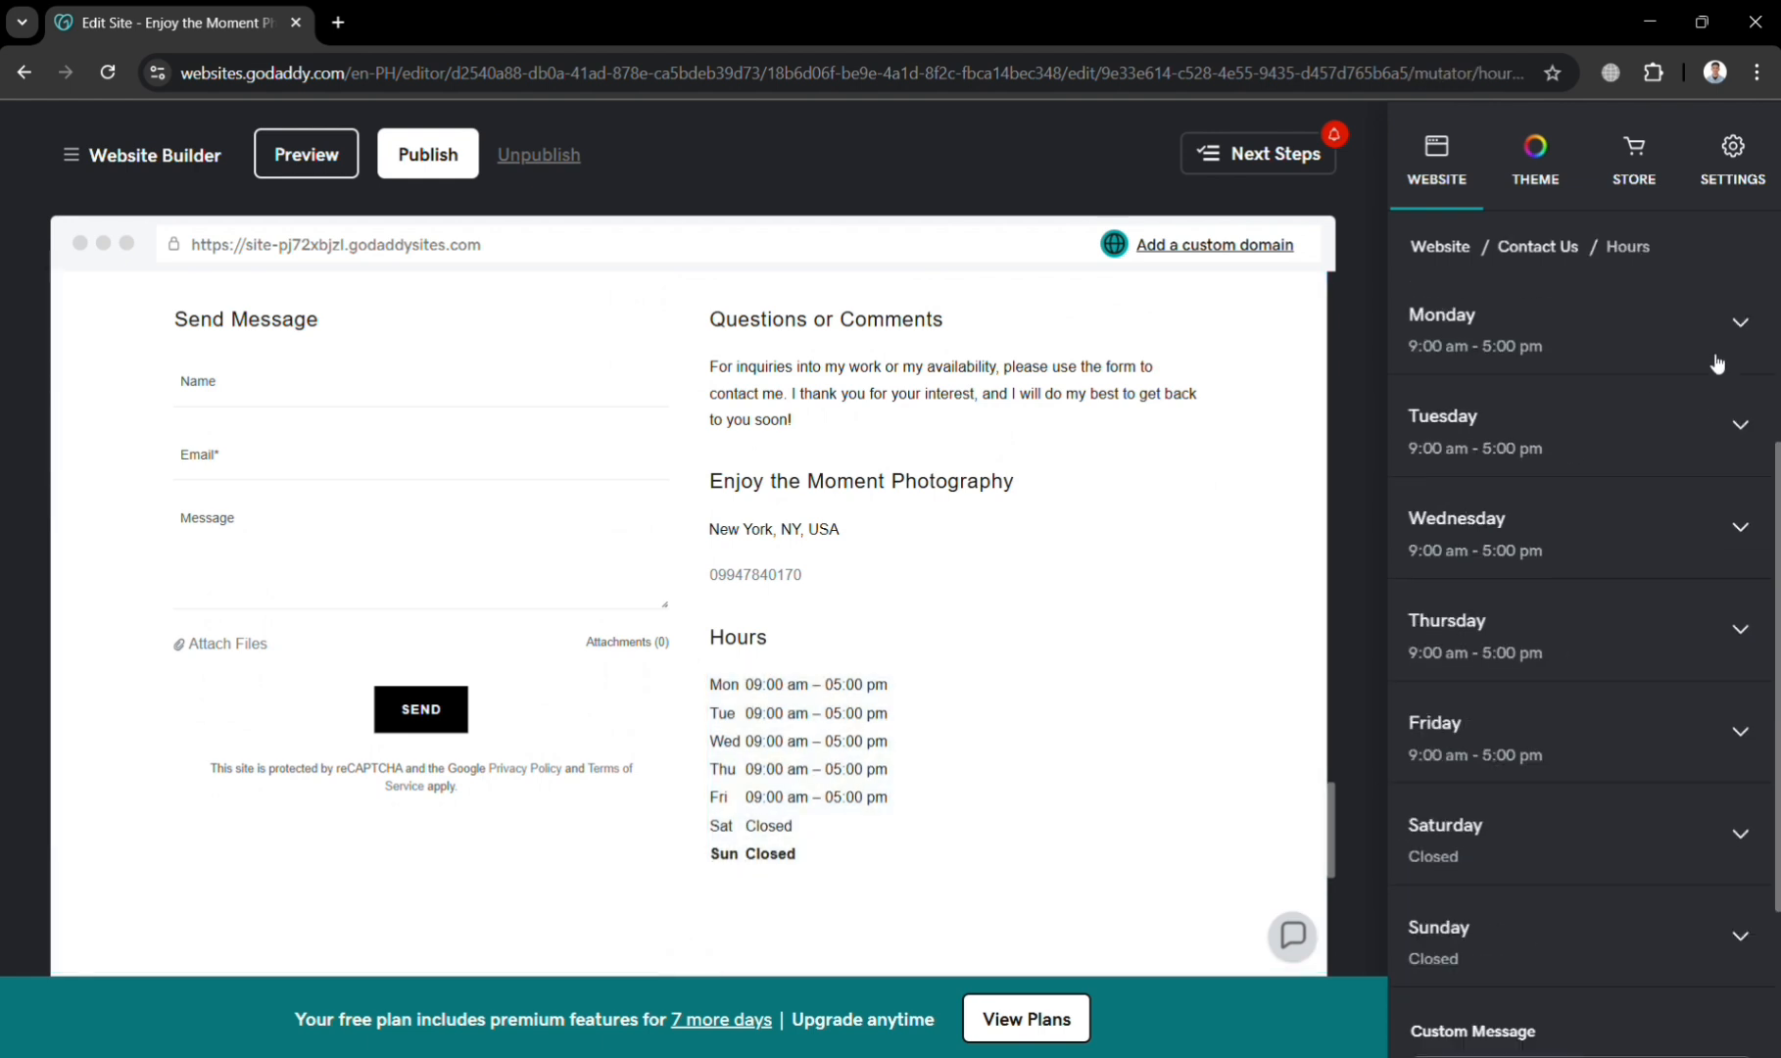
- Expand the weekday hours, try By Appointment for Wednesday, and switch that day back to 9:00 am to 5:00 pm
click(1740, 391)
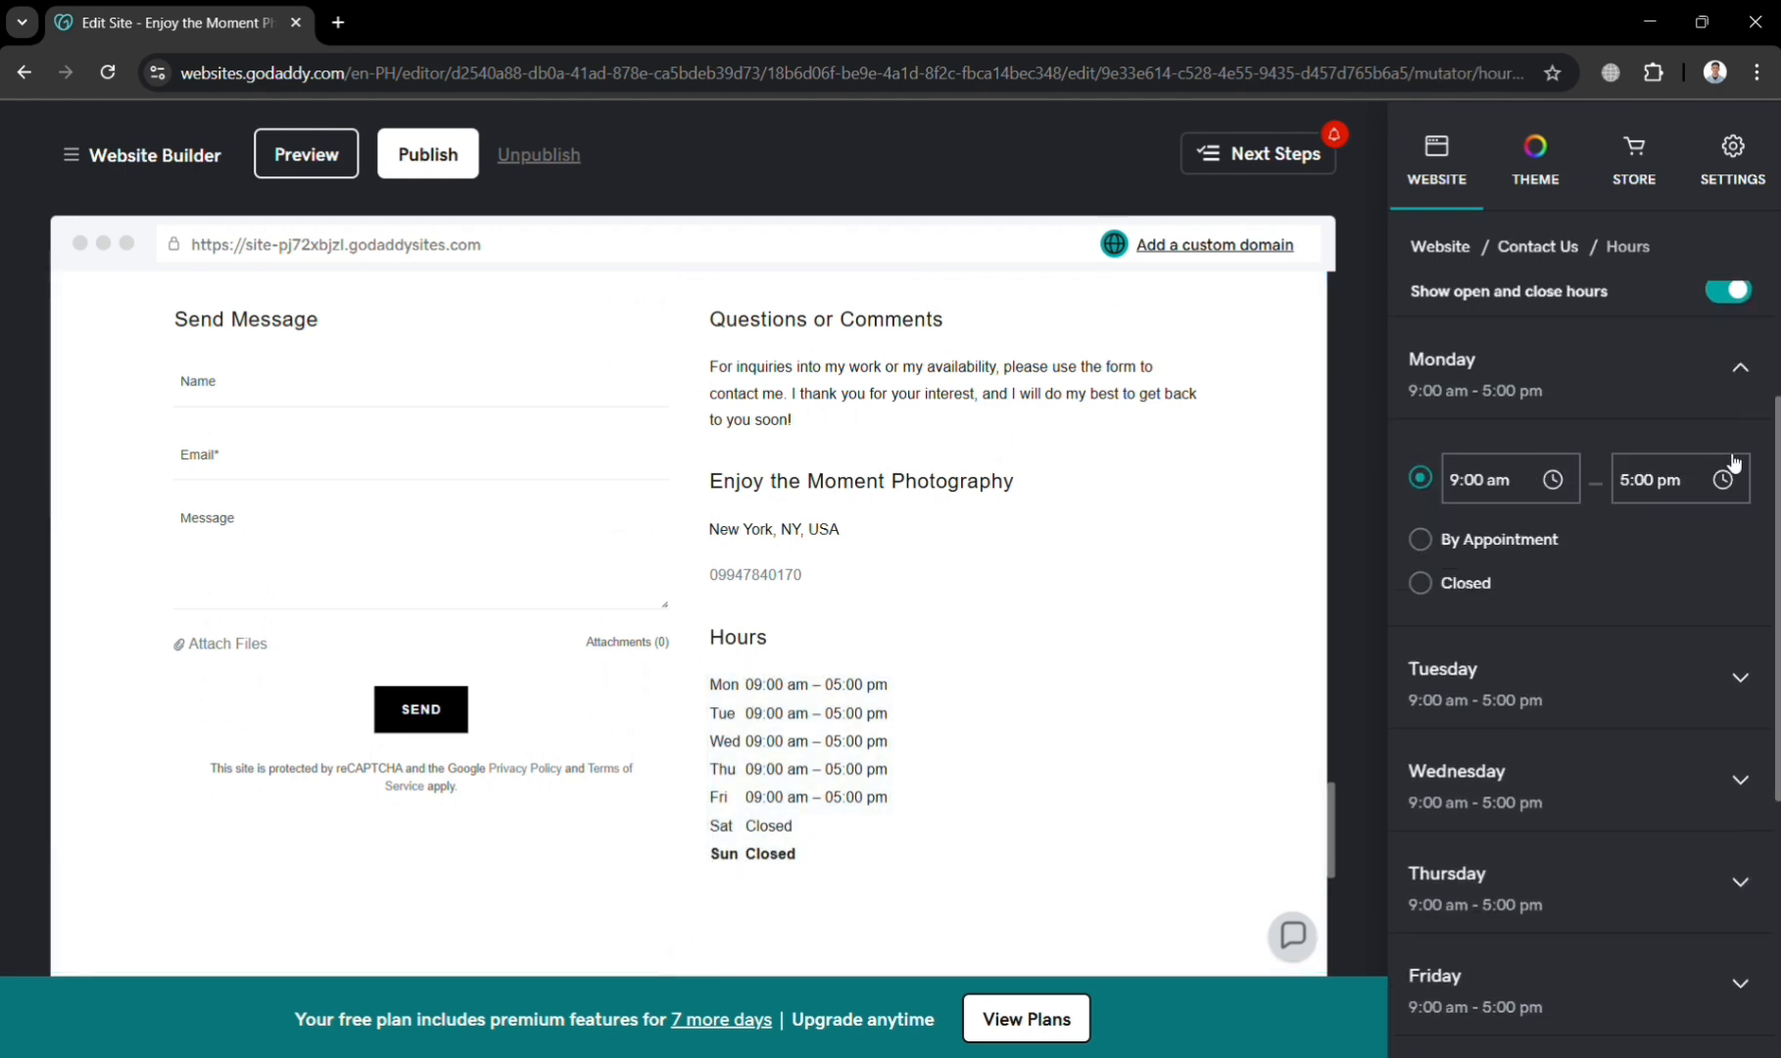
click(1740, 678)
click(1730, 829)
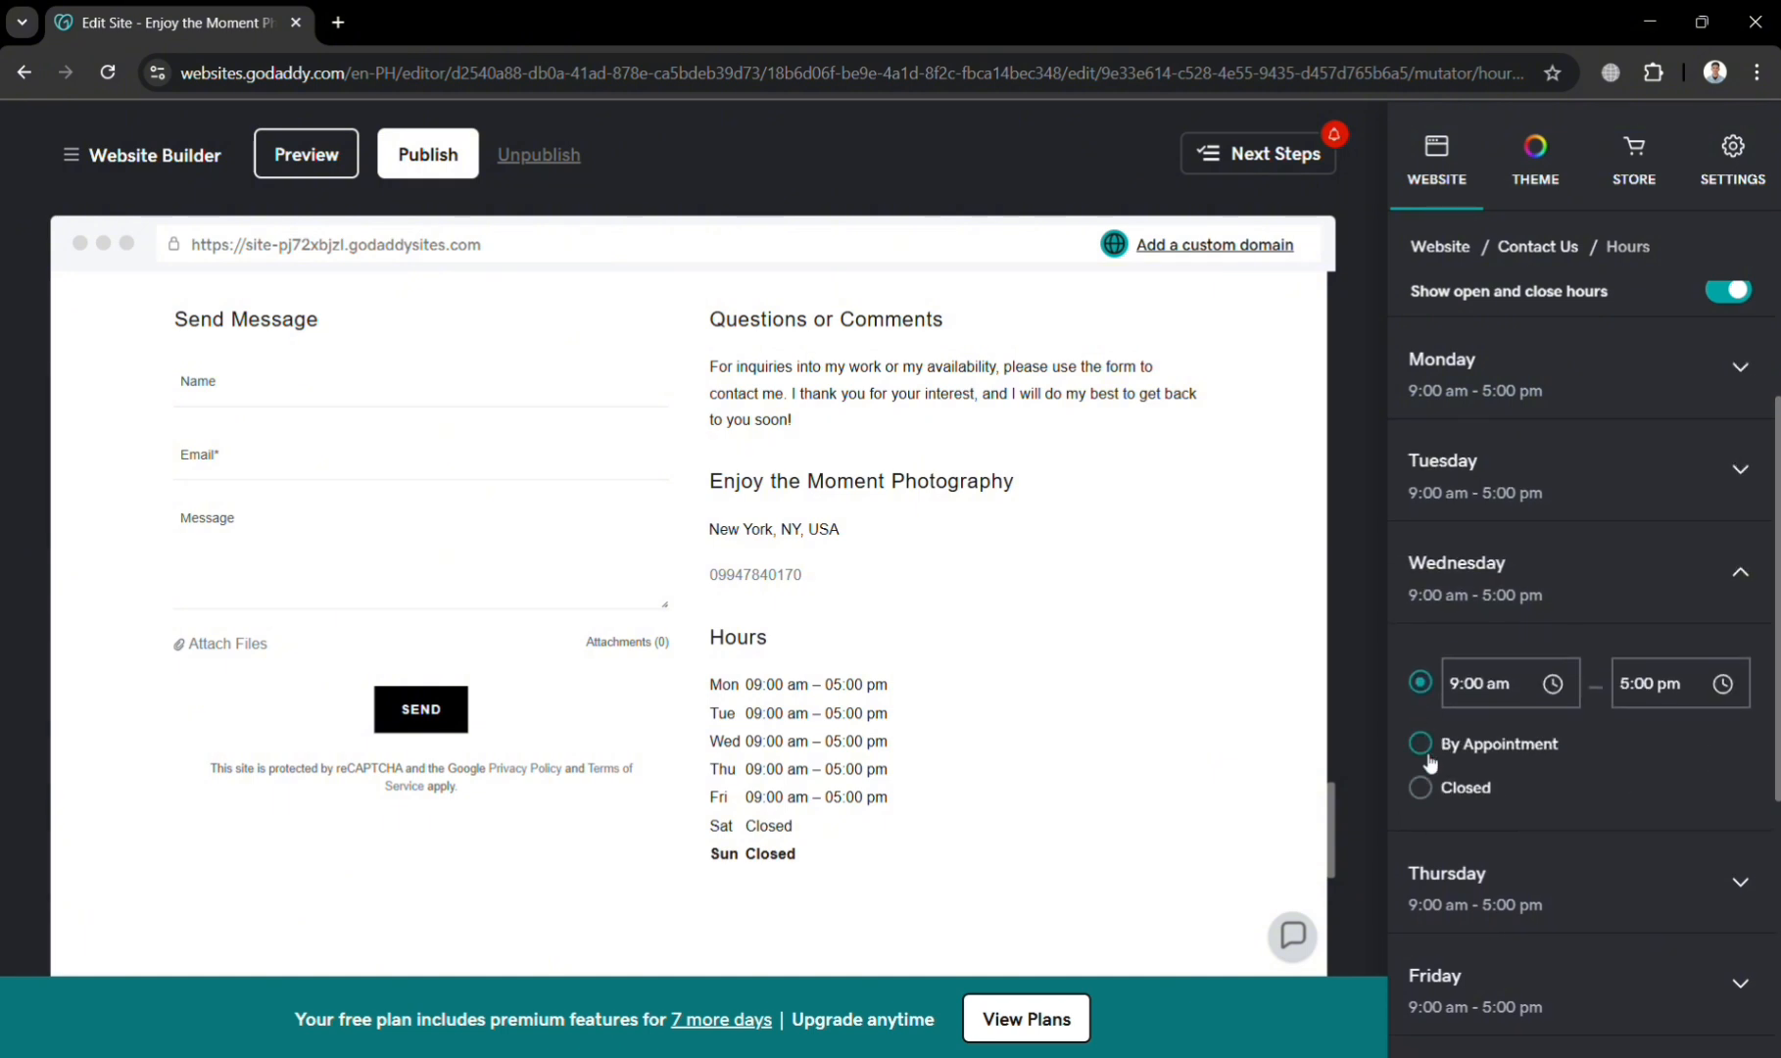
click(1430, 763)
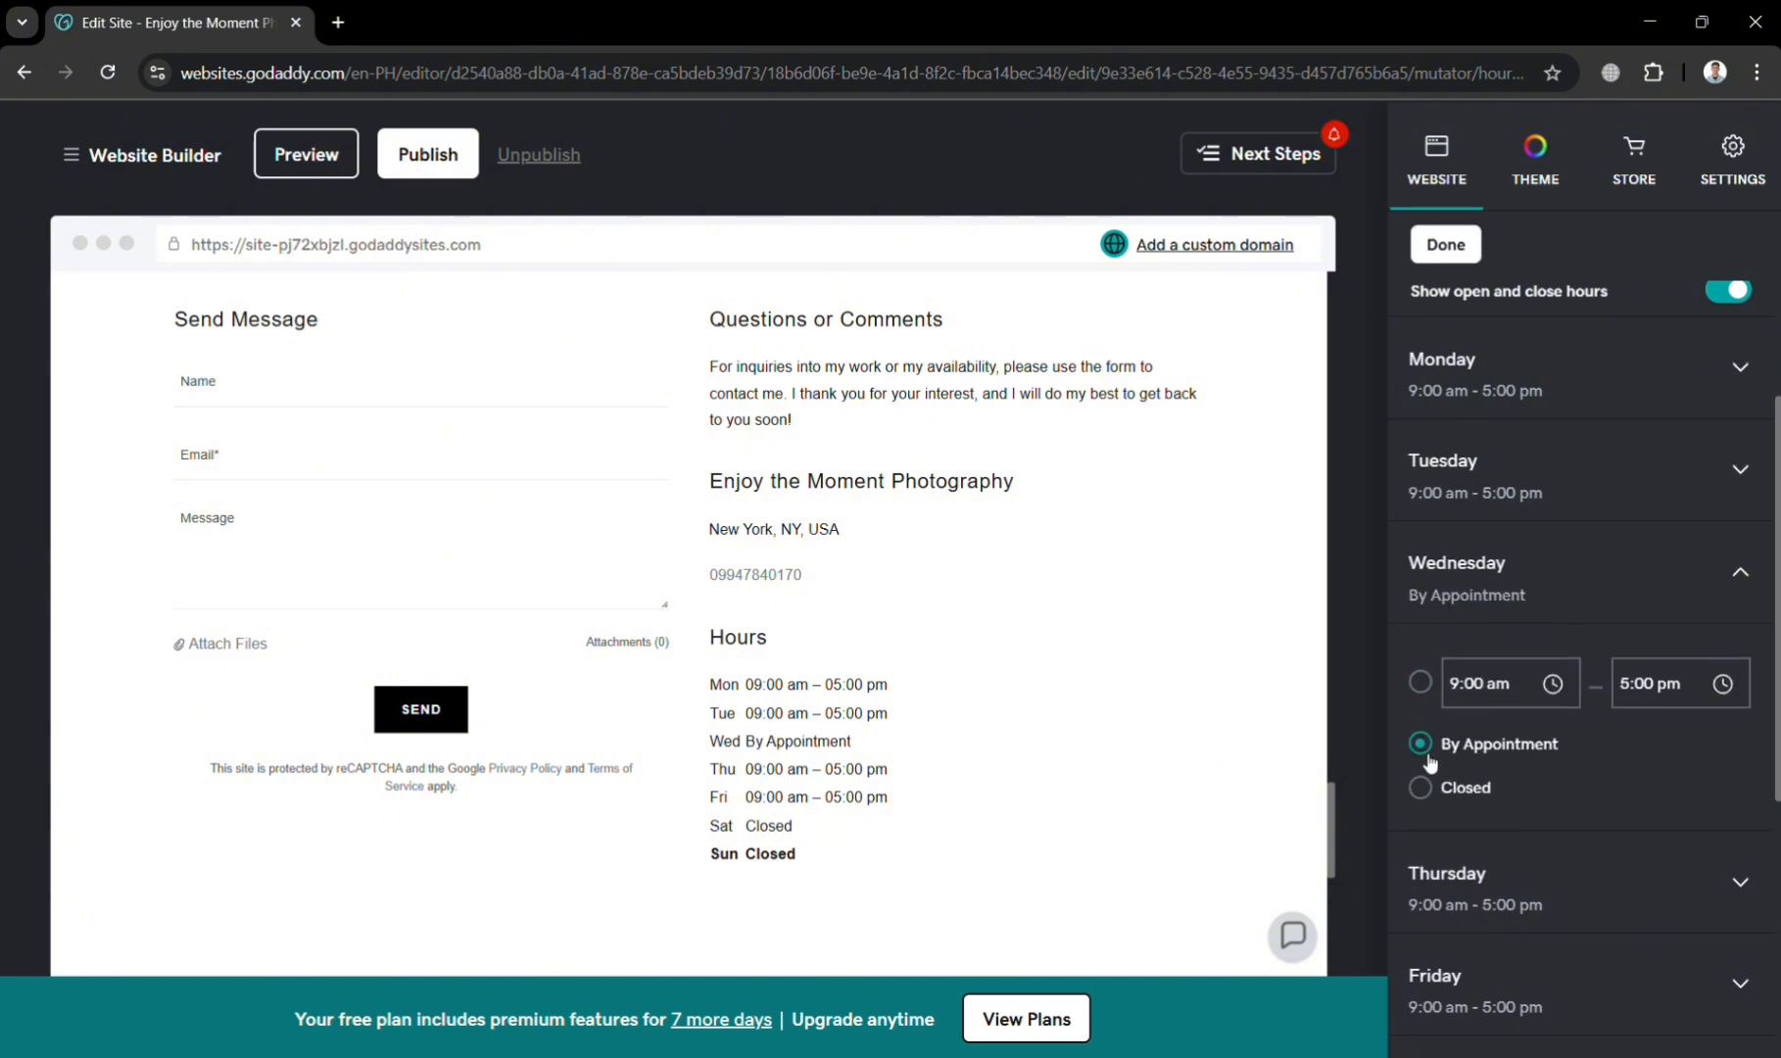
click(1420, 682)
scroll(1422, 695, down, 5)
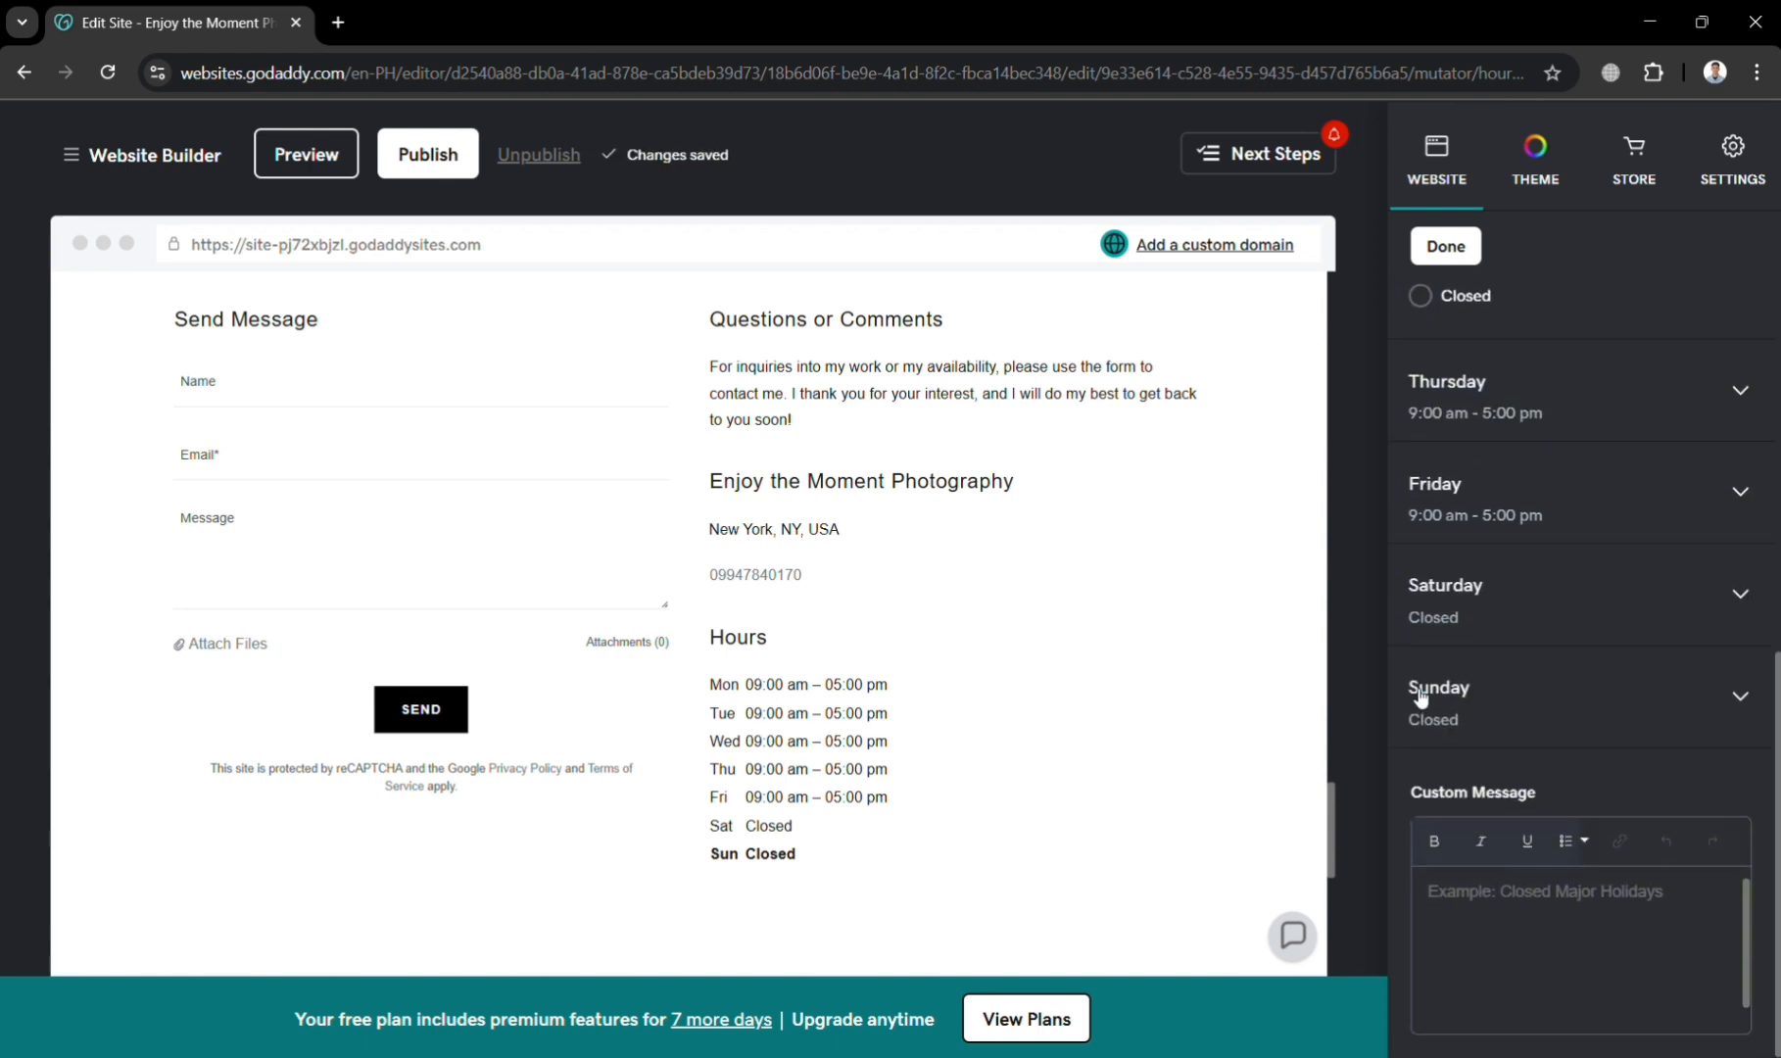
scroll(475, 737, up, 5)
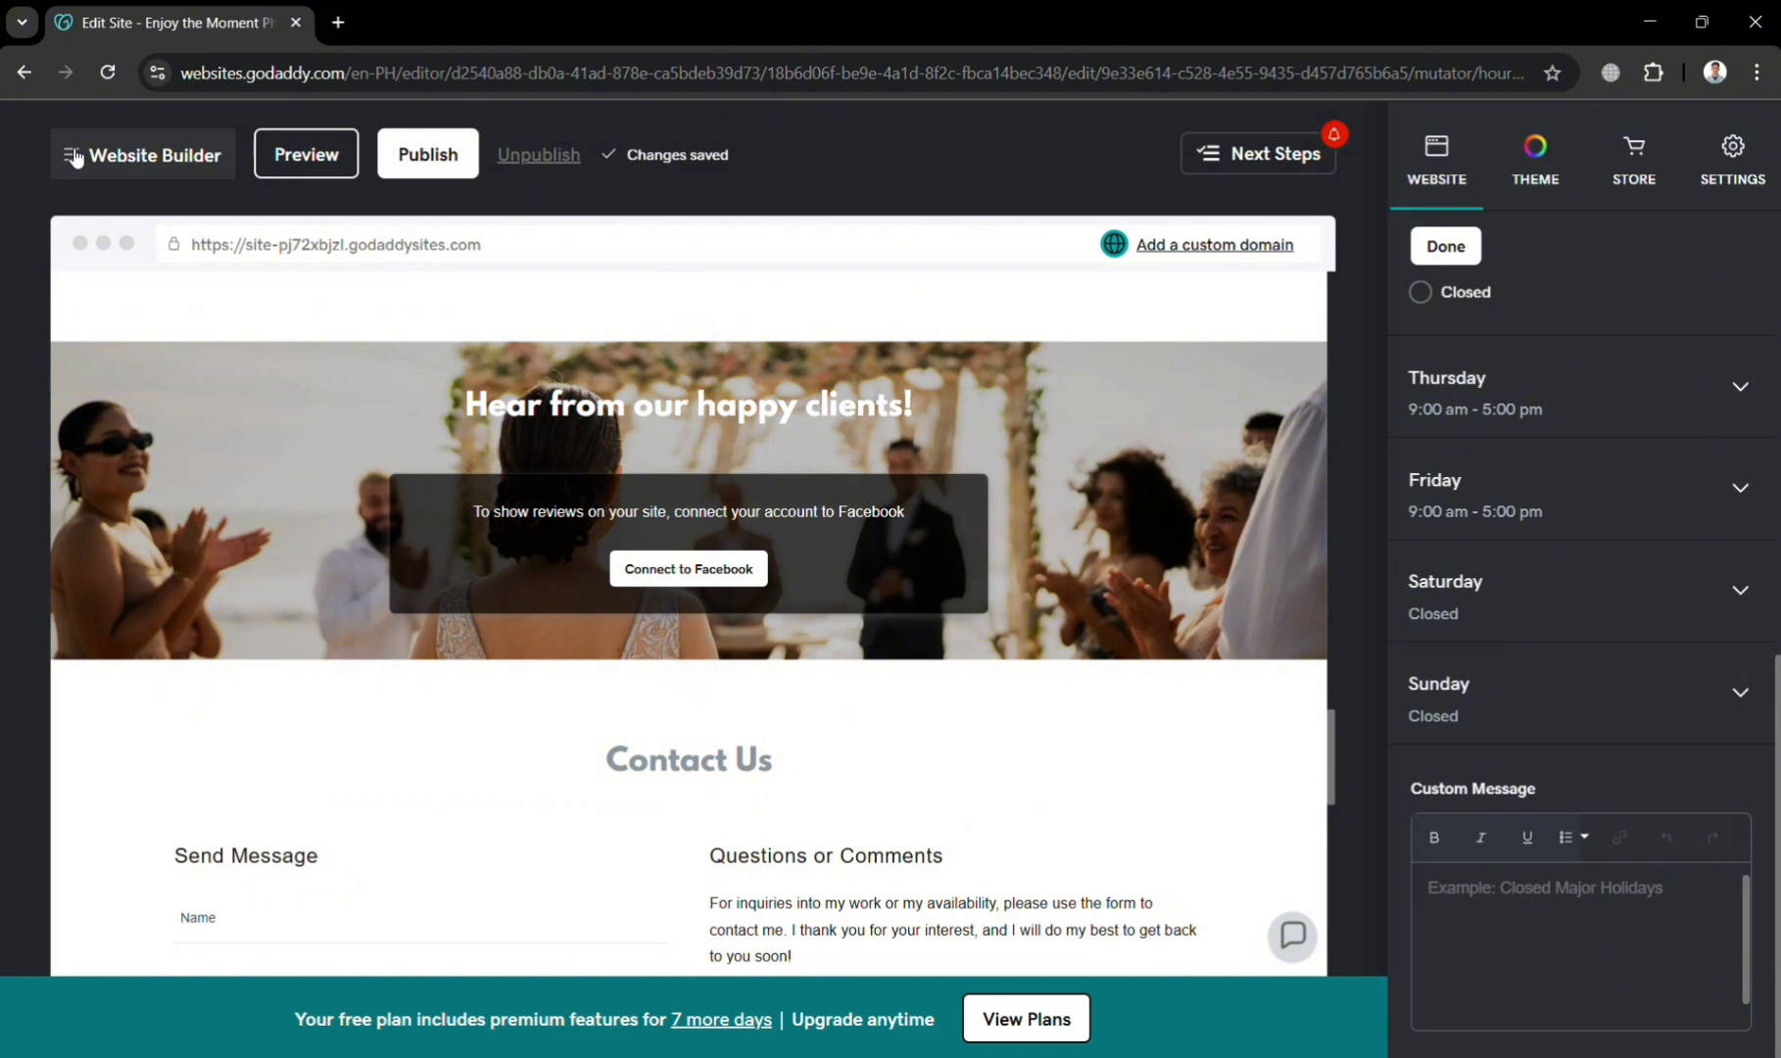
- Open the online store's settings from the site navigation and look through the general business information
click(76, 157)
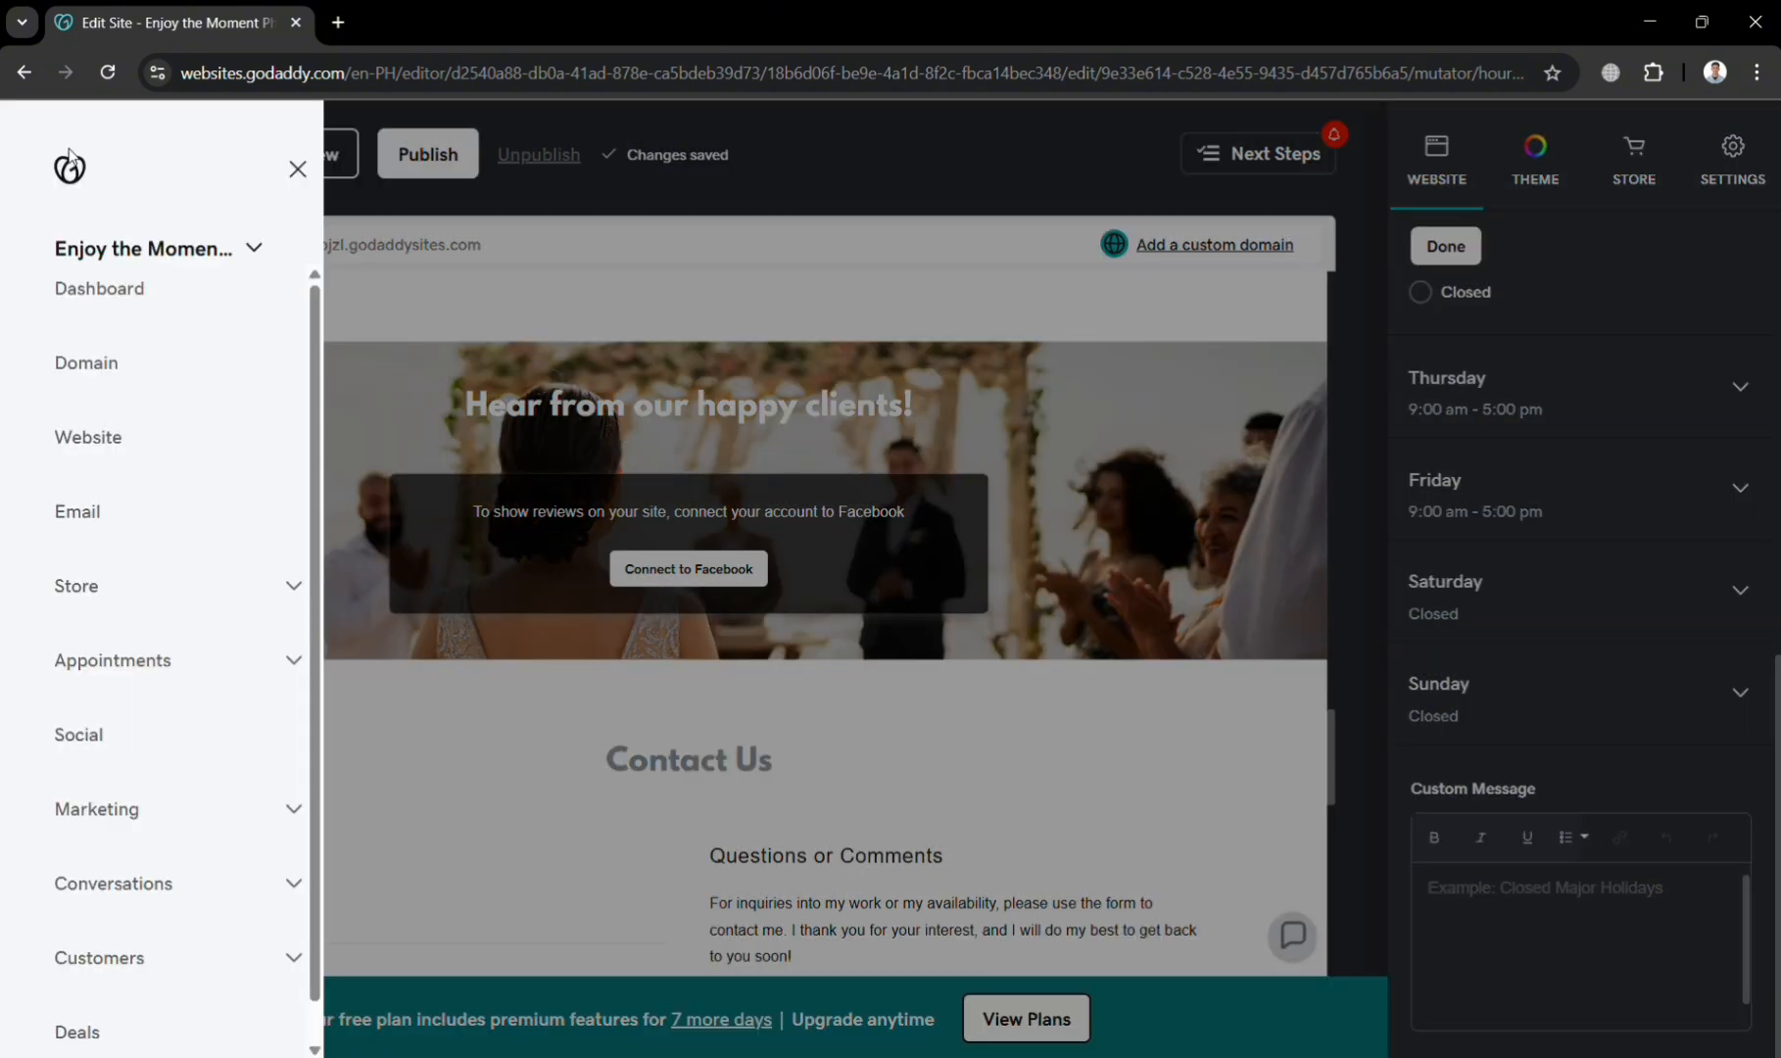
click(292, 586)
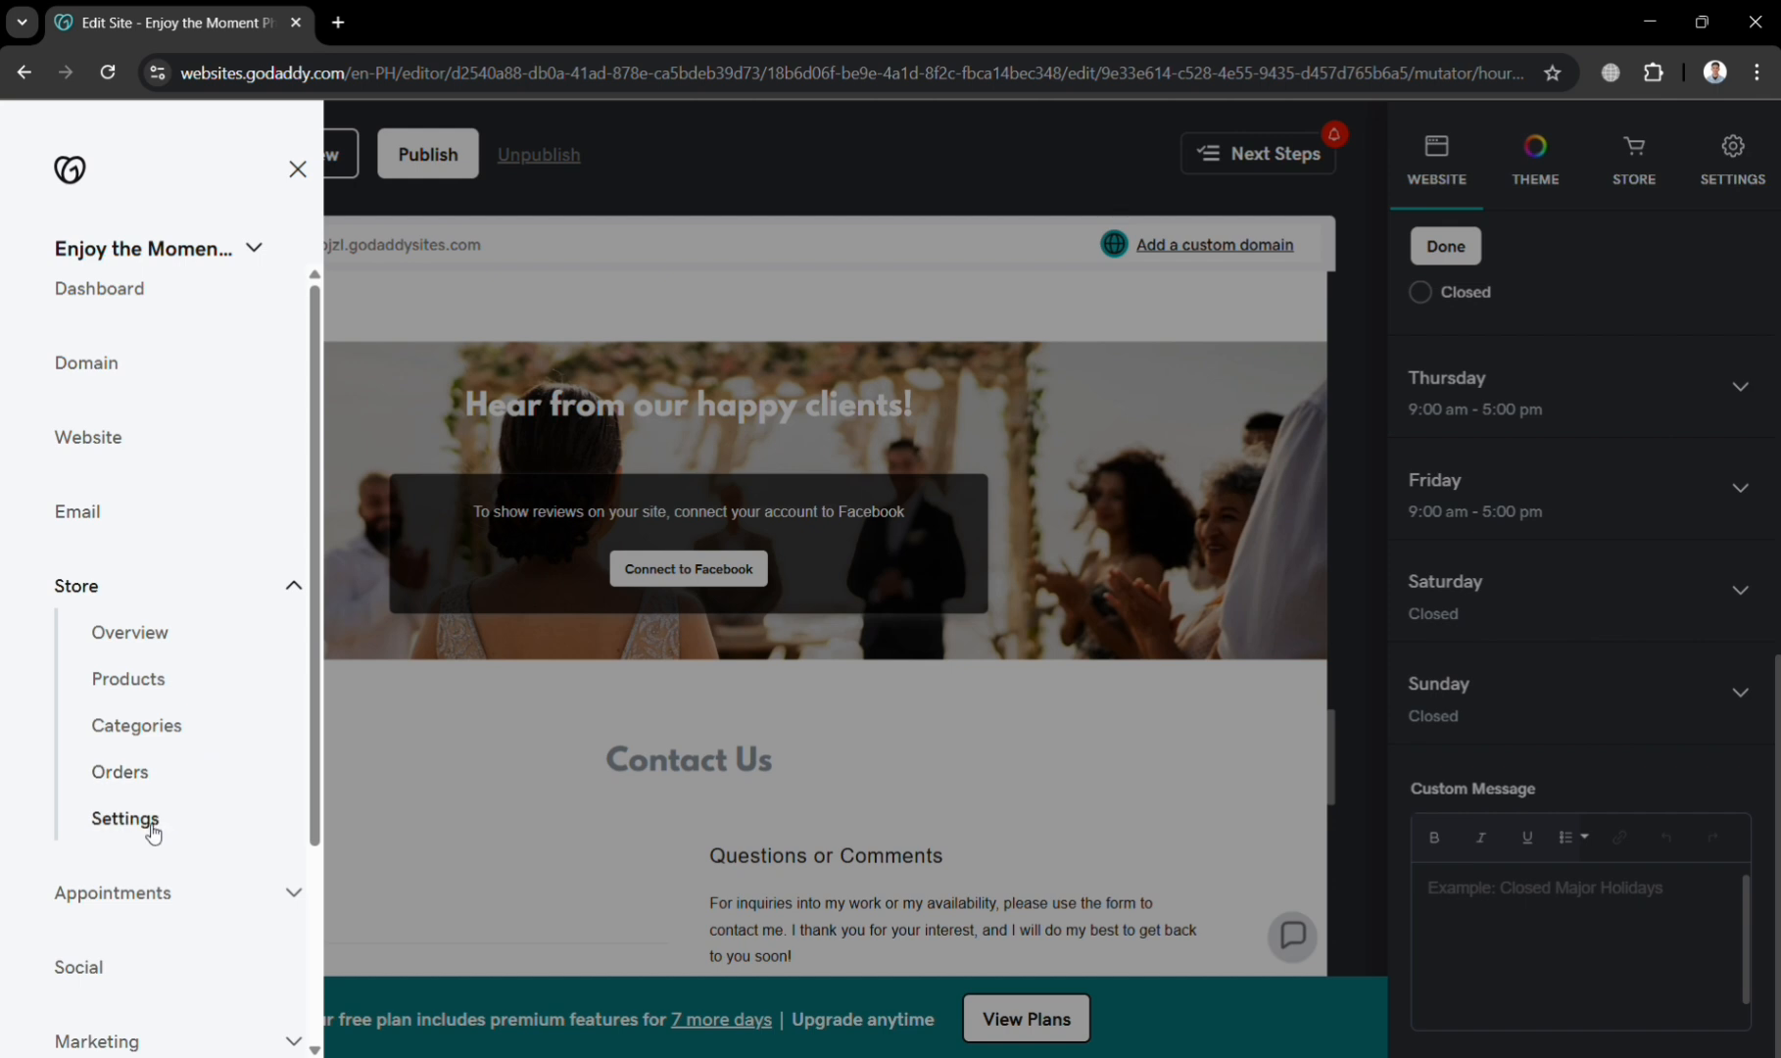
scroll(147, 833, down, 3)
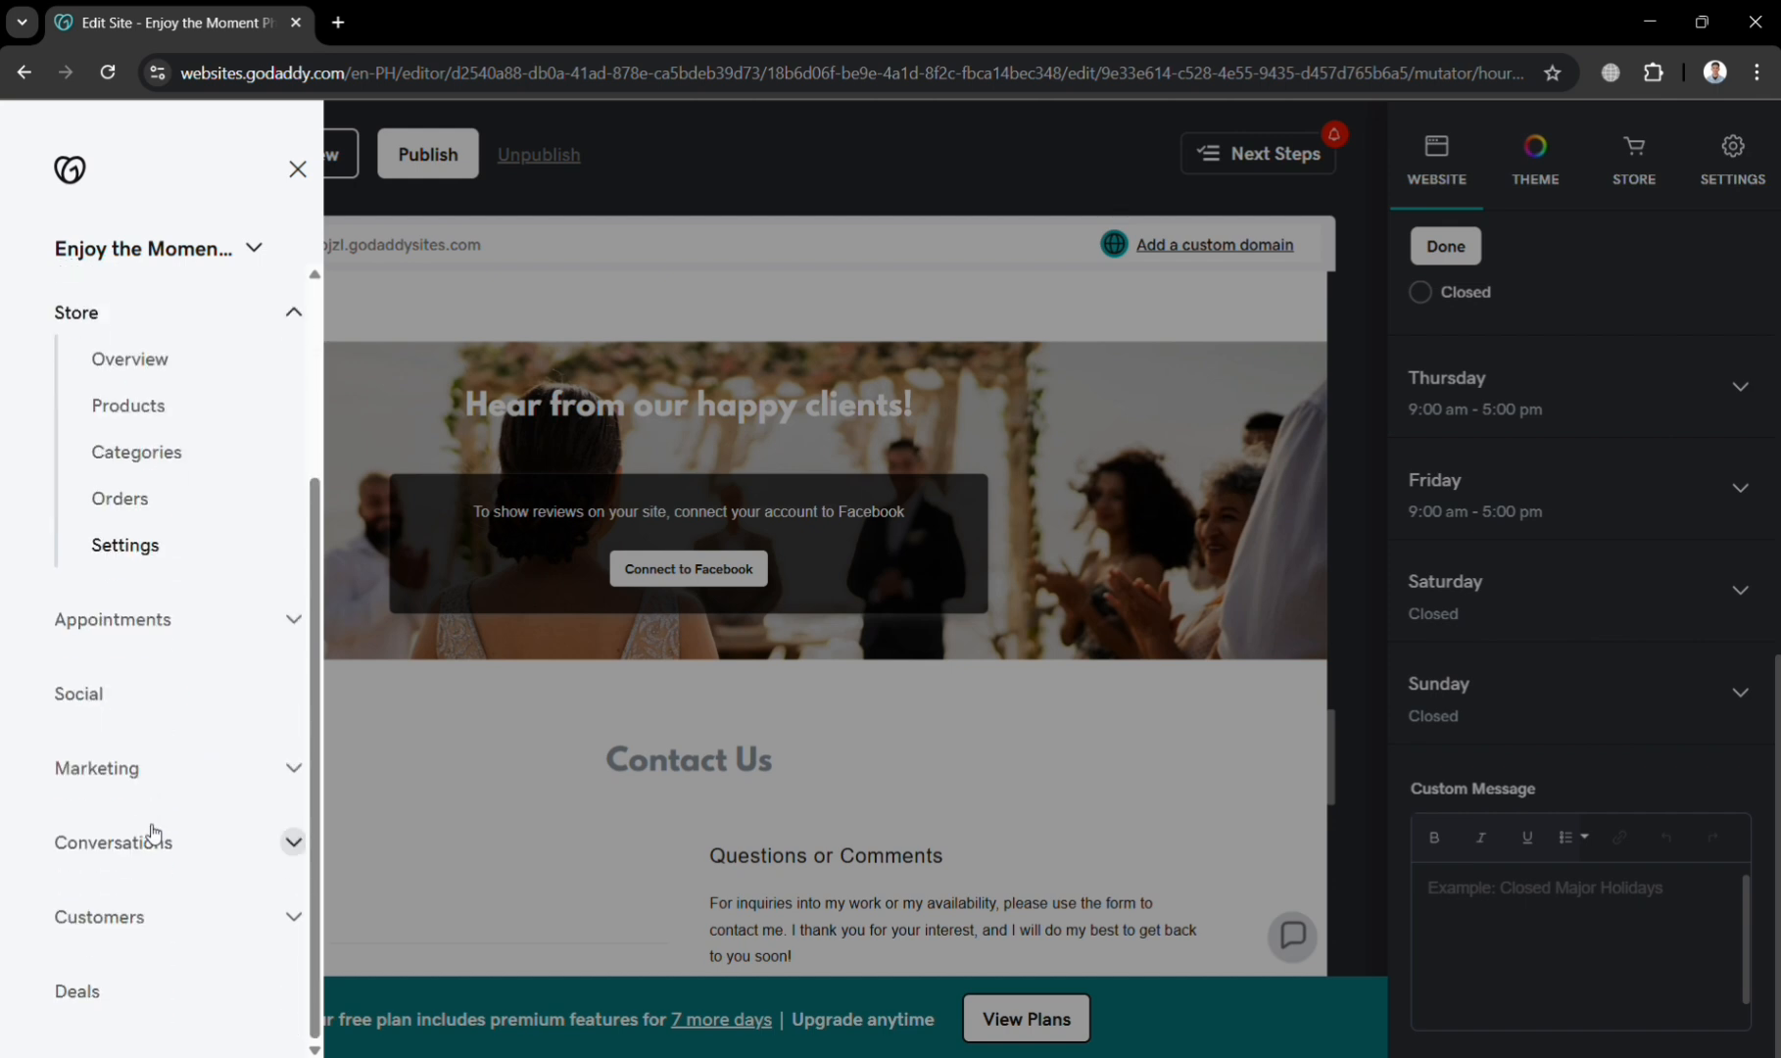
click(292, 620)
click(153, 551)
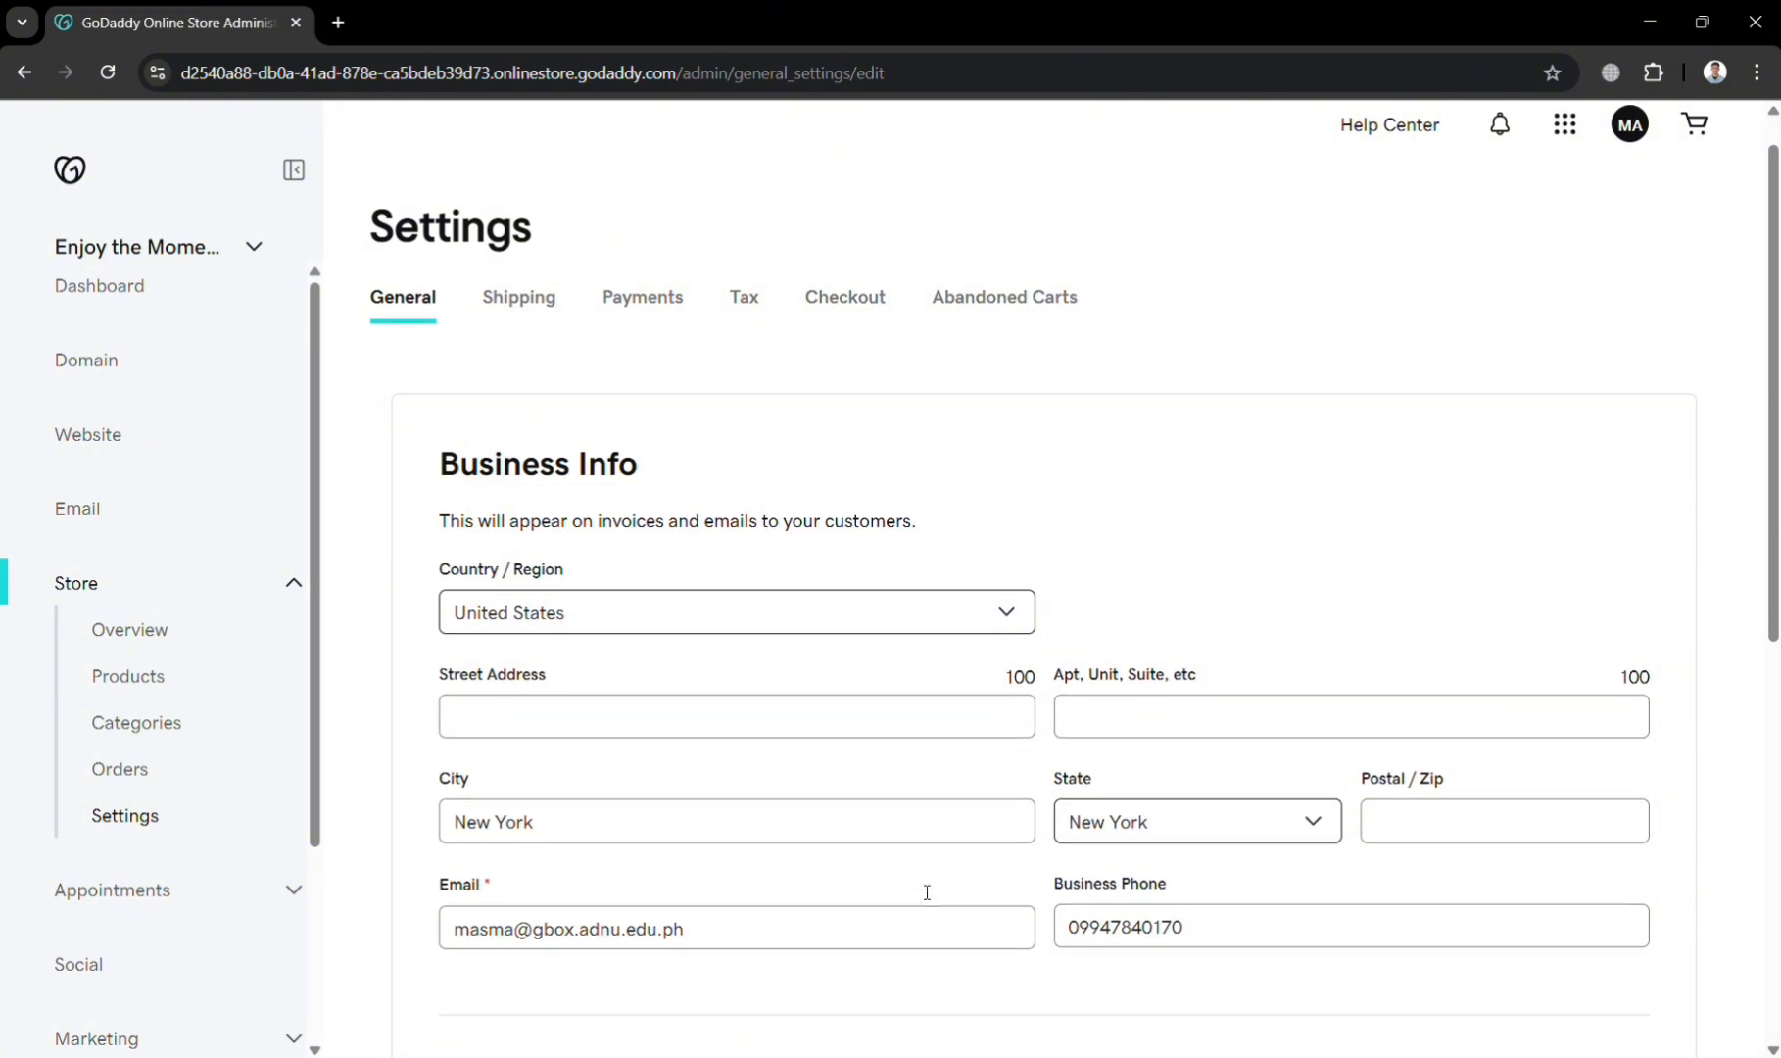
scroll(926, 891, down, 5)
scroll(927, 891, up, 6)
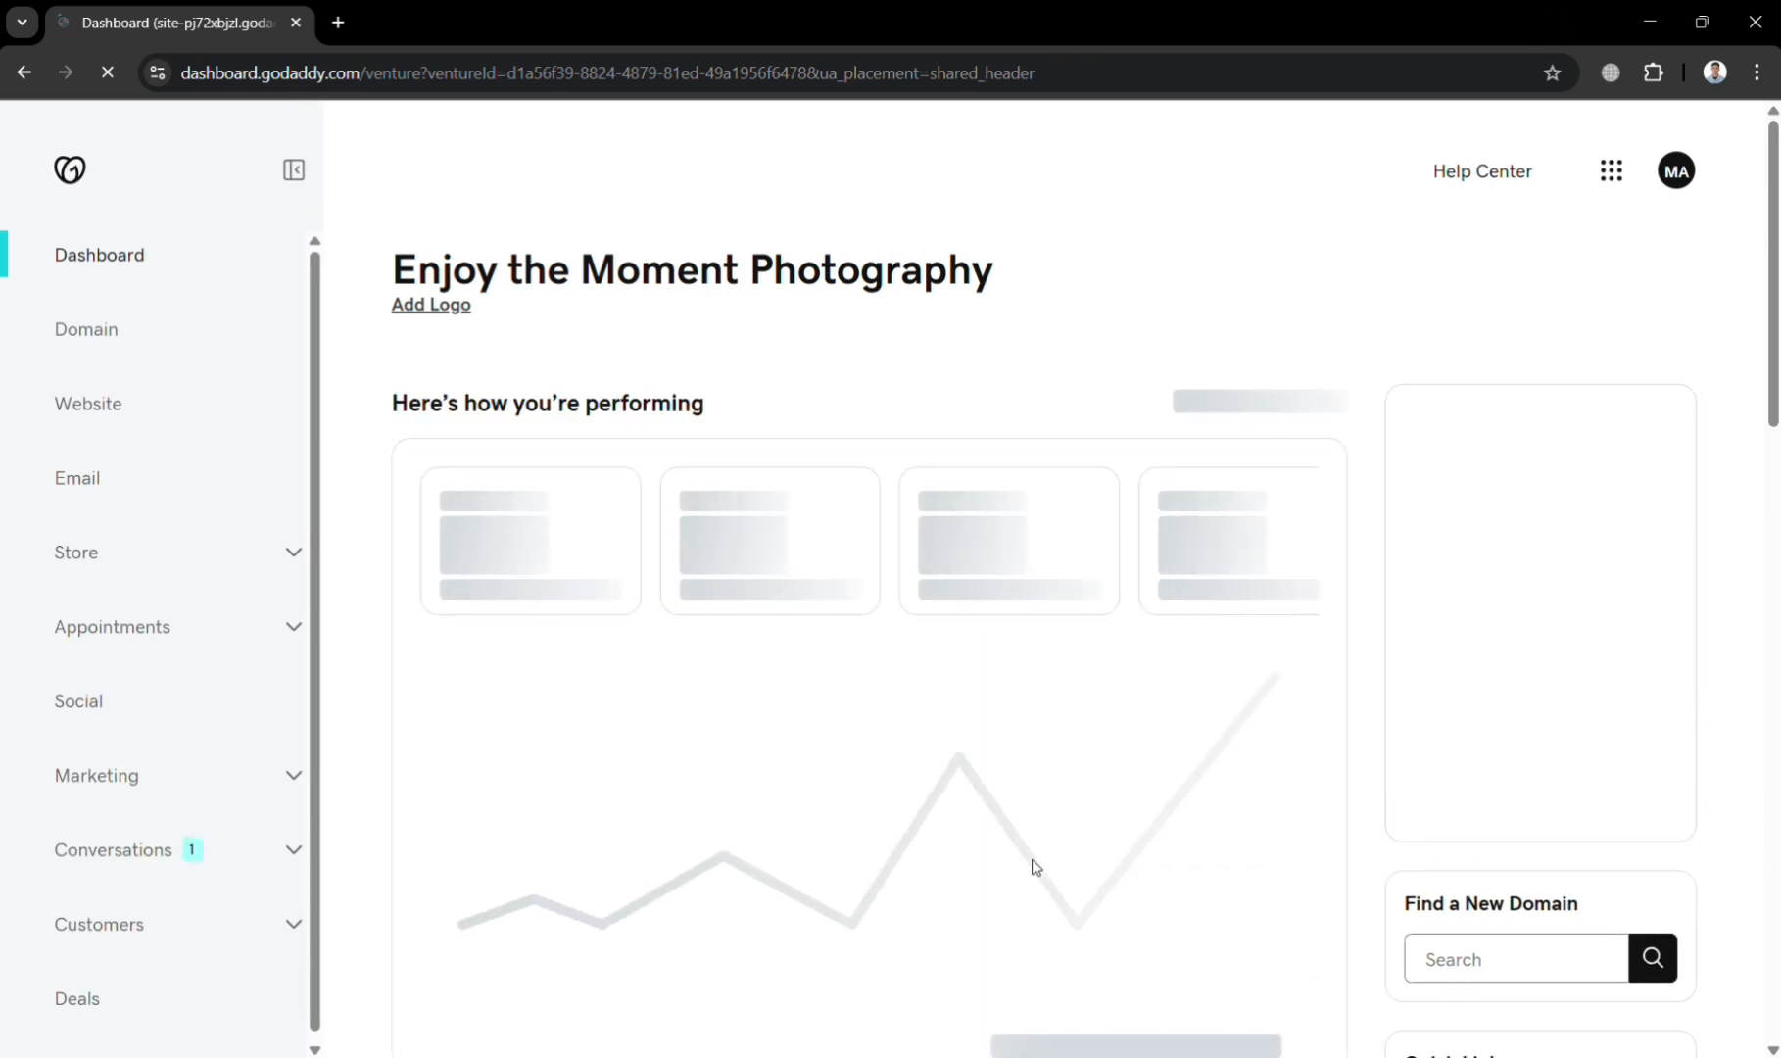
- Look through the site dashboard's setup tasks, website summary and More Ways to Grow section
scroll(1033, 866, down, 10)
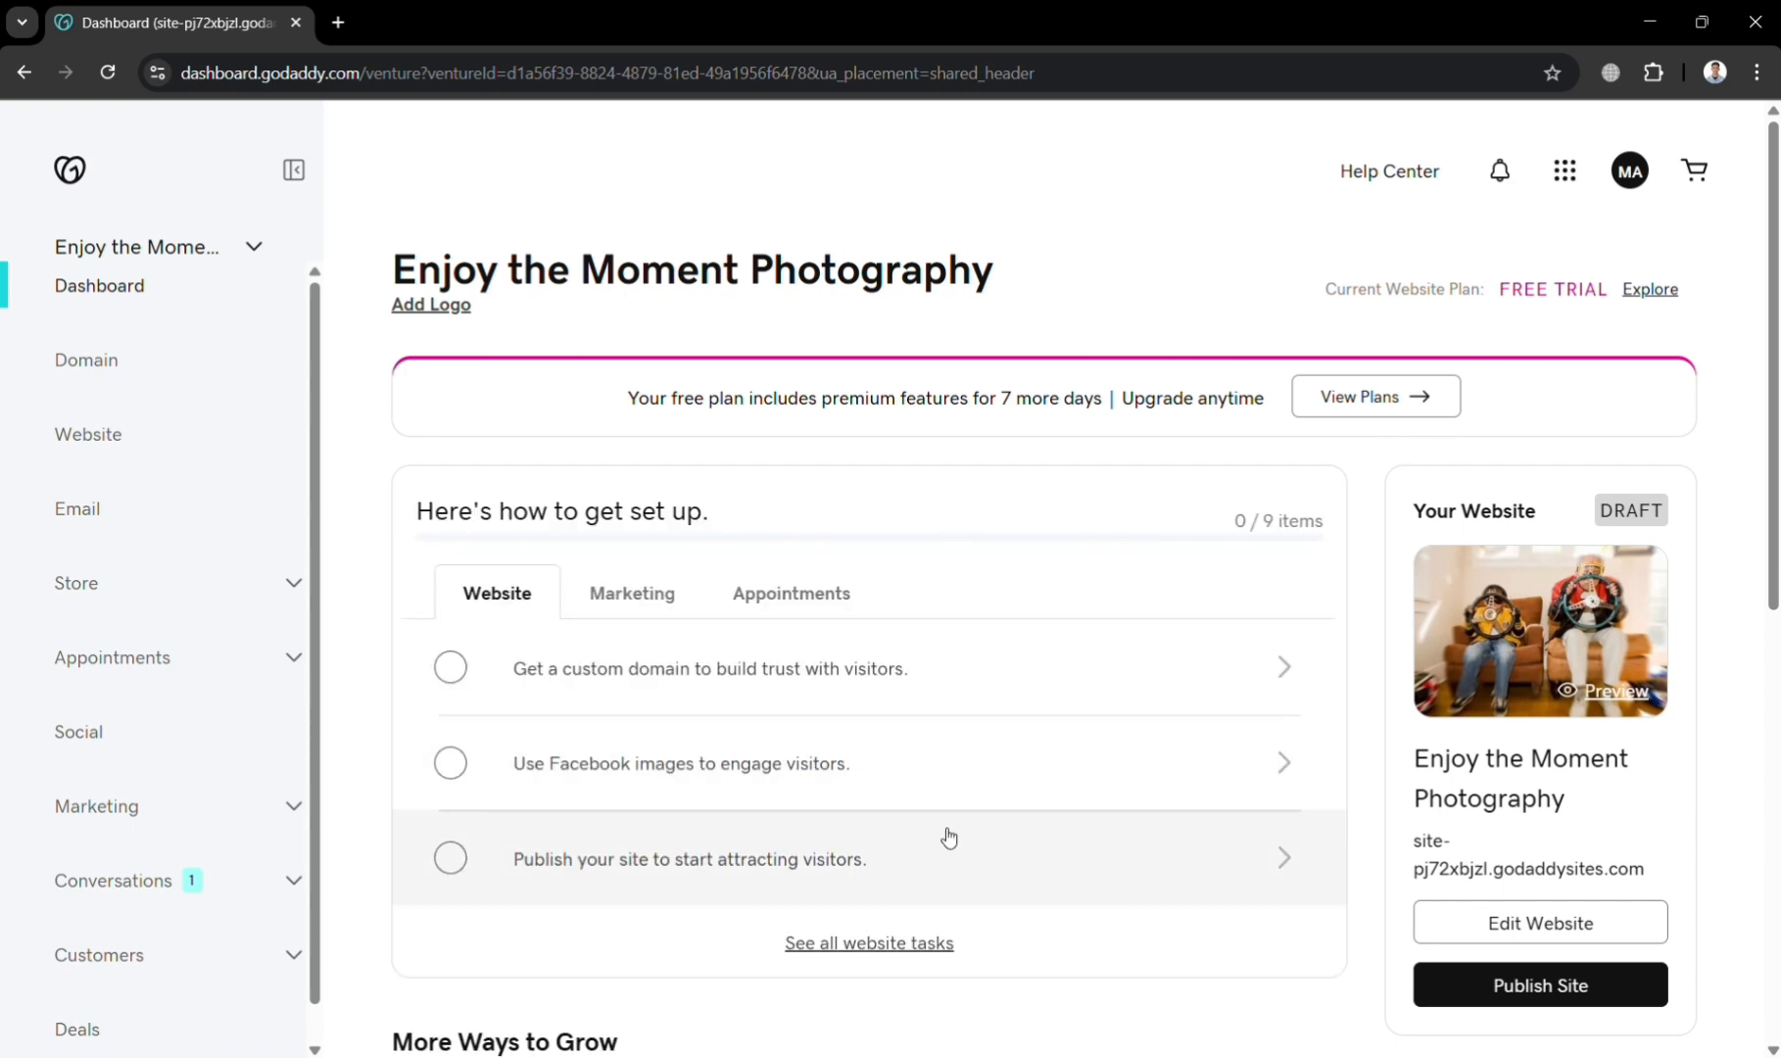
scroll(958, 958, down, 8)
scroll(966, 962, up, 8)
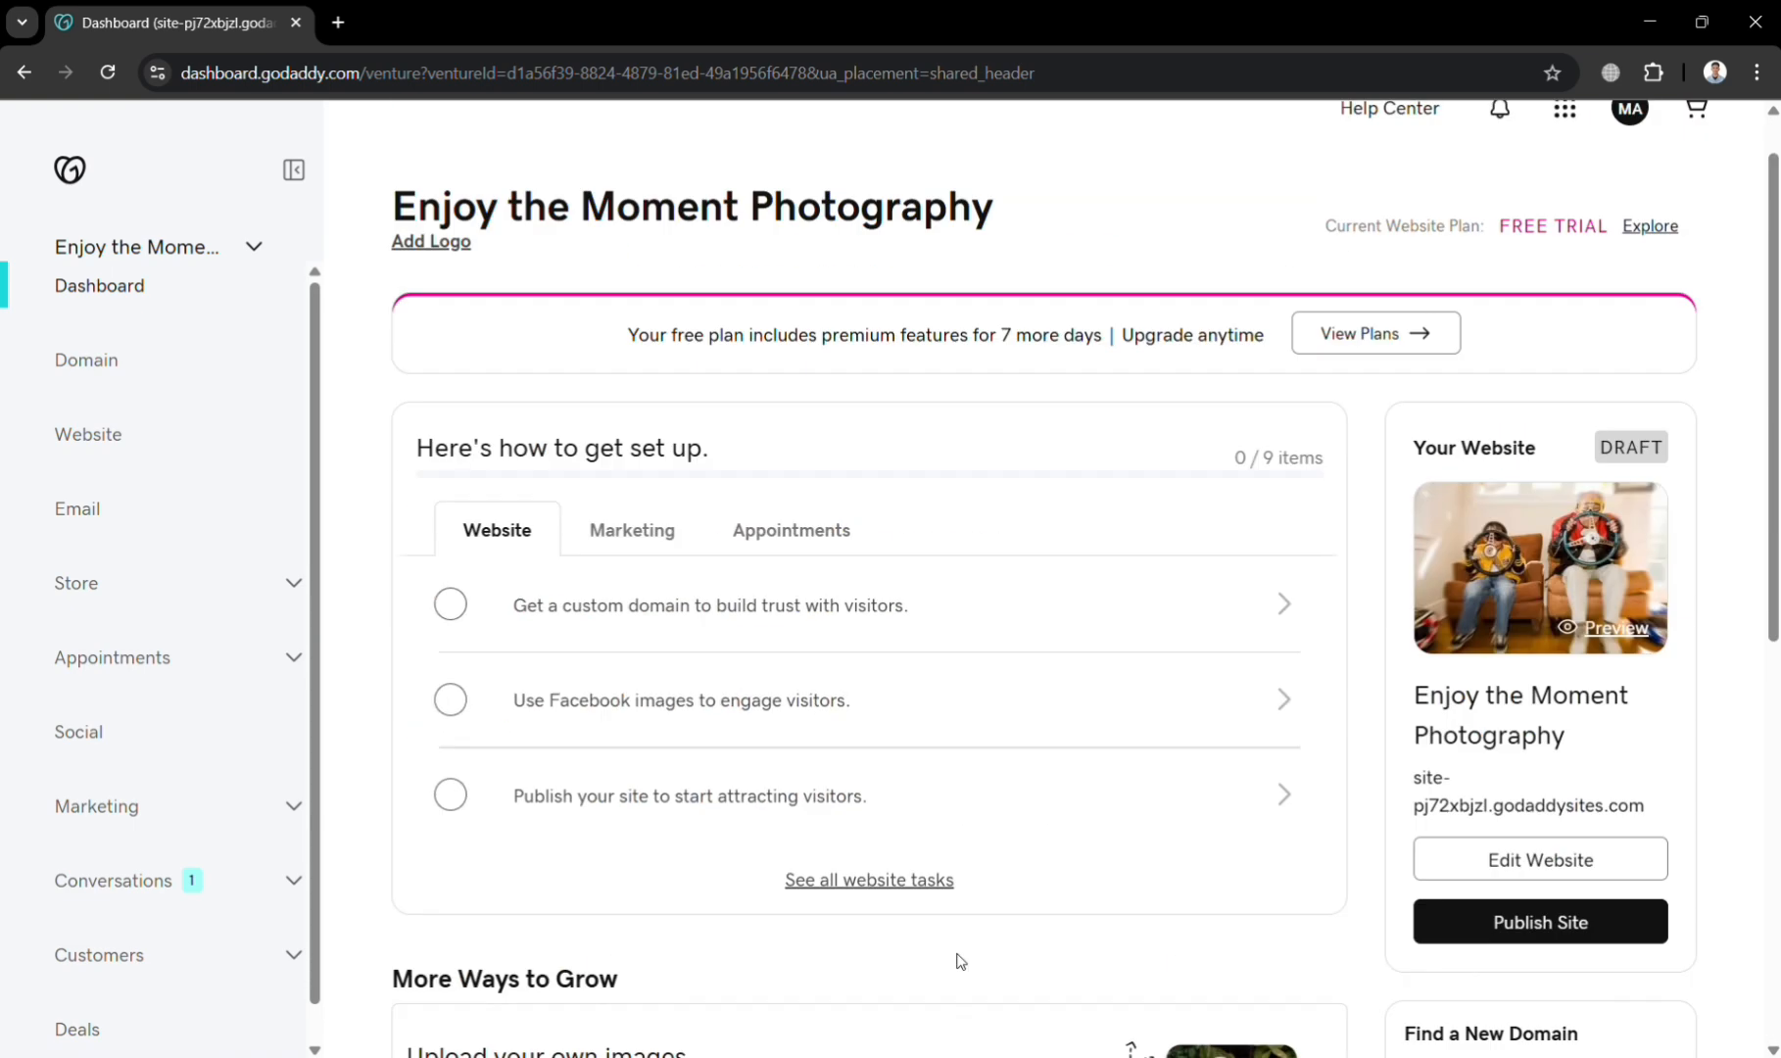